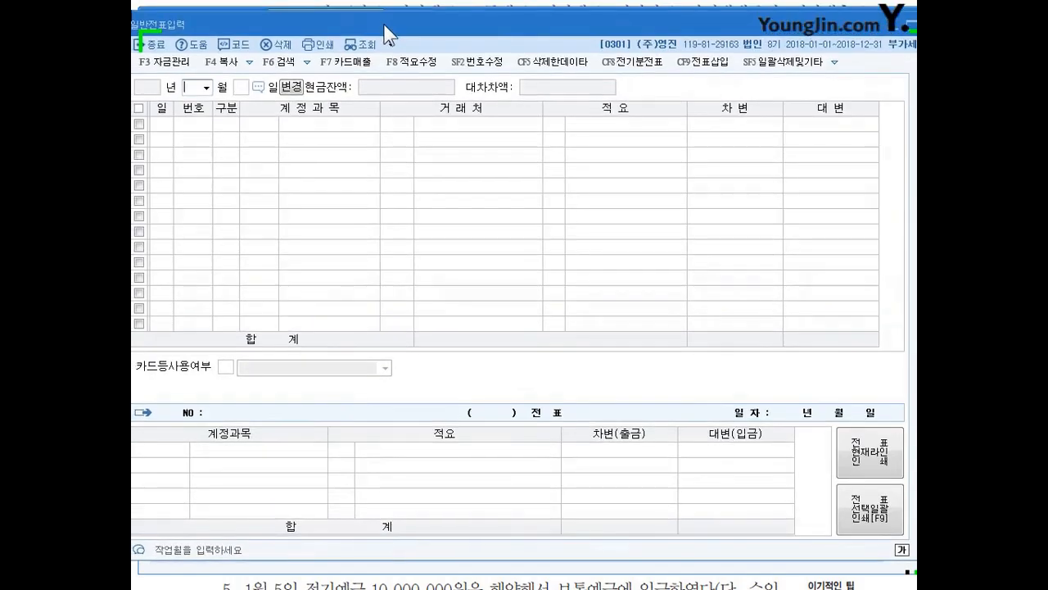
- Set the general voucher period to month 01 of 2018, leaving the day blank for whole-month entry
{"action": "left_click", "coordinate": [190, 78]}
{"action": "key", "text": "Return"}
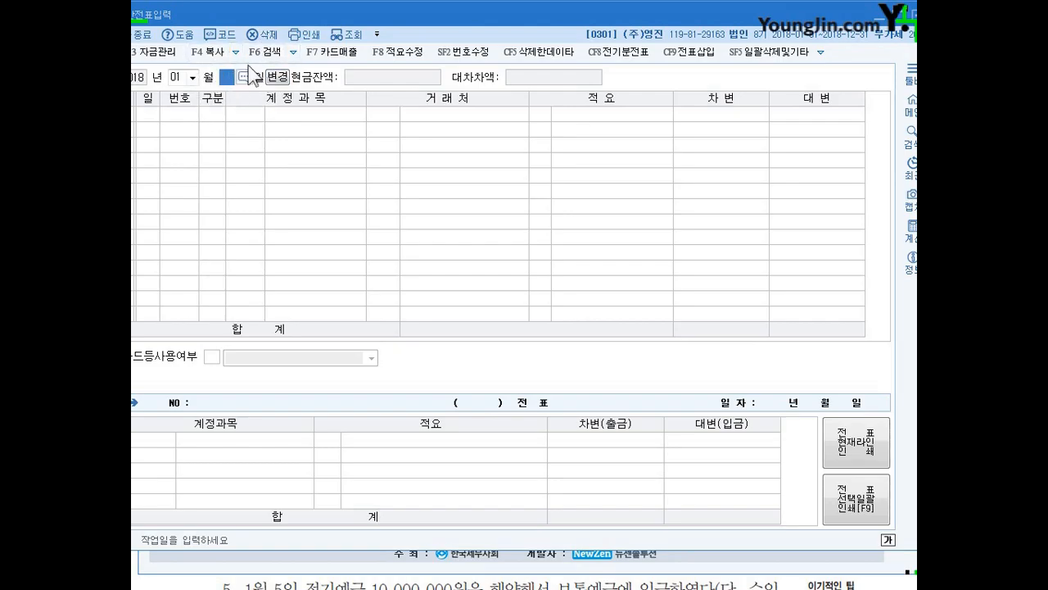
{"action": "left_click_drag", "start_coordinate": [267, 14], "coordinate": [273, 13]}
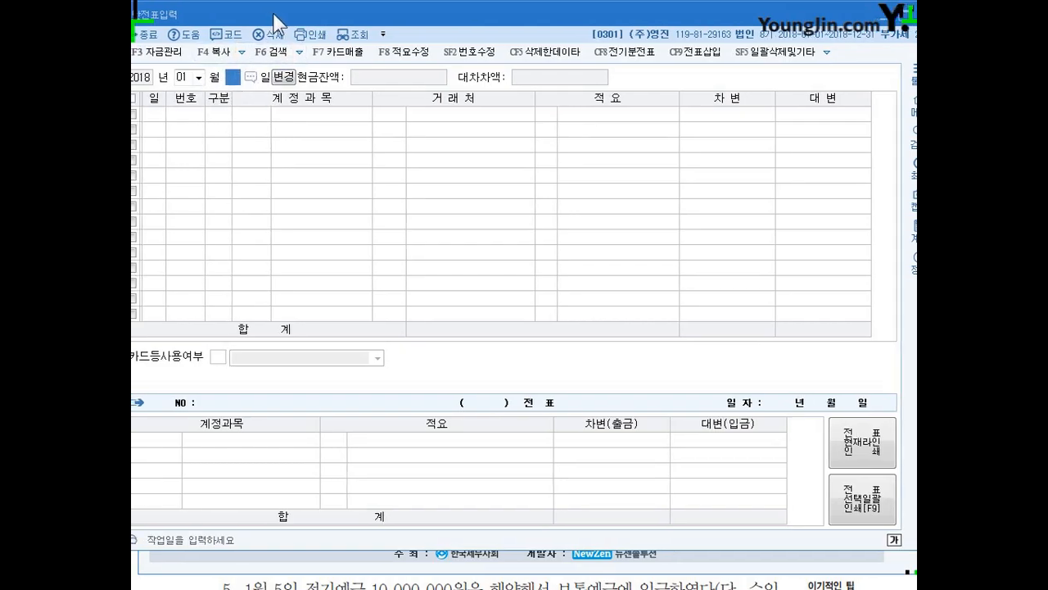
{"action": "key", "text": "Return"}
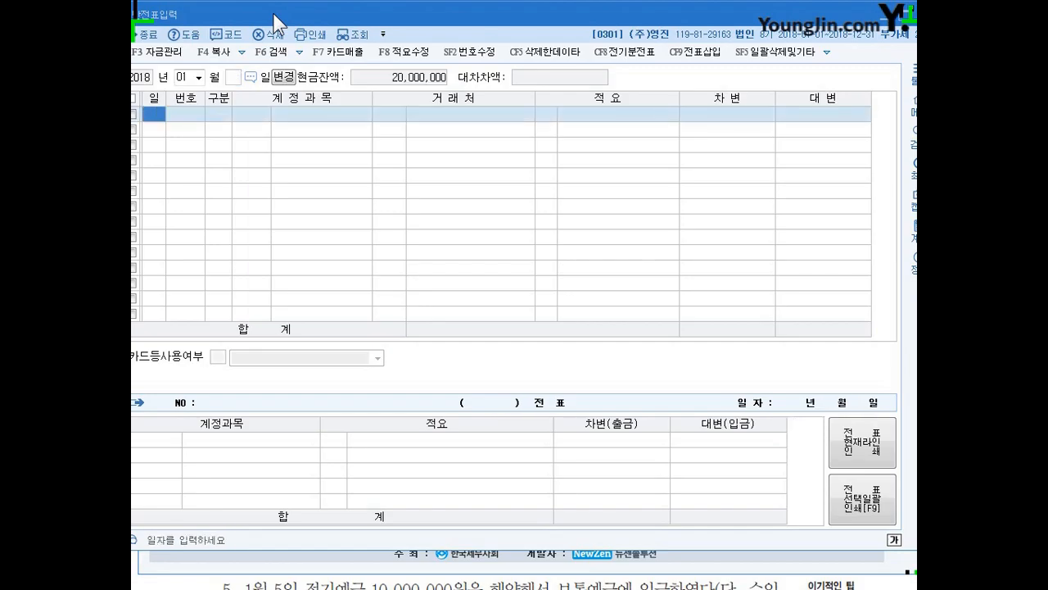
- Start a debit (차변) line dated day 1 and assign it the account 당좌예금
{"action": "type", "text": "1"}
{"action": "key", "text": "Return"}
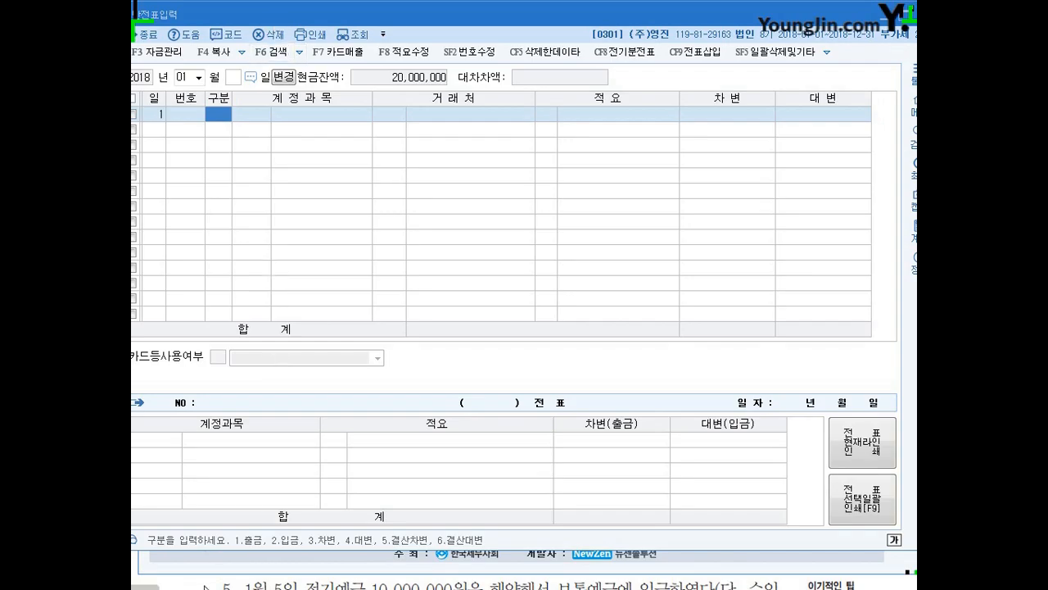
{"action": "type", "text": "3"}
{"action": "key", "text": "Return"}
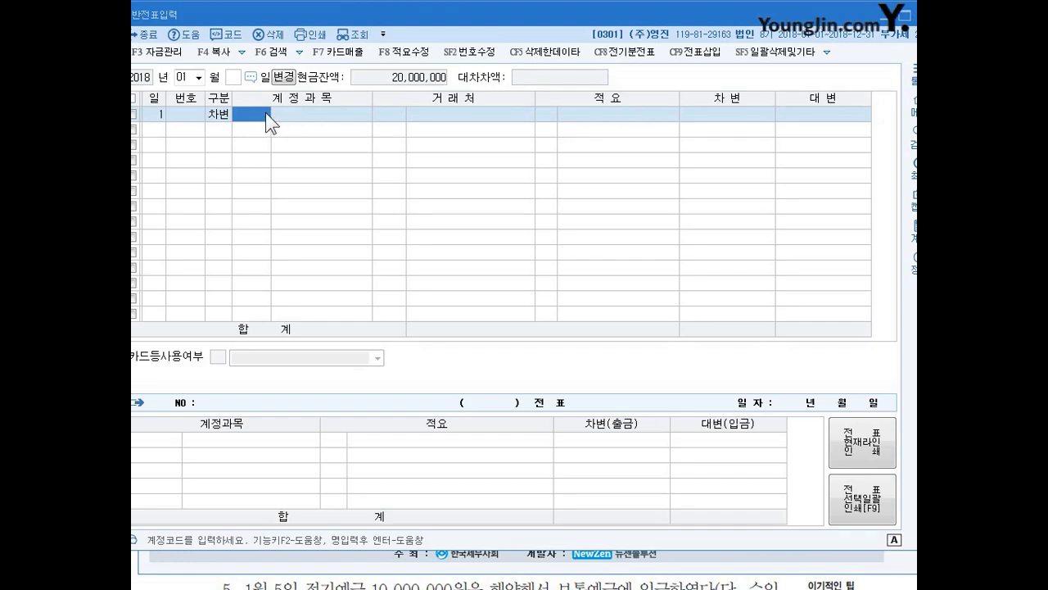
{"action": "type", "text": "당ㅈㅘ"}
{"action": "key", "text": "Return"}
{"action": "key", "text": "Return"}
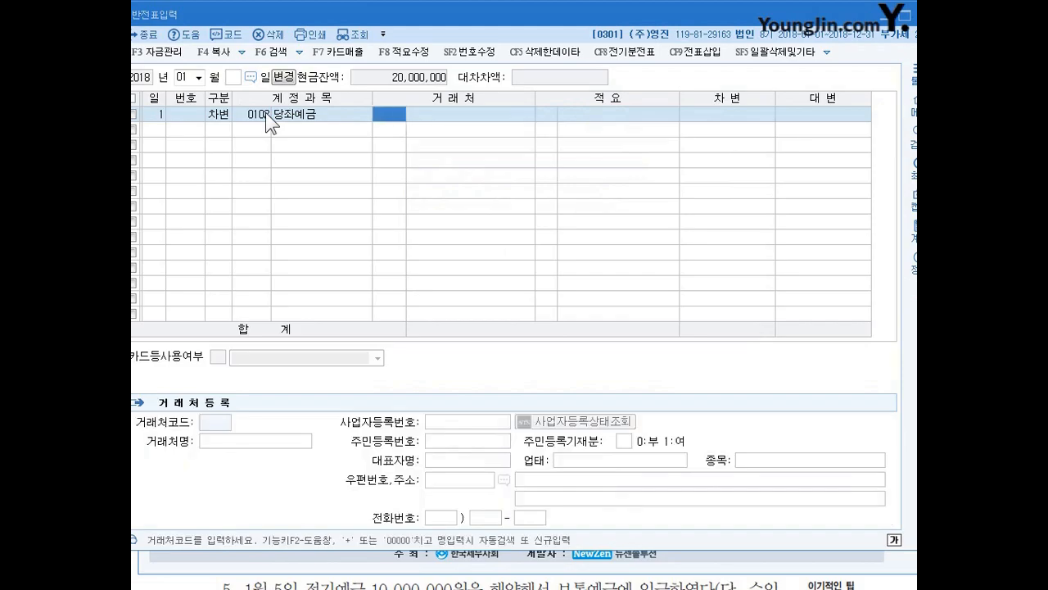
- Leave the 당좌예금 line's client and description blank and set its debit amount to 3,000,000
{"action": "key", "text": "Return"}
{"action": "key", "text": "Left"}
{"action": "key", "text": "Left"}
{"action": "key", "text": "Left"}
{"action": "key", "text": "Right"}
{"action": "key", "text": "Right"}
{"action": "key", "text": "Right"}
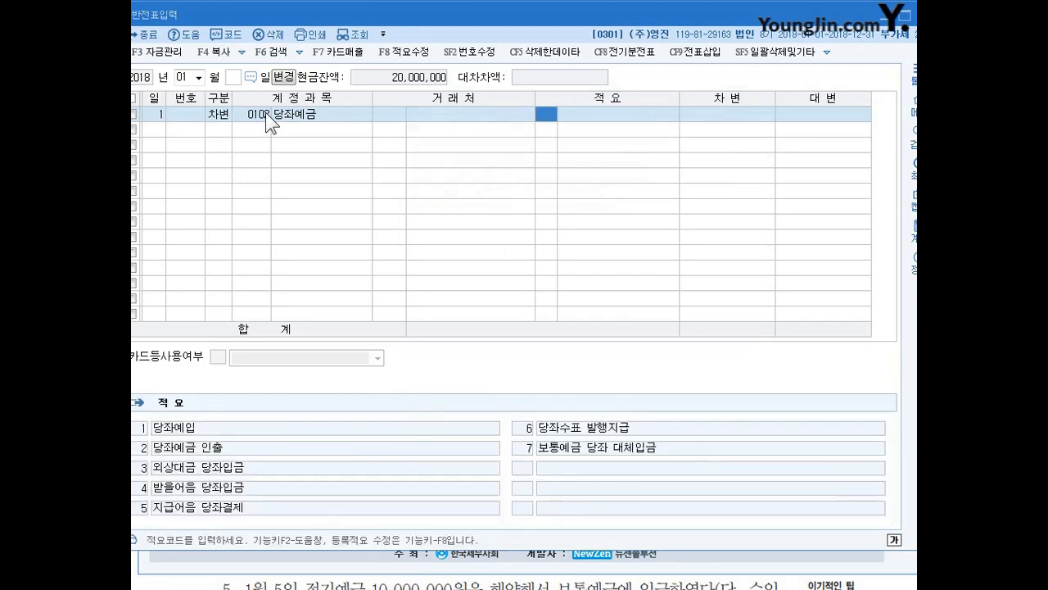
{"action": "key", "text": "Left"}
{"action": "key", "text": "Left"}
{"action": "key", "text": "Right"}
{"action": "key", "text": "Return"}
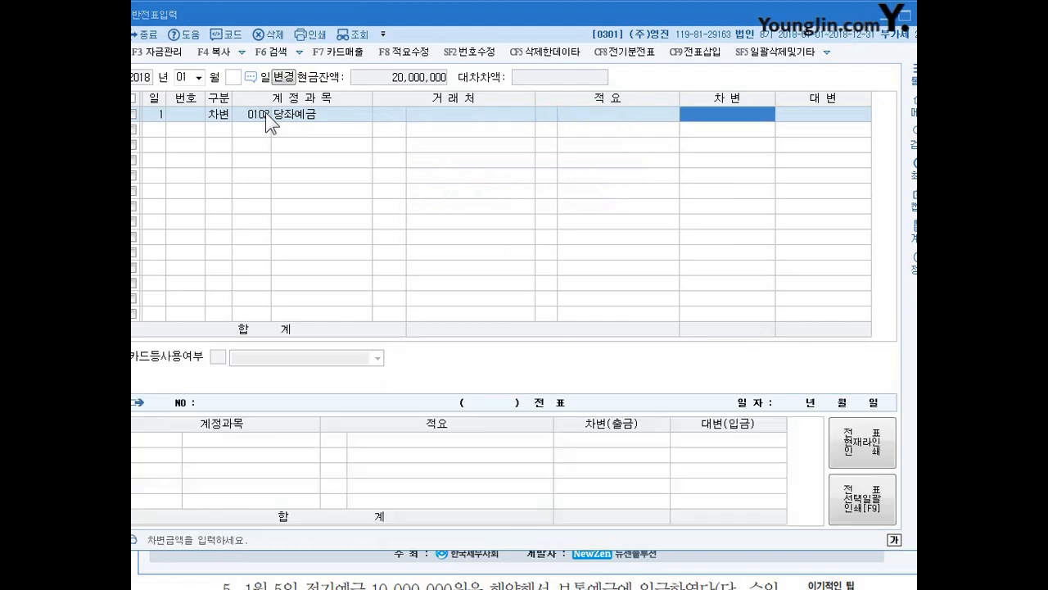
{"action": "type", "text": "3000000"}
{"action": "key", "text": "Return"}
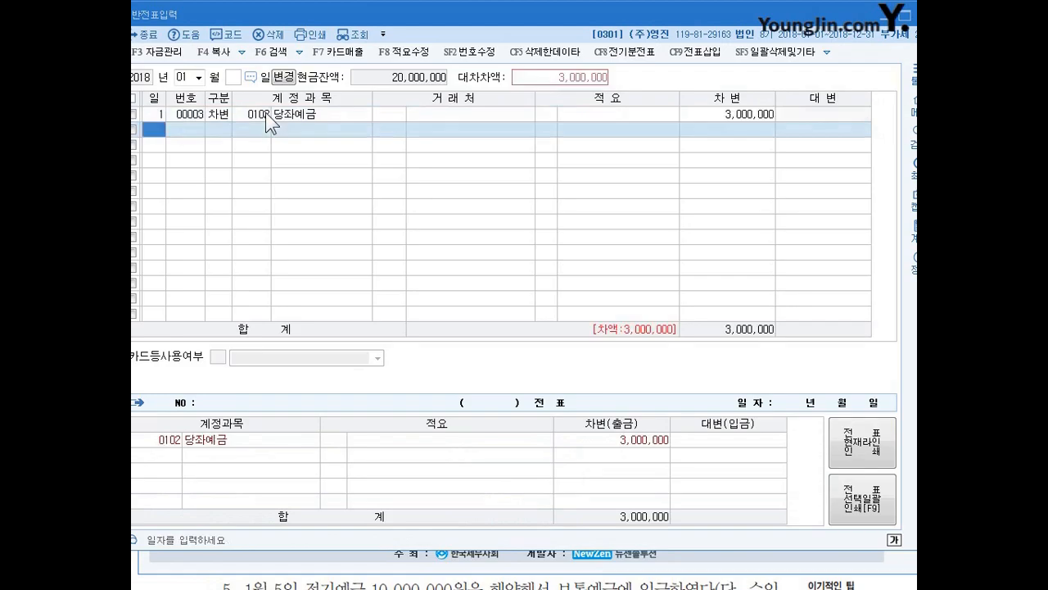
- Add a day 1 credit (대변) line for 보통예금 with 3,000,000, leaving client and description blank
{"action": "key", "text": "Return"}
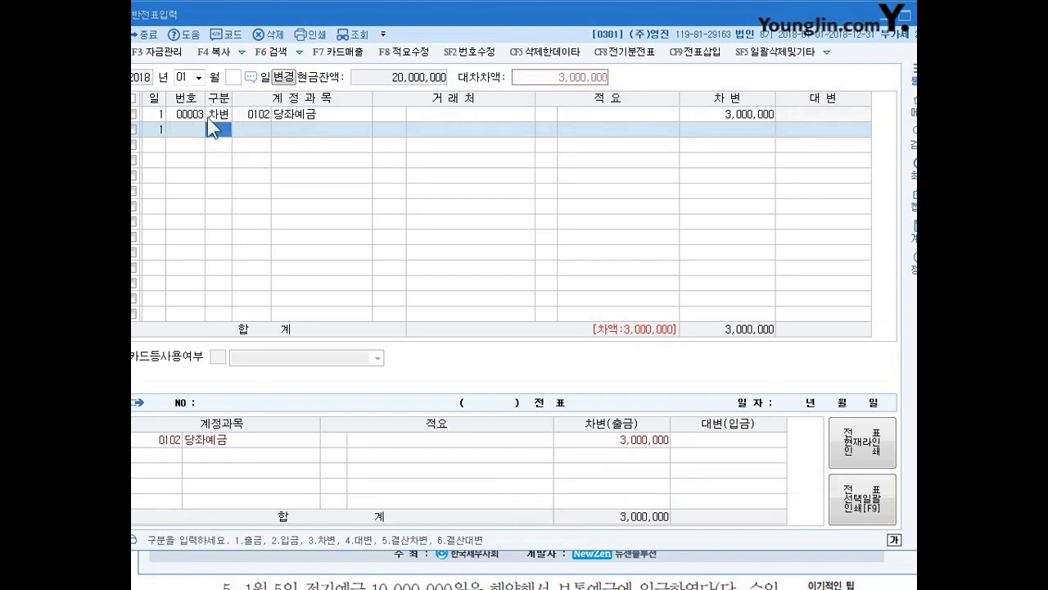
{"action": "type", "text": "4"}
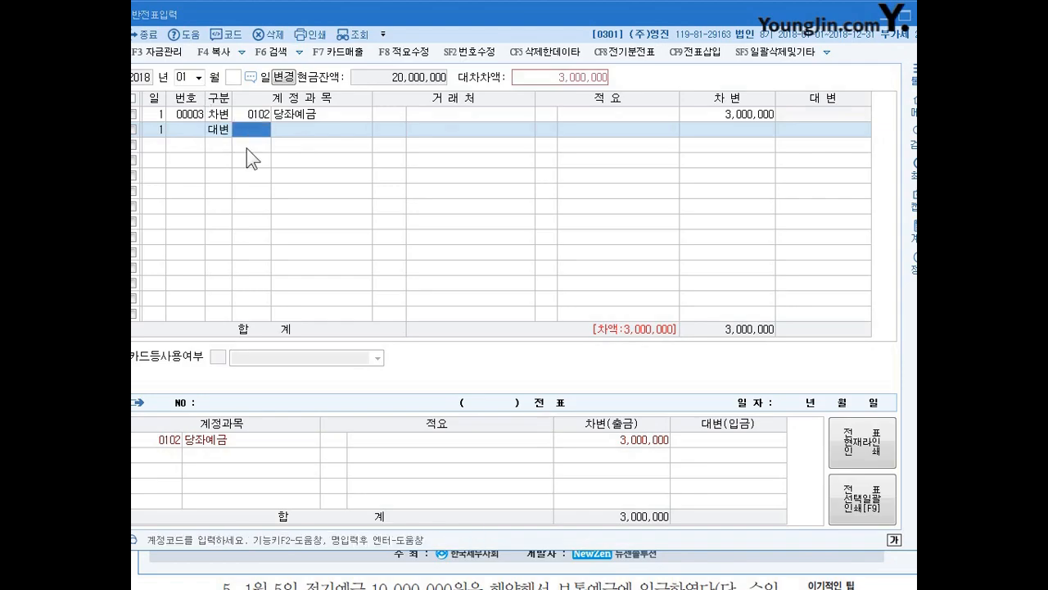
{"action": "type", "text": "ㅂㅗ통"}
{"action": "key", "text": "Return"}
{"action": "key", "text": "Return"}
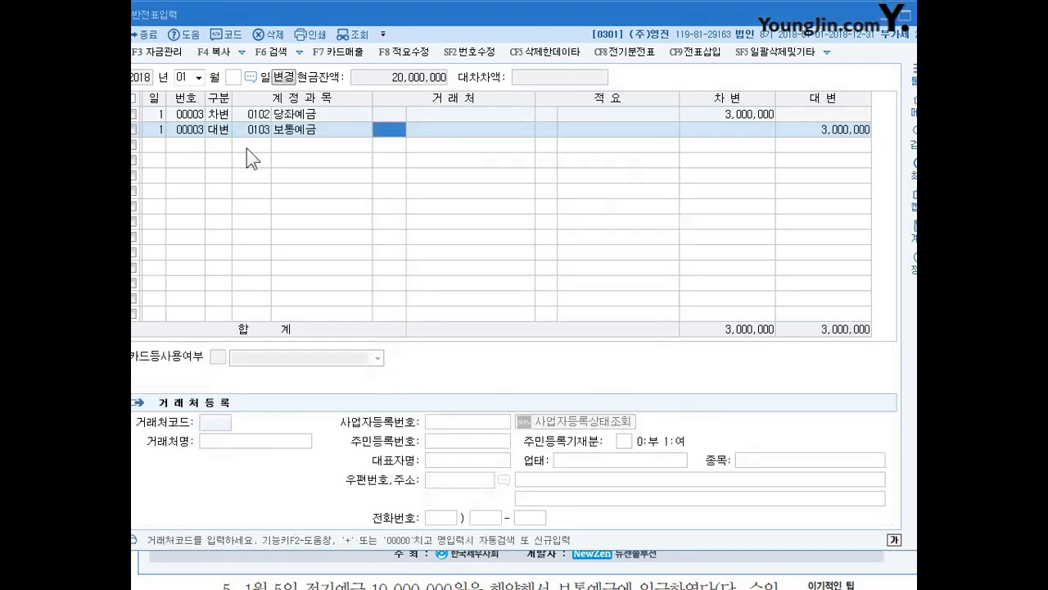
{"action": "key", "text": "Return"}
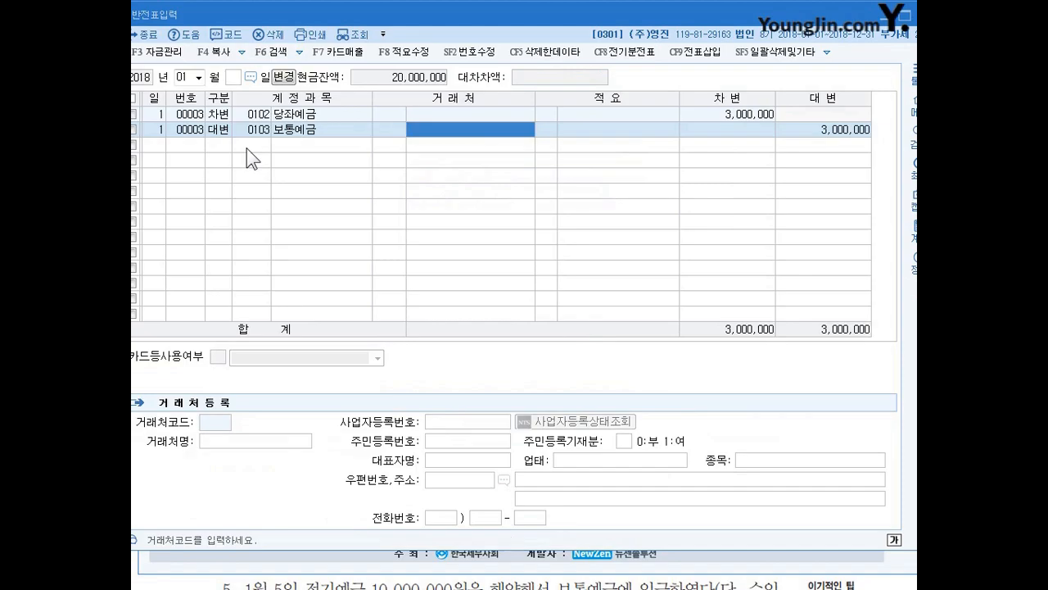
{"action": "key", "text": "Return"}
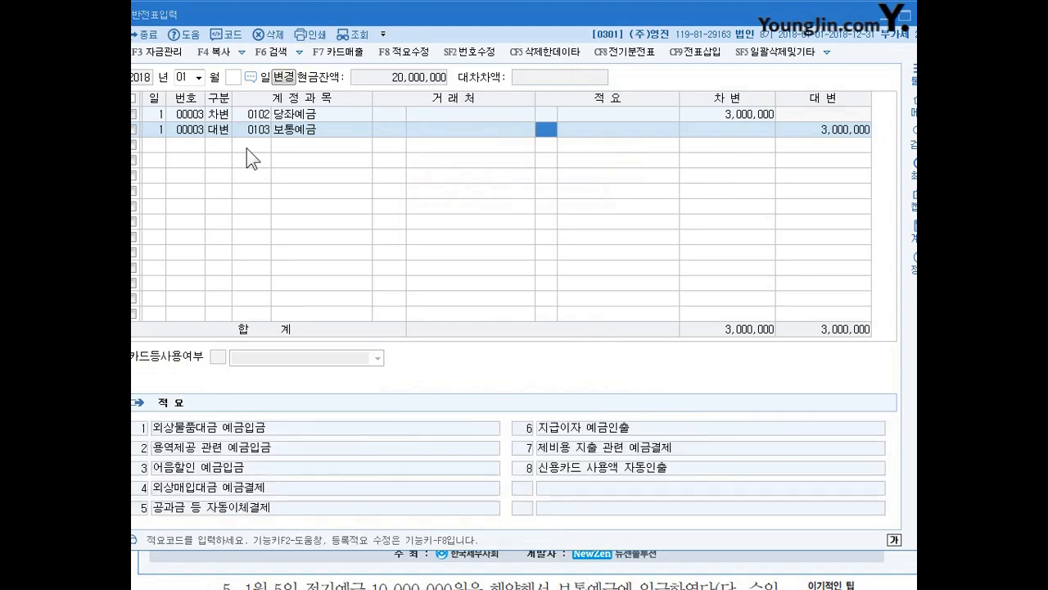
{"action": "key", "text": "Return"}
{"action": "key", "text": "Return"}
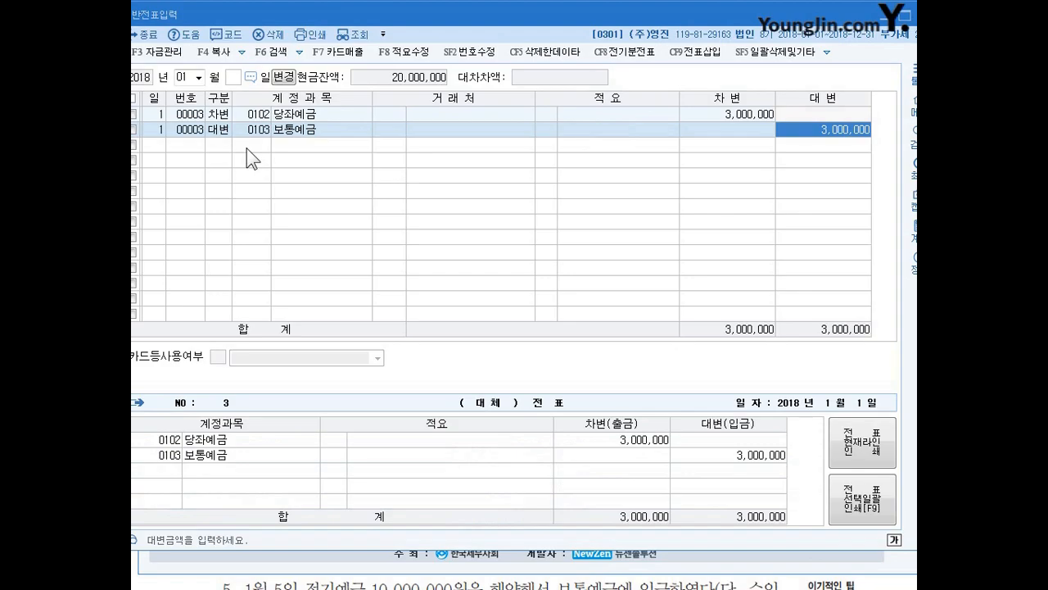
{"action": "key", "text": "Return"}
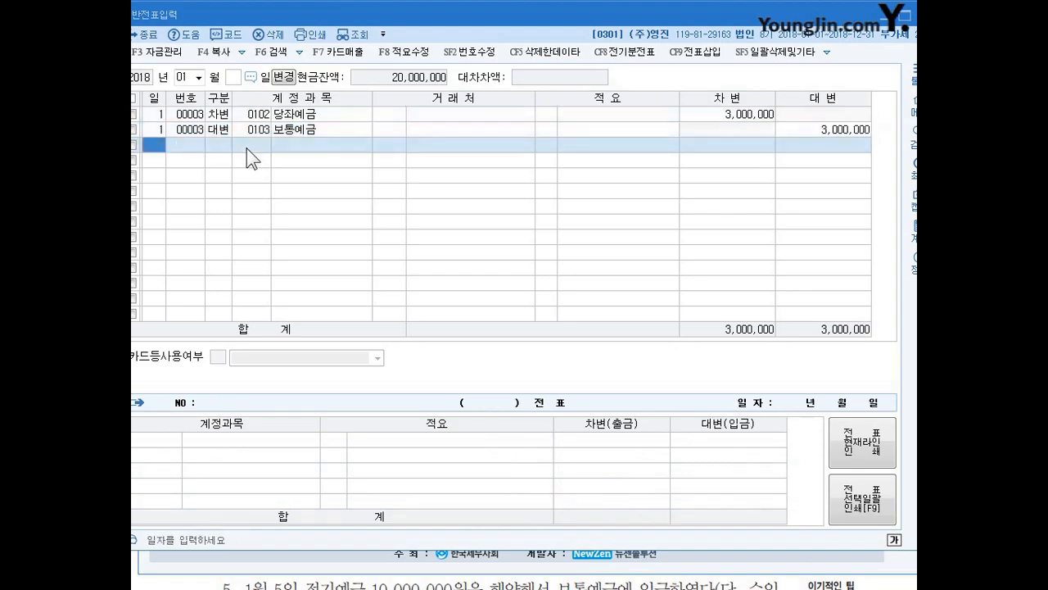
- Start a debit line dated day 2 and assign it the account 0153 원재료
{"action": "left_click_drag", "start_coordinate": [340, 10], "coordinate": [350, 12]}
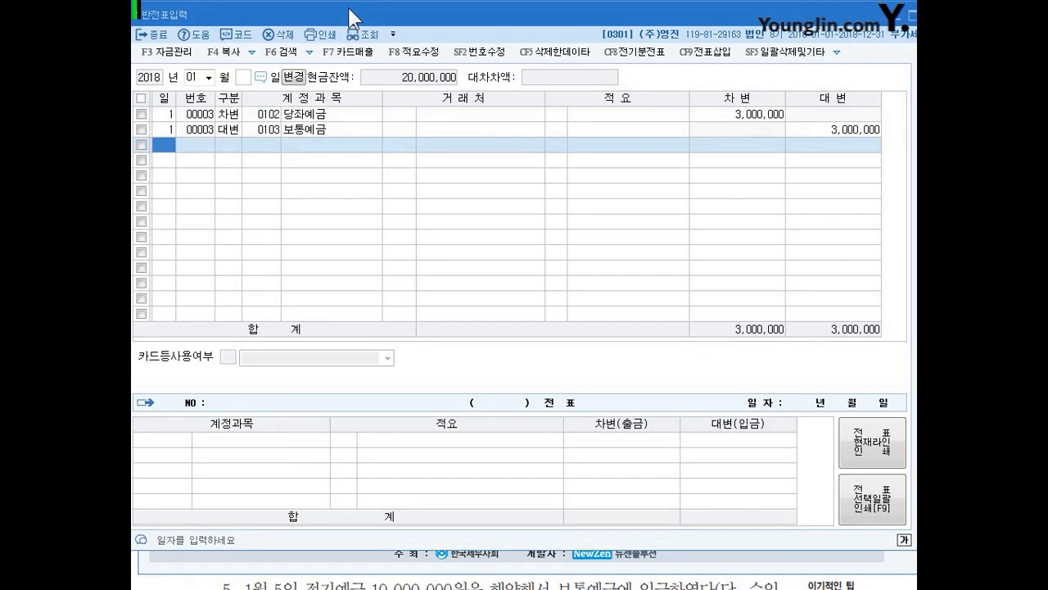
{"action": "type", "text": "2"}
{"action": "key", "text": "Return"}
{"action": "type", "text": "3"}
{"action": "key", "text": "Return"}
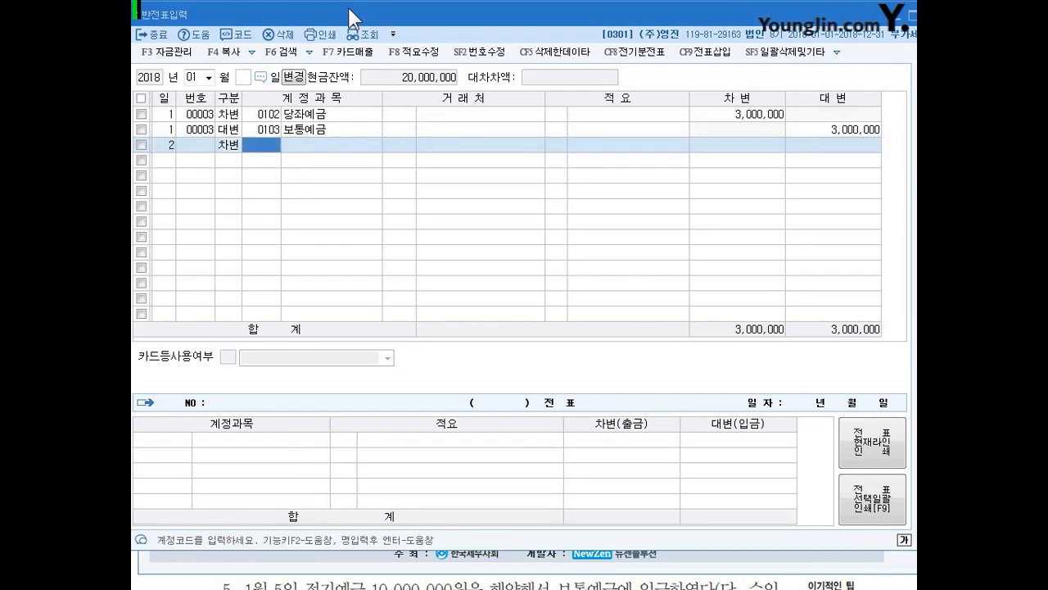
{"action": "type", "text": "워ㄴ재"}
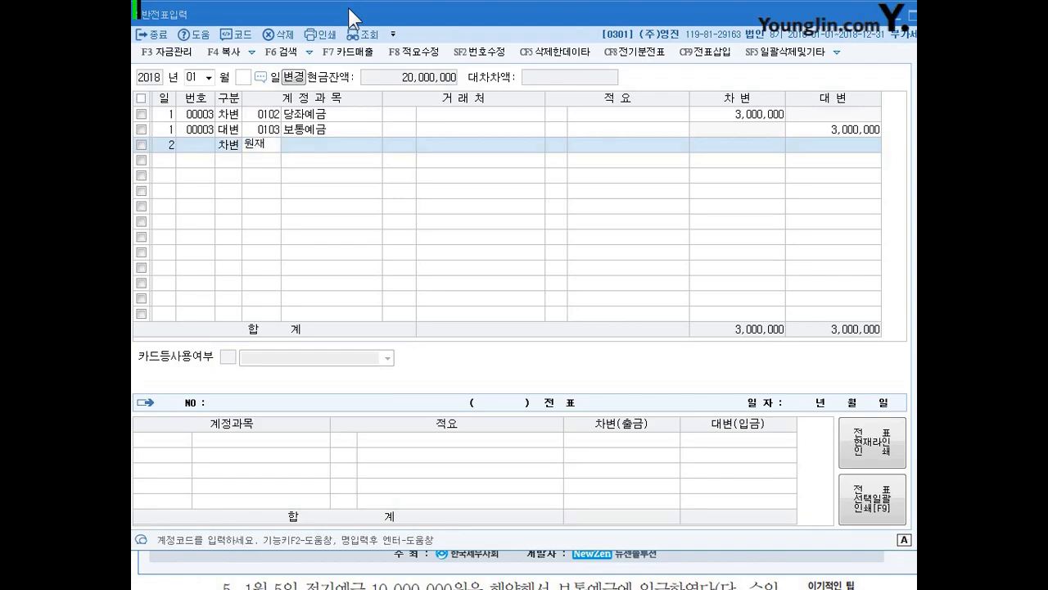
{"action": "key", "text": "Return"}
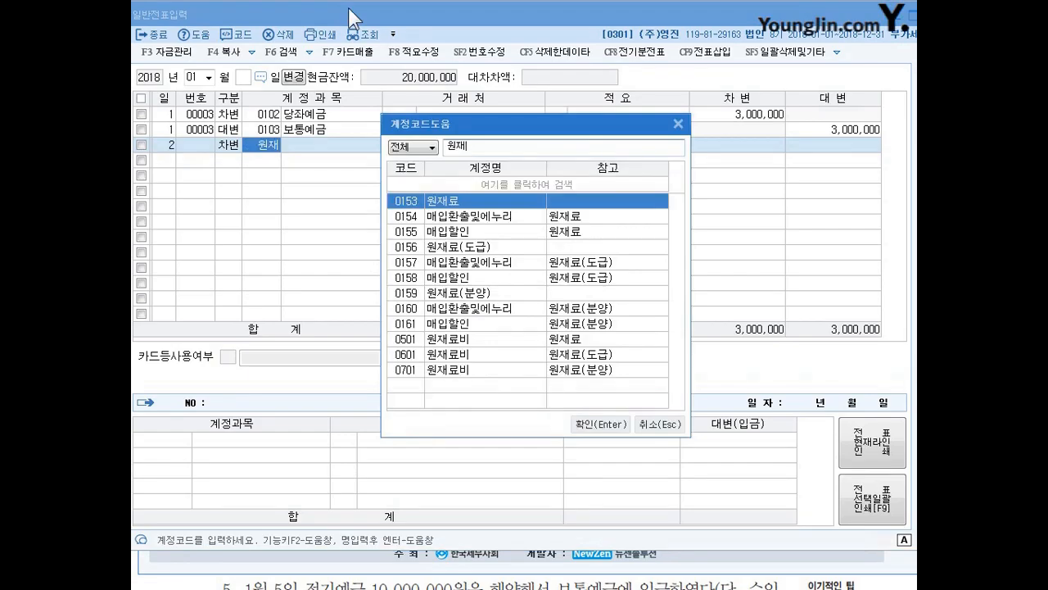
{"action": "key", "text": "Return"}
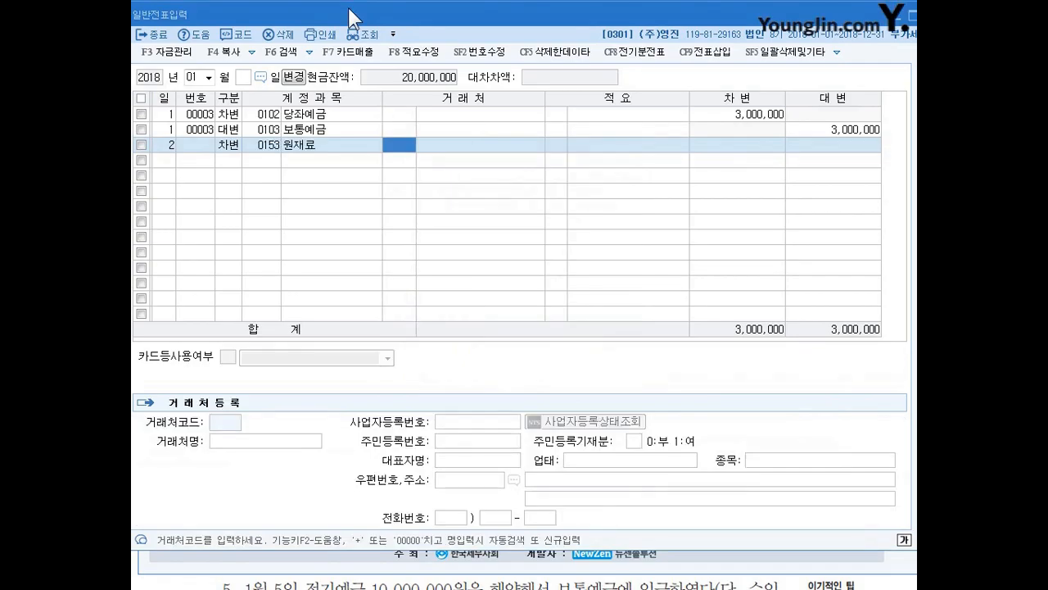
- Leave the 원재료 line's client and description blank and set its debit amount to 3,000,000
{"action": "key", "text": "Return"}
{"action": "key", "text": "Return"}
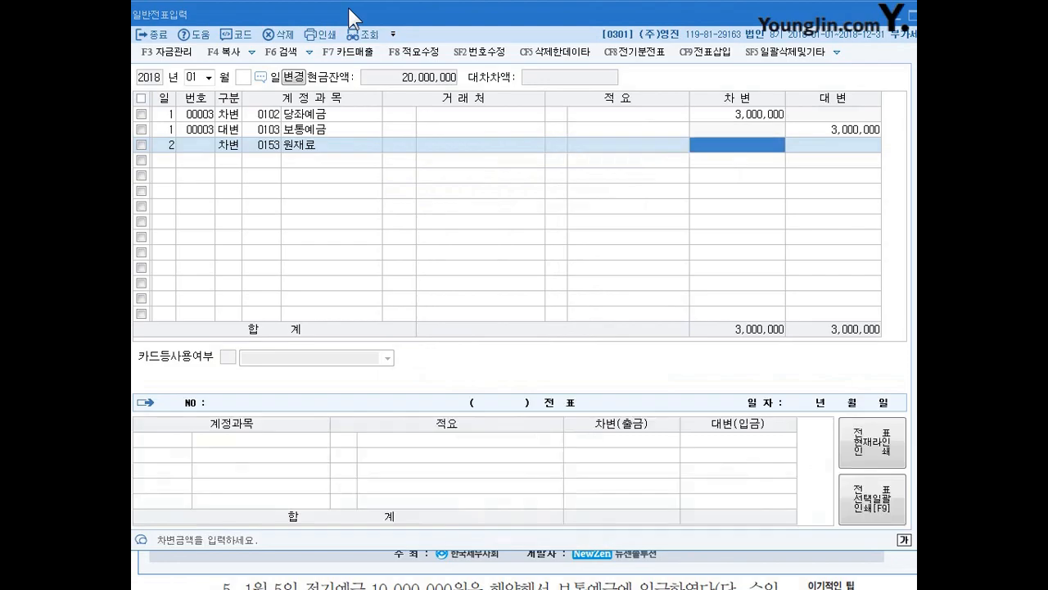
{"action": "type", "text": "3000000"}
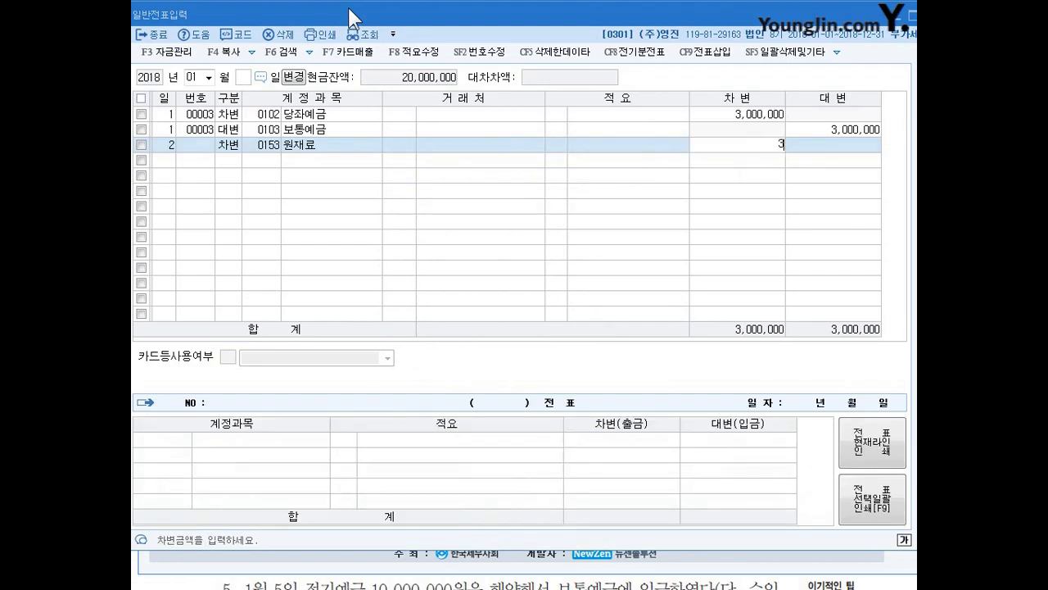
{"action": "key", "text": "Return"}
{"action": "key", "text": "Return"}
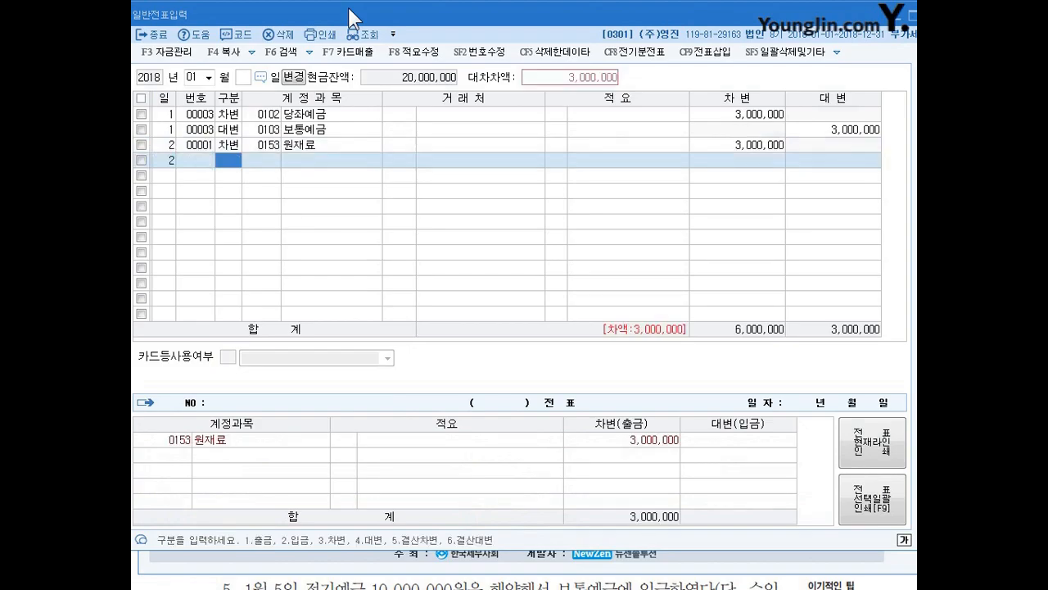
- Add a day 2 credit (대변) line with the account 현금
{"action": "type", "text": "4"}
{"action": "key", "text": "Return"}
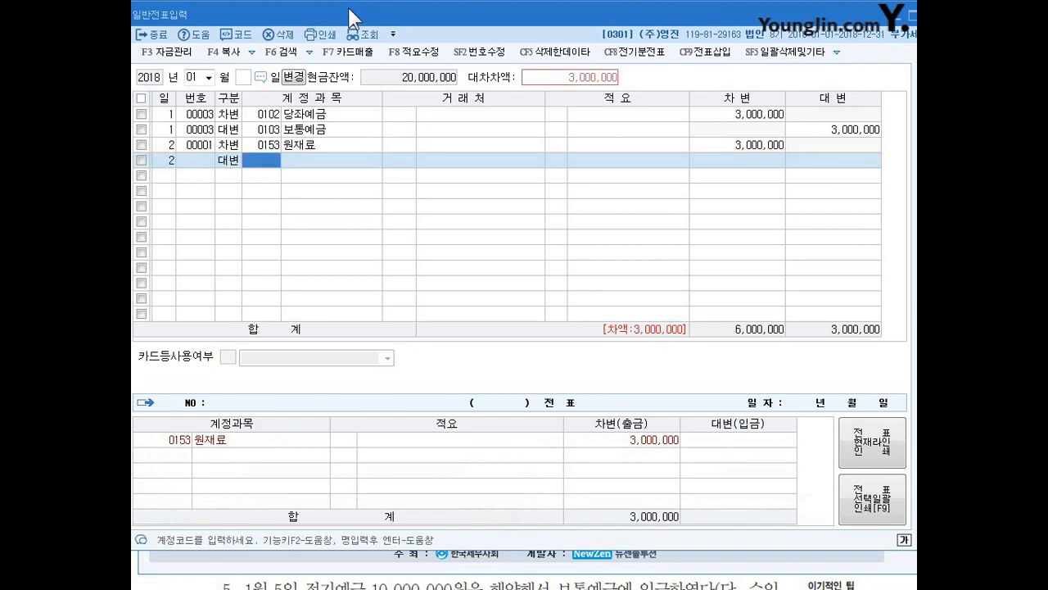
{"action": "type", "text": "현ㄱ"}
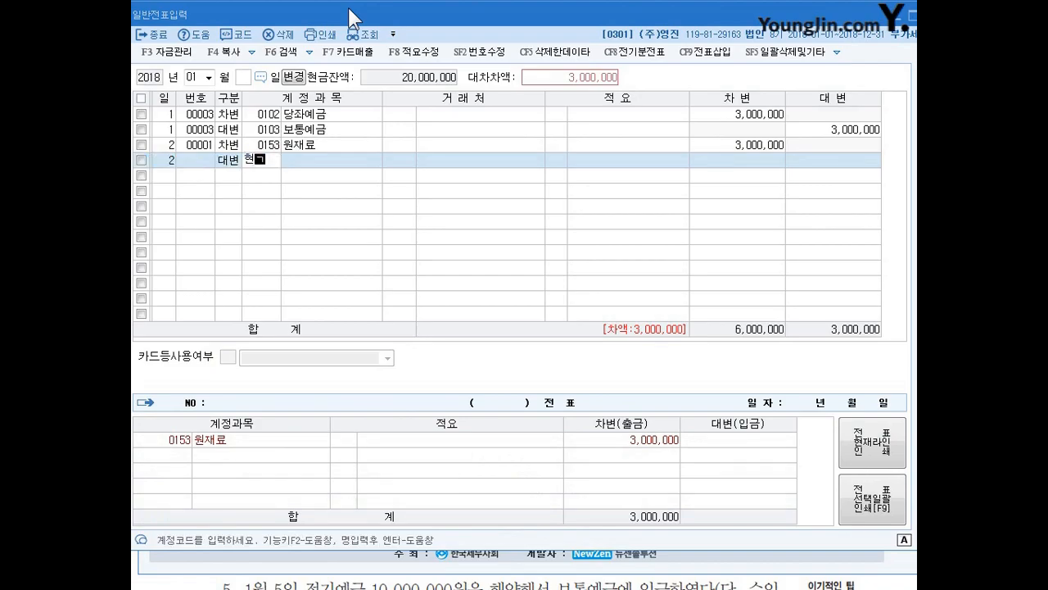
{"action": "type", "text": "ㅡㅁ"}
{"action": "key", "text": "Return"}
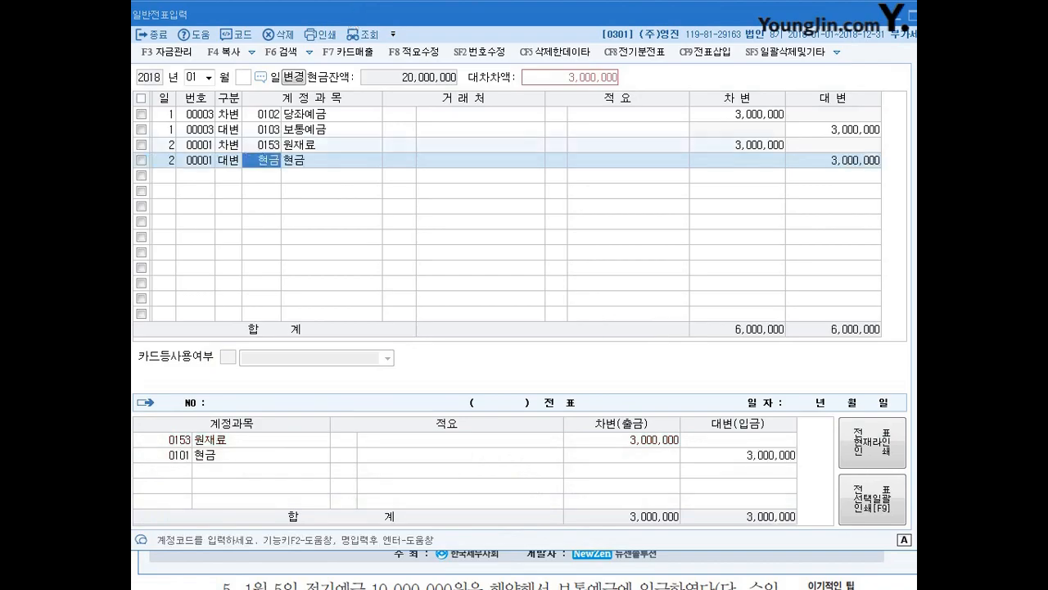
- Set the credit amount of the day 2 현금 line to 2,000,000
{"action": "key", "text": "Right"}
{"action": "key", "text": "Right"}
{"action": "key", "text": "Right"}
{"action": "key", "text": "Right"}
{"action": "key", "text": "Left"}
{"action": "key", "text": "Left"}
{"action": "key", "text": "Left"}
{"action": "key", "text": "Left"}
{"action": "key", "text": "Right"}
{"action": "key", "text": "Right"}
{"action": "key", "text": "Right"}
{"action": "key", "text": "Right"}
{"action": "key", "text": "Left"}
{"action": "key", "text": "Left"}
{"action": "key", "text": "Left"}
{"action": "key", "text": "Left"}
{"action": "key", "text": "Right"}
{"action": "key", "text": "Right"}
{"action": "key", "text": "Left"}
{"action": "key", "text": "Right"}
{"action": "key", "text": "Left"}
{"action": "key", "text": "Left"}
{"action": "key", "text": "Right"}
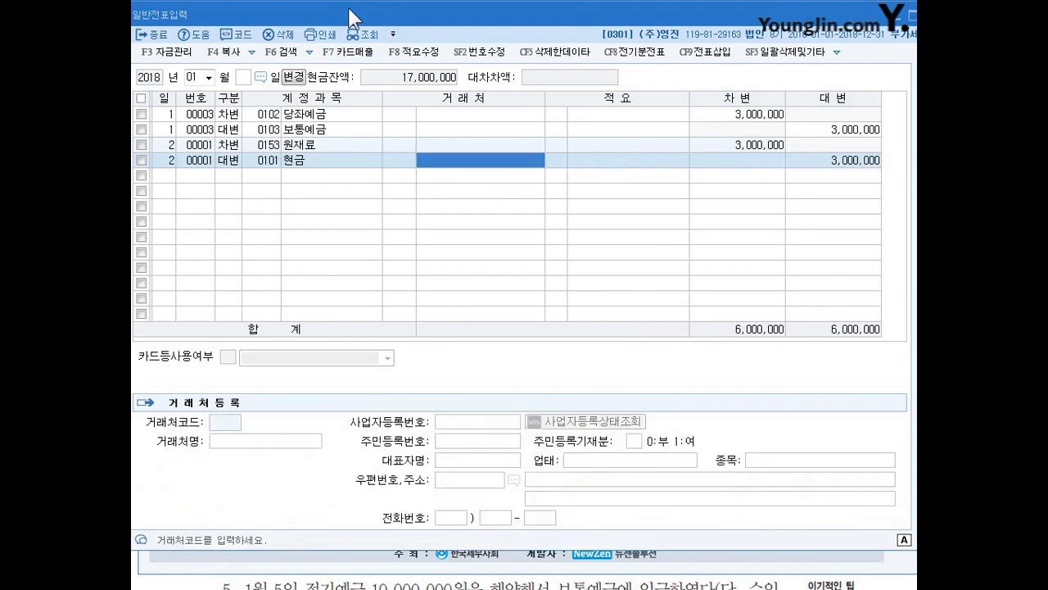
{"action": "key", "text": "Right"}
{"action": "key", "text": "Right"}
{"action": "key", "text": "Right"}
{"action": "key", "text": "Right"}
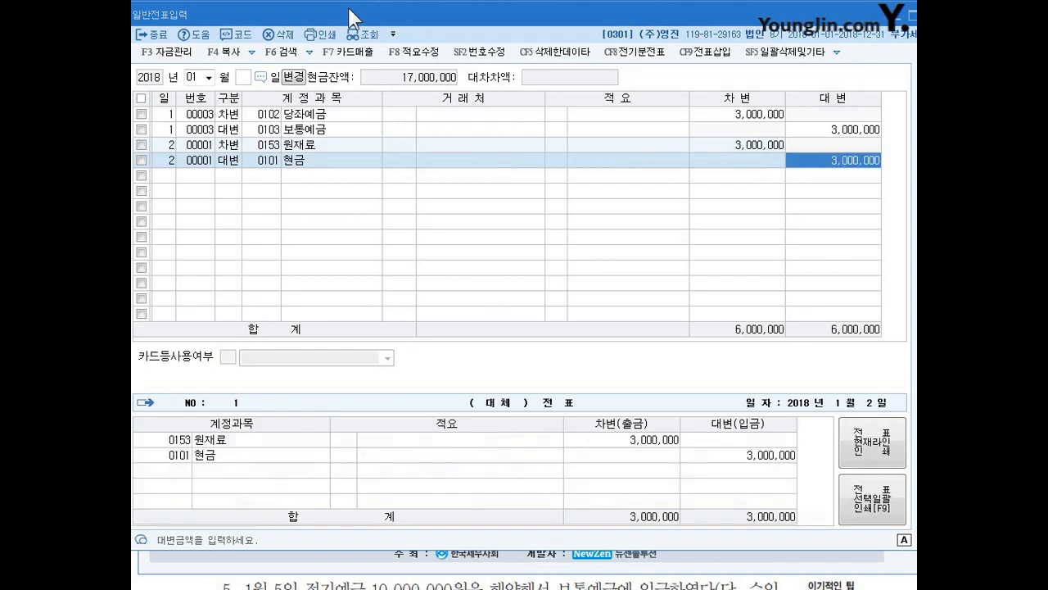
{"action": "type", "text": "2,000"}
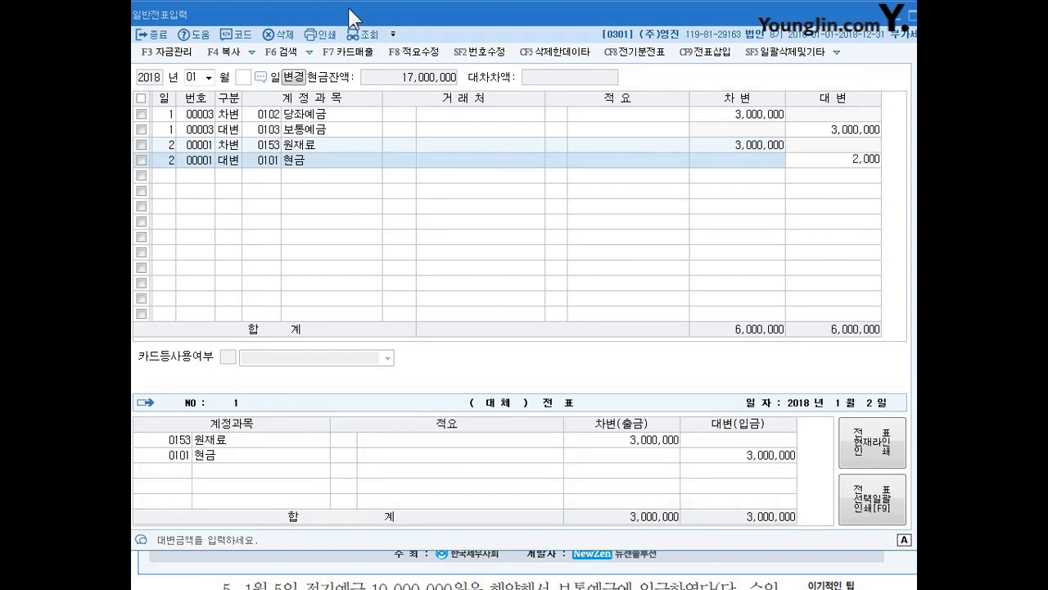
{"action": "type", "text": ",000"}
{"action": "key", "text": "Return"}
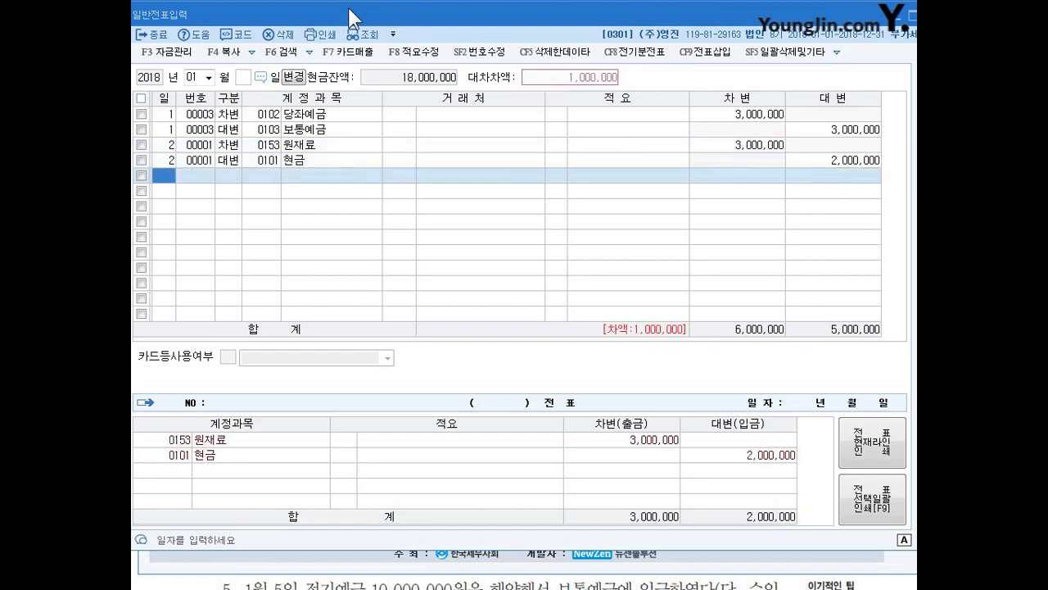
- Add a second day 2 credit line for account 102 당좌예금 with 1,000,000, leaving client and description blank
{"action": "type", "text": "2"}
{"action": "key", "text": "Return"}
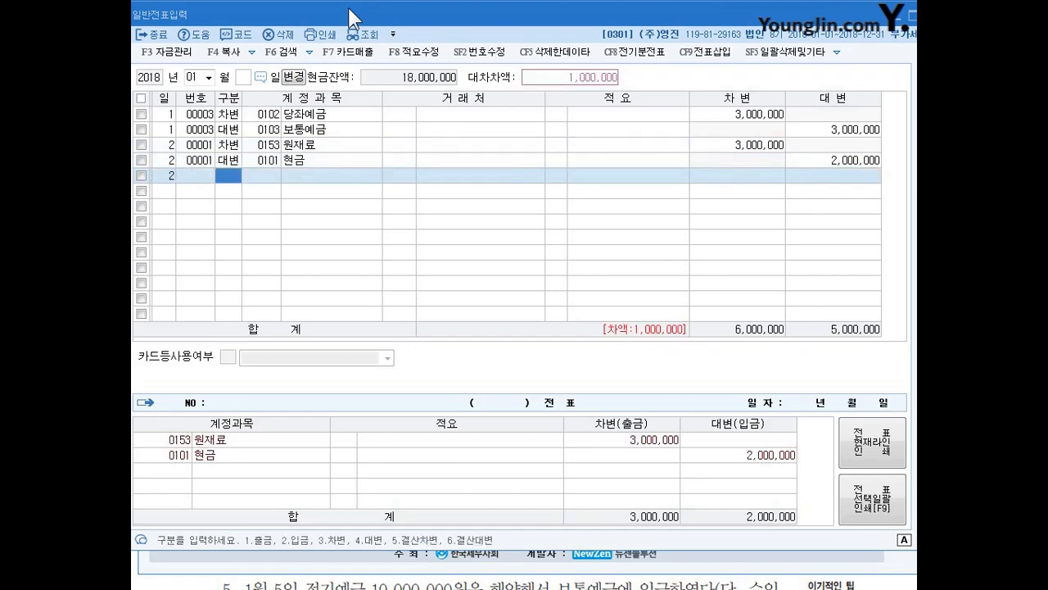
{"action": "type", "text": "4"}
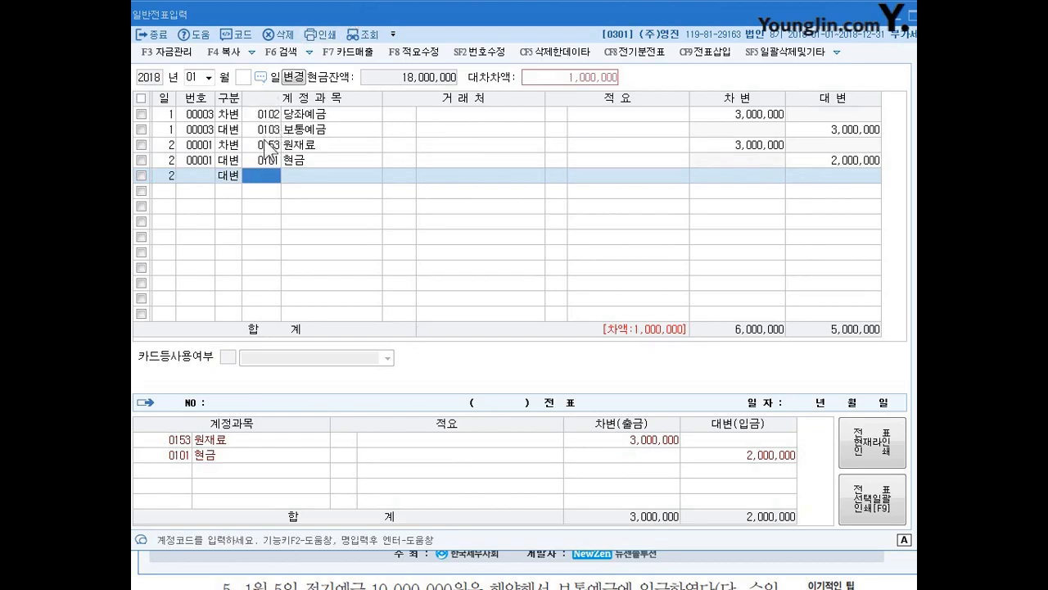
{"action": "type", "text": "102"}
{"action": "key", "text": "Return"}
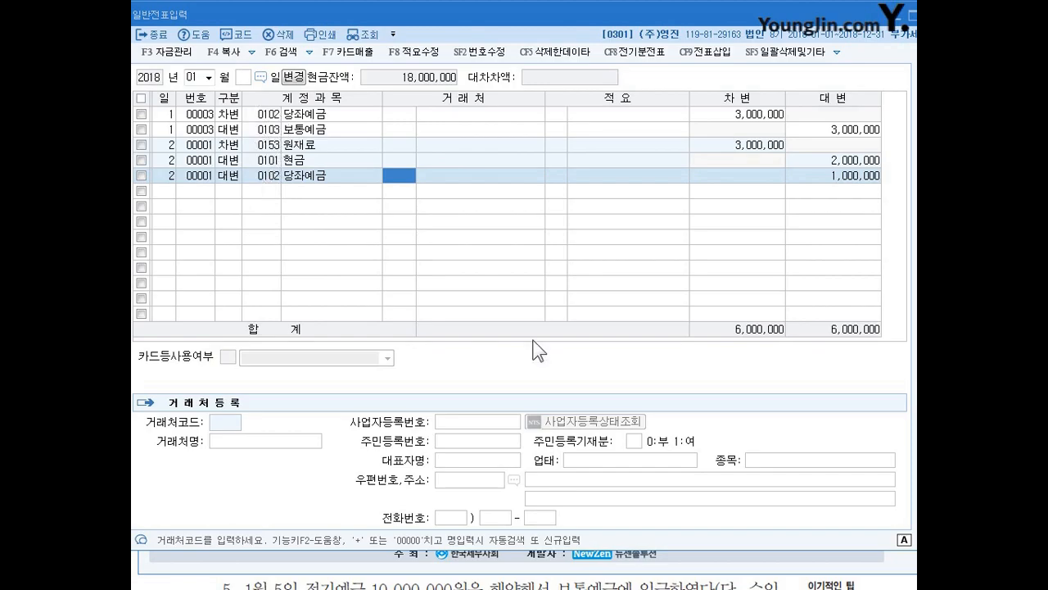
{"action": "key", "text": "Return"}
{"action": "key", "text": "Return"}
{"action": "key", "text": "Return"}
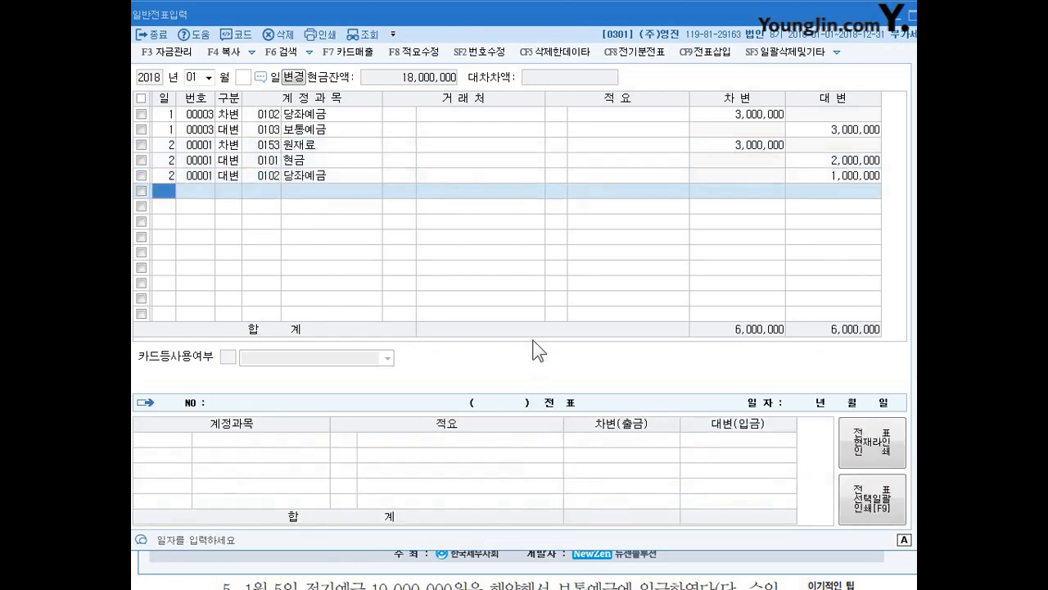
- Add a day 3 cash receipt (입금) line for account 0404 제품매출
{"action": "type", "text": "3"}
{"action": "key", "text": "Return"}
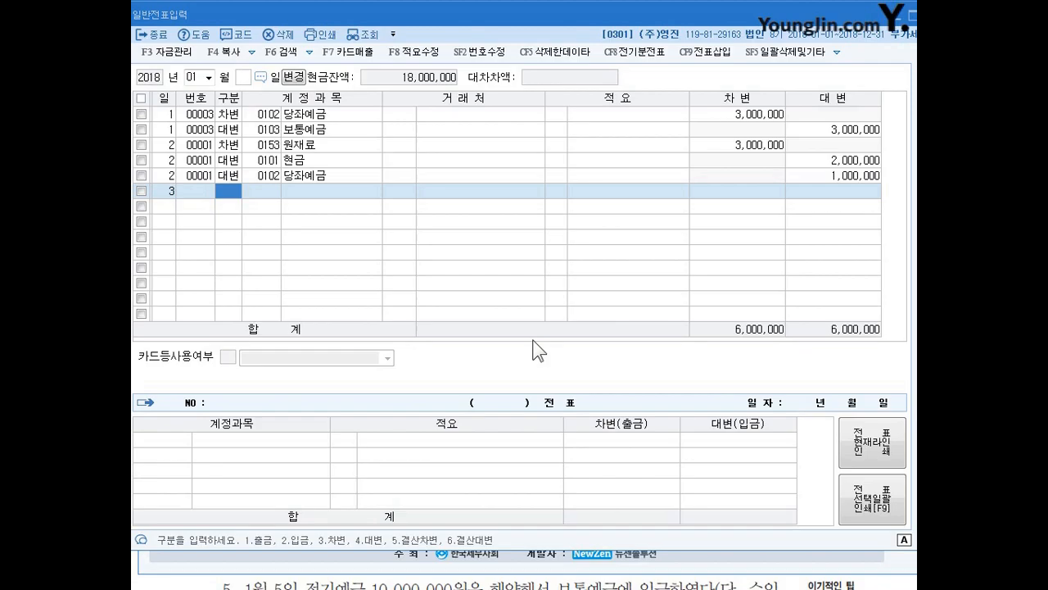
{"action": "type", "text": "2"}
{"action": "key", "text": "Return"}
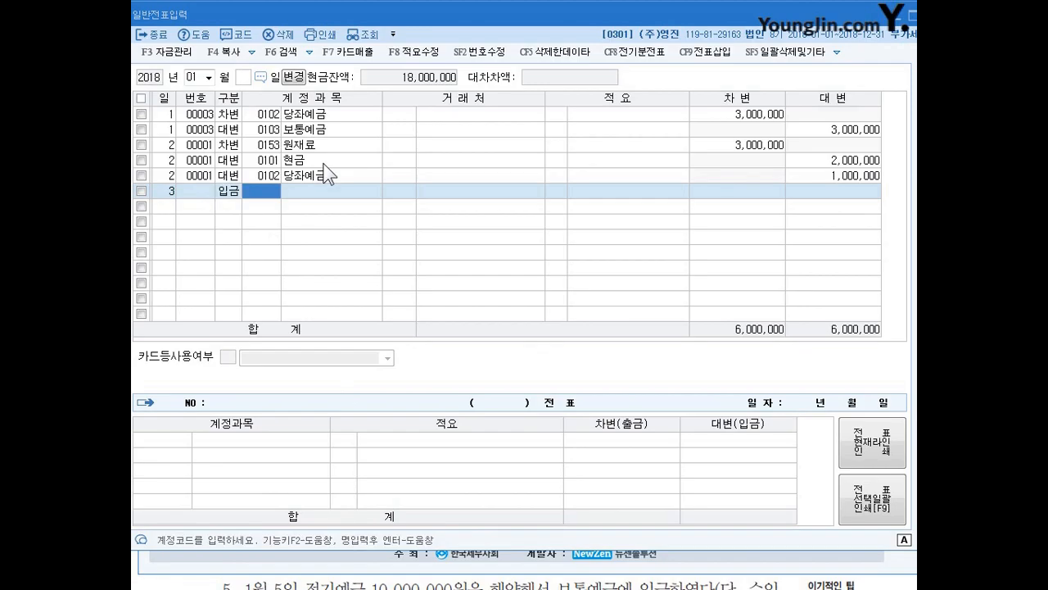
{"action": "type", "text": "제품"}
{"action": "key", "text": "Return"}
{"action": "key", "text": "Left"}
{"action": "type", "text": "제품"}
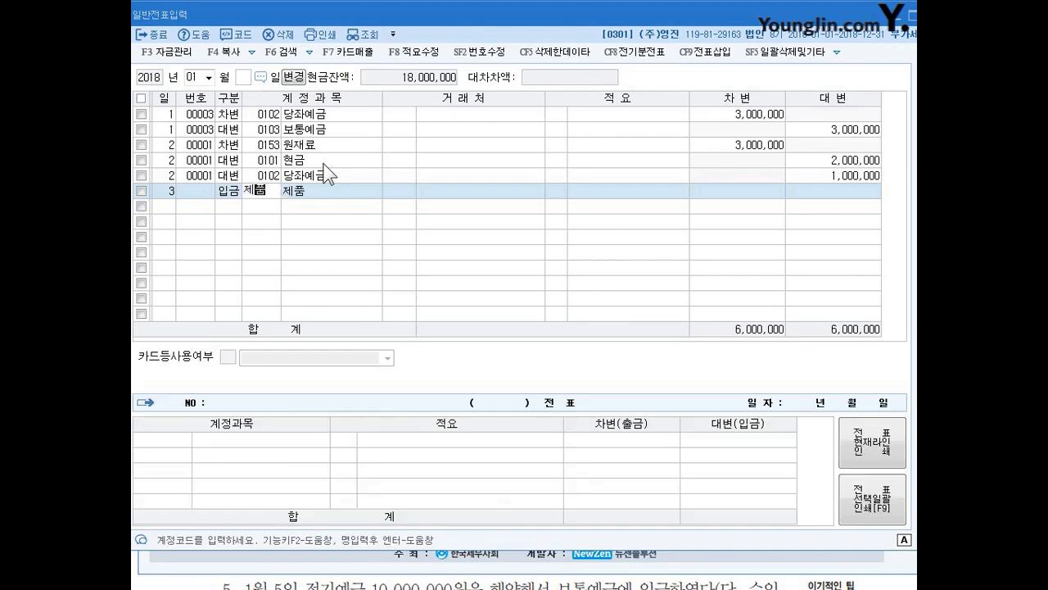
{"action": "type", "text": "매출"}
{"action": "key", "text": "Return"}
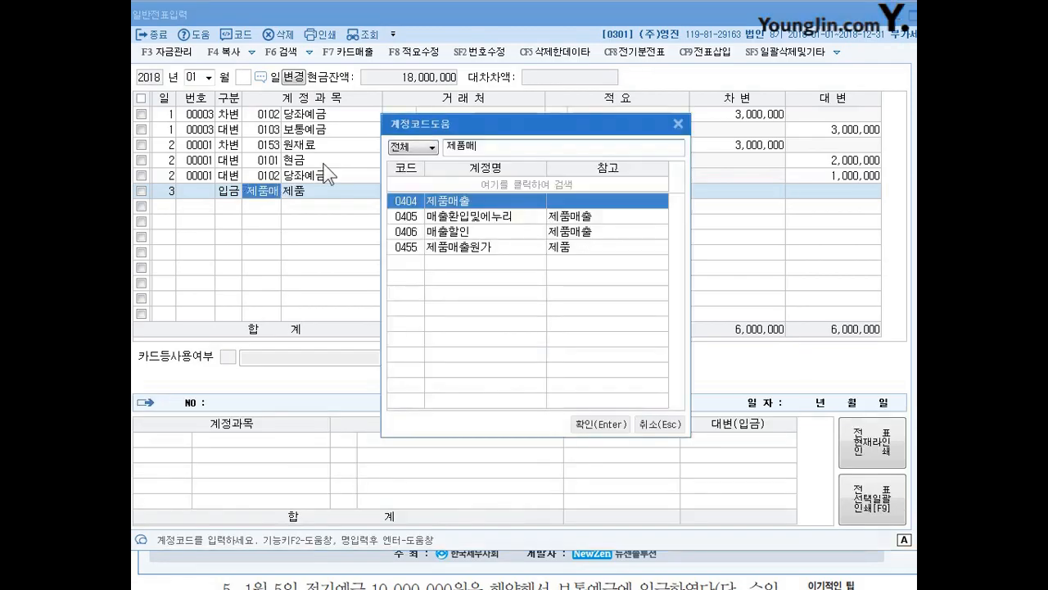
{"action": "key", "text": "Return"}
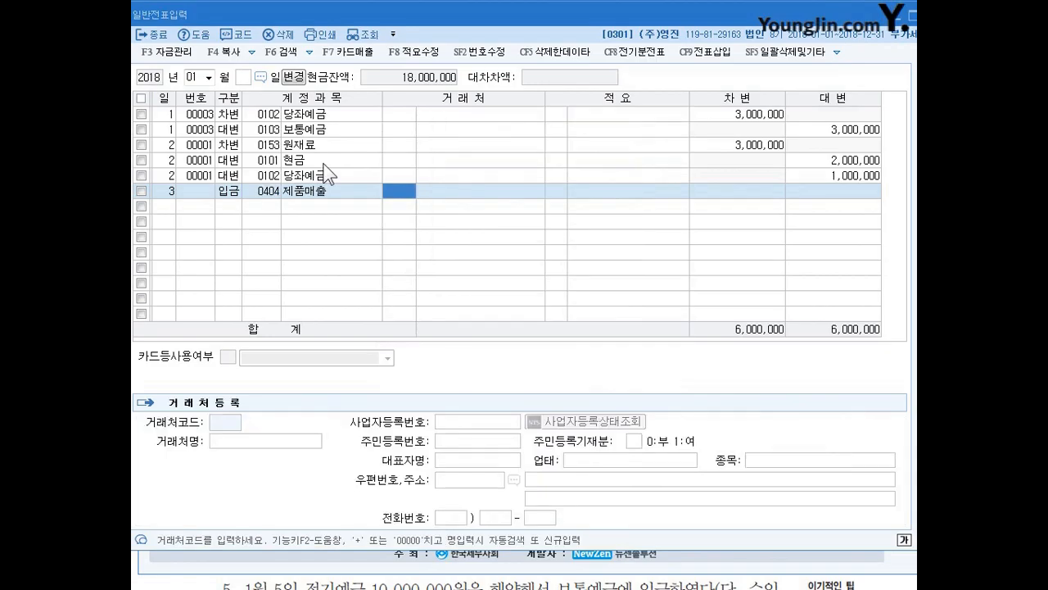
- Leave the 제품매출 line's client and description blank and set its credit amount to 1,000,000
{"action": "key", "text": "Return"}
{"action": "key", "text": "Return"}
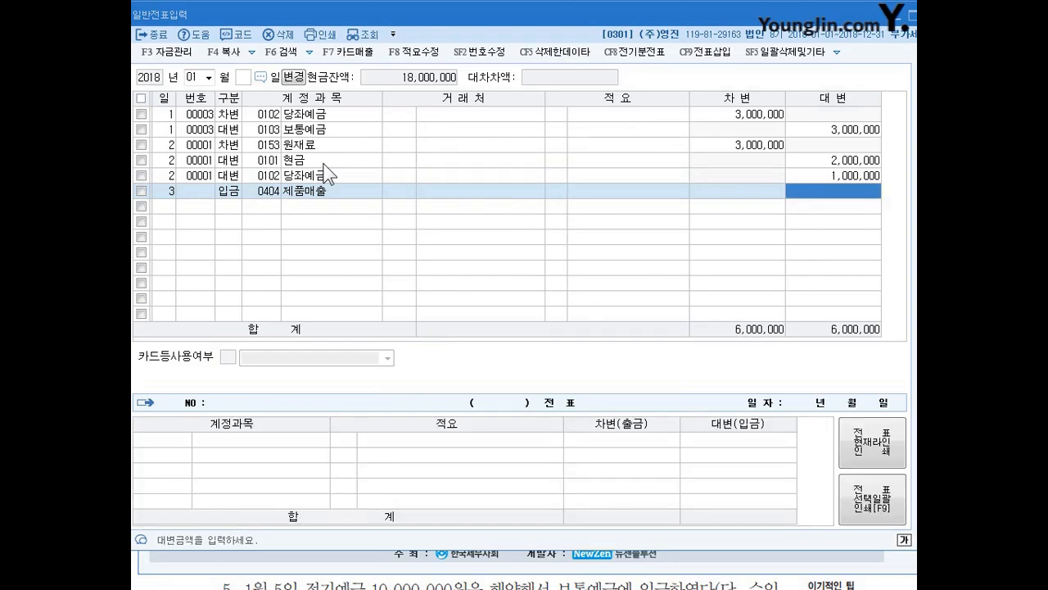
{"action": "type", "text": "1"}
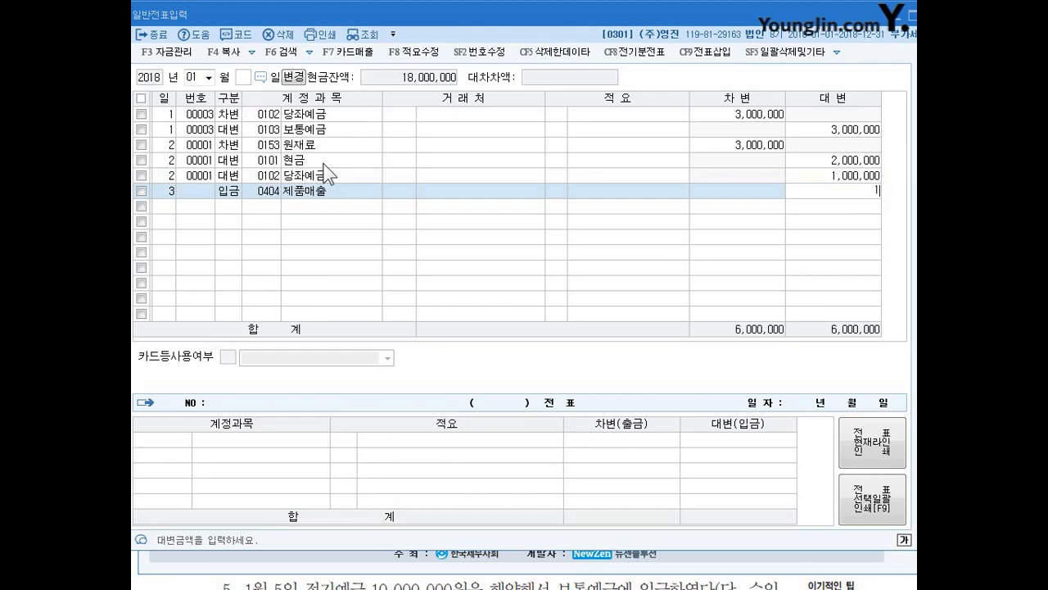
{"action": "type", "text": ",000,000"}
{"action": "key", "text": "Return"}
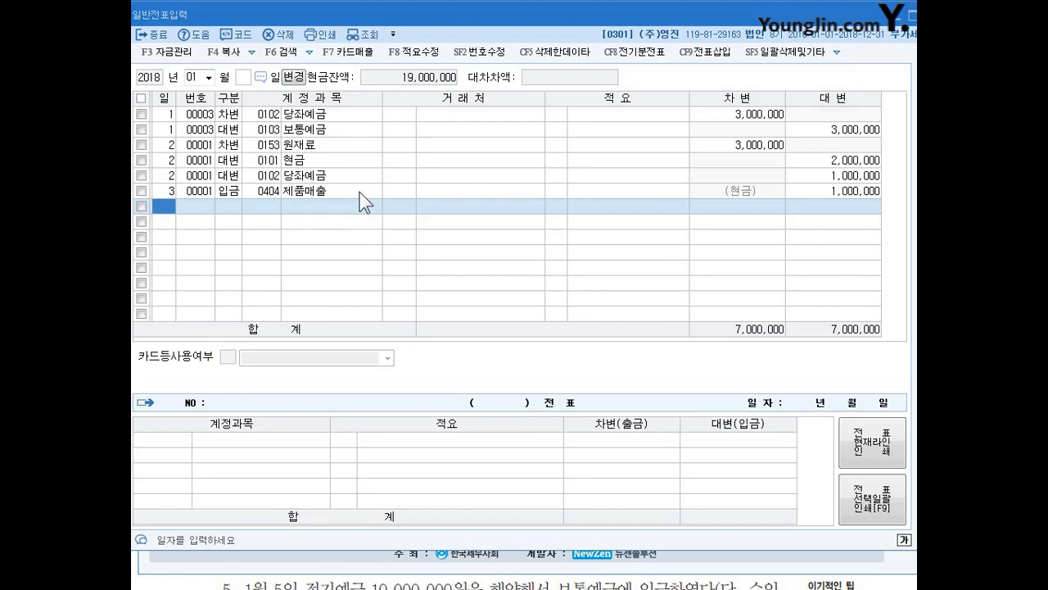
- Add a day 4 debit (차변) line for account 0105 정기예금
{"action": "type", "text": "4"}
{"action": "key", "text": "Return"}
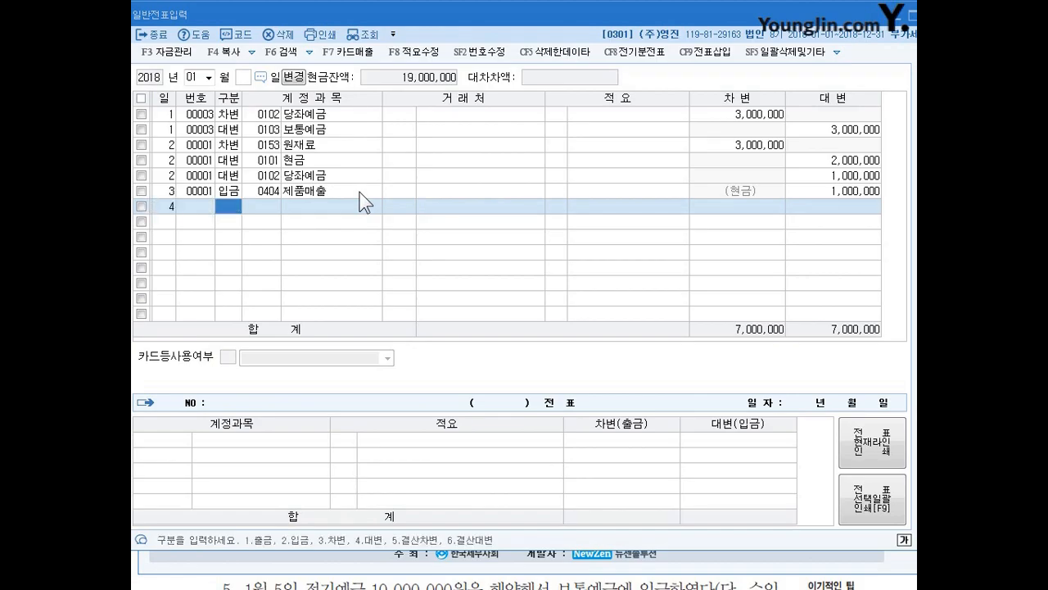
{"action": "type", "text": "3"}
{"action": "key", "text": "Return"}
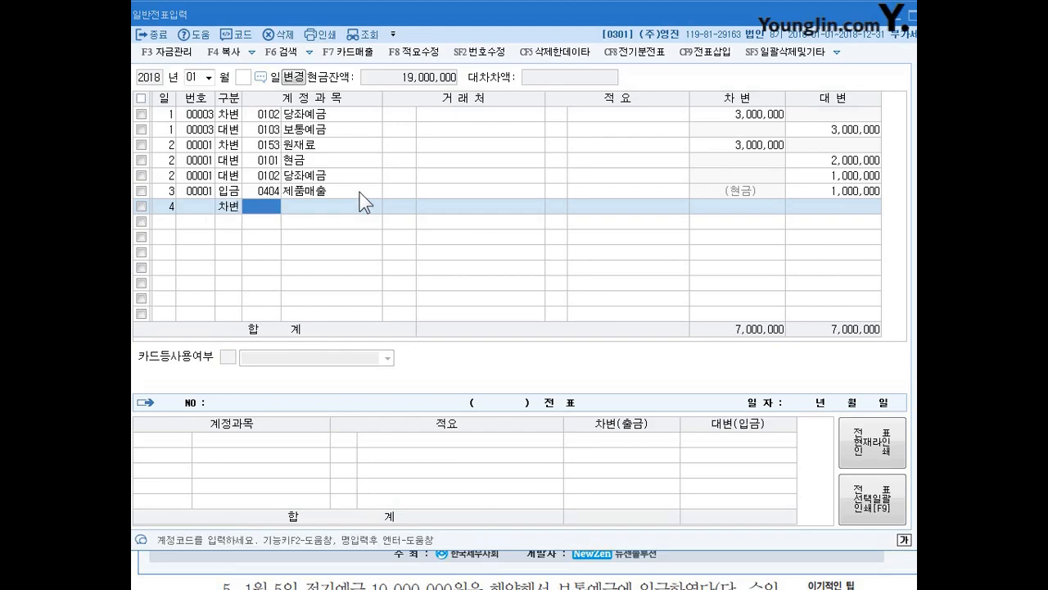
{"action": "type", "text": "정ㄱㅣ"}
{"action": "key", "text": "Return"}
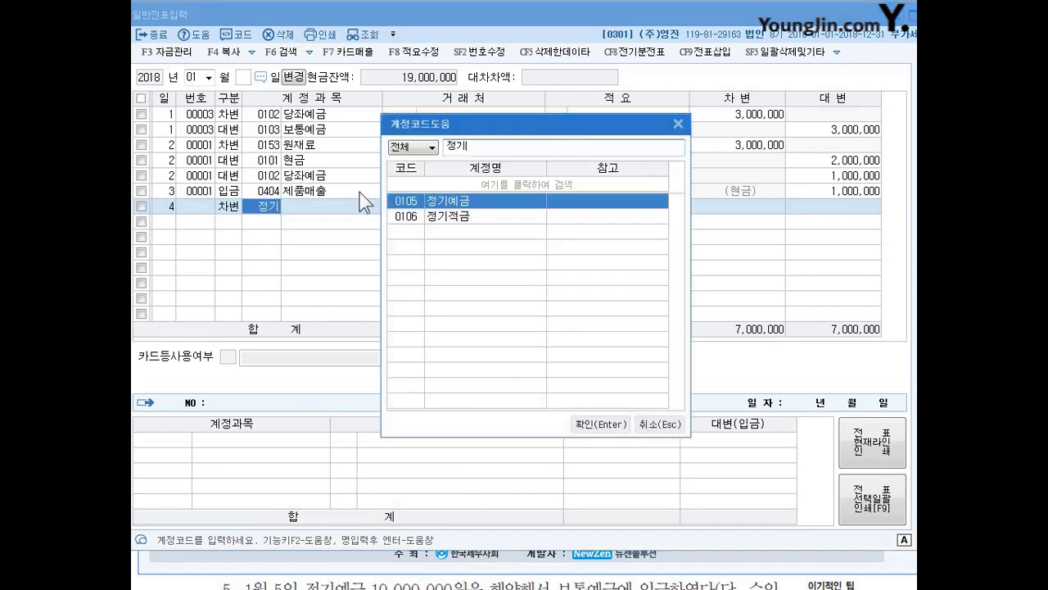
{"action": "key", "text": "Return"}
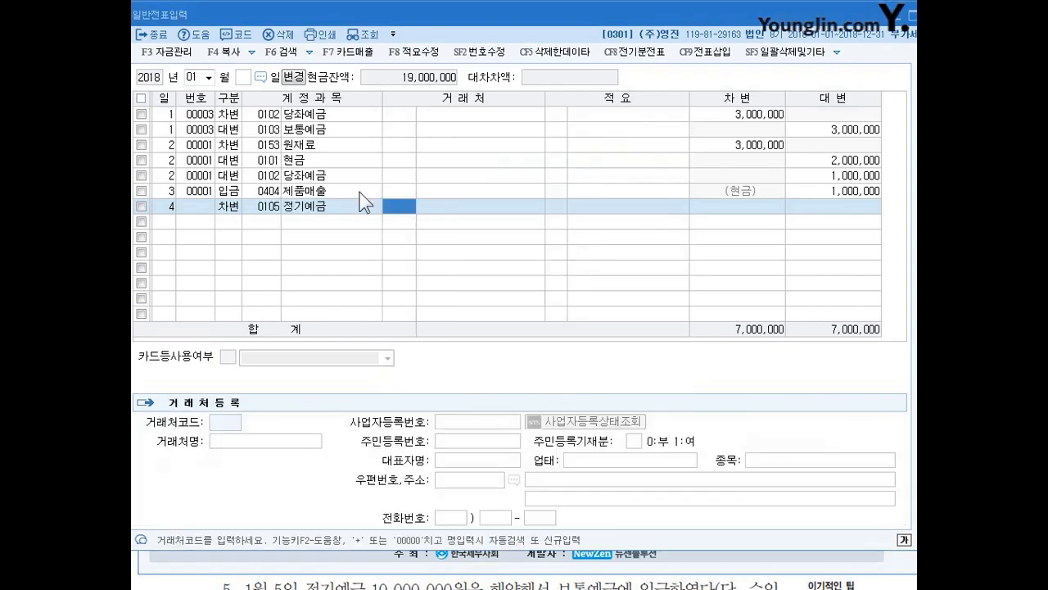
- Leave the 정기예금 line's client and description blank and set its debit amount to 5,000,000
{"action": "key", "text": "Return"}
{"action": "key", "text": "Return"}
{"action": "key", "text": "Return"}
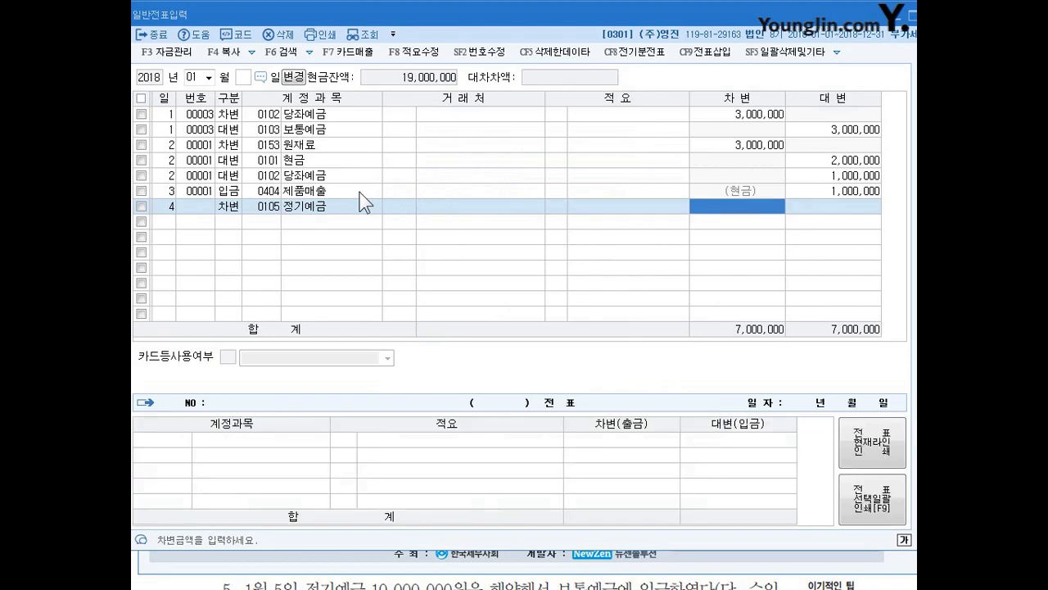
{"action": "type", "text": "5000000"}
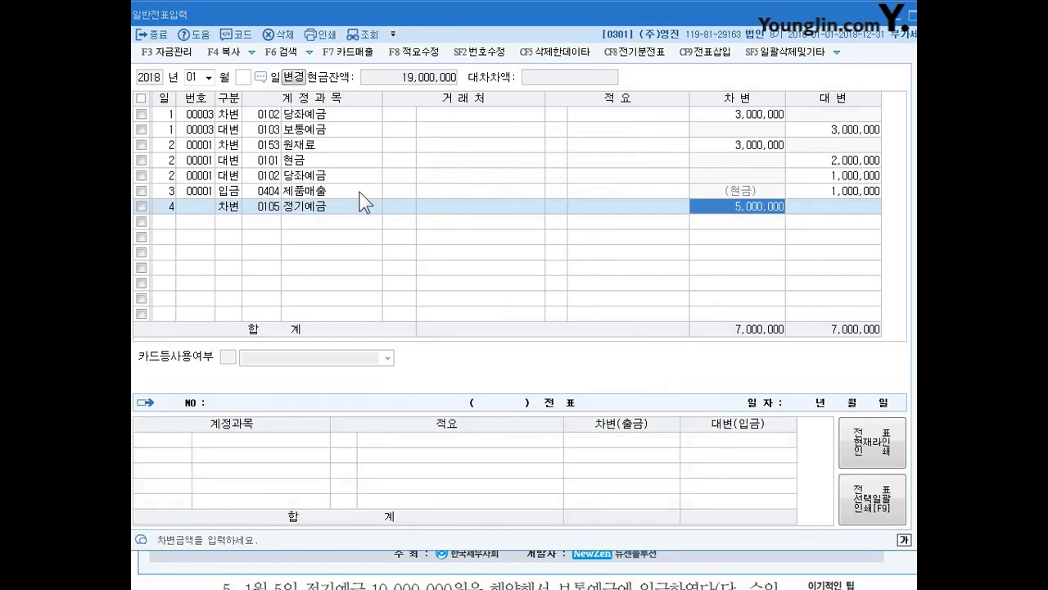
{"action": "key", "text": "Return"}
- Start a second day 4 debit (차변) line and search the account codes for 수수
{"action": "type", "text": "4"}
{"action": "key", "text": "Return"}
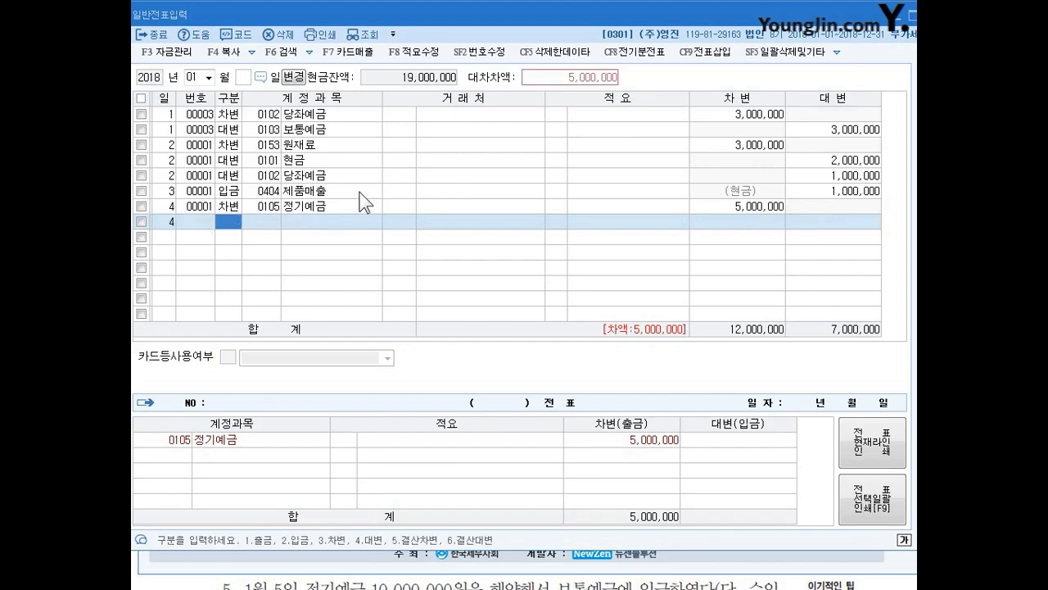
{"action": "type", "text": "43"}
{"action": "key", "text": "Return"}
{"action": "type", "text": "수수"}
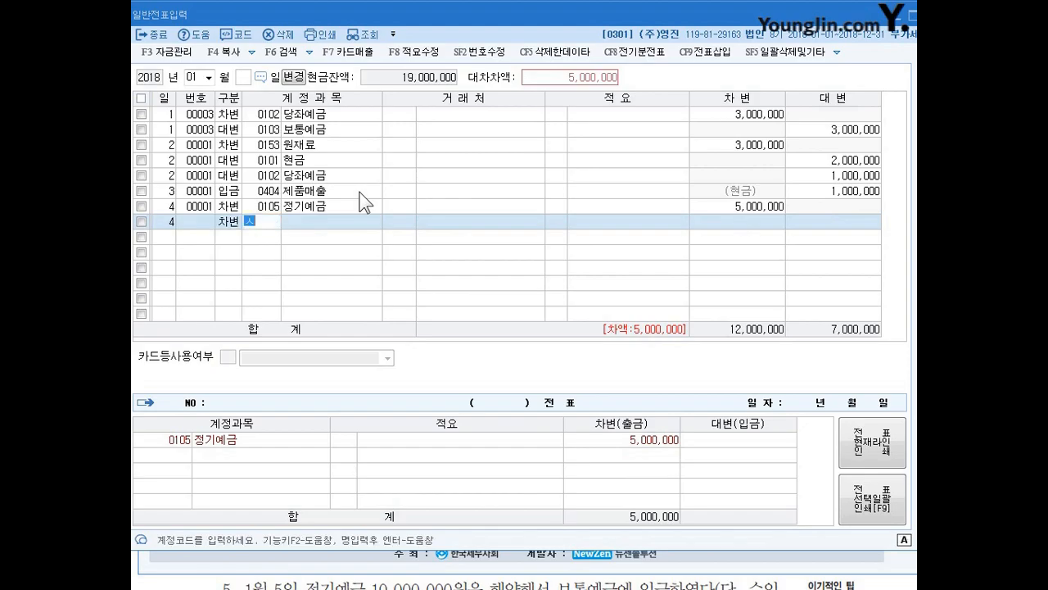
{"action": "key", "text": "Return"}
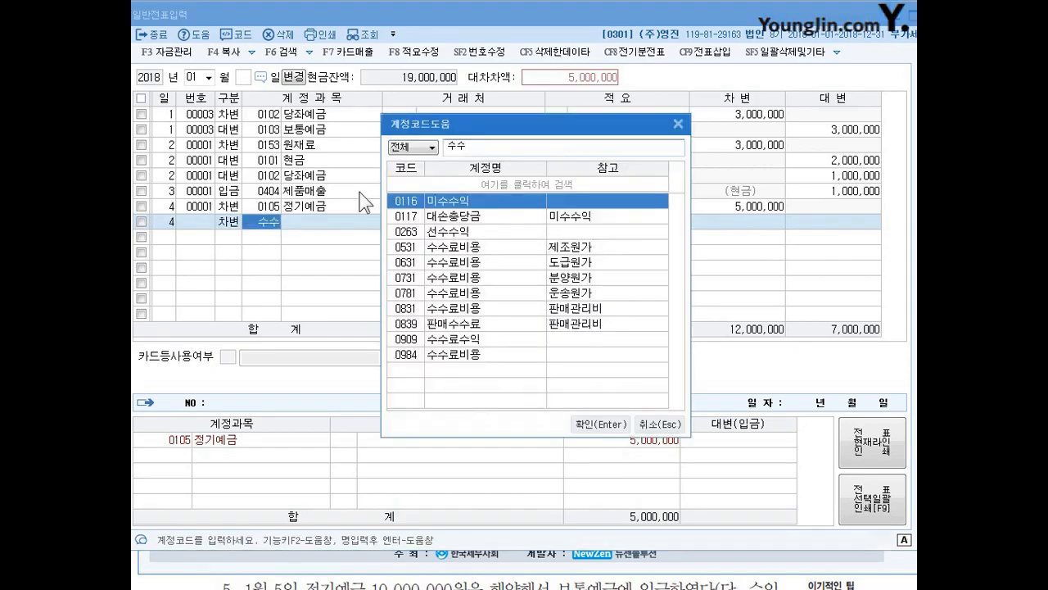
- Choose the selling and administrative (판매관리비) account 0831 수수료비용 and set its debit amount to 700
{"action": "key", "text": "Down"}
{"action": "key", "text": "Down"}
{"action": "key", "text": "Down"}
{"action": "key", "text": "Down"}
{"action": "key", "text": "Down"}
{"action": "key", "text": "Down"}
{"action": "key", "text": "Down"}
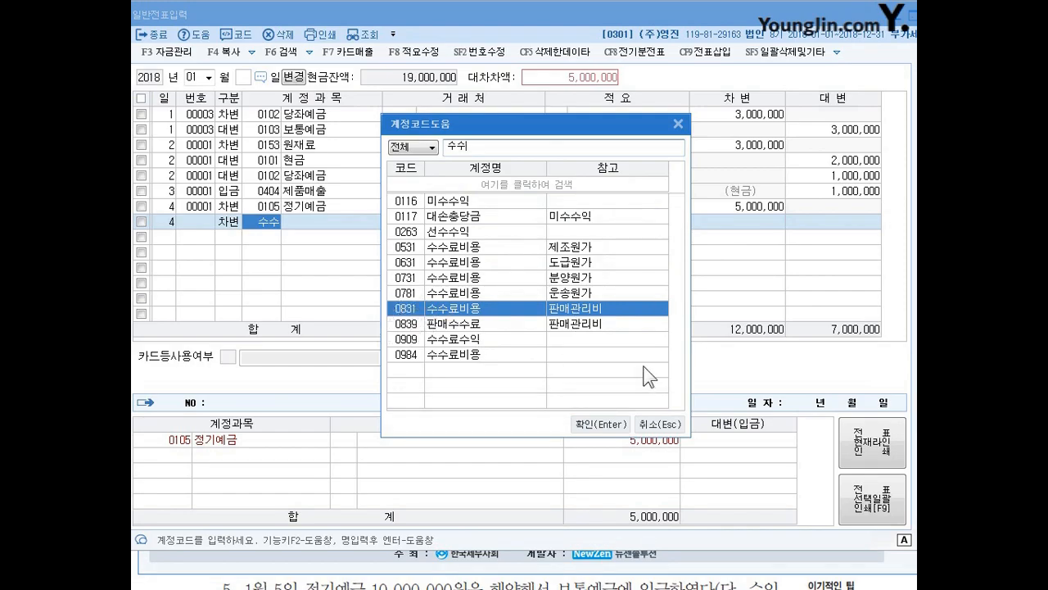
{"action": "key", "text": "Return"}
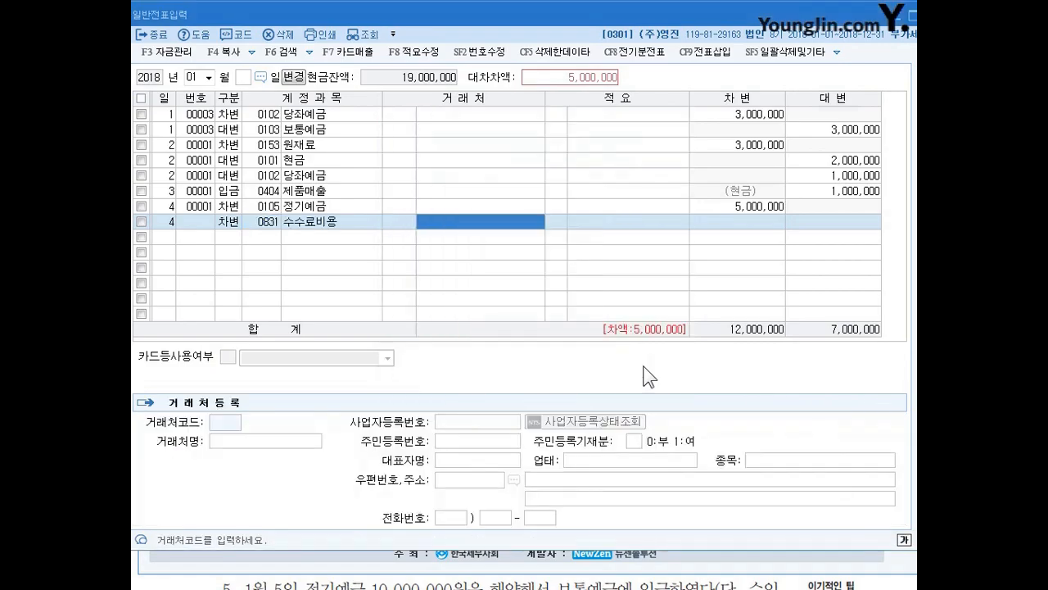
{"action": "type", "text": "700"}
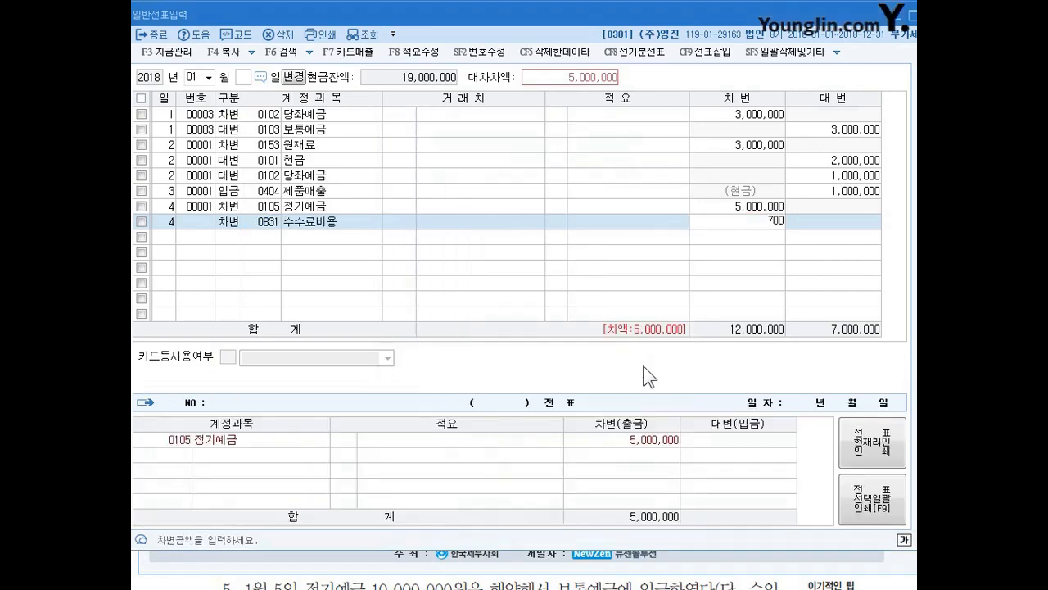
{"action": "key", "text": "Return"}
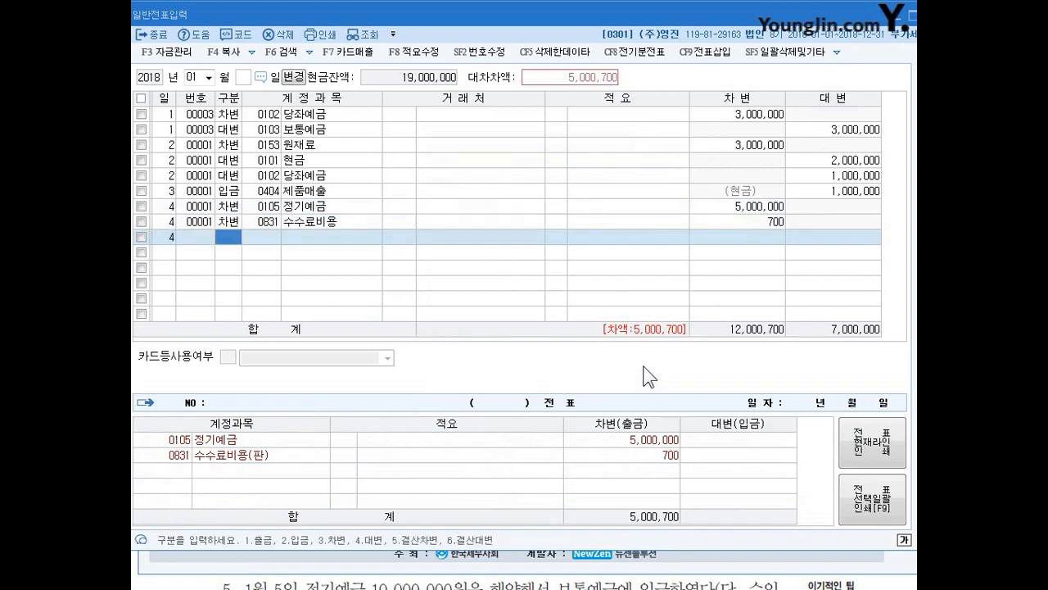
- Add a day 4 credit (대변) line for account 103 보통예금, accepting 5,000,700 and leaving the client blank
{"action": "type", "text": "4"}
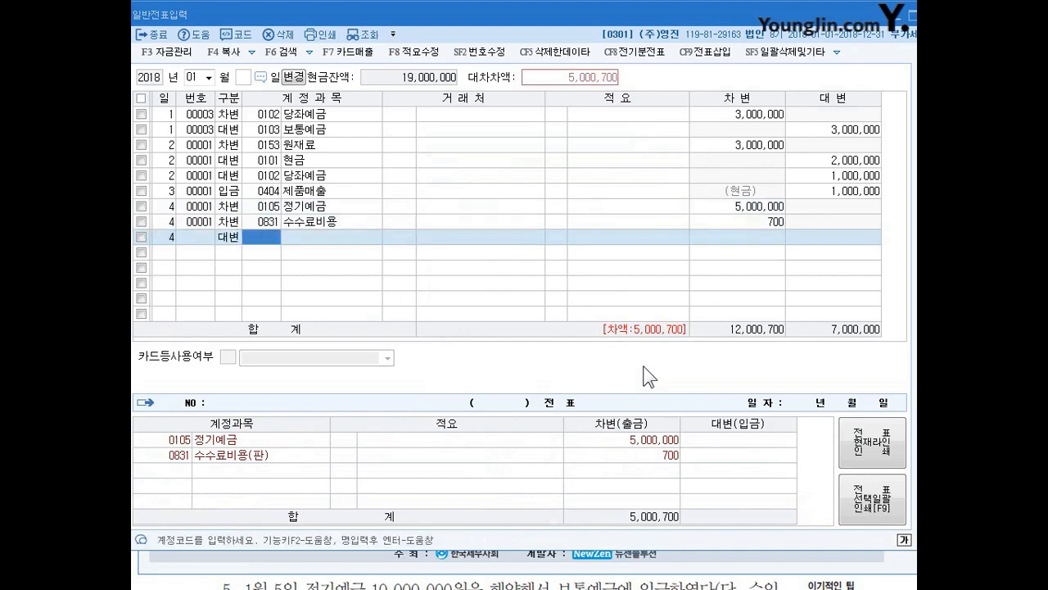
{"action": "type", "text": "103"}
{"action": "key", "text": "Return"}
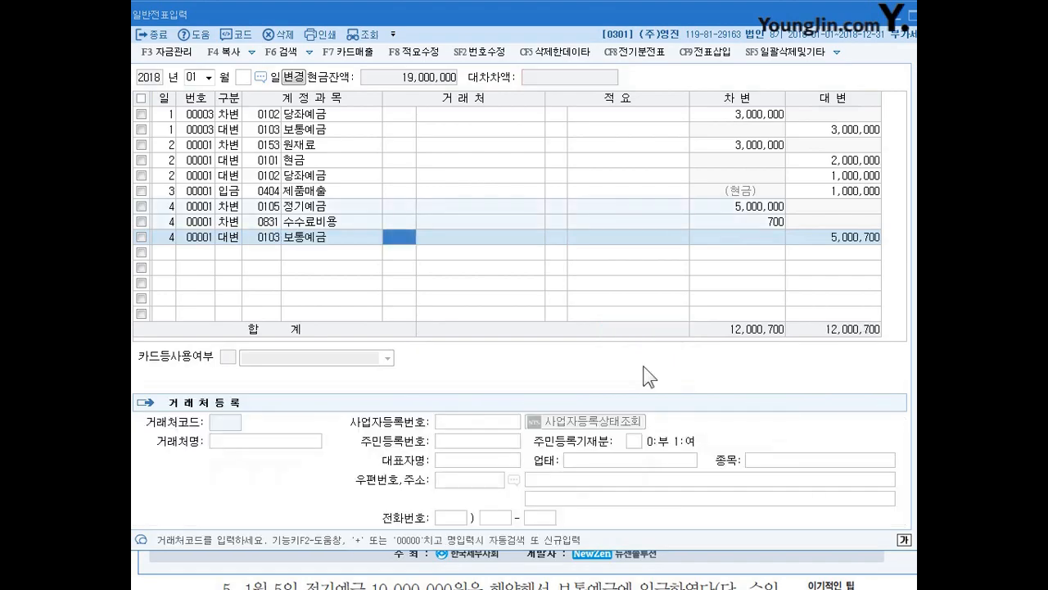
{"action": "key", "text": "Return"}
{"action": "key", "text": "Return"}
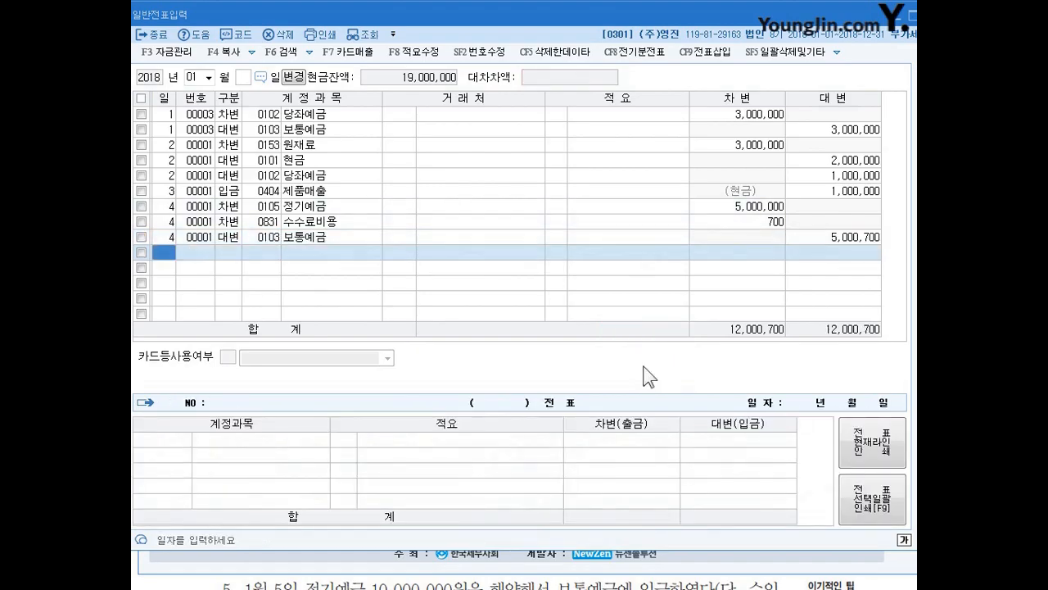
- Switch to the textbook document and read the January 5 transaction
{"action": "left_click", "coordinate": [495, 2]}
{"action": "scroll", "coordinate": [508, 246], "scroll_direction": "down", "scroll_amount": 2}
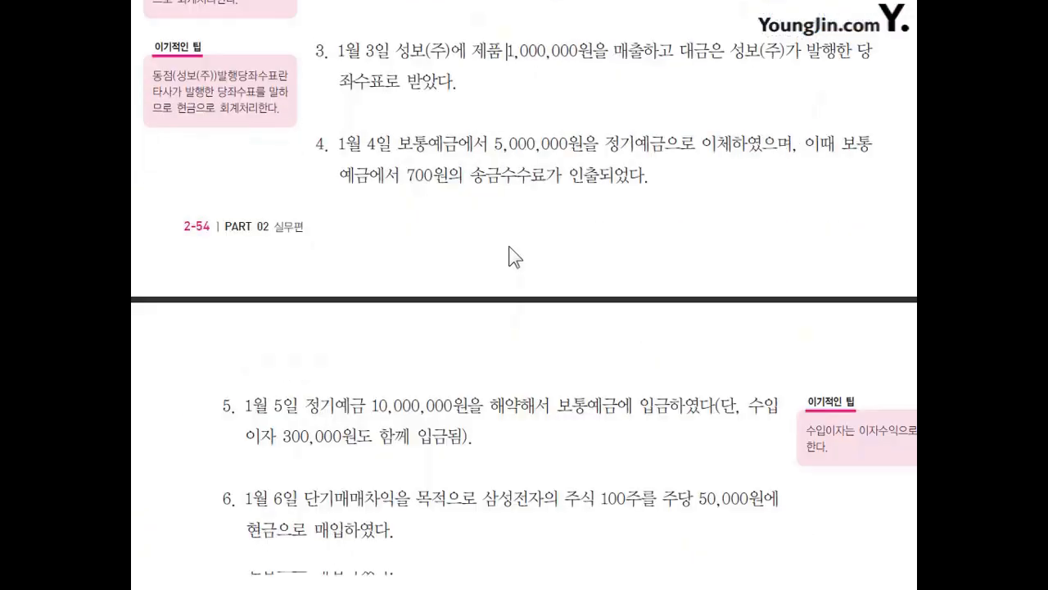
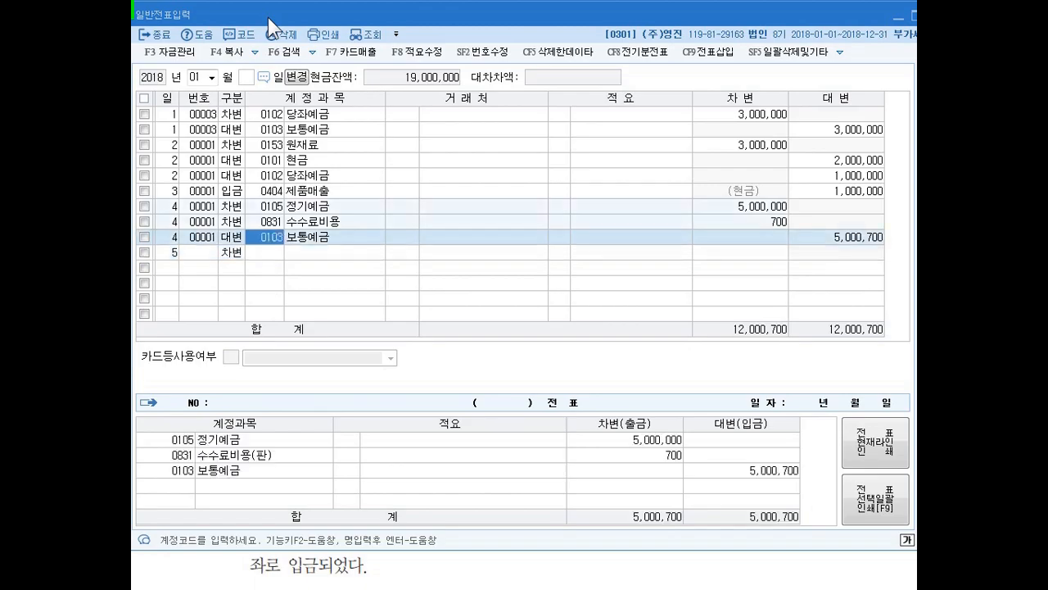
{"action": "key", "text": "Down"}
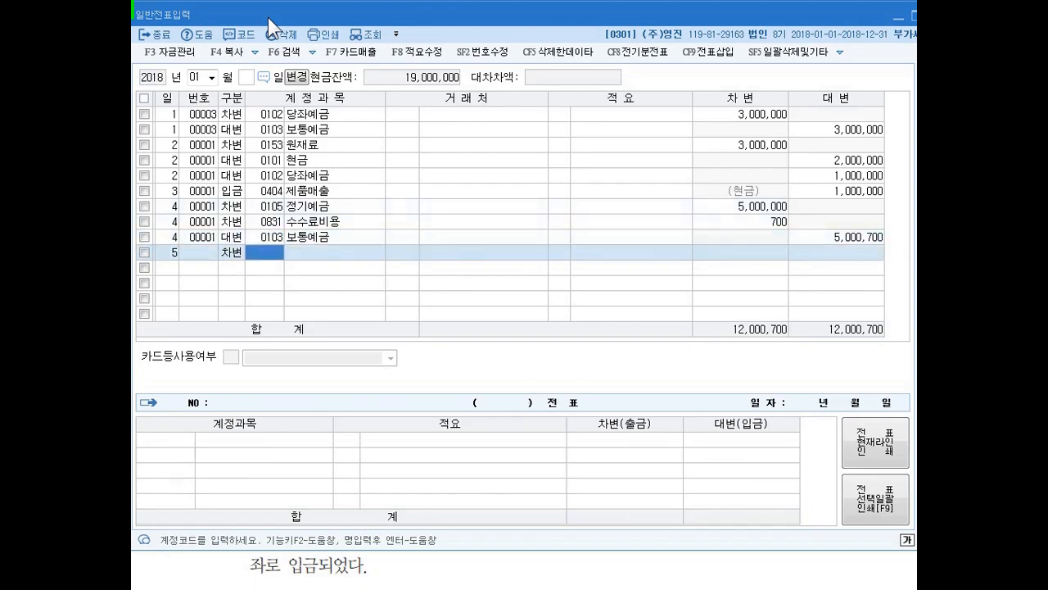
- Complete the day 5 debit (차변) line with account 103 보통예금 and an amount of 10,300,000, leaving the client blank
{"action": "type", "text": "103"}
{"action": "key", "text": "Return"}
{"action": "key", "text": "Return"}
{"action": "key", "text": "Return"}
{"action": "type", "text": "10,300,000"}
- Add a day 5 credit (대변) line for account 105 정기예금 with an amount of 10,000,000
{"action": "key", "text": "Return"}
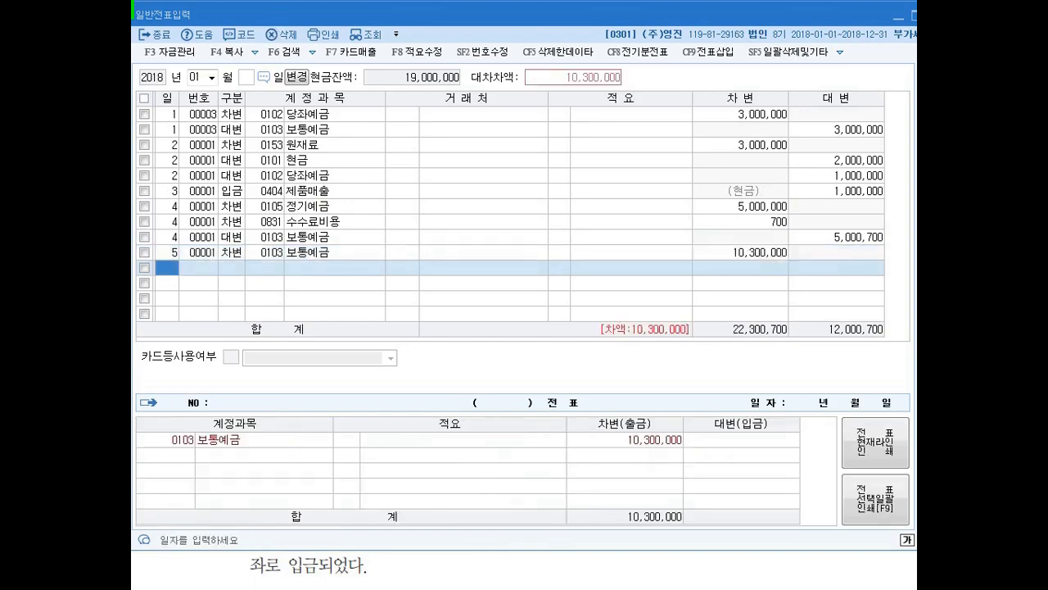
{"action": "type", "text": "5"}
{"action": "key", "text": "Return"}
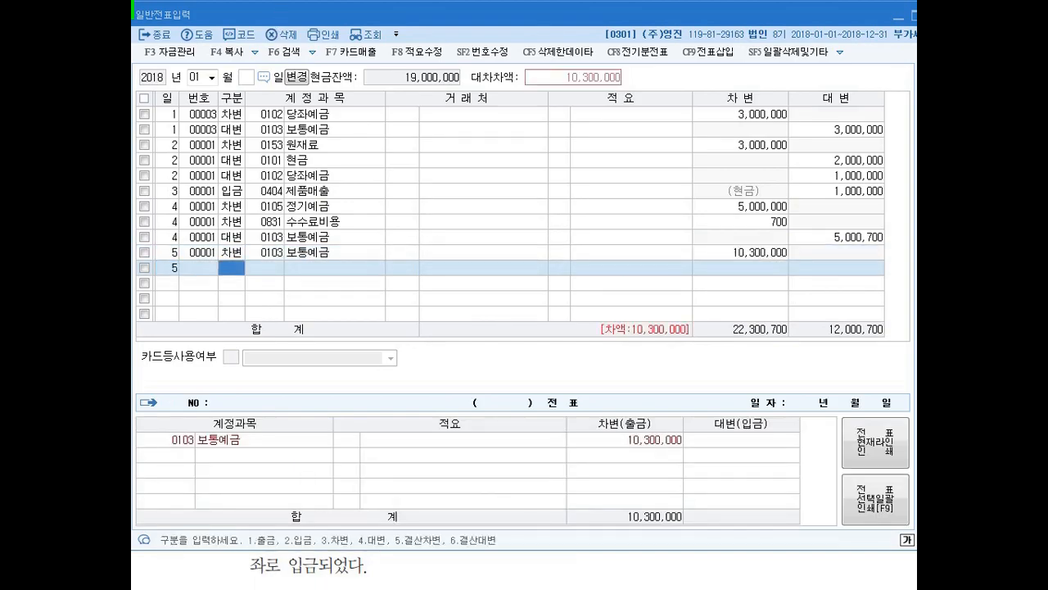
{"action": "key", "text": "Return"}
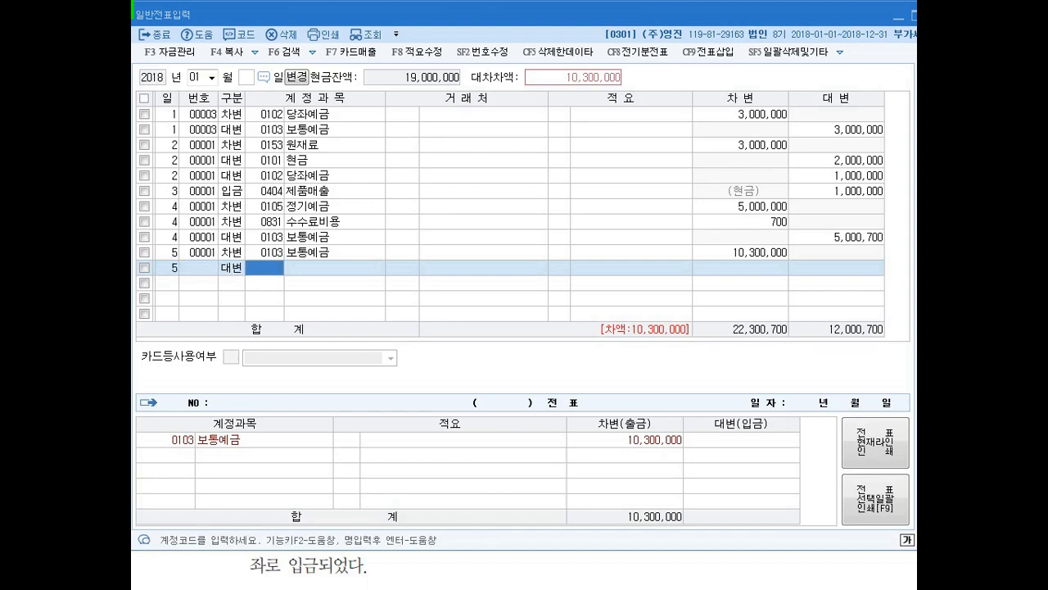
{"action": "type", "text": "105"}
{"action": "key", "text": "Return"}
{"action": "key", "text": "Return"}
{"action": "key", "text": "Return"}
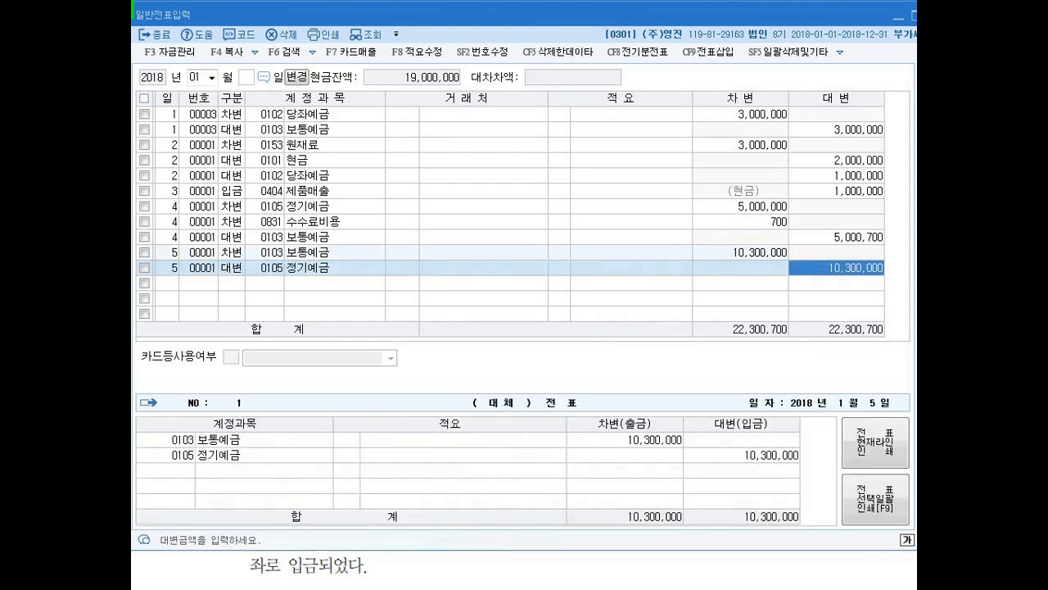
{"action": "type", "text": "10000000"}
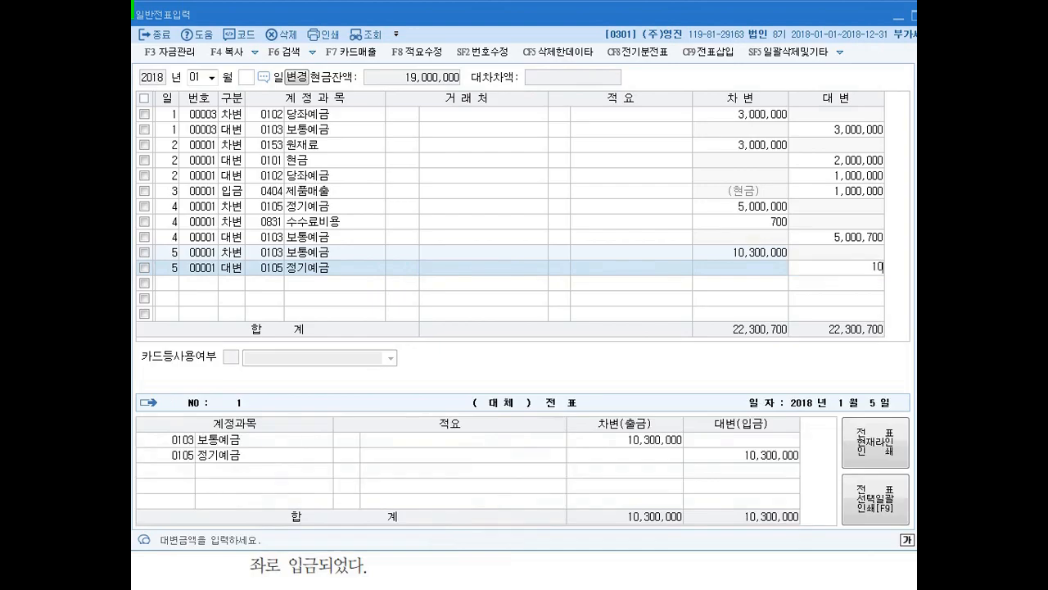
{"action": "key", "text": "Return"}
- Add a second day 5 credit (대변) line for account 0901 이자수익 by searching 이자, accepting 300,000 as its amount
{"action": "type", "text": "4"}
{"action": "key", "text": "Return"}
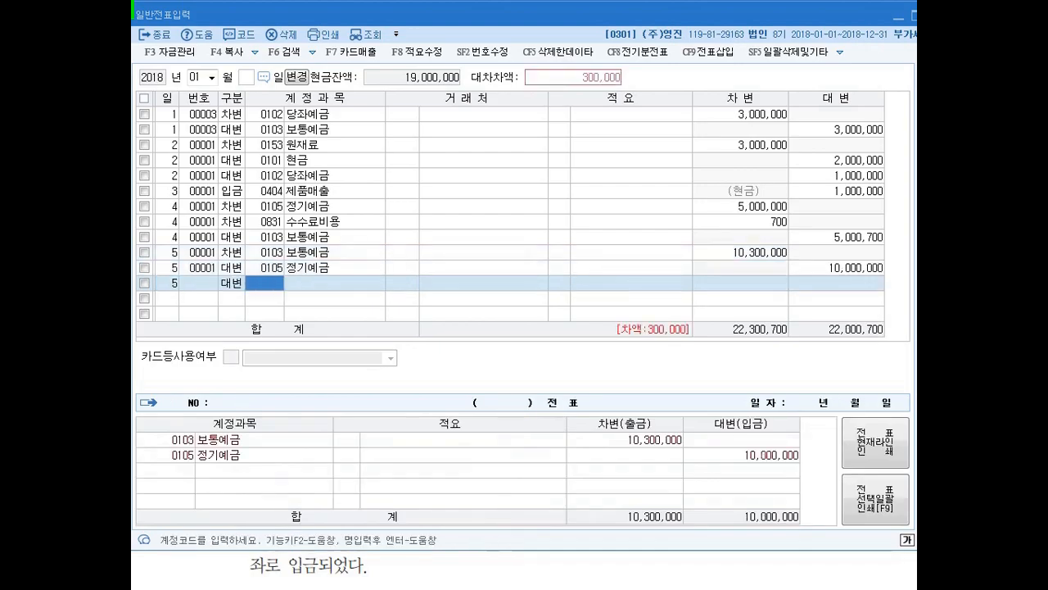
{"action": "type", "text": "이자"}
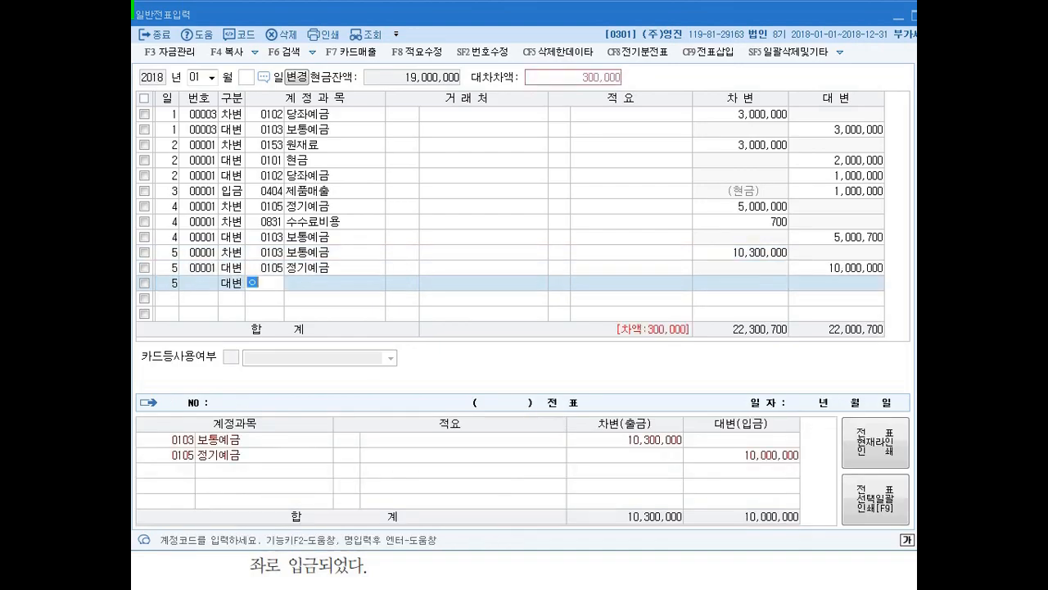
{"action": "key", "text": "Return"}
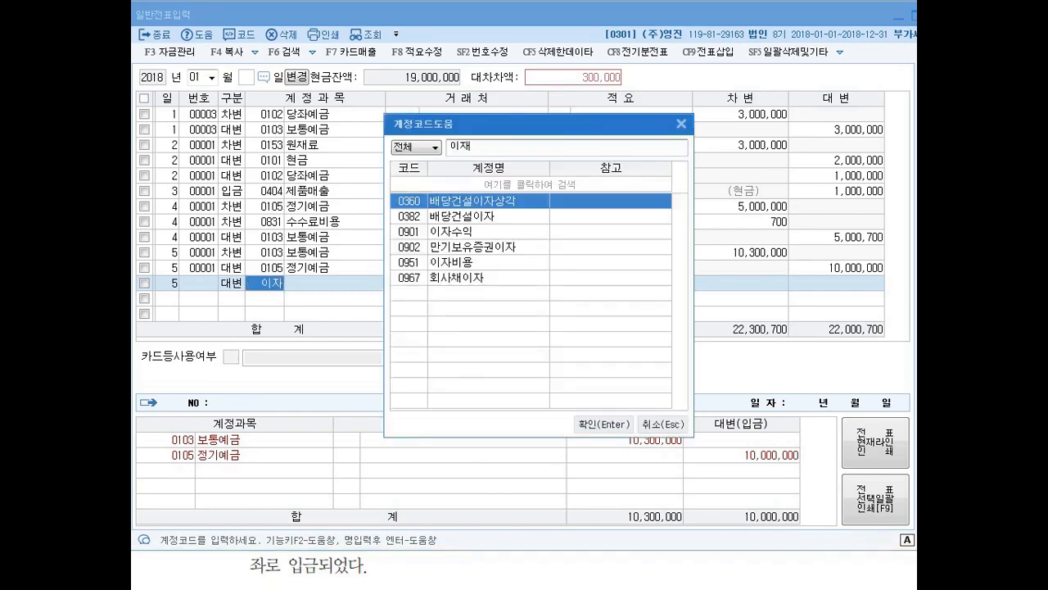
{"action": "key", "text": "Down"}
{"action": "key", "text": "Down"}
{"action": "key", "text": "Return"}
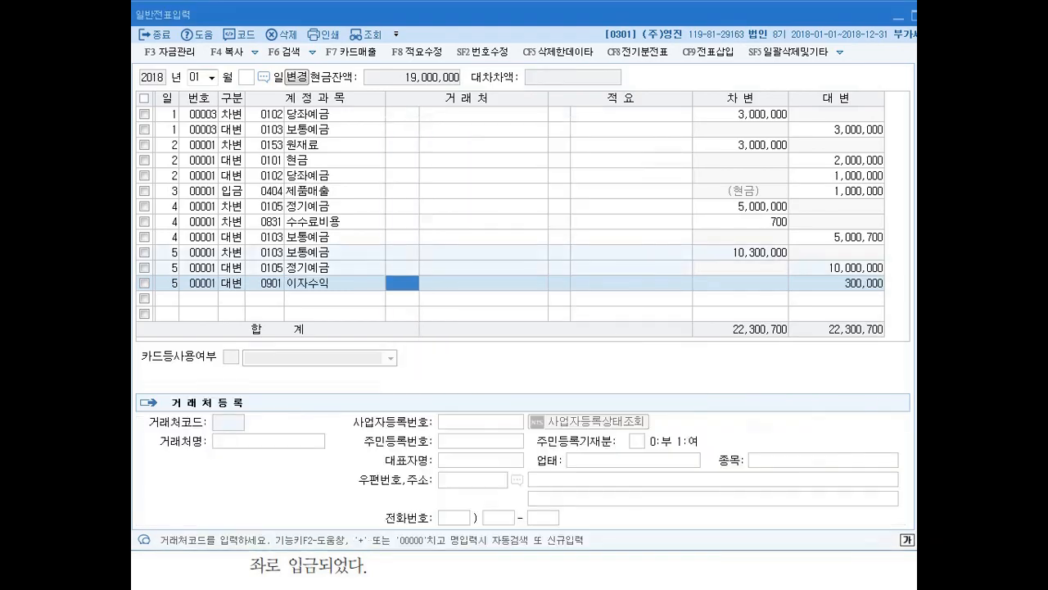
{"action": "key", "text": "Down"}
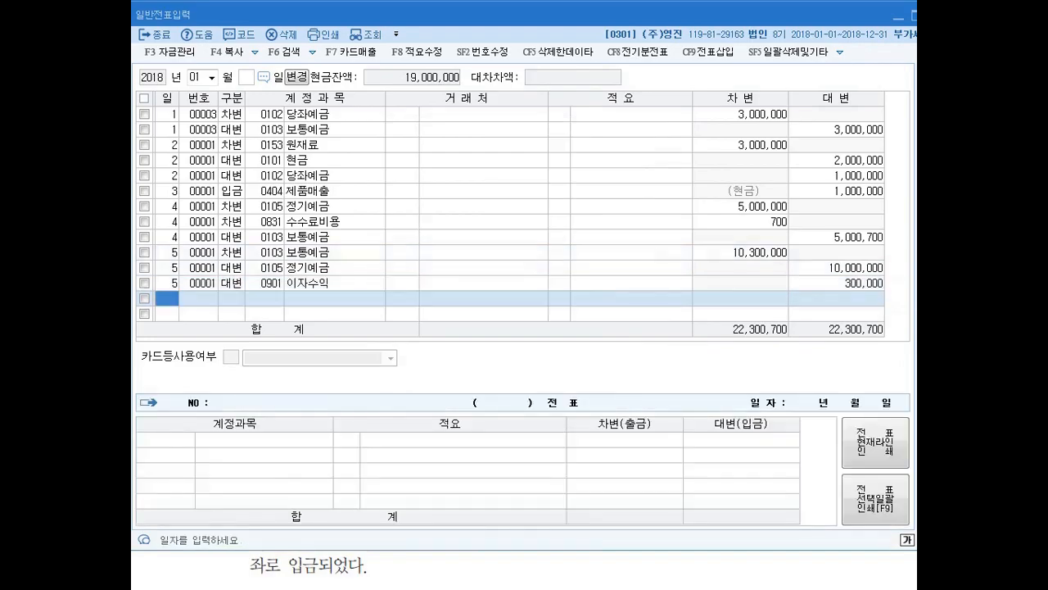
- Start a day 6 cash payment (출금) line and search the account codes for 단기
{"action": "type", "text": "6"}
{"action": "key", "text": "Return"}
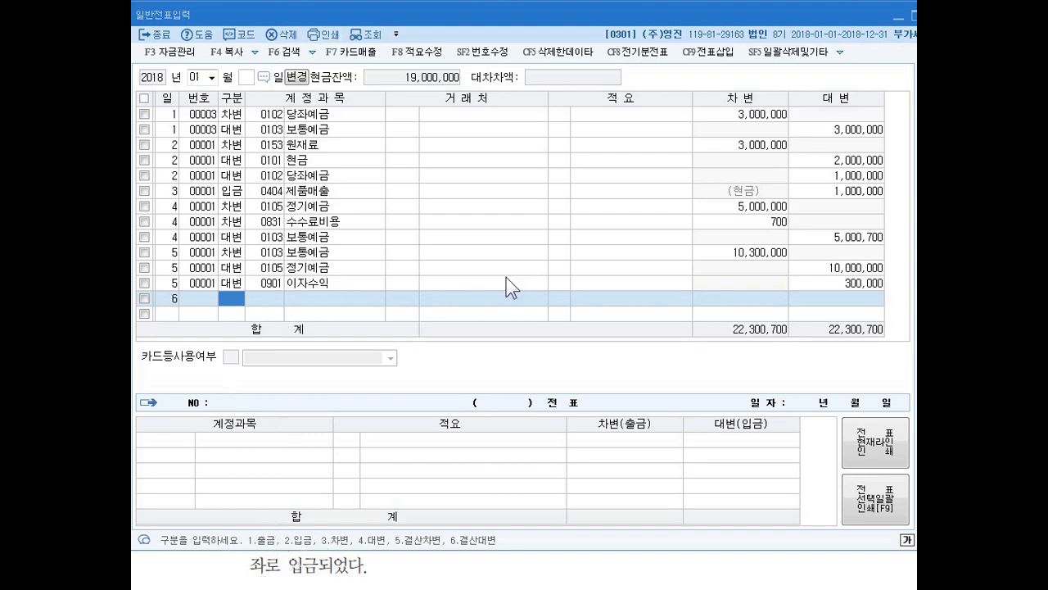
{"action": "type", "text": "1"}
{"action": "key", "text": "Return"}
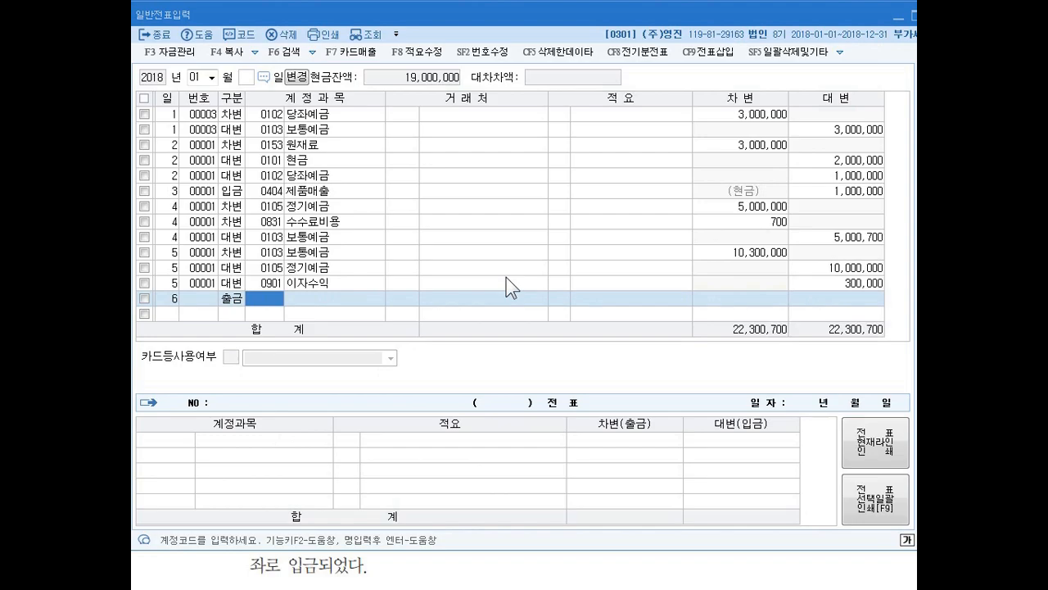
{"action": "type", "text": "단ㄱ"}
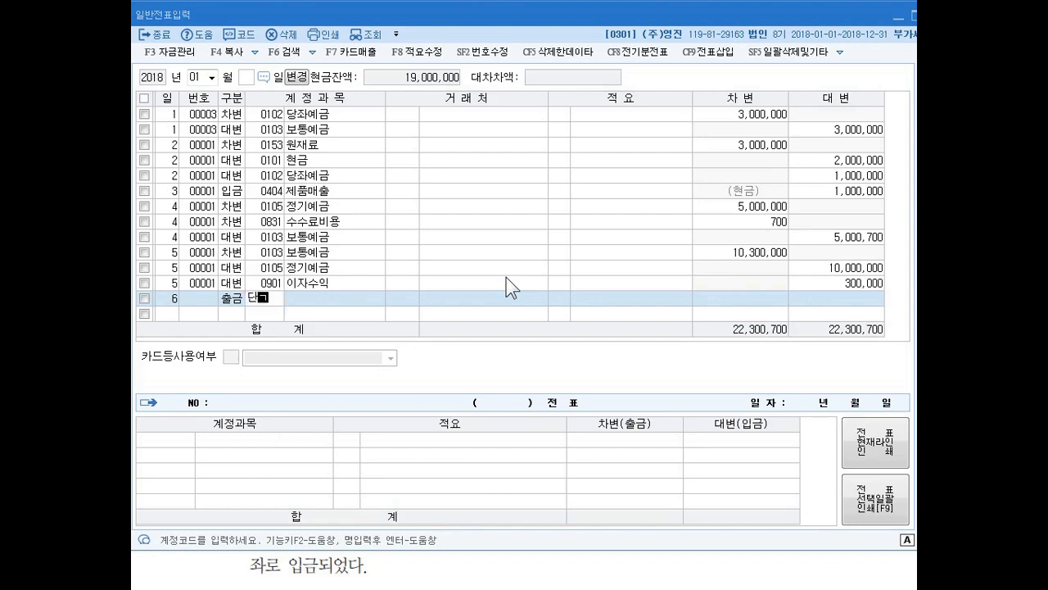
{"action": "type", "text": "ㅣ"}
{"action": "key", "text": "Return"}
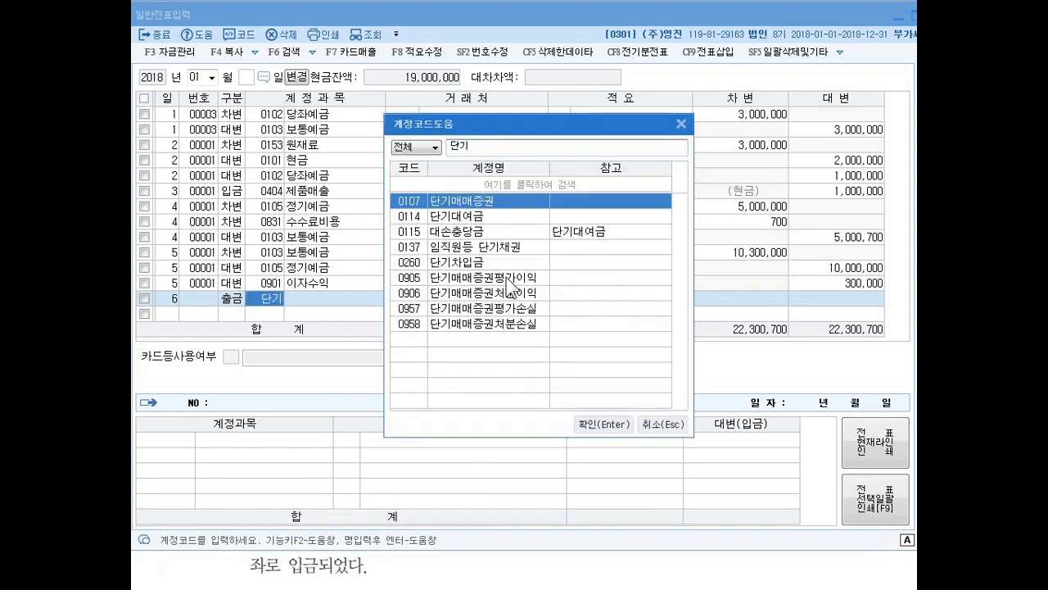
- Choose account 0107 단기매매증권 for the day 6 line and set its debit amount to 5,000,000
{"action": "key", "text": "Return"}
{"action": "key", "text": "Return"}
{"action": "key", "text": "Return"}
{"action": "key", "text": "Return"}
{"action": "key", "text": "Return"}
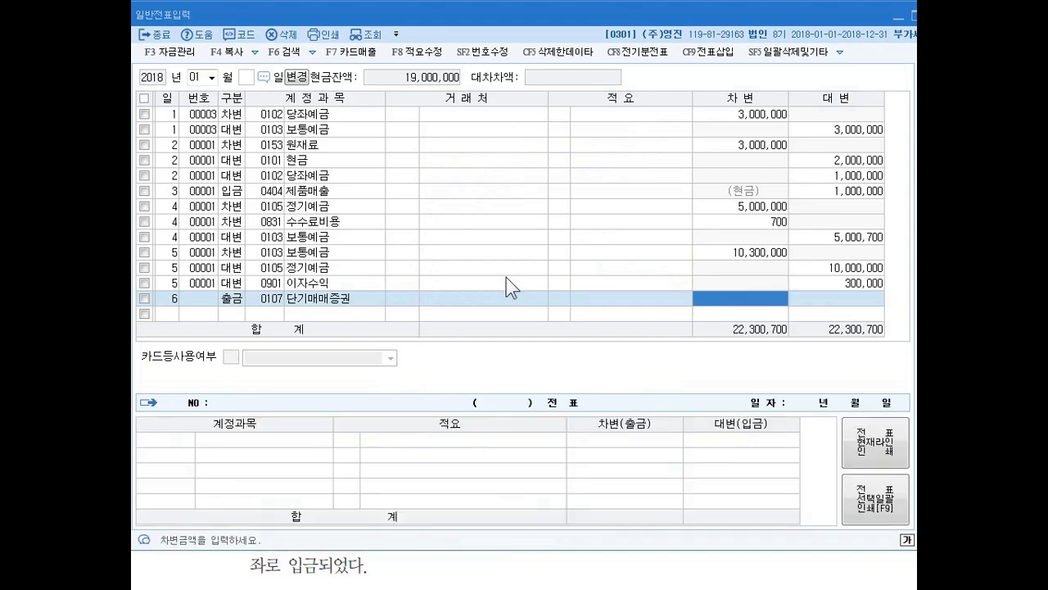
{"action": "type", "text": "5000000"}
- Start a debit (차변) line dated day 7 below the day 6 entry
{"action": "key", "text": "Return"}
{"action": "type", "text": "6"}
{"action": "key", "text": "Return"}
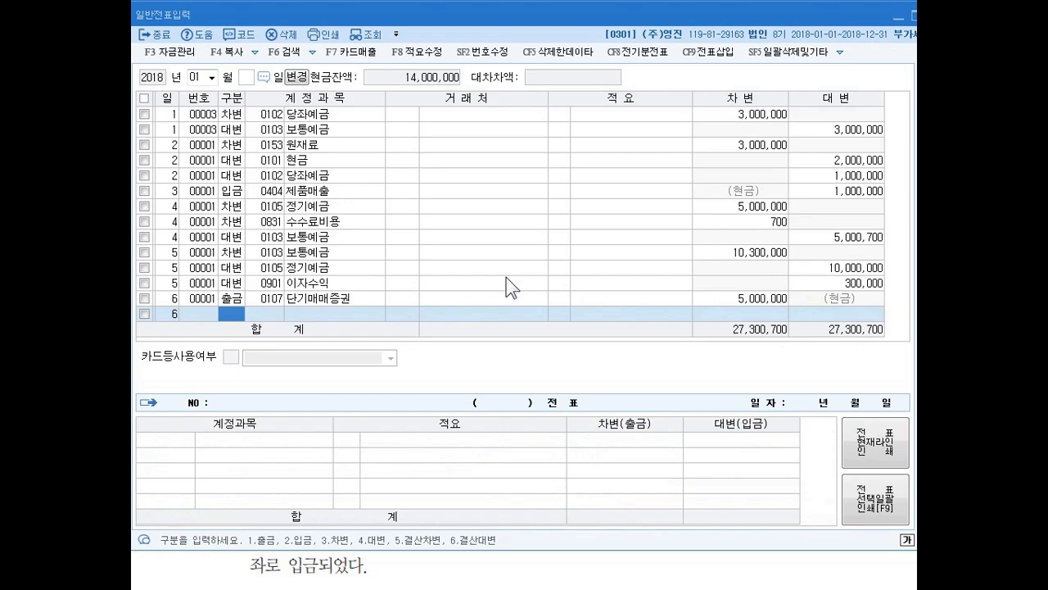
{"action": "key", "text": "Left"}
{"action": "type", "text": "7"}
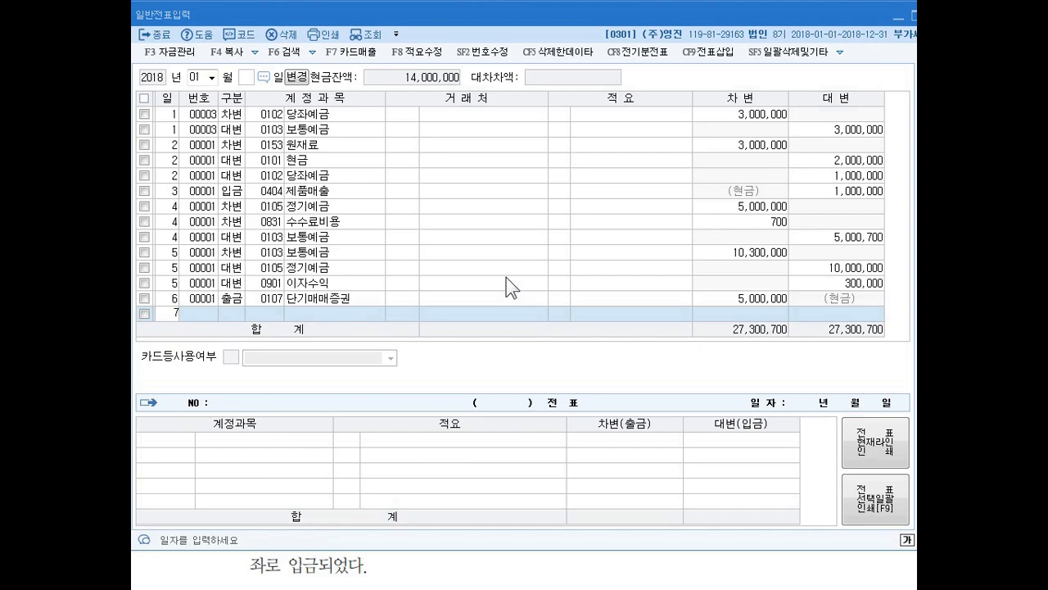
{"action": "key", "text": "Return"}
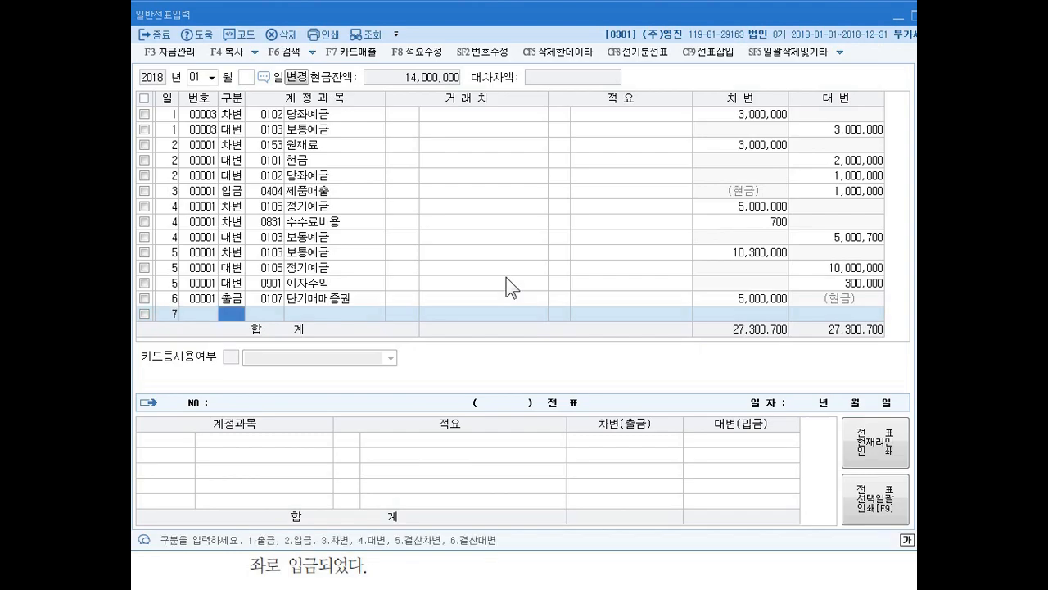
{"action": "type", "text": "3"}
{"action": "key", "text": "Return"}
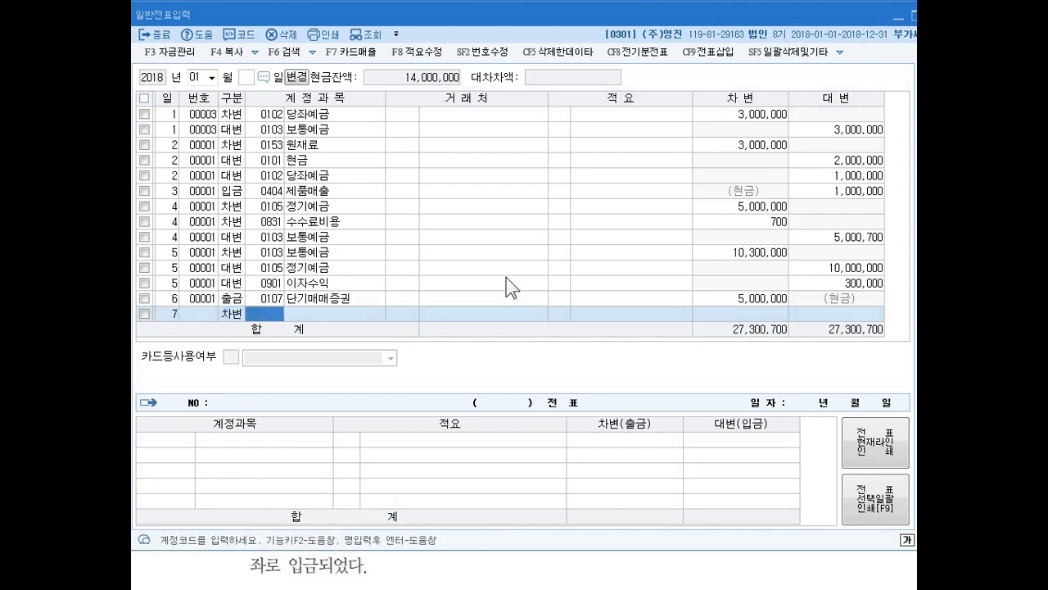
- Carry over account 0107 단기매매증권 to the day 7 line and set its debit amount to 2,000,000, leaving the client blank
{"action": "key", "text": "Return"}
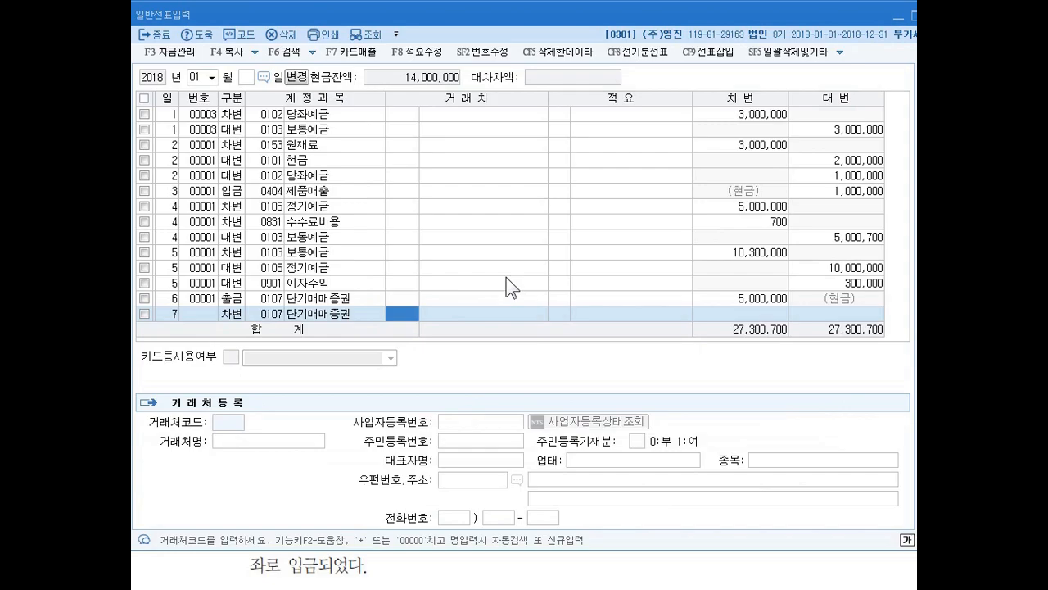
{"action": "key", "text": "Return"}
{"action": "key", "text": "Return"}
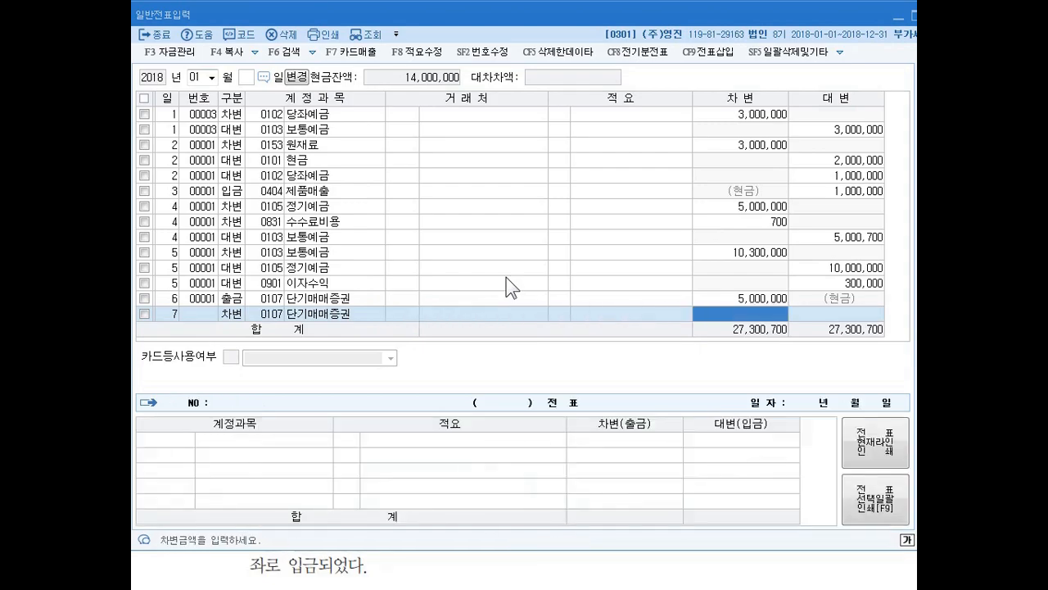
{"action": "type", "text": "2"}
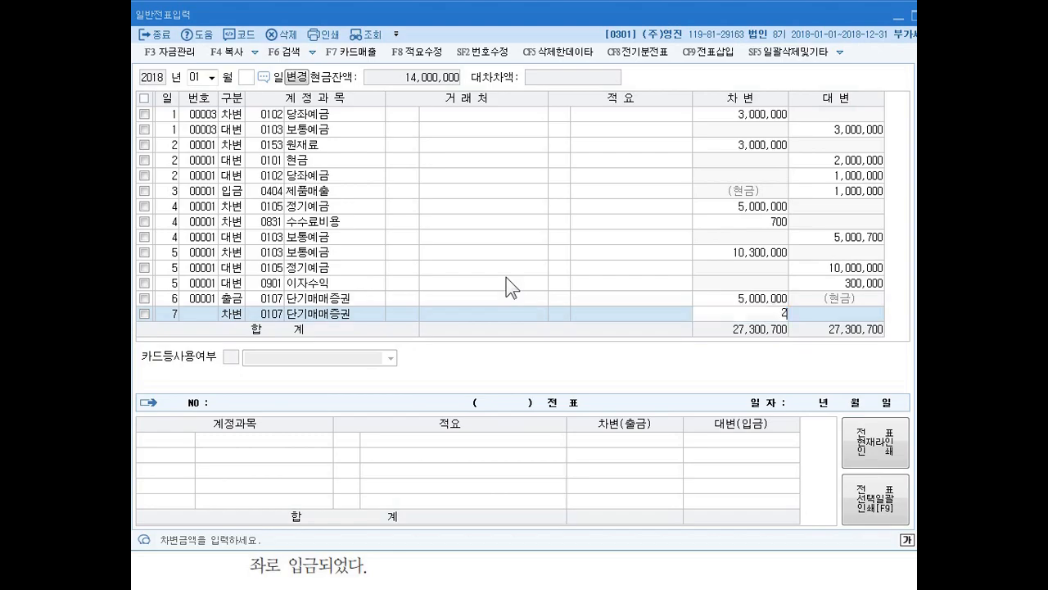
{"action": "type", "text": ",000,000"}
{"action": "key", "text": "Return"}
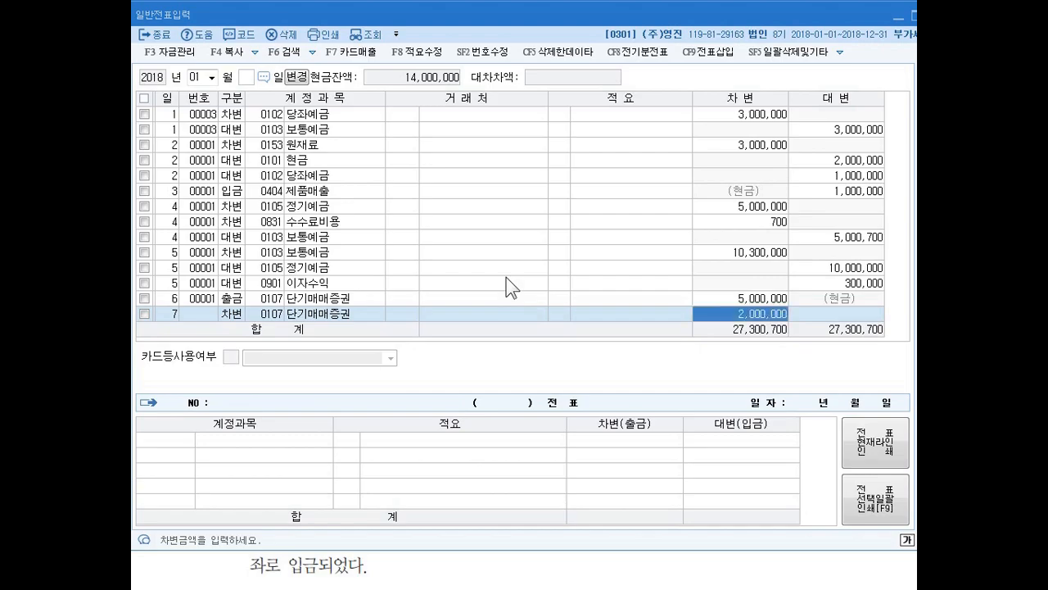
{"action": "key", "text": "Return"}
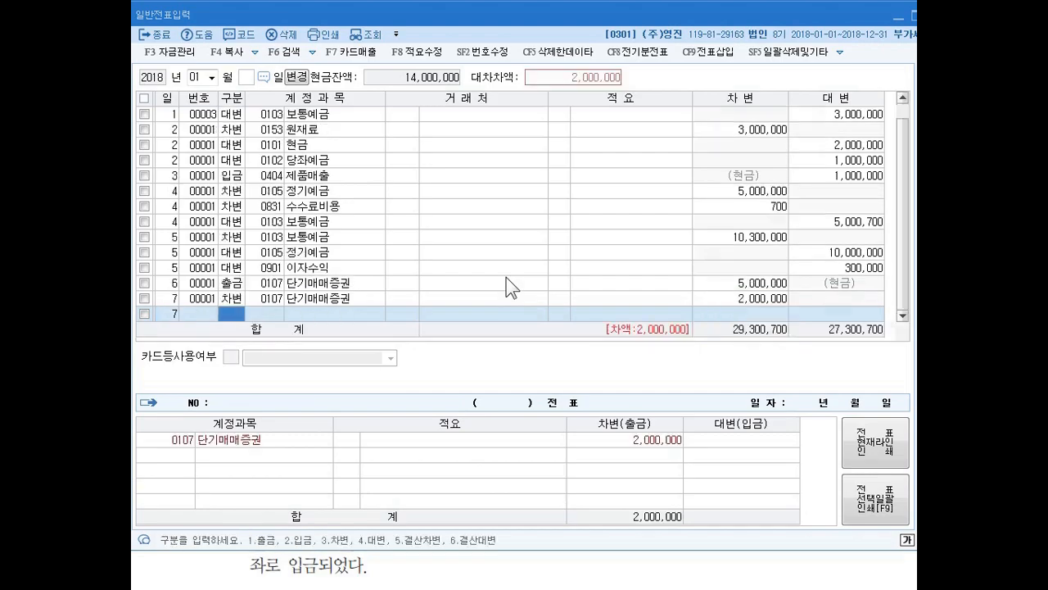
- Start a second day 7 debit (차변) line and search the account codes for 수수료
{"action": "type", "text": "3수수"}
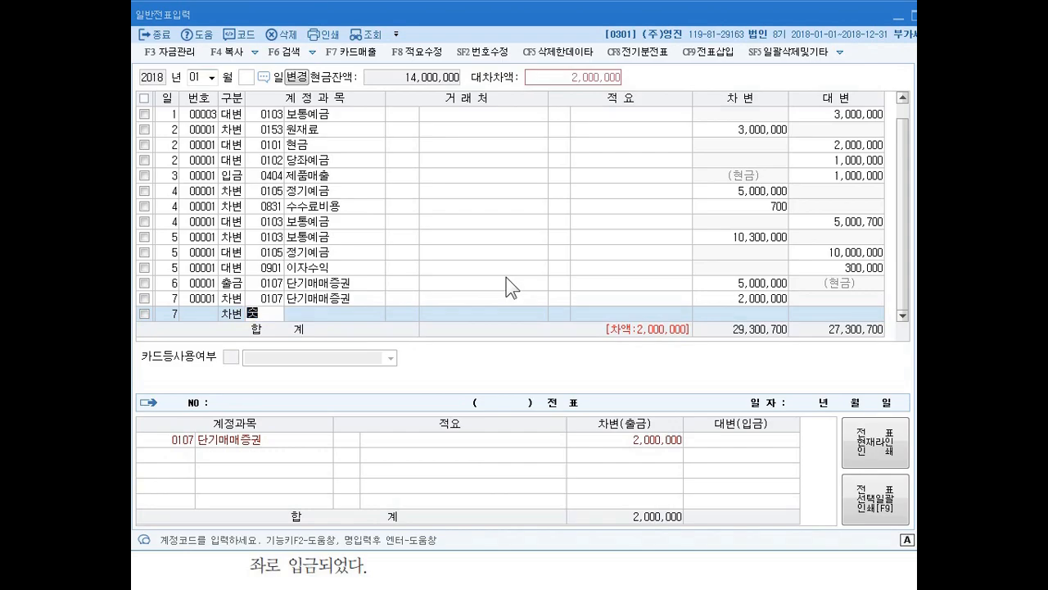
{"action": "type", "text": "료"}
{"action": "key", "text": "Return"}
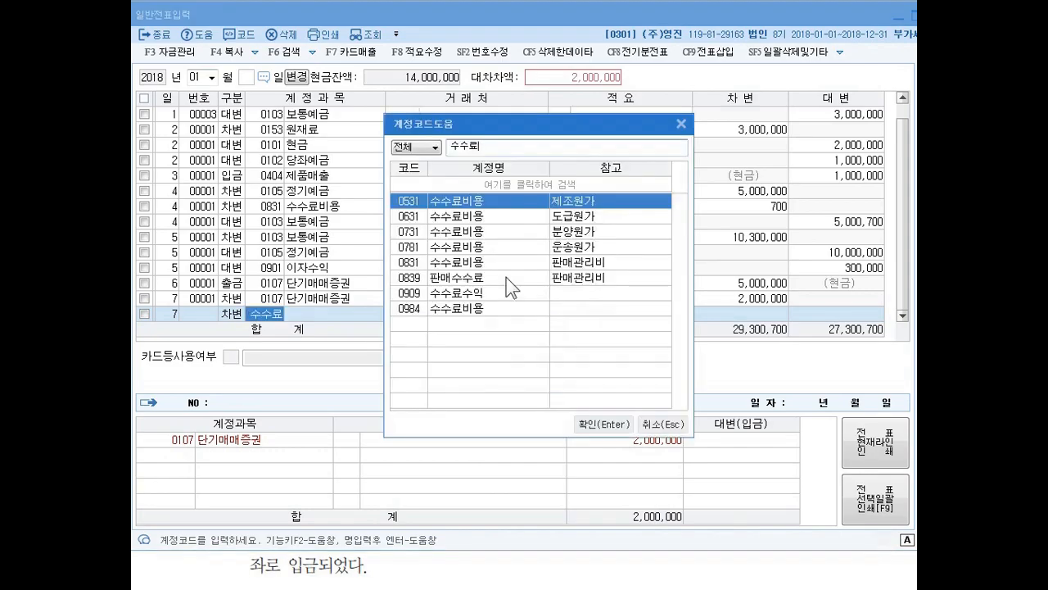
- Choose account 0984 수수료비용 from the search results for the second day 7 debit line
{"action": "key", "text": "Down"}
{"action": "key", "text": "Down"}
{"action": "key", "text": "Down"}
{"action": "key", "text": "Down"}
{"action": "key", "text": "Down"}
{"action": "key", "text": "Up"}
{"action": "key", "text": "Up"}
{"action": "key", "text": "Up"}
{"action": "key", "text": "Up"}
{"action": "key", "text": "Up"}
{"action": "key", "text": "Down"}
{"action": "key", "text": "Down"}
{"action": "key", "text": "Down"}
{"action": "key", "text": "Down"}
{"action": "key", "text": "Down"}
{"action": "key", "text": "Down"}
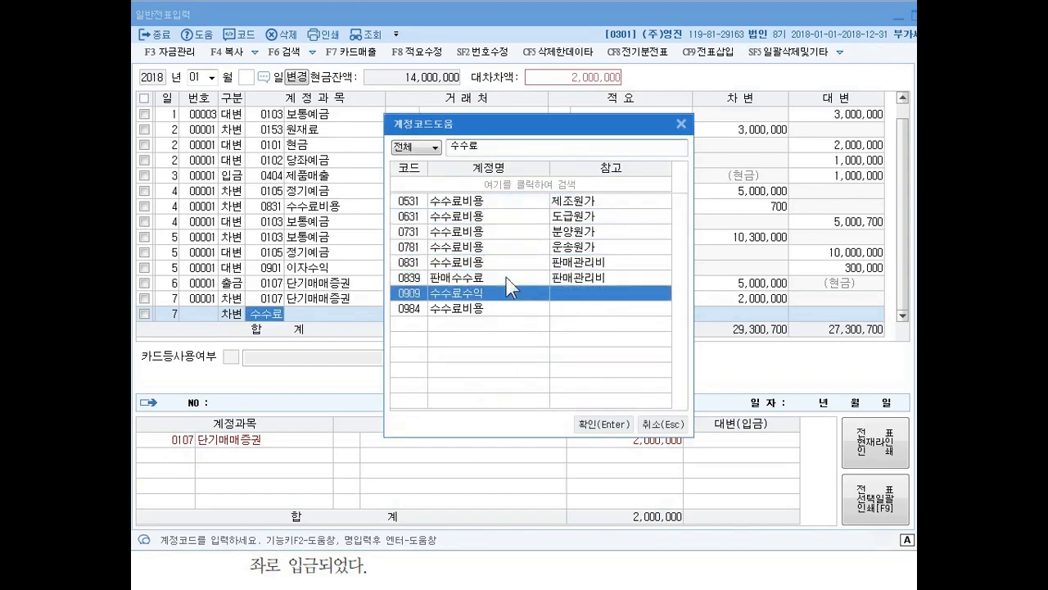
{"action": "key", "text": "Down"}
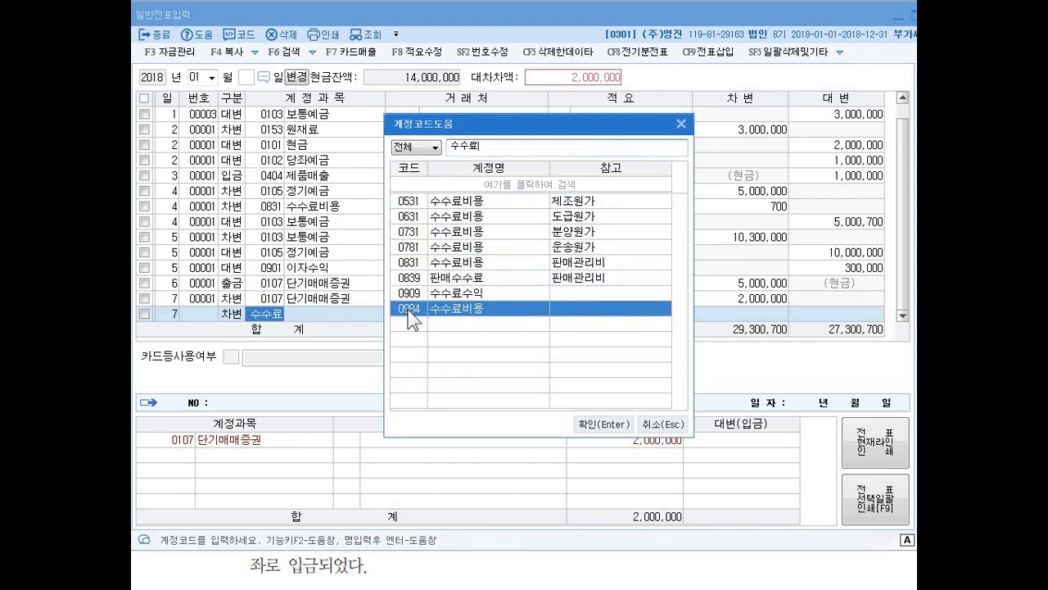
{"action": "left_click", "coordinate": [584, 425]}
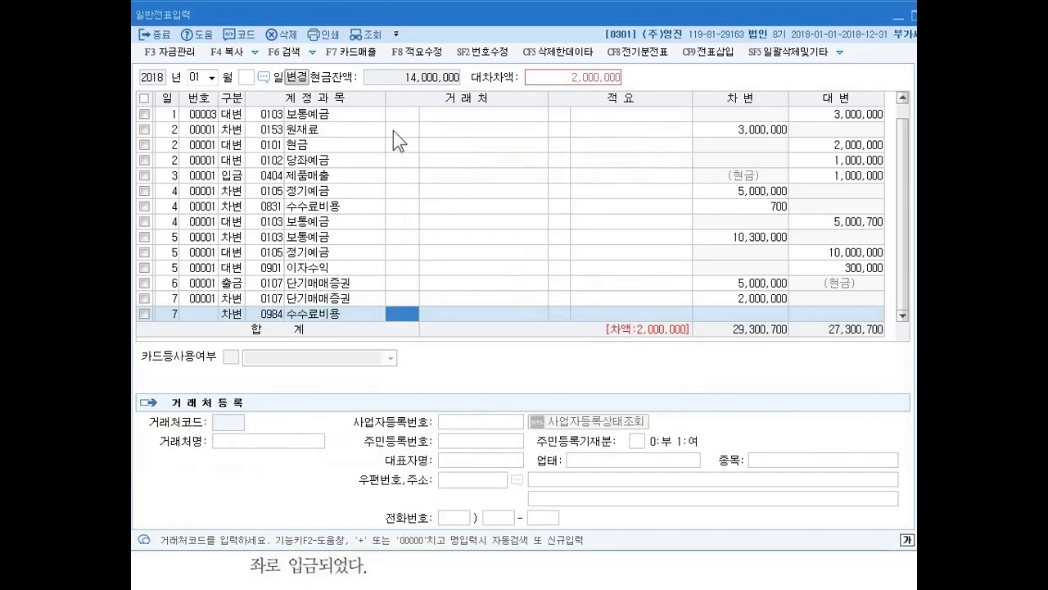
- Open the account title registration (계정과목및적요등록) and examine the non-operating expense (영업외비용) accounts, codes 0951-0997, including 수수료비용
{"action": "key", "text": "Escape"}
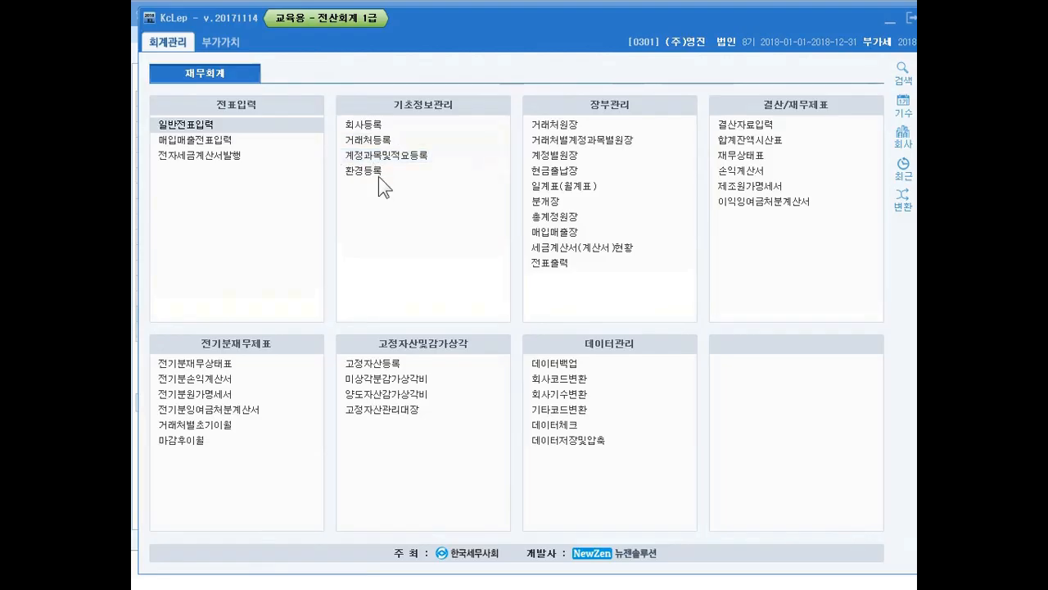
{"action": "left_click", "coordinate": [379, 154]}
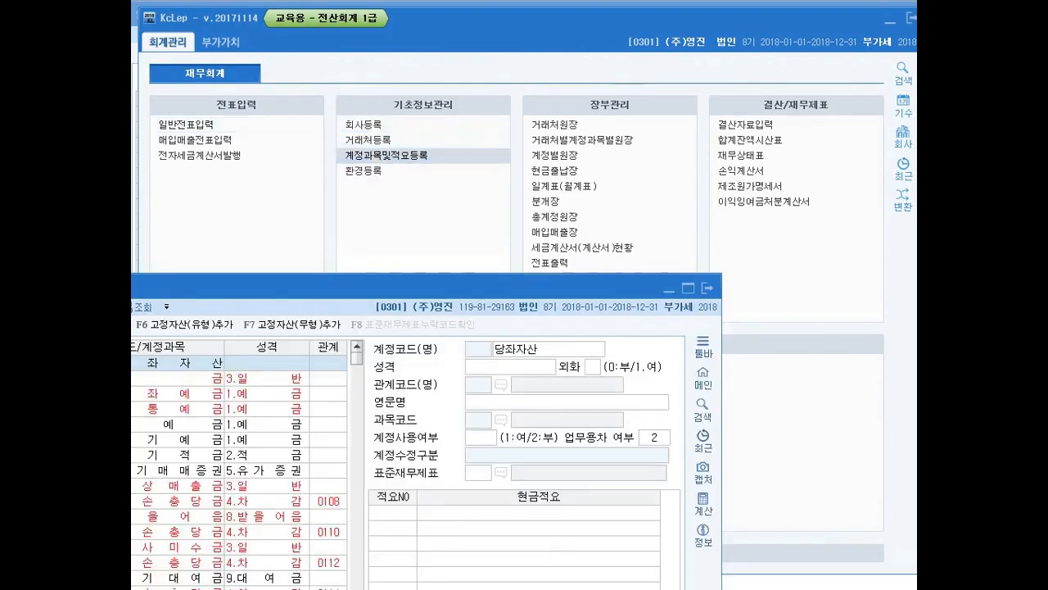
{"action": "left_click_drag", "start_coordinate": [325, 283], "coordinate": [557, 24]}
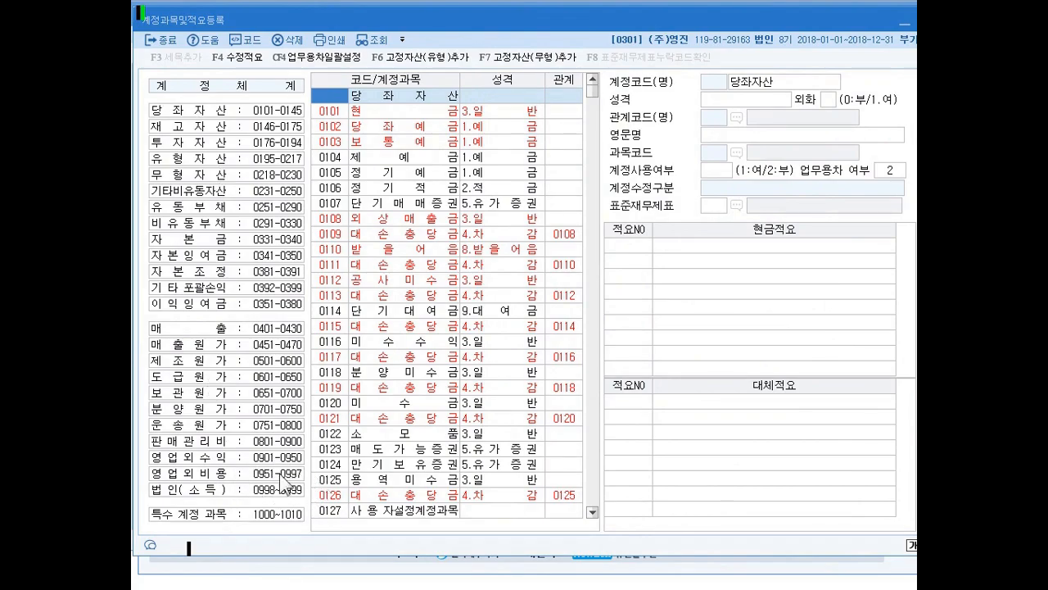
{"action": "left_click", "coordinate": [248, 478]}
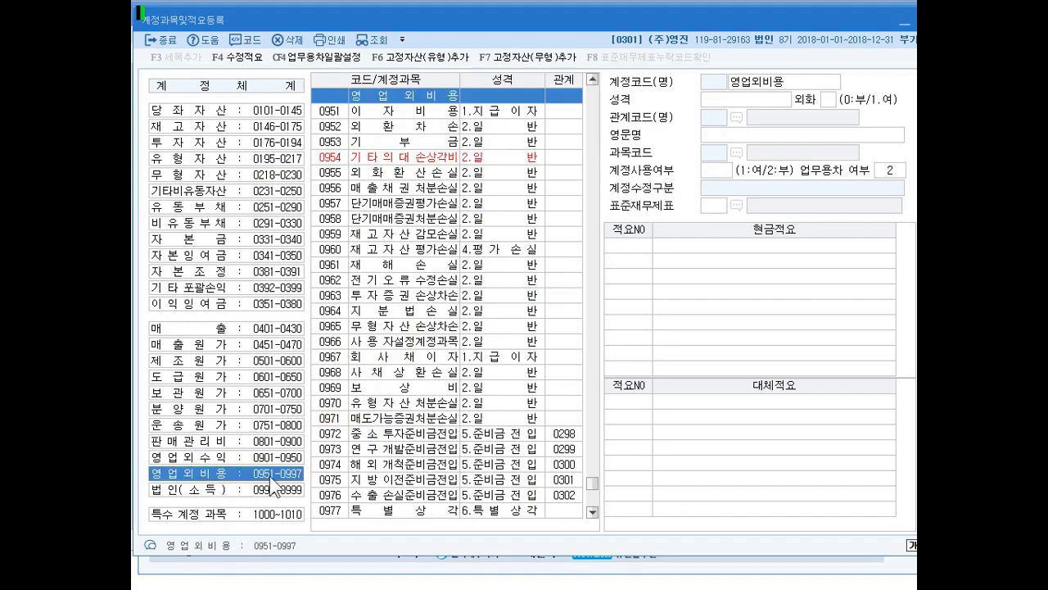
{"action": "left_click", "coordinate": [273, 458]}
{"action": "left_click", "coordinate": [268, 472]}
{"action": "left_click_drag", "start_coordinate": [597, 485], "coordinate": [597, 502]}
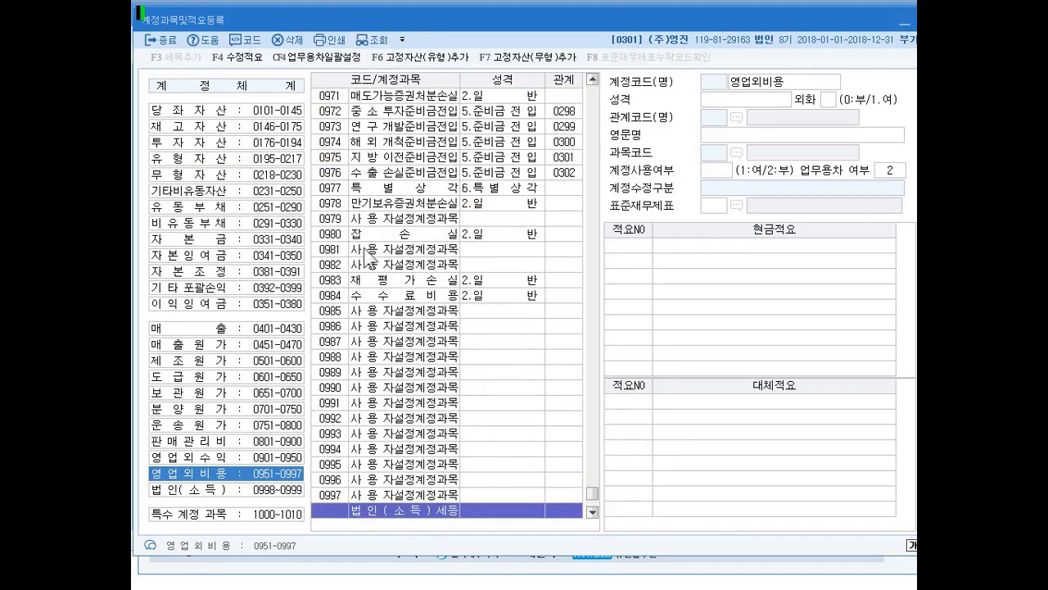
- Examine the details and cash memo (현금적요) of account 0984 수수료비용, and return to 일반전표입력
{"action": "left_click", "coordinate": [385, 296]}
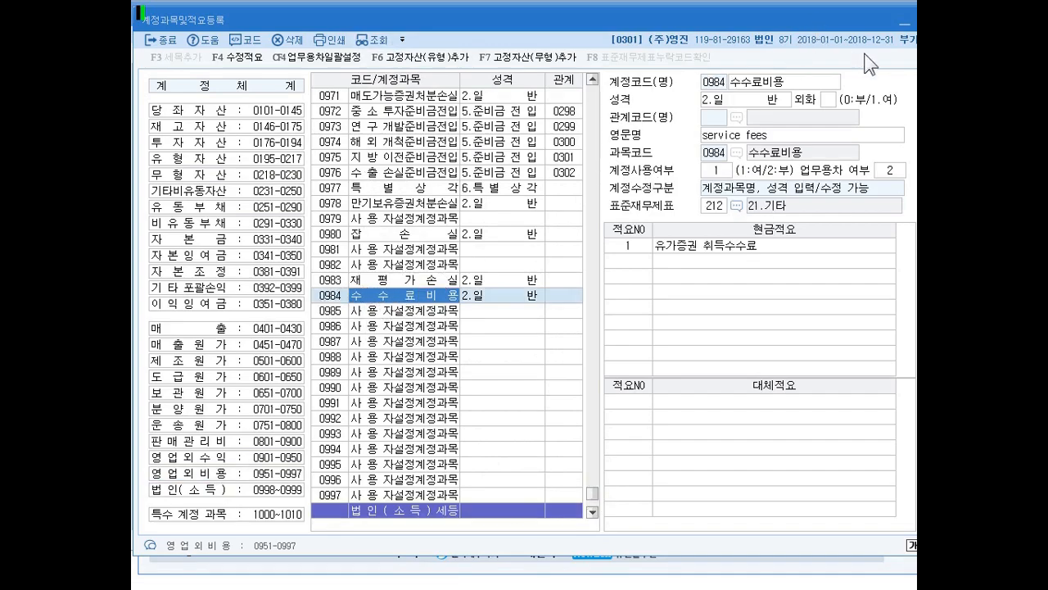
{"action": "left_click", "coordinate": [685, 247]}
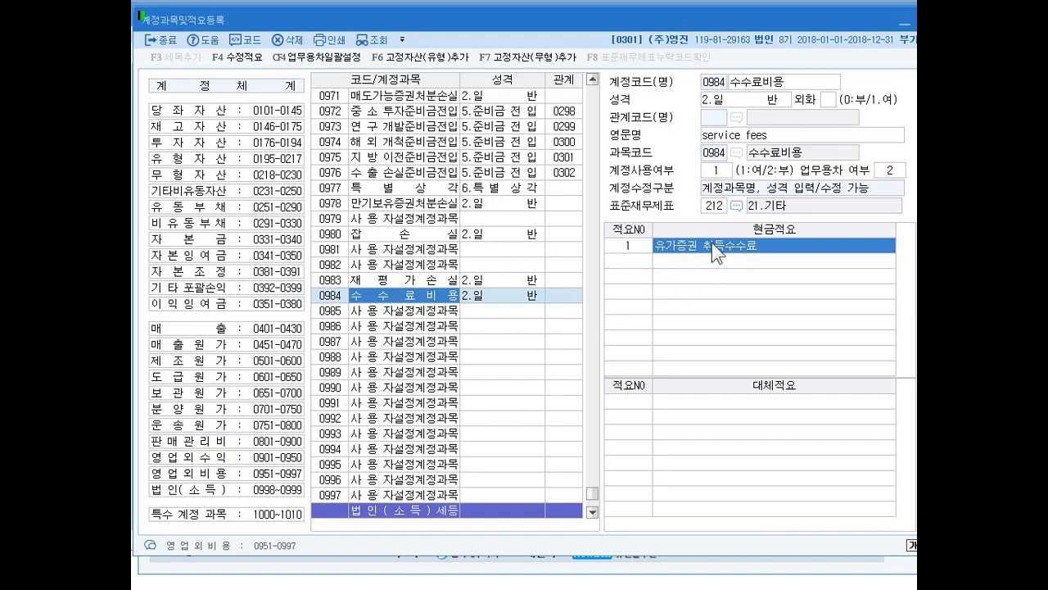
{"action": "key", "text": "Escape"}
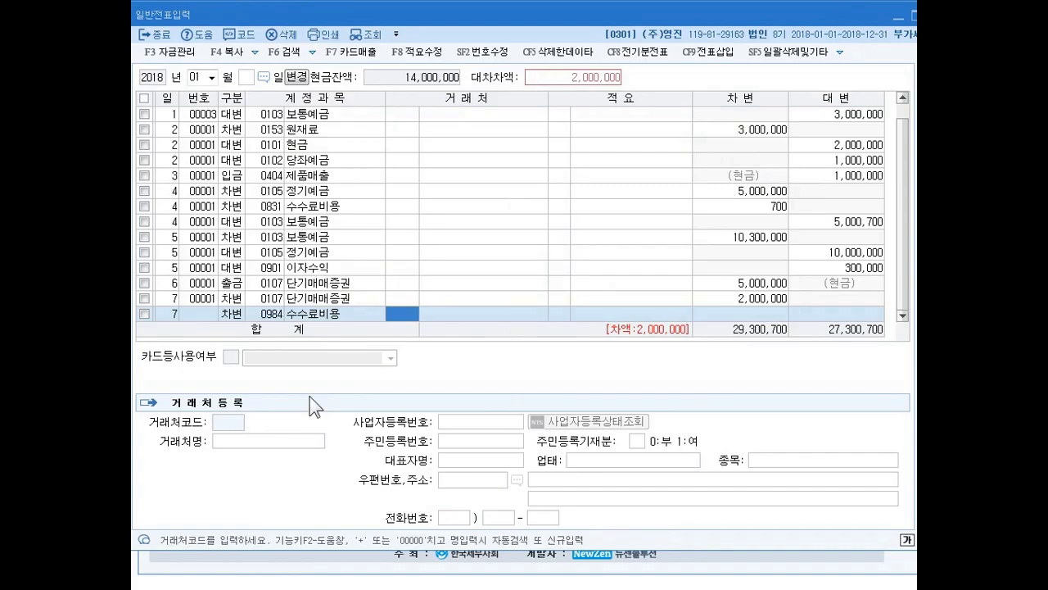
- Leave the client blank on the day 7 수수료비용 line and set its debit amount to 20,000
{"action": "key", "text": "Return"}
{"action": "key", "text": "Return"}
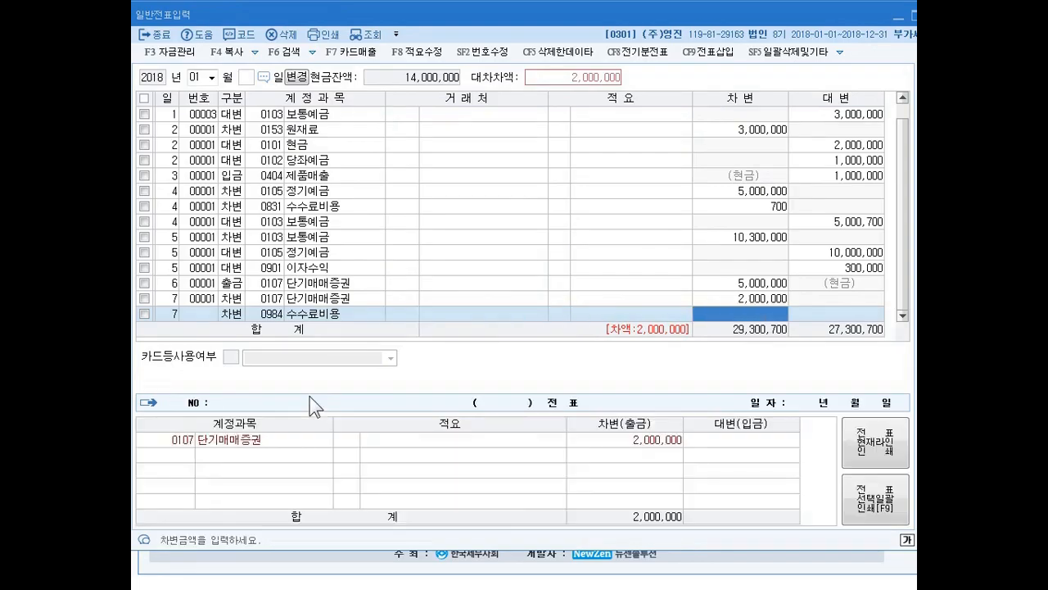
{"action": "type", "text": "200000"}
{"action": "key", "text": "Return"}
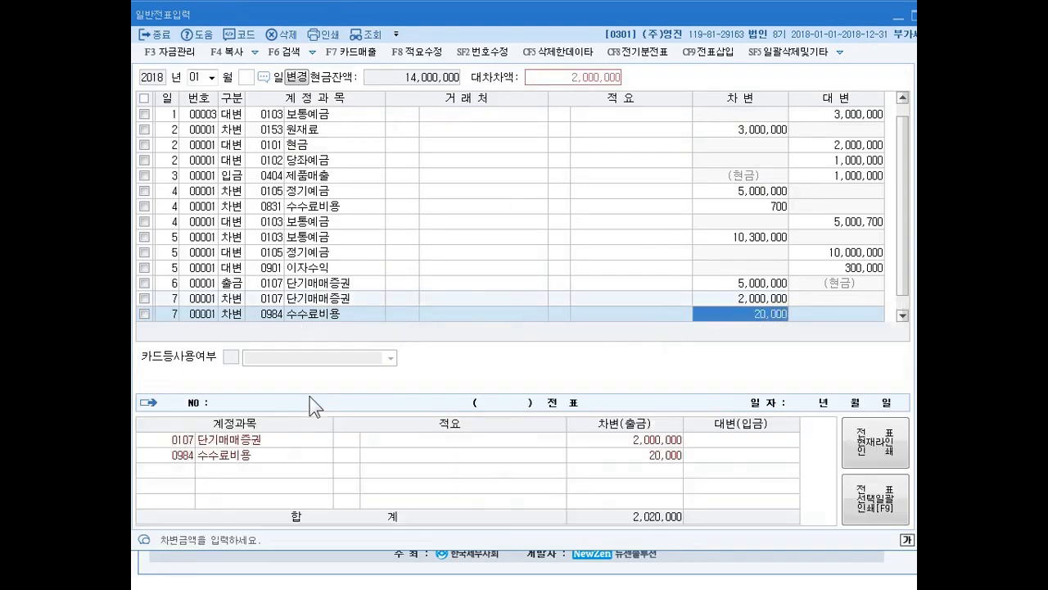
- Add a day 7 credit (대변) line for account 0101 현금 with the balancing amount 2,020,000, leaving the client and memo blank
{"action": "key", "text": "Return"}
{"action": "type", "text": "4"}
{"action": "key", "text": "Return"}
{"action": "type", "text": "101"}
{"action": "key", "text": "Return"}
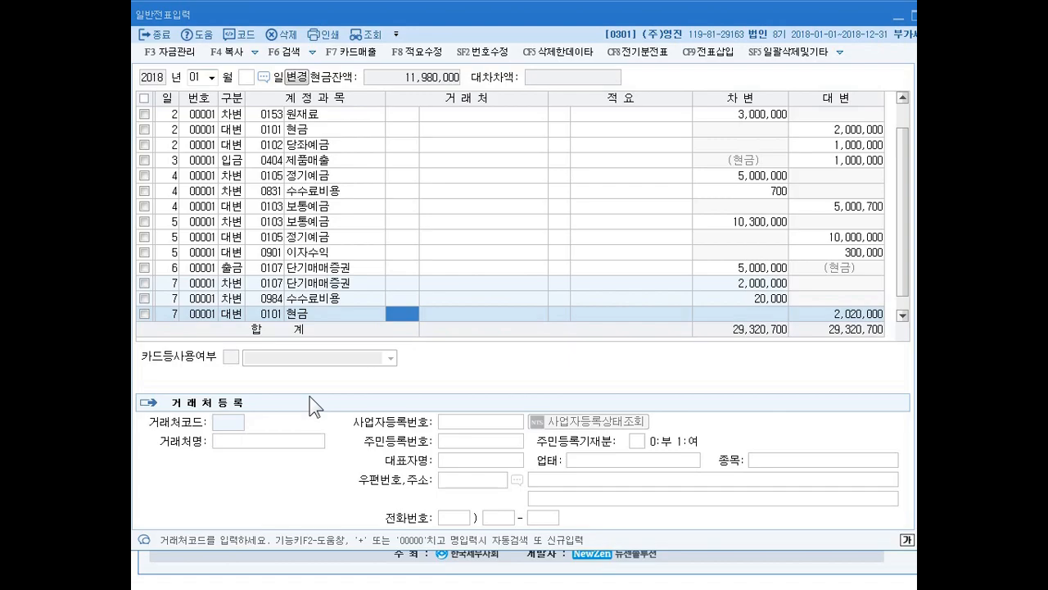
{"action": "key", "text": "Return"}
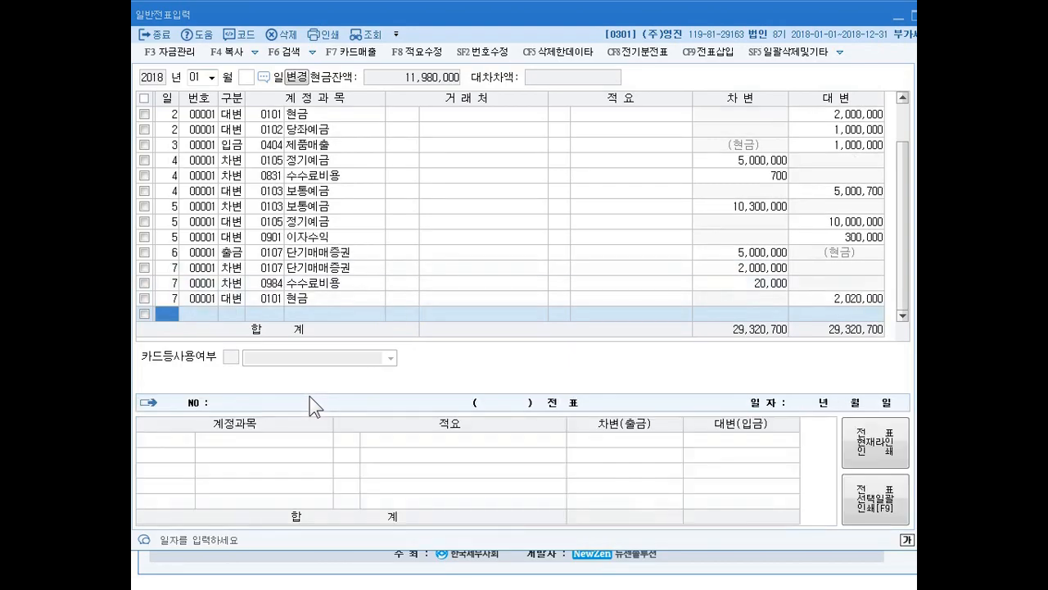
- Enter a day 8 debit (차변) line for account 0103 보통예금 with amount 40,000, leaving the client and memo blank
{"action": "type", "text": "8"}
{"action": "key", "text": "Return"}
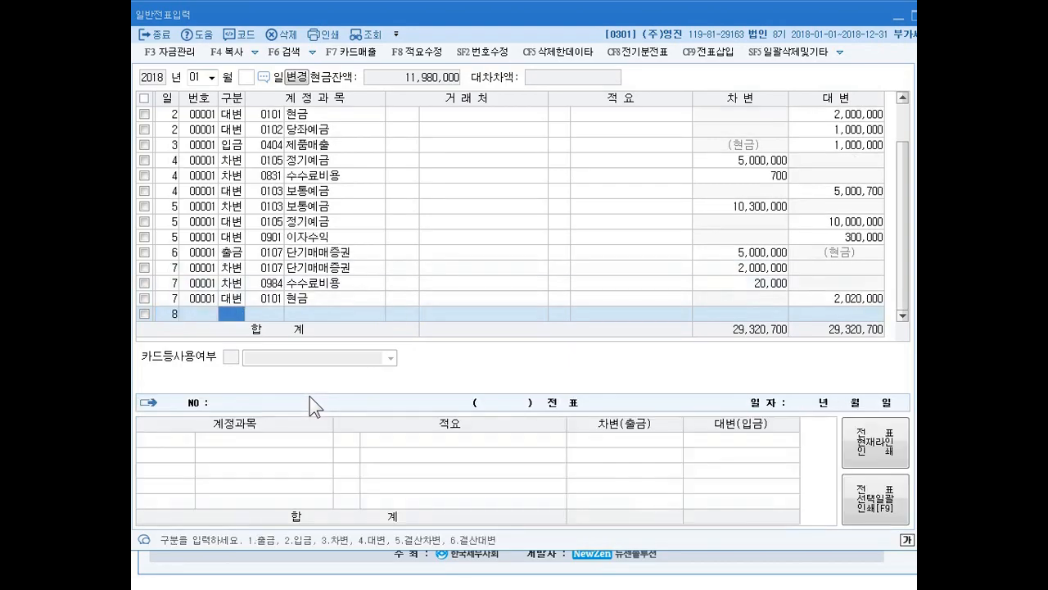
{"action": "type", "text": "3103"}
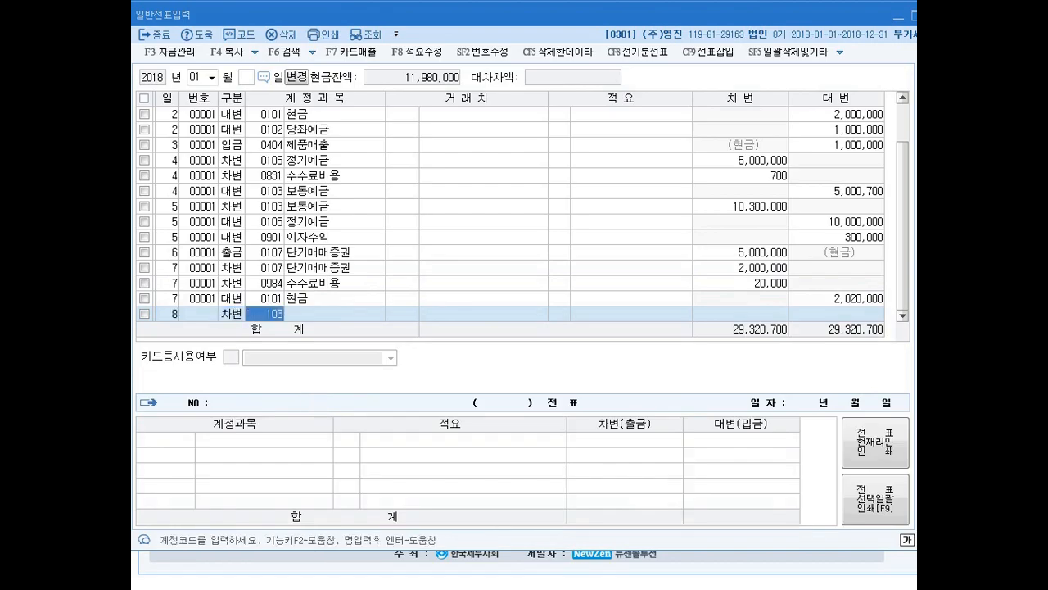
{"action": "key", "text": "Return"}
{"action": "key", "text": "Return"}
{"action": "key", "text": "Return"}
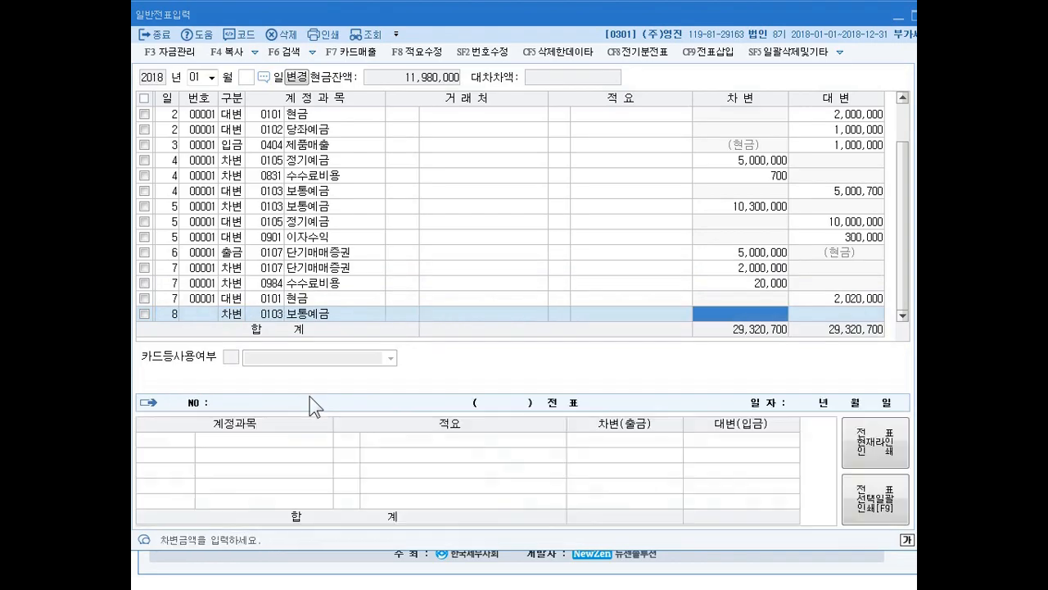
{"action": "type", "text": "40"}
{"action": "key", "text": "plus"}
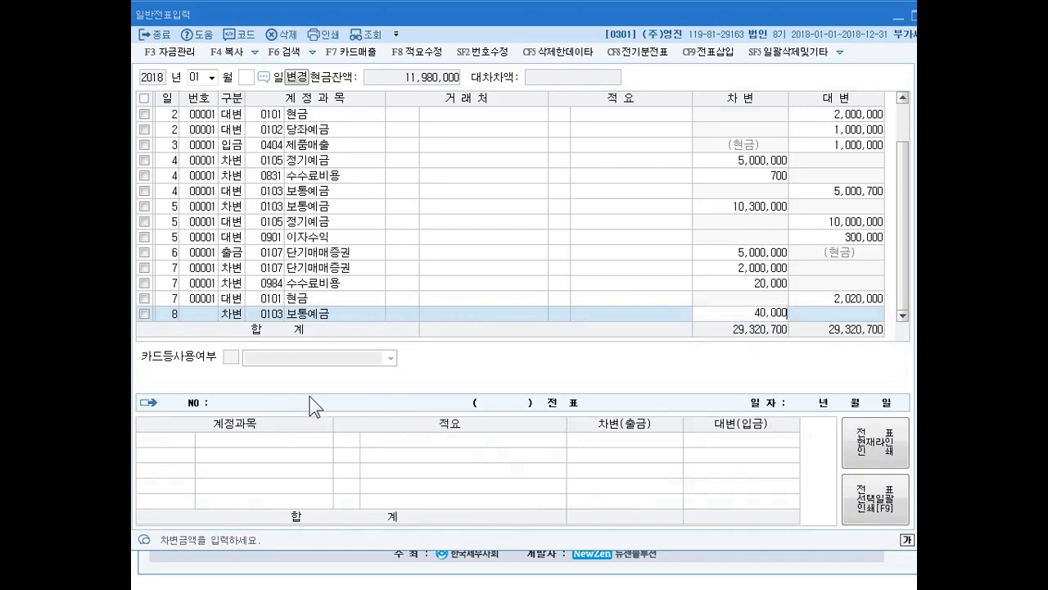
{"action": "key", "text": "Return"}
- Start a day 8 credit (대변) line and search the account codes for 배당
{"action": "key", "text": "Return"}
{"action": "type", "text": "3"}
{"action": "key", "text": "Left"}
{"action": "type", "text": "4"}
{"action": "key", "text": "Return"}
{"action": "type", "text": "배당"}
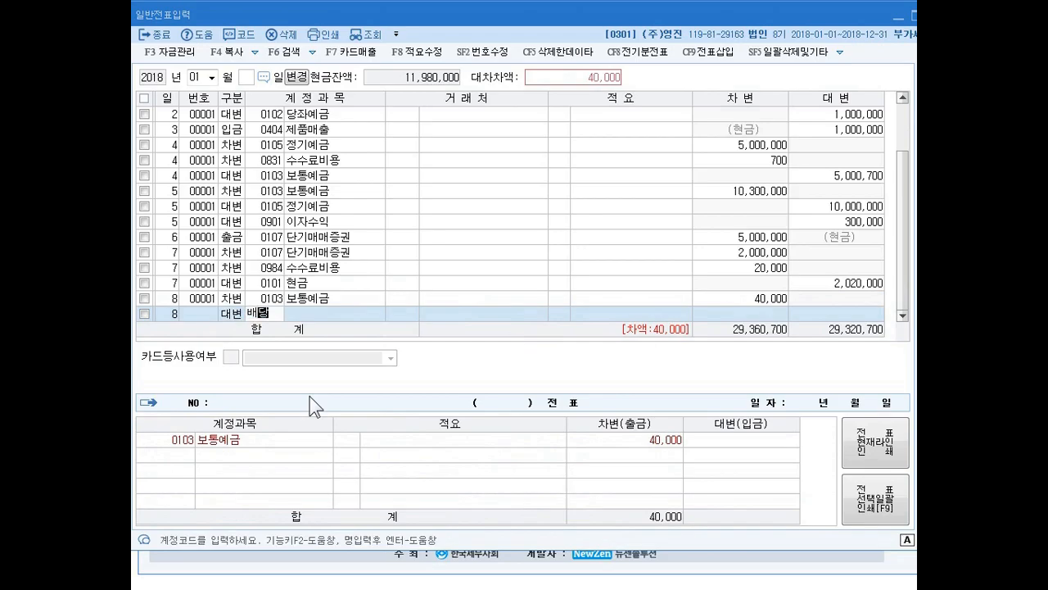
{"action": "key", "text": "Return"}
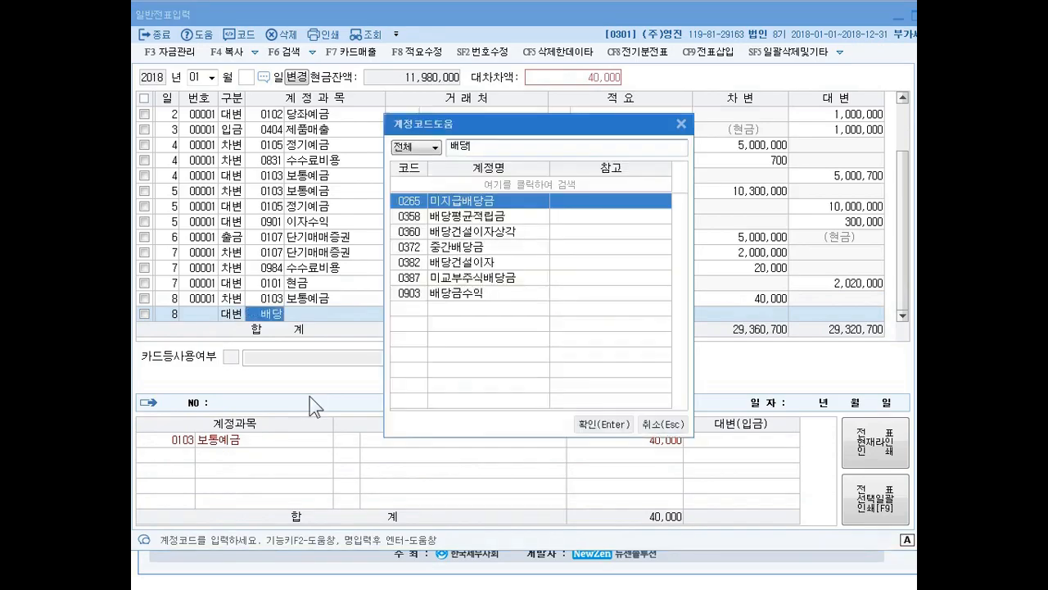
- Choose account 0903 배당금수익 for the day 8 credit line and complete it with the balancing amount 40,000
{"action": "key", "text": "Down"}
{"action": "key", "text": "Down"}
{"action": "key", "text": "Down"}
{"action": "key", "text": "Down"}
{"action": "key", "text": "Down"}
{"action": "key", "text": "Down"}
{"action": "key", "text": "Return"}
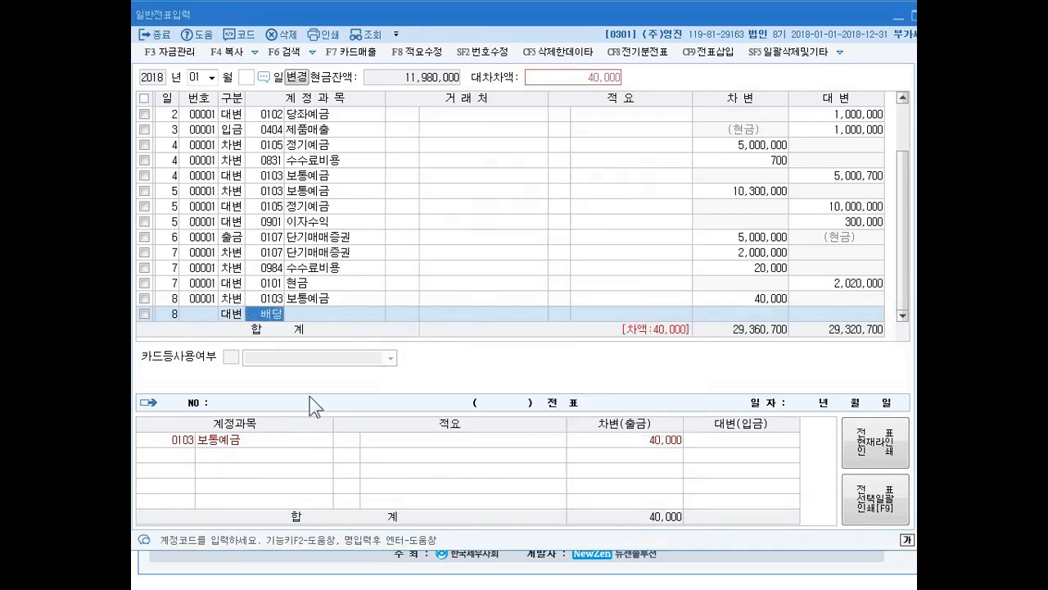
{"action": "key", "text": "Return"}
{"action": "key", "text": "Return"}
{"action": "key", "text": "Return"}
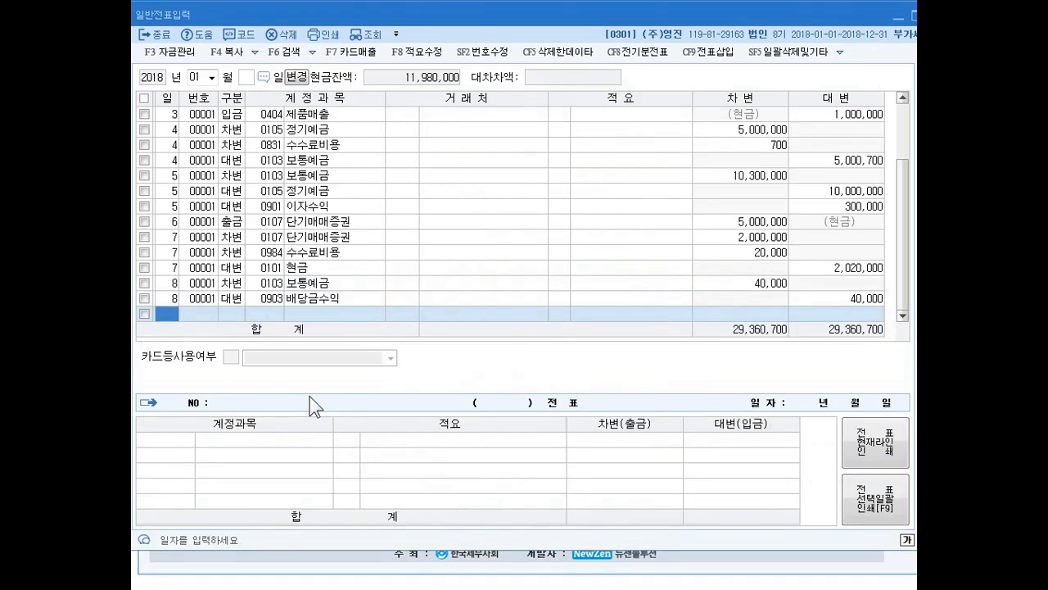
- Enter a day 10 debit (차변) line for account 0103 보통예금 with amount 100,000, leaving the client and memo blank
{"action": "type", "text": "10"}
{"action": "key", "text": "Return"}
{"action": "type", "text": "3"}
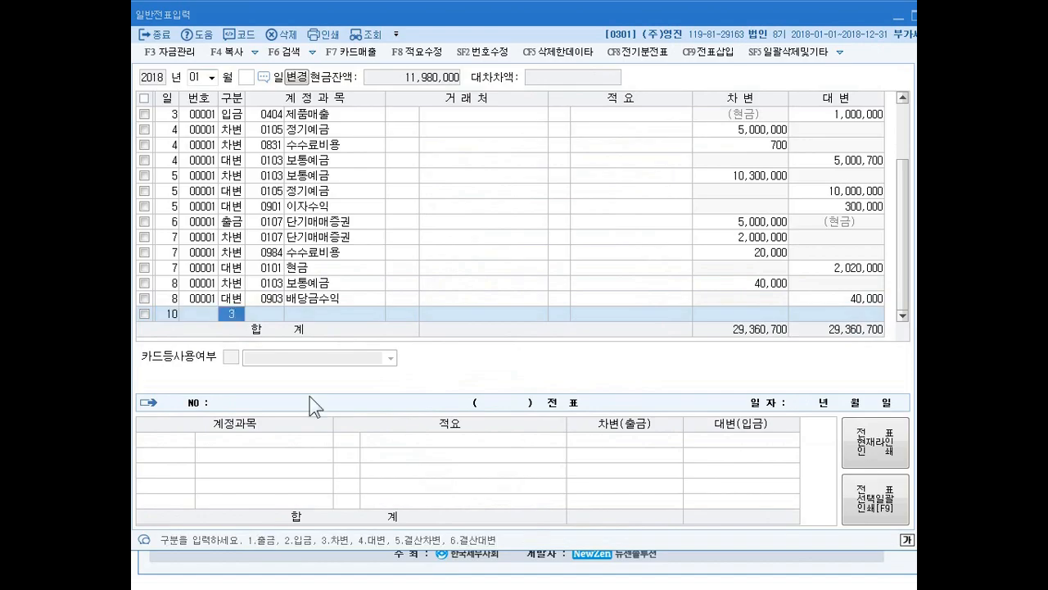
{"action": "key", "text": "Return"}
{"action": "type", "text": "103"}
{"action": "key", "text": "Return"}
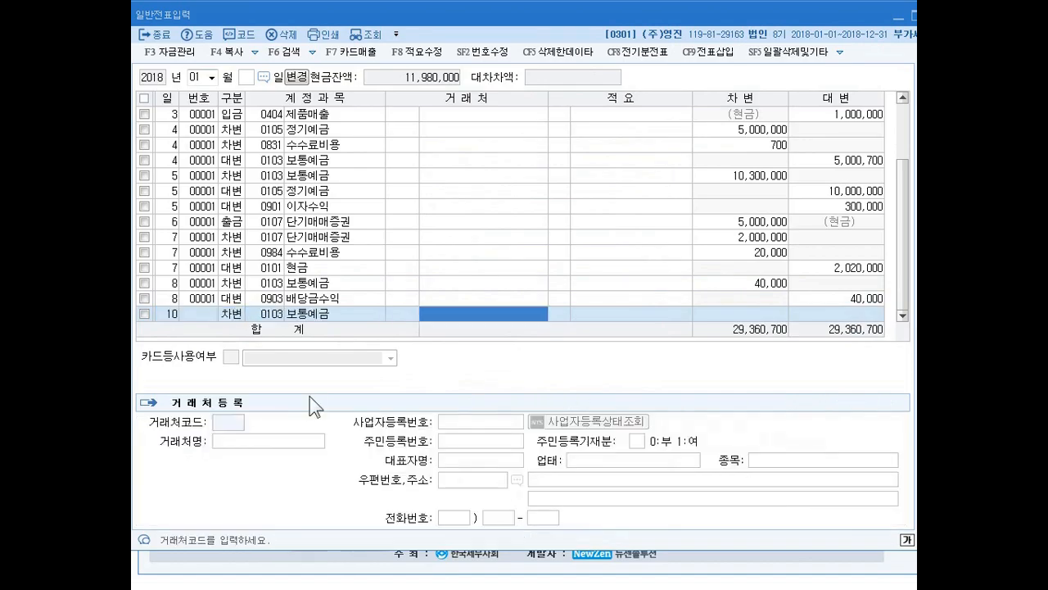
{"action": "key", "text": "Return"}
{"action": "key", "text": "Return"}
{"action": "type", "text": "1000000"}
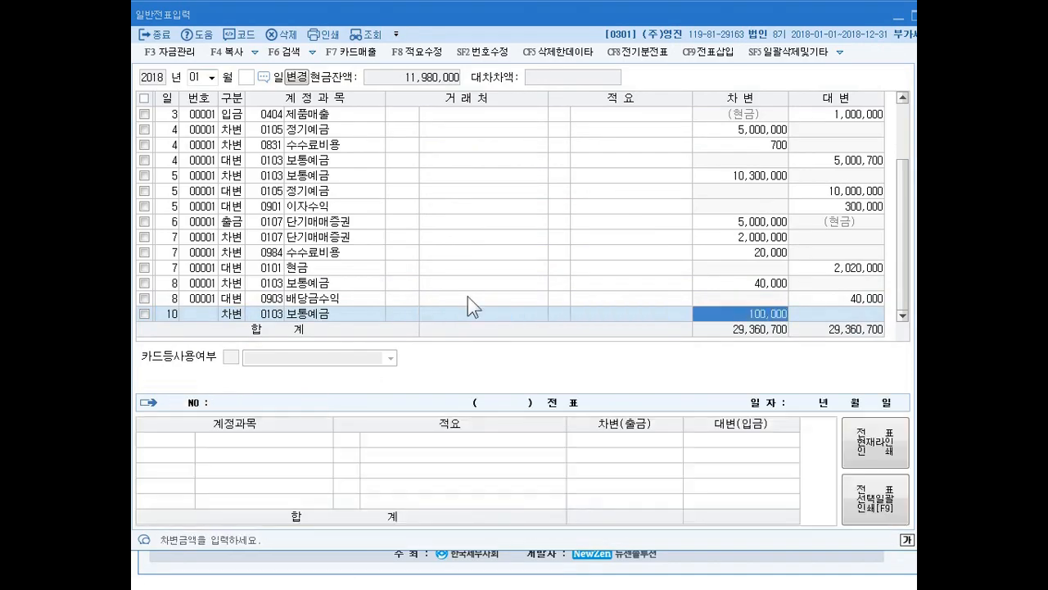
{"action": "key", "text": "Return"}
- Add a day 10 credit (대변) line for account 0901 이자수익 with the balancing amount 100,000, leaving the client and memo blank
{"action": "type", "text": "4"}
{"action": "key", "text": "Return"}
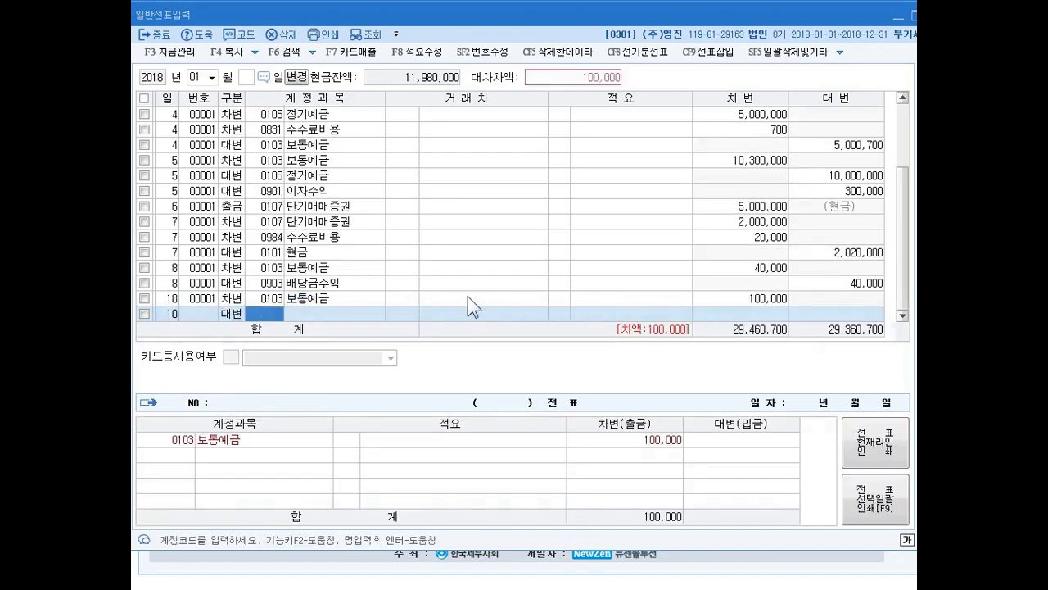
{"action": "type", "text": "901"}
{"action": "key", "text": "Return"}
{"action": "key", "text": "Return"}
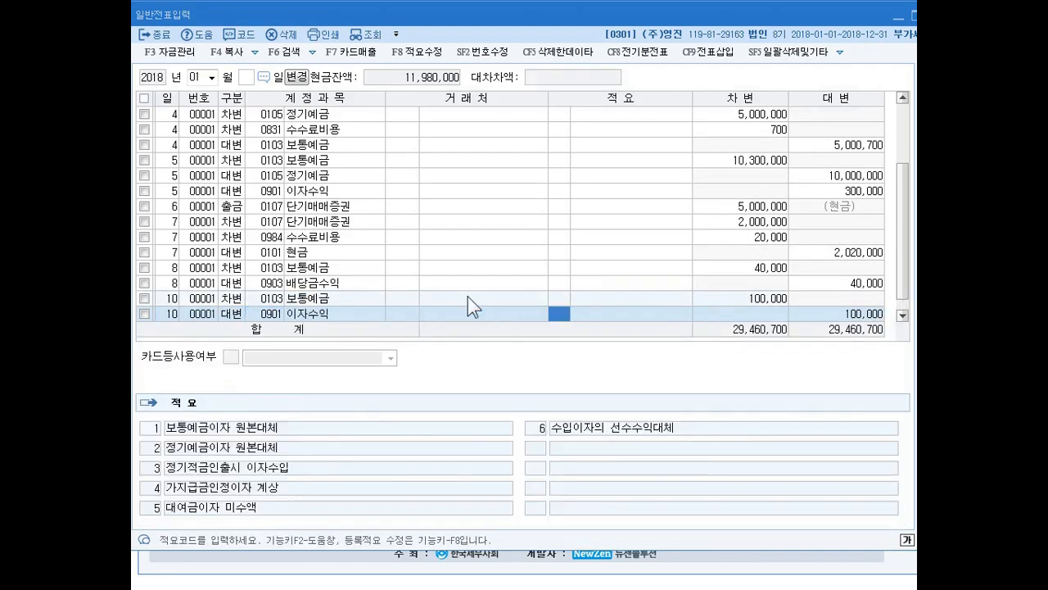
{"action": "key", "text": "Return"}
{"action": "key", "text": "Return"}
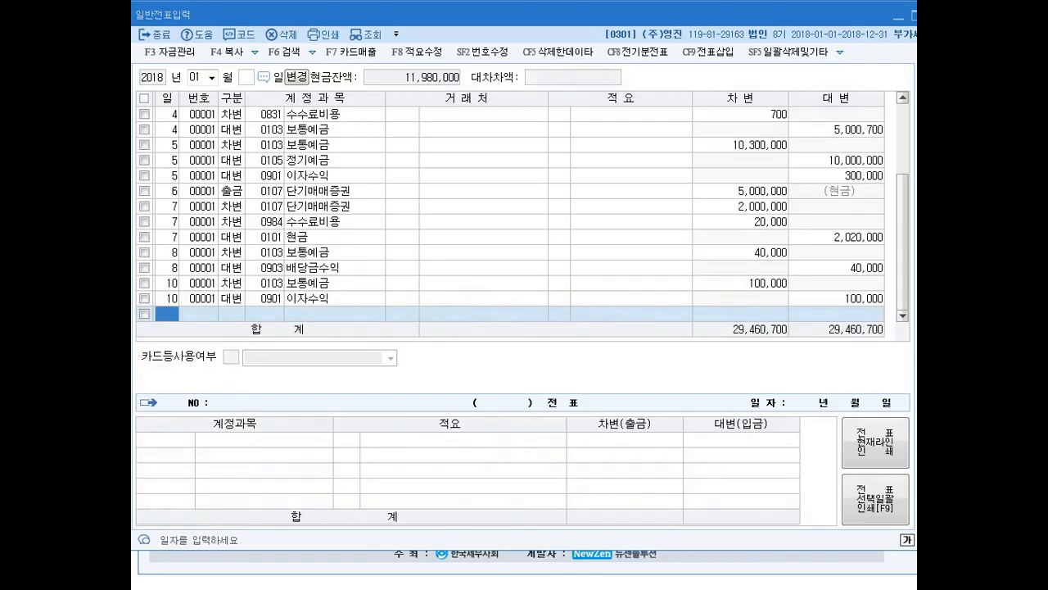
- Switch to the textbook document and read problems 11 to 13 on 단기매매증권 valuation and disposal
{"action": "key", "text": "alt+Tab"}
{"action": "scroll", "coordinate": [414, 418], "scroll_direction": "down", "scroll_amount": 6}
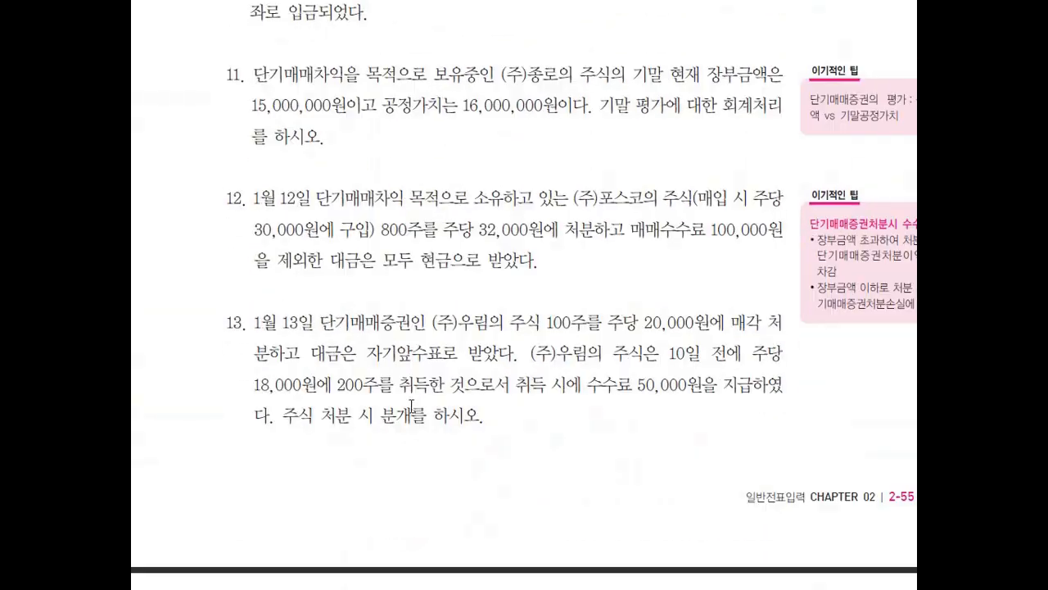
{"action": "scroll", "coordinate": [417, 350], "scroll_direction": "down", "scroll_amount": 1}
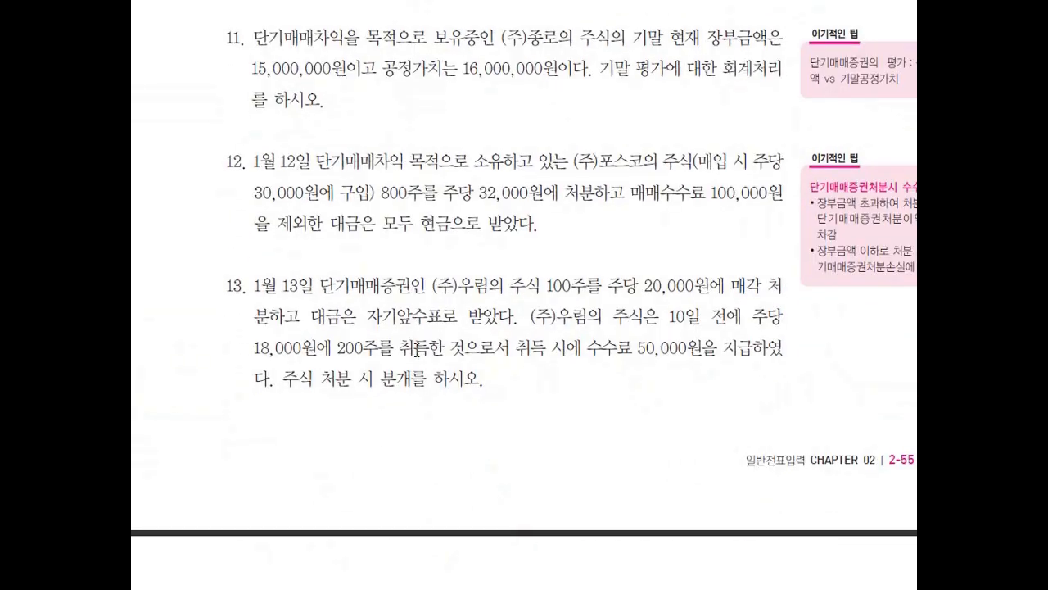
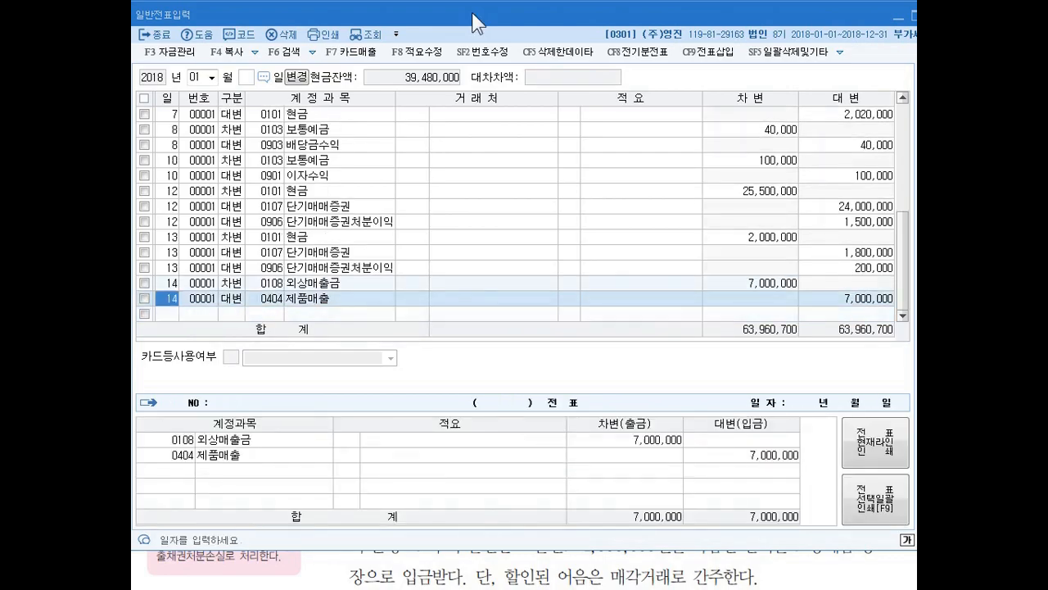
- Register 민영상사 as a new client with code 00200 on the day 14 외상매출금 debit line
{"action": "key", "text": "Right"}
{"action": "key", "text": "Up"}
{"action": "key", "text": "Right"}
{"action": "key", "text": "Right"}
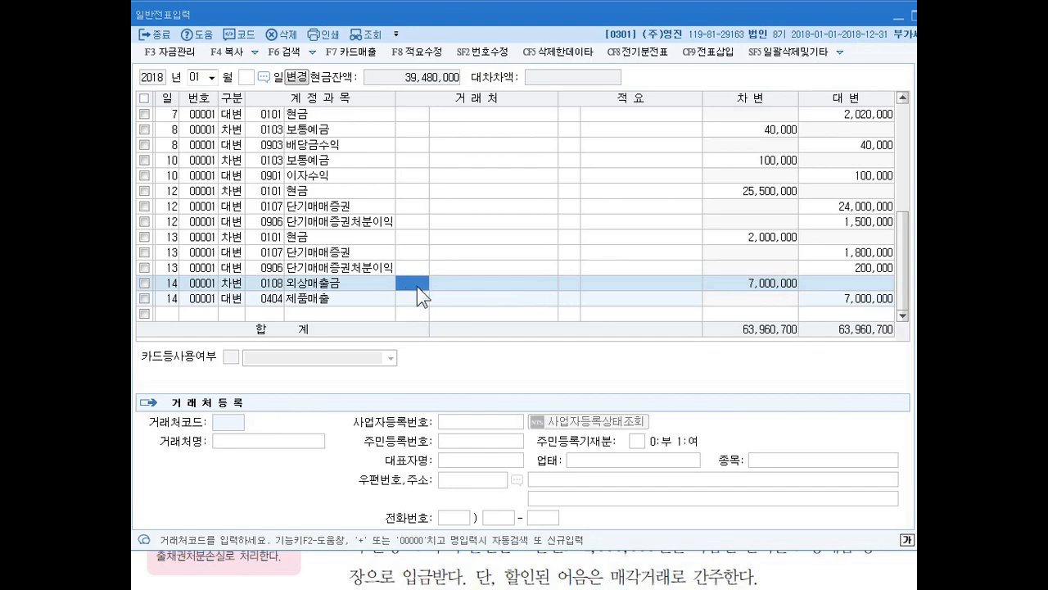
{"action": "key", "text": "Escape"}
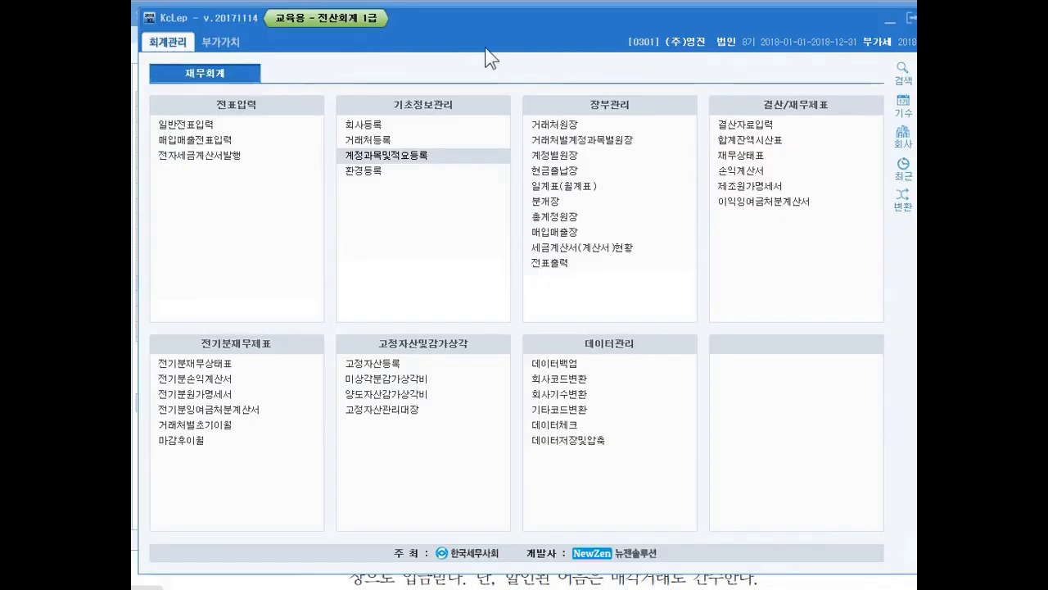
{"action": "left_click_drag", "start_coordinate": [476, 22], "coordinate": [470, 20]}
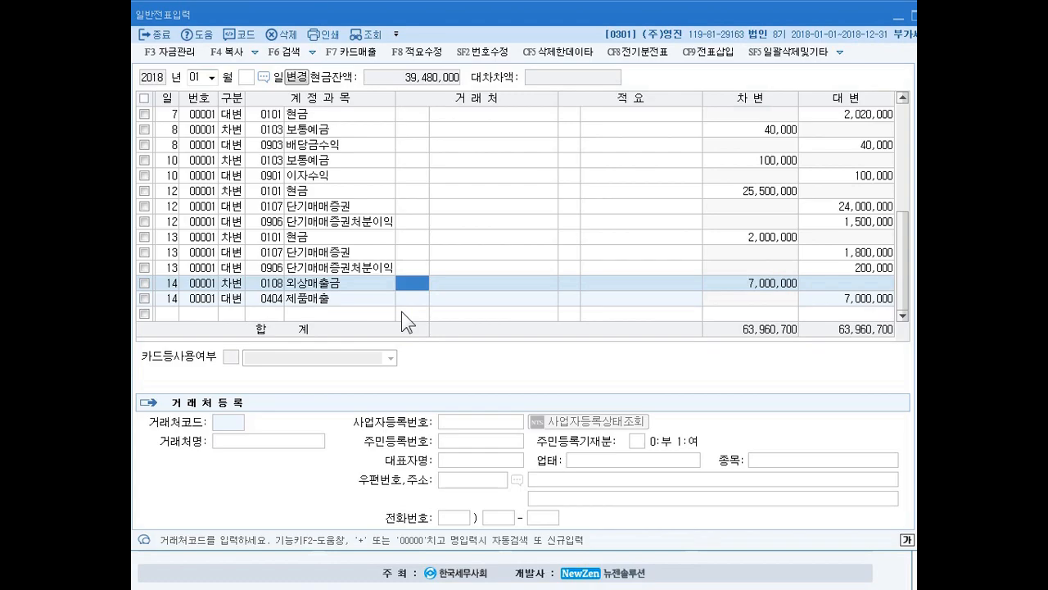
{"action": "key", "text": "plus"}
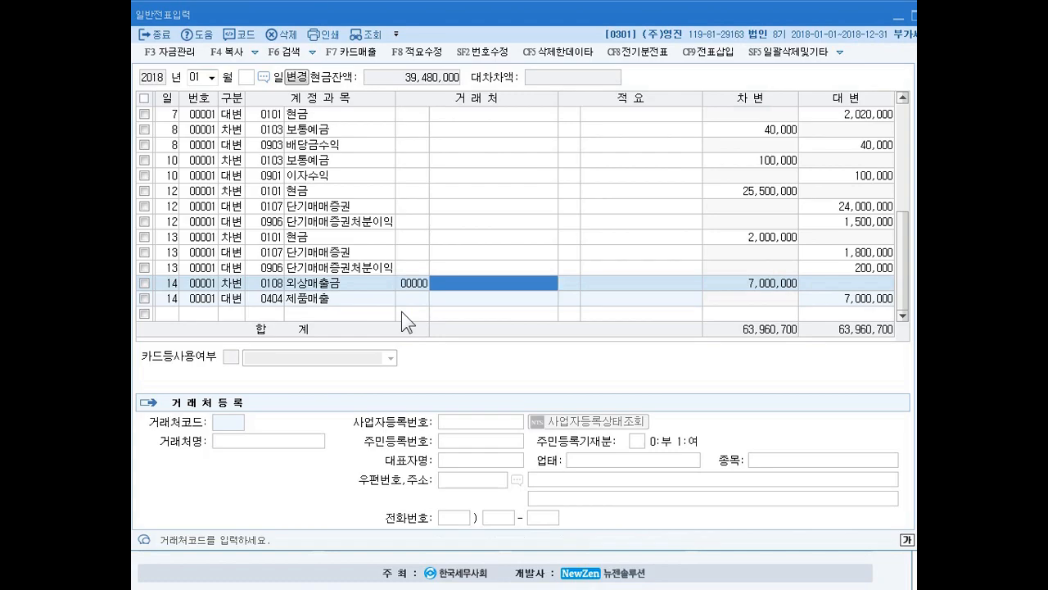
{"action": "type", "text": "민영상사"}
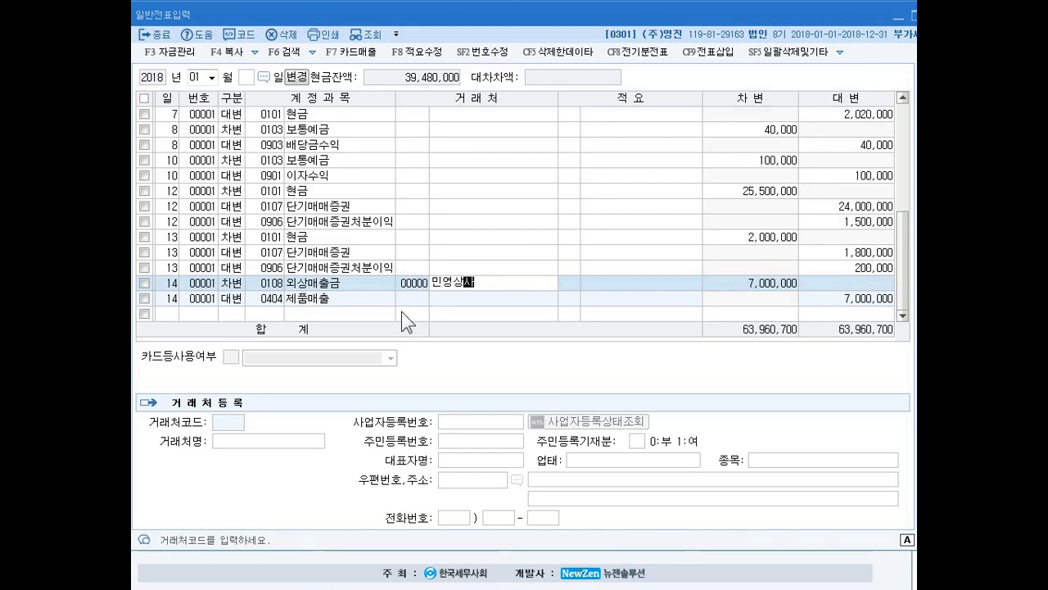
{"action": "key", "text": "Return"}
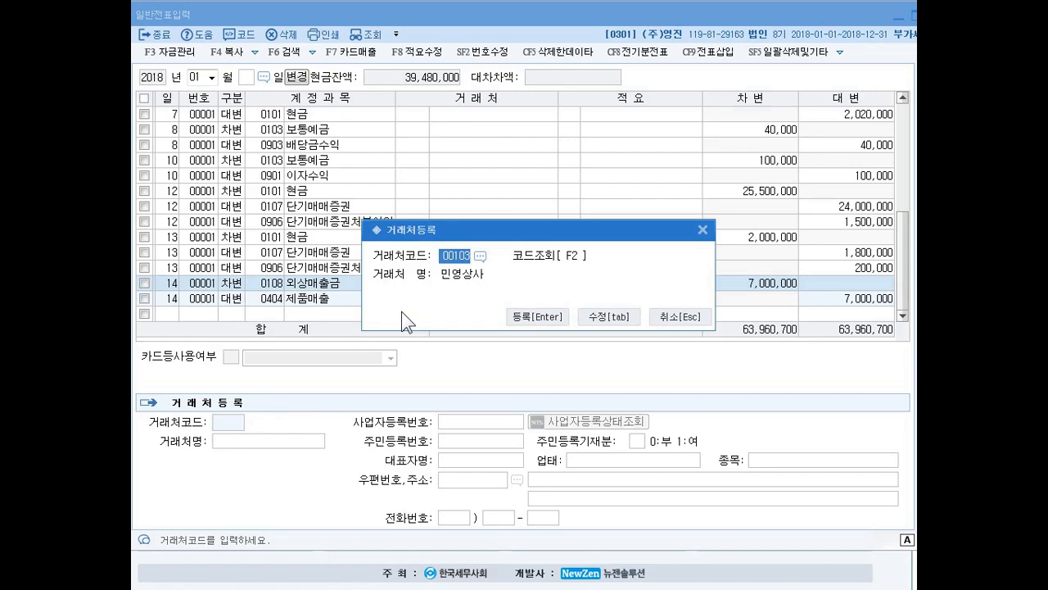
{"action": "type", "text": "200"}
{"action": "key", "text": "Return"}
- Return to client code 00200 on the day 14 외상매출금 line to bring up its registration details
{"action": "key", "text": "Return"}
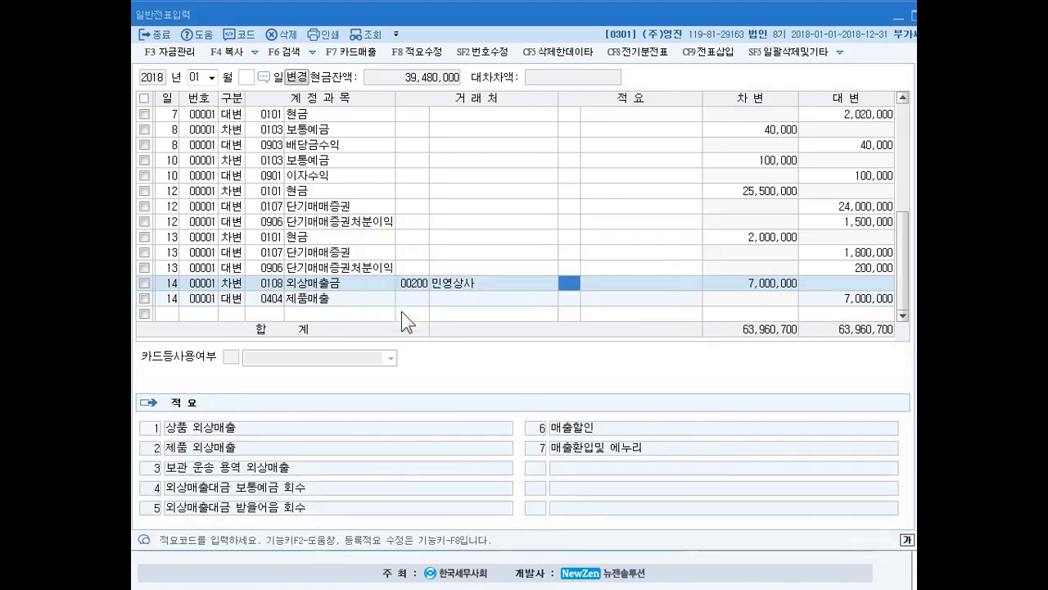
{"action": "key", "text": "Left"}
{"action": "key", "text": "Left"}
{"action": "key", "text": "Return"}
{"action": "key", "text": "Return"}
{"action": "key", "text": "Return"}
{"action": "key", "text": "Left"}
{"action": "key", "text": "Left"}
{"action": "key", "text": "Left"}
{"action": "key", "text": "Left"}
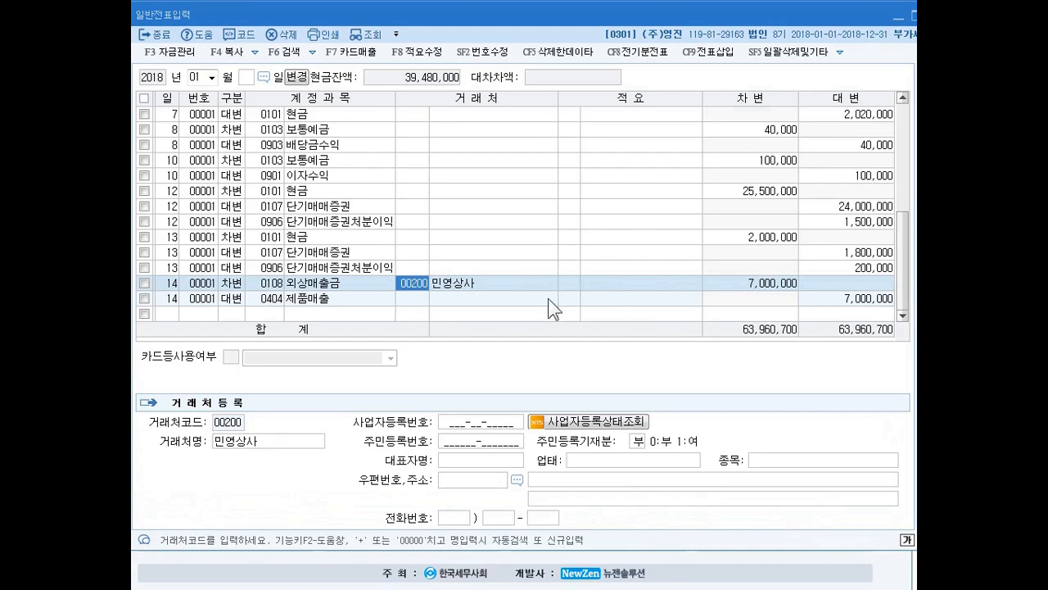
{"action": "left_click", "coordinate": [479, 423]}
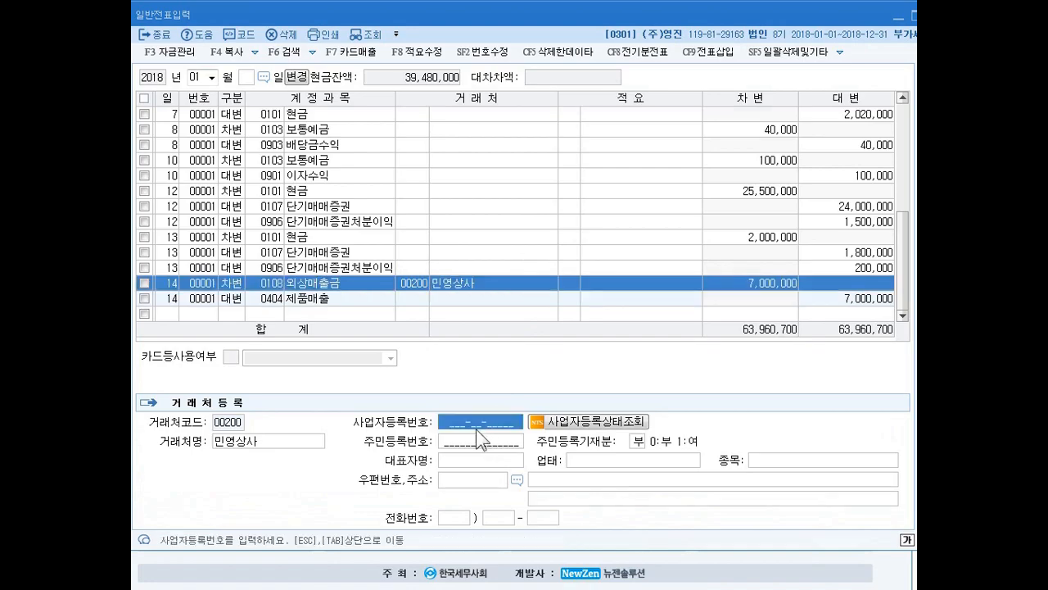
{"action": "left_click", "coordinate": [415, 283]}
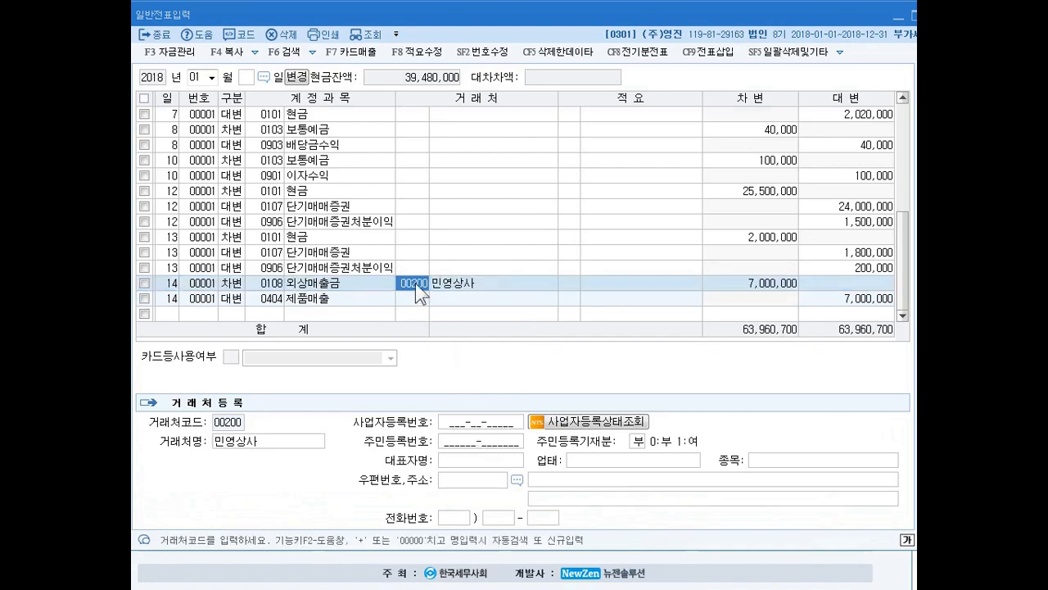
{"action": "left_click", "coordinate": [463, 426]}
{"action": "left_click", "coordinate": [466, 437]}
{"action": "left_click", "coordinate": [466, 421]}
{"action": "left_click", "coordinate": [464, 438]}
{"action": "left_click", "coordinate": [458, 422]}
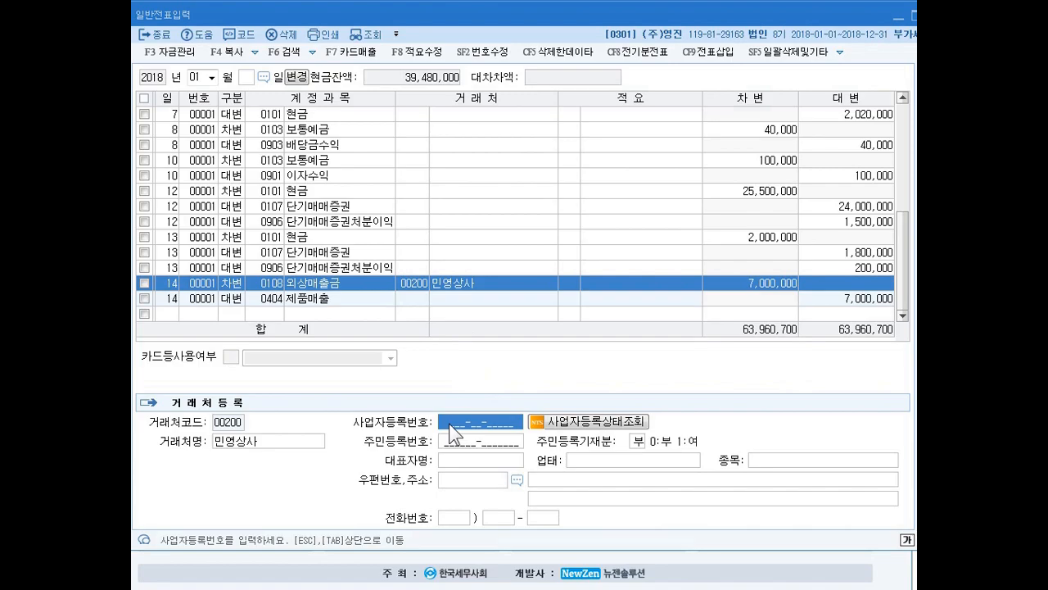
{"action": "left_click", "coordinate": [415, 283]}
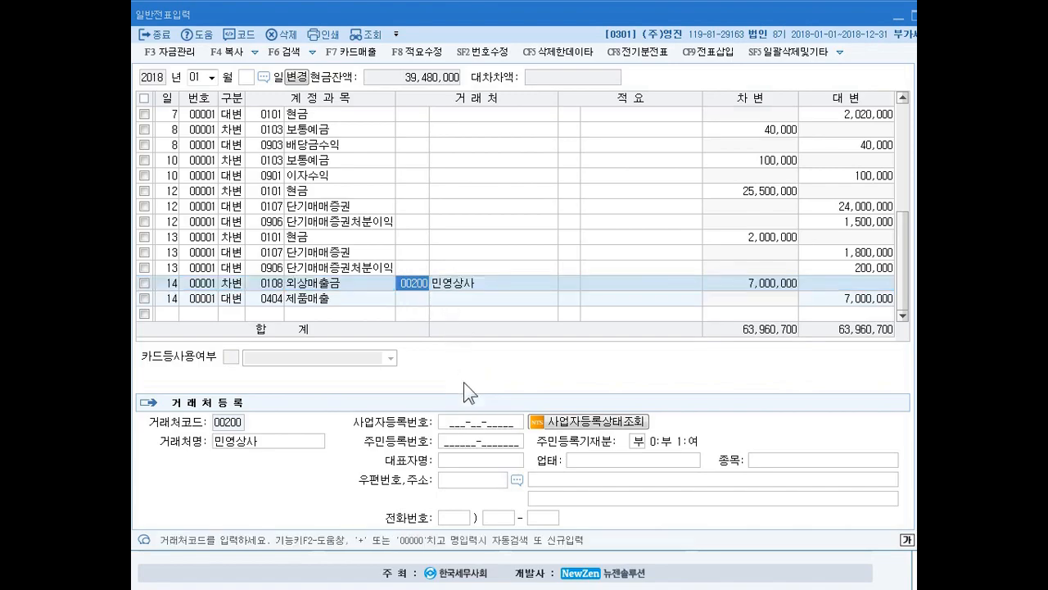
- Enter the business registration number and the representative's name for client 민영상사, leaving the resident number blank
{"action": "left_click", "coordinate": [475, 422]}
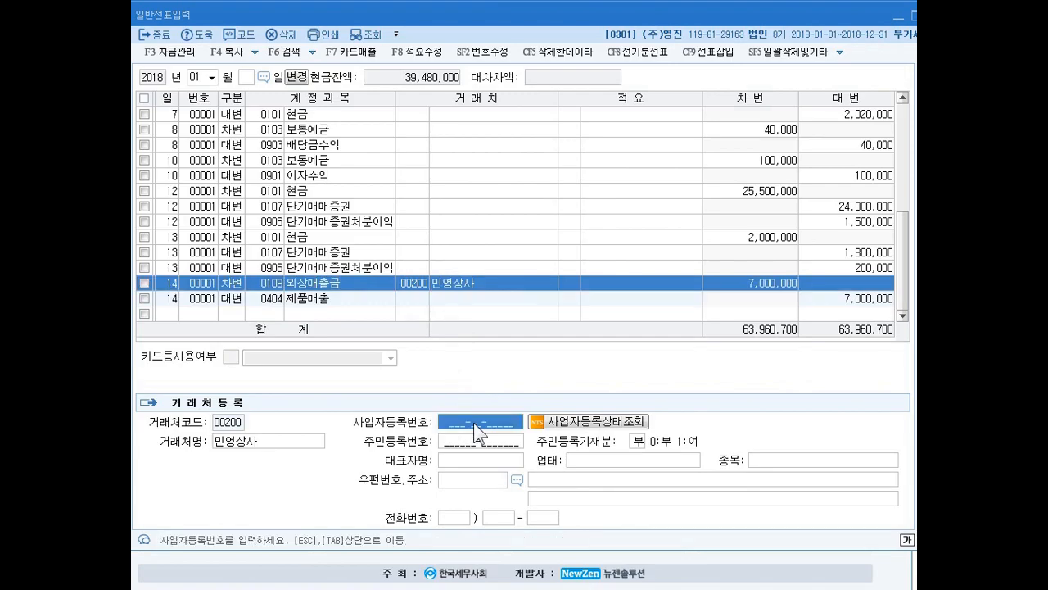
{"action": "type", "text": "11"}
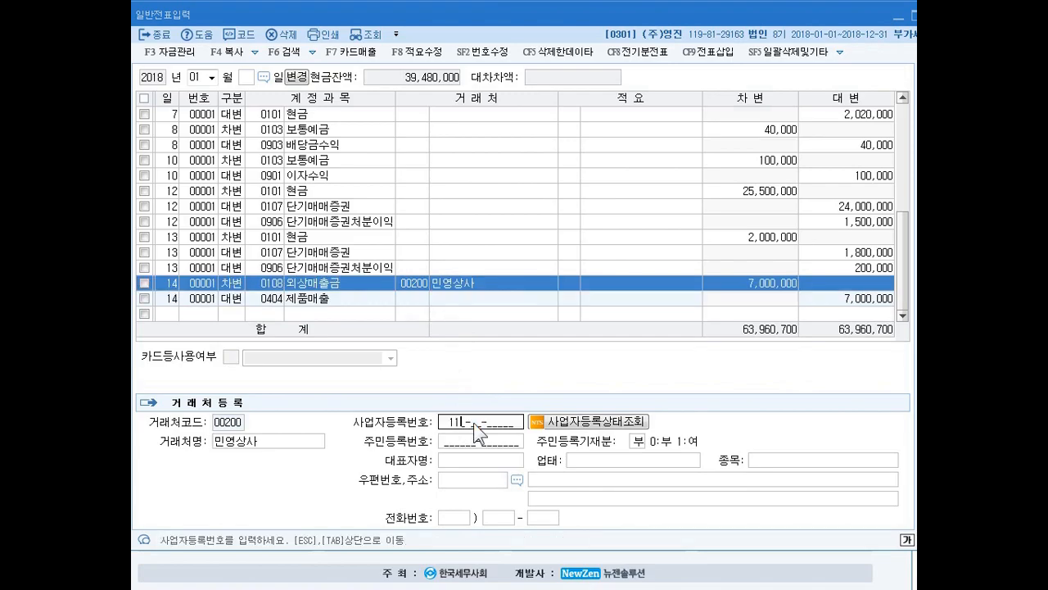
{"action": "type", "text": "2-12-58545"}
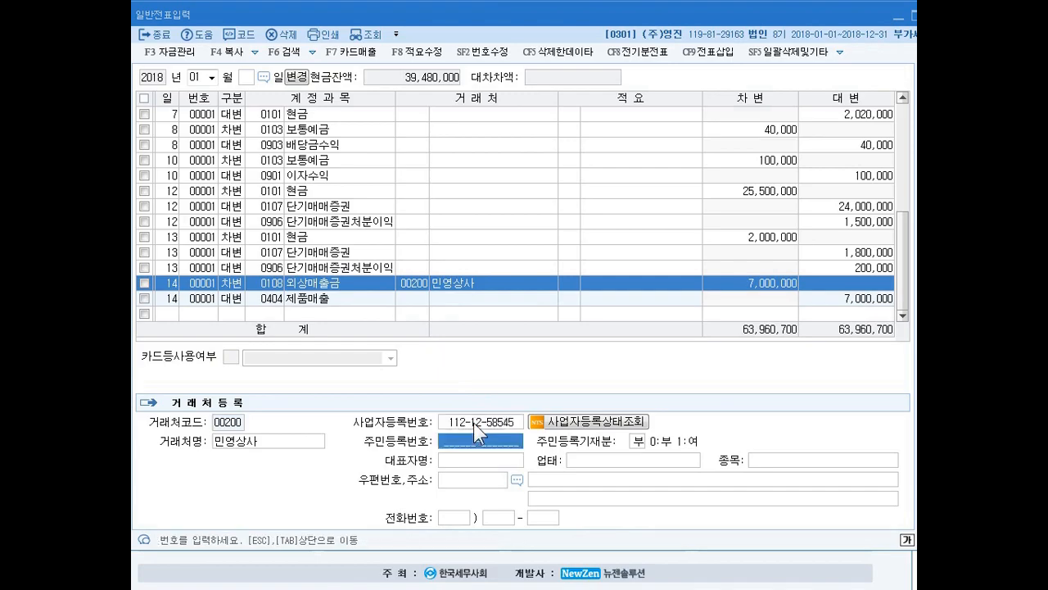
{"action": "key", "text": "Return"}
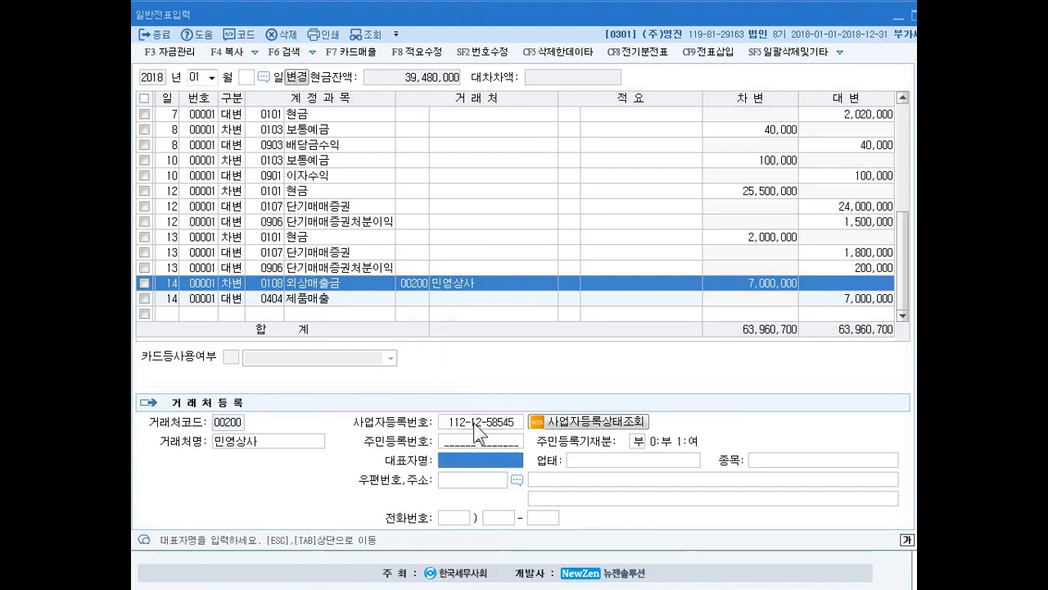
{"action": "type", "text": "이민영"}
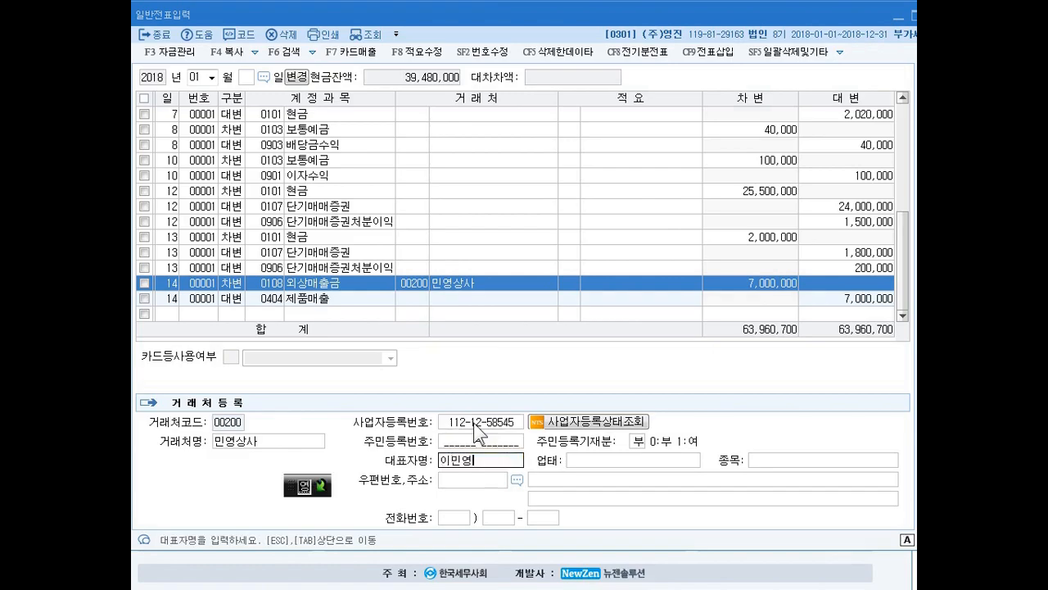
{"action": "key", "text": "Return"}
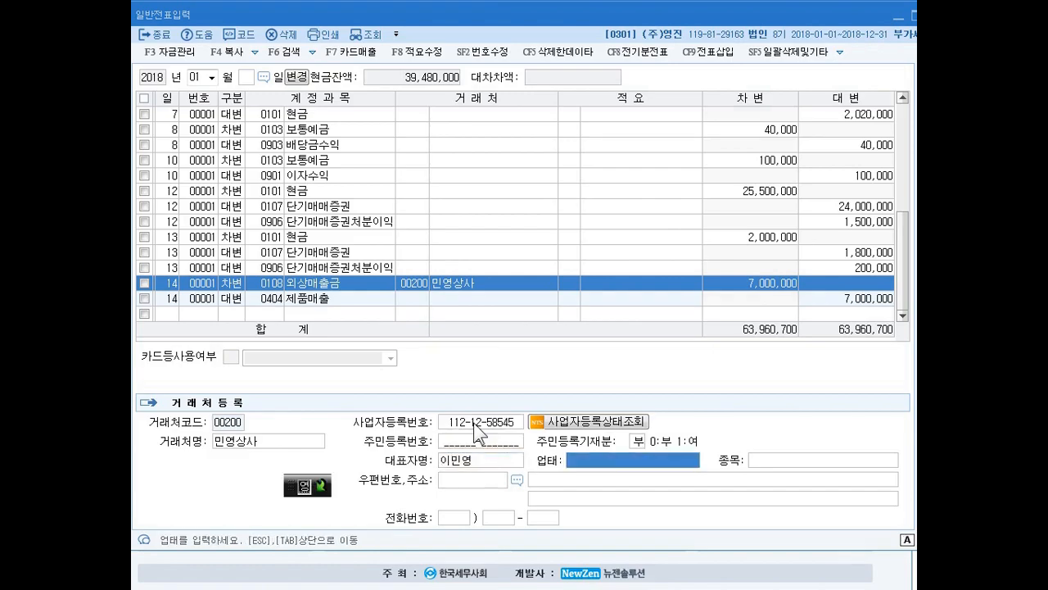
- Set 민영상사's 업태 to 도매 and 종목 to 전자, leaving the address and phone number blank
{"action": "type", "text": "돔"}
{"action": "type", "text": "매"}
{"action": "key", "text": "Return"}
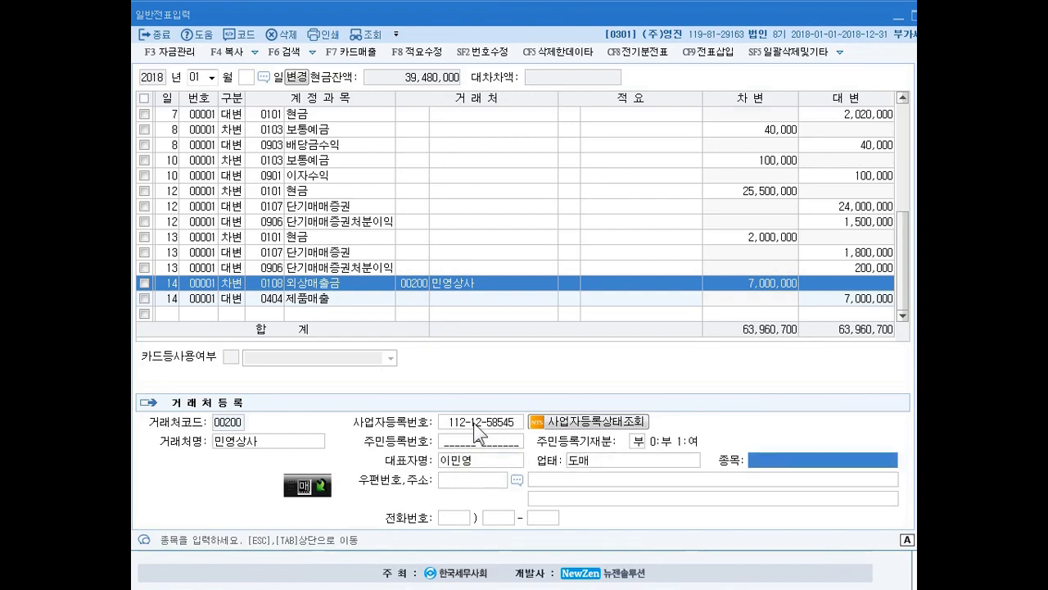
{"action": "type", "text": "전자"}
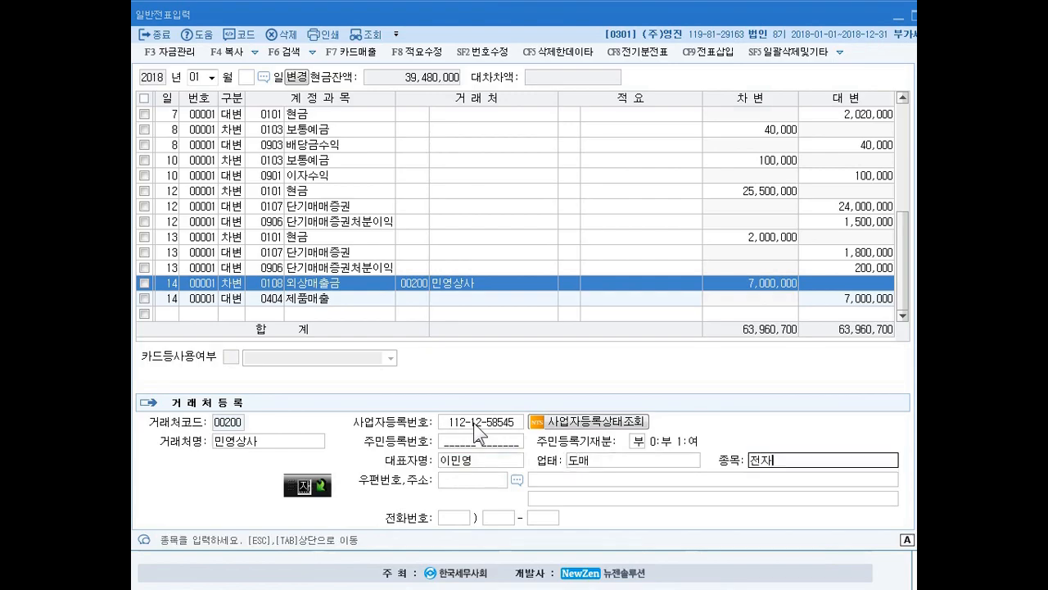
{"action": "key", "text": "Return"}
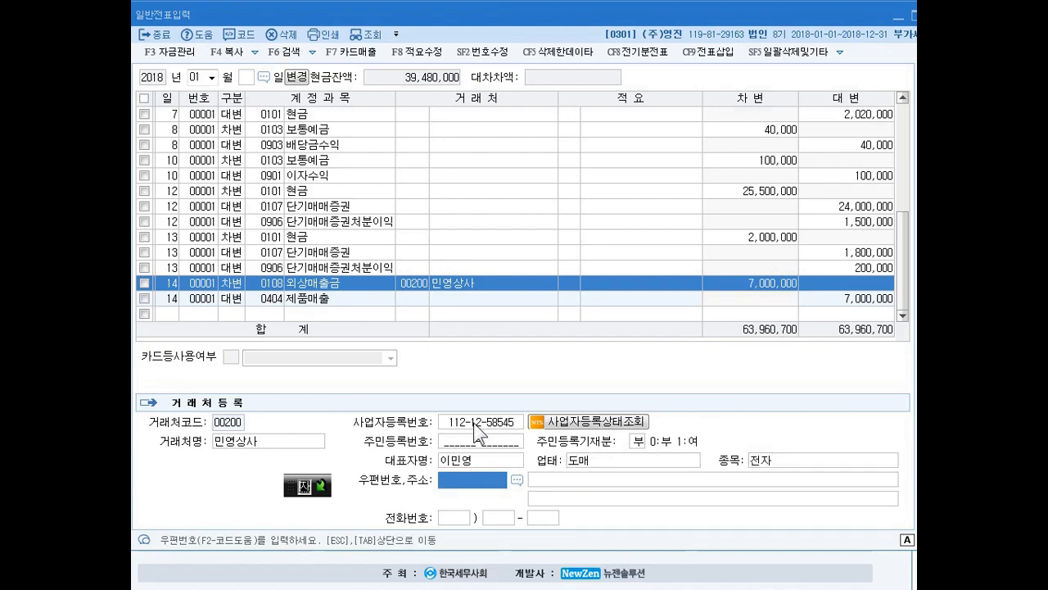
{"action": "key", "text": "Return"}
{"action": "key", "text": "Return"}
{"action": "key", "text": "Return"}
{"action": "key", "text": "Return"}
{"action": "key", "text": "Return"}
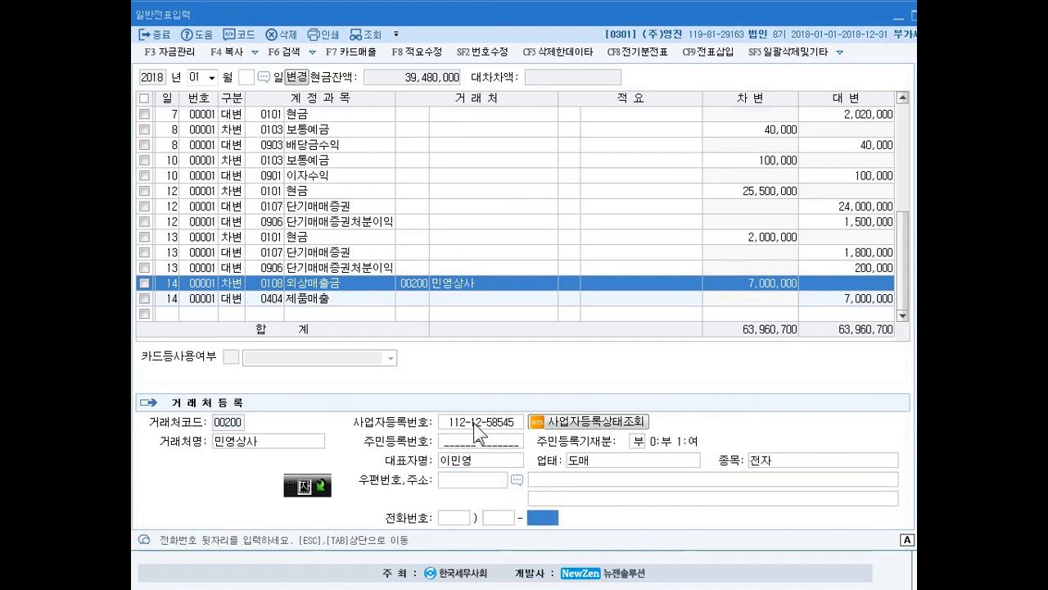
{"action": "key", "text": "Return"}
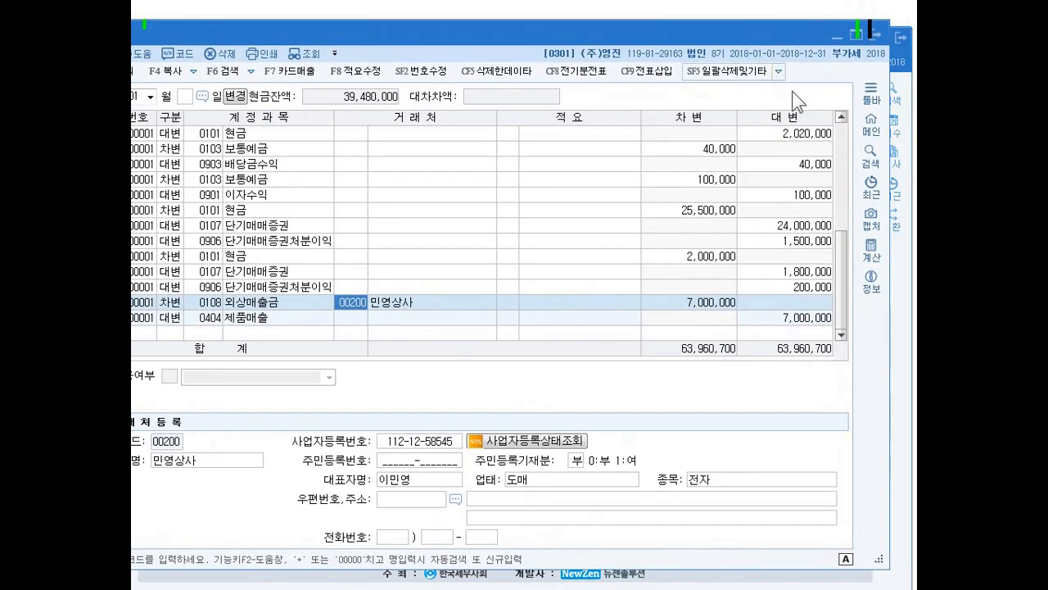
- Check client 00200 민영상사's record in 거래처등록, then return to 일반전표입력
{"action": "left_click", "coordinate": [872, 124]}
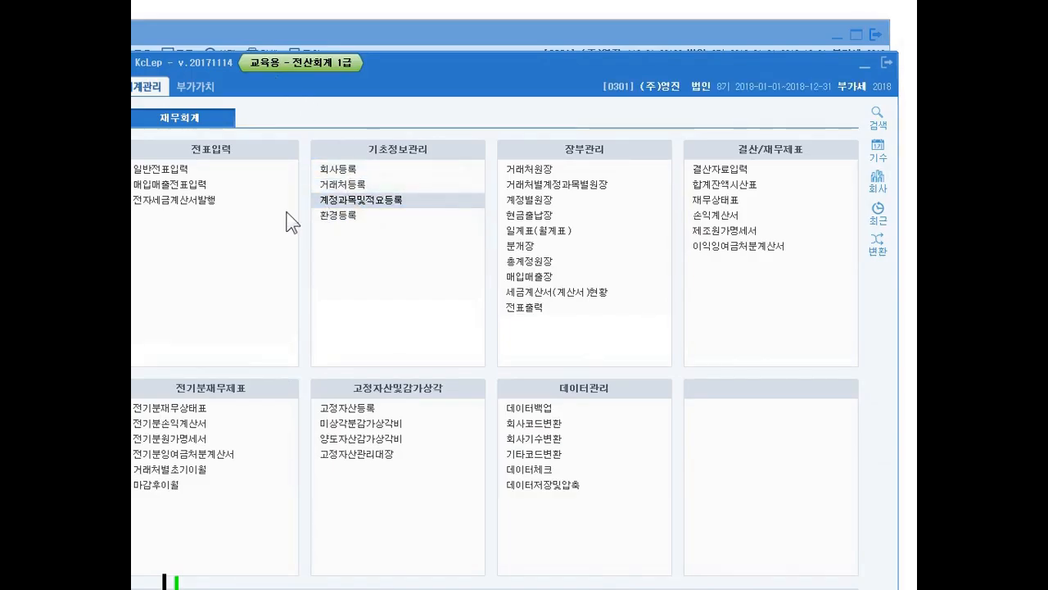
{"action": "key", "text": "Up"}
{"action": "key", "text": "Return"}
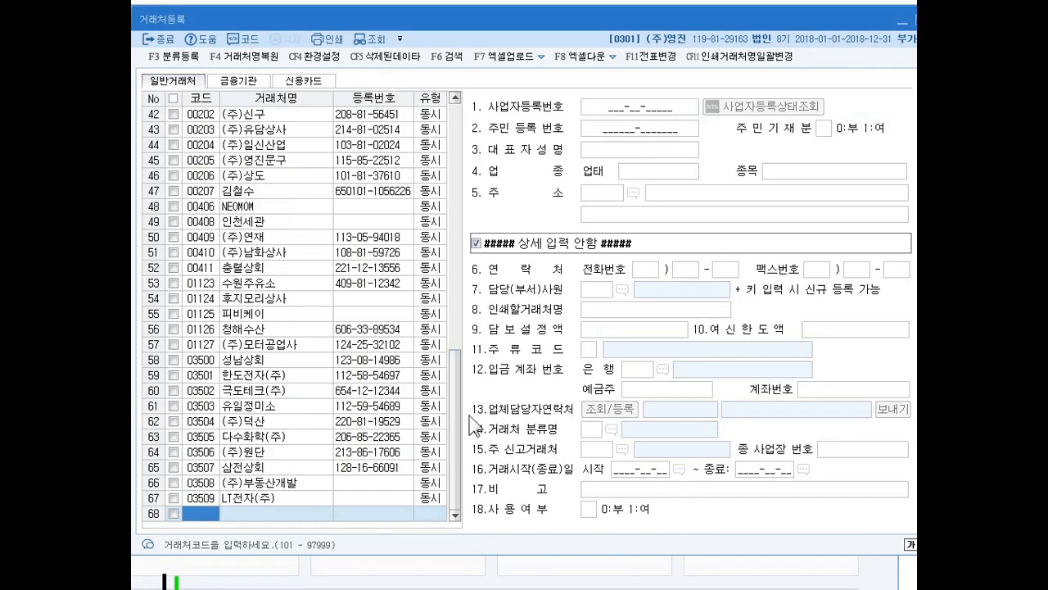
{"action": "scroll", "coordinate": [456, 394], "scroll_direction": "up", "scroll_amount": 1}
{"action": "scroll", "coordinate": [456, 393], "scroll_direction": "up", "scroll_amount": 1}
{"action": "left_click", "coordinate": [234, 175]}
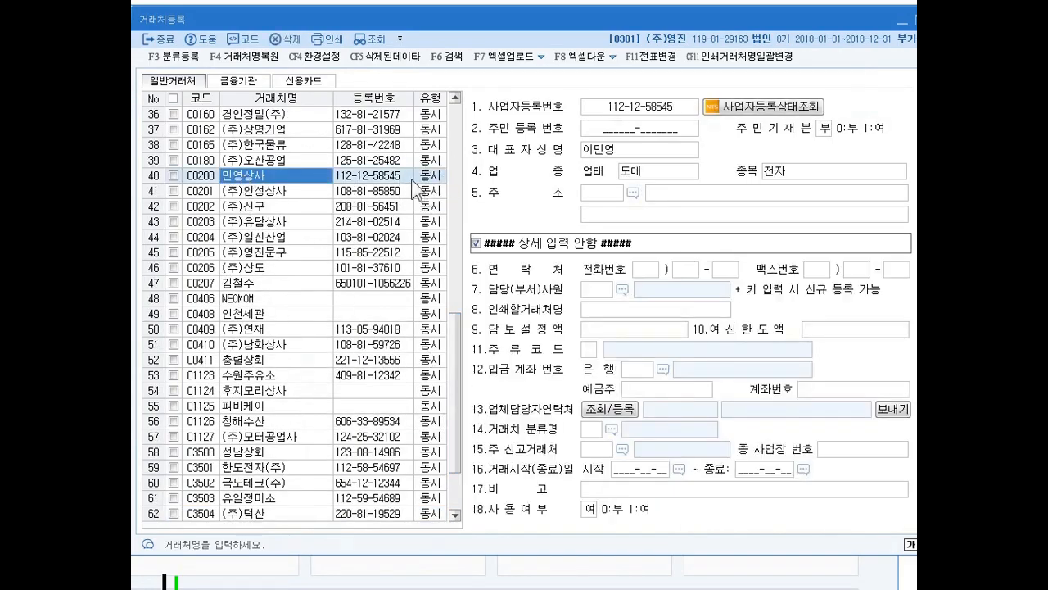
{"action": "key", "text": "Escape"}
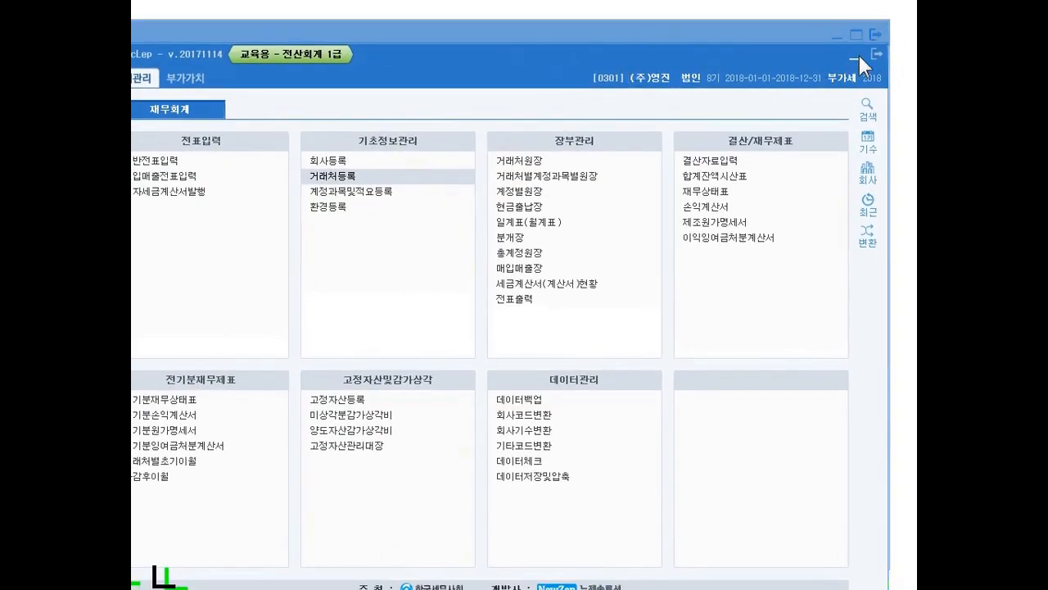
{"action": "left_click", "coordinate": [852, 61]}
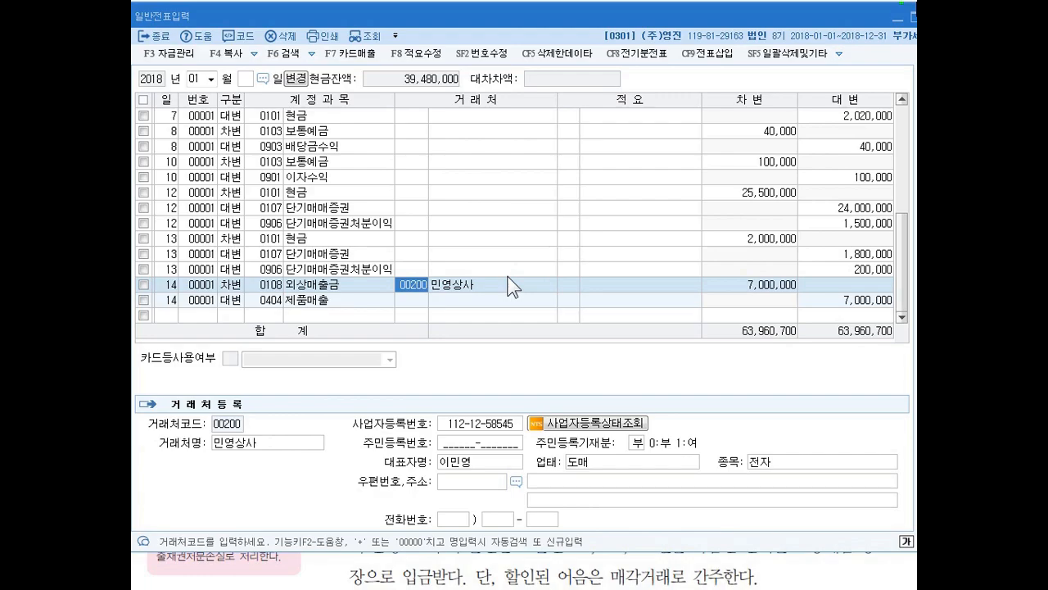
- Add a day 15 debit (차변) line for account 0101 현금 with amount 1,000,000, leaving the client and memo blank
{"action": "key", "text": "Down"}
{"action": "key", "text": "Down"}
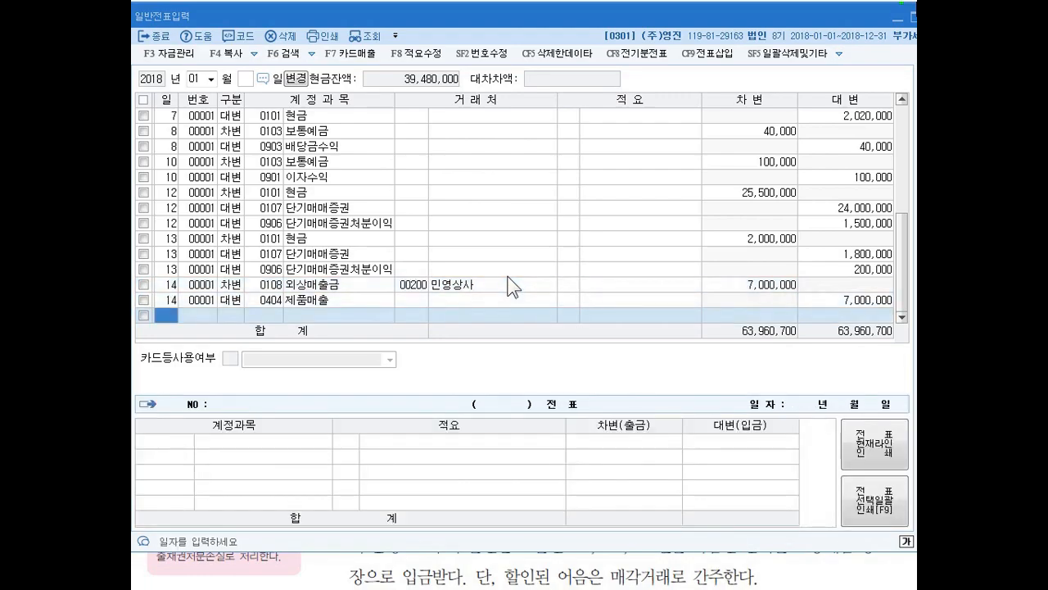
{"action": "type", "text": "15"}
{"action": "key", "text": "Return"}
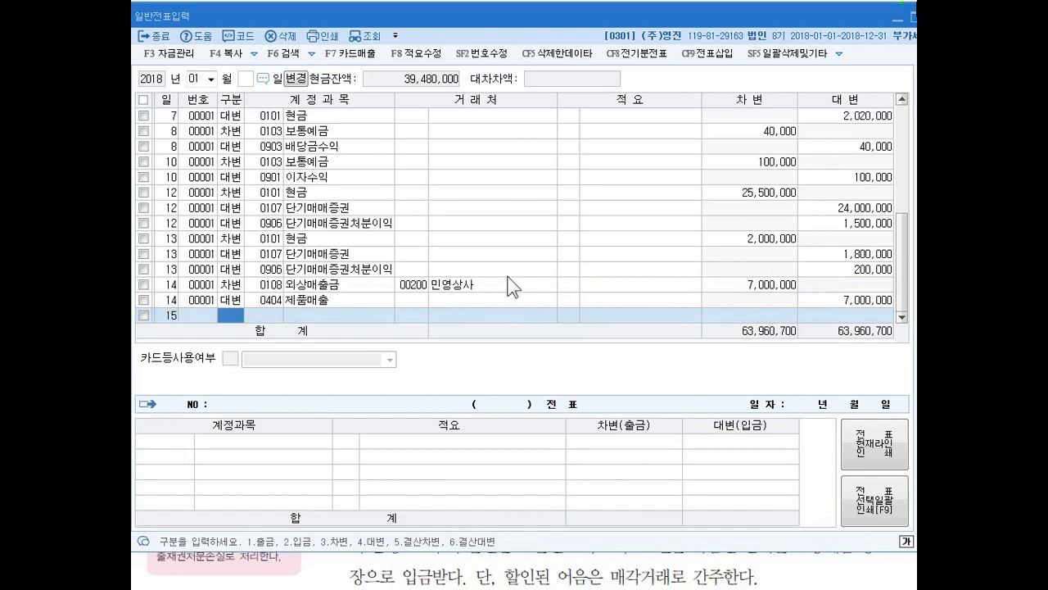
{"action": "type", "text": "101"}
{"action": "key", "text": "Return"}
{"action": "key", "text": "Return"}
{"action": "key", "text": "Return"}
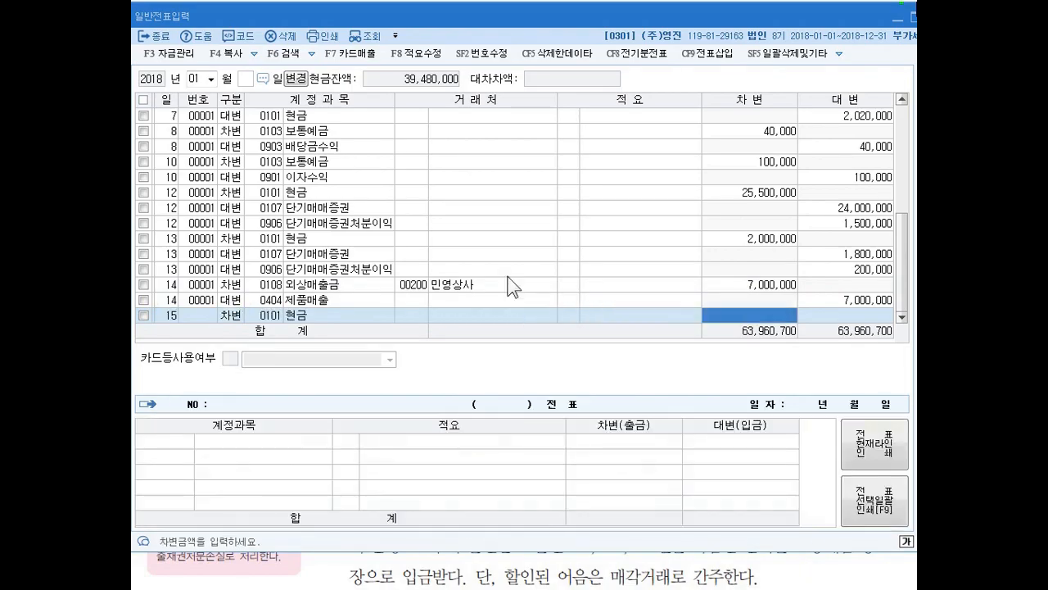
{"action": "type", "text": "1000000"}
{"action": "key", "text": "Return"}
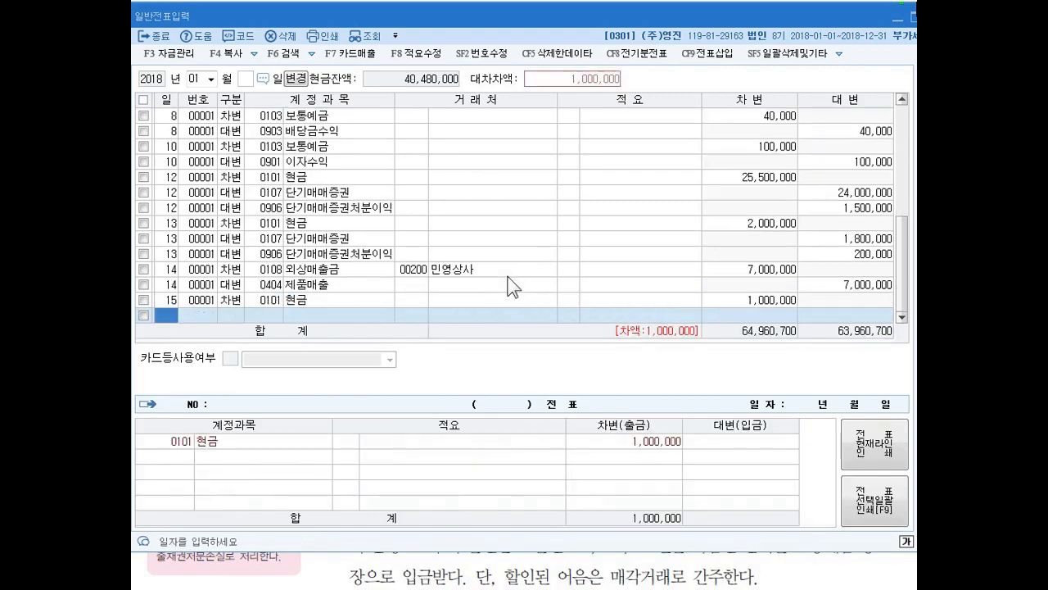
- Start a second day 15 debit (차변) line for account 0110 받을어음
{"action": "key", "text": "Return"}
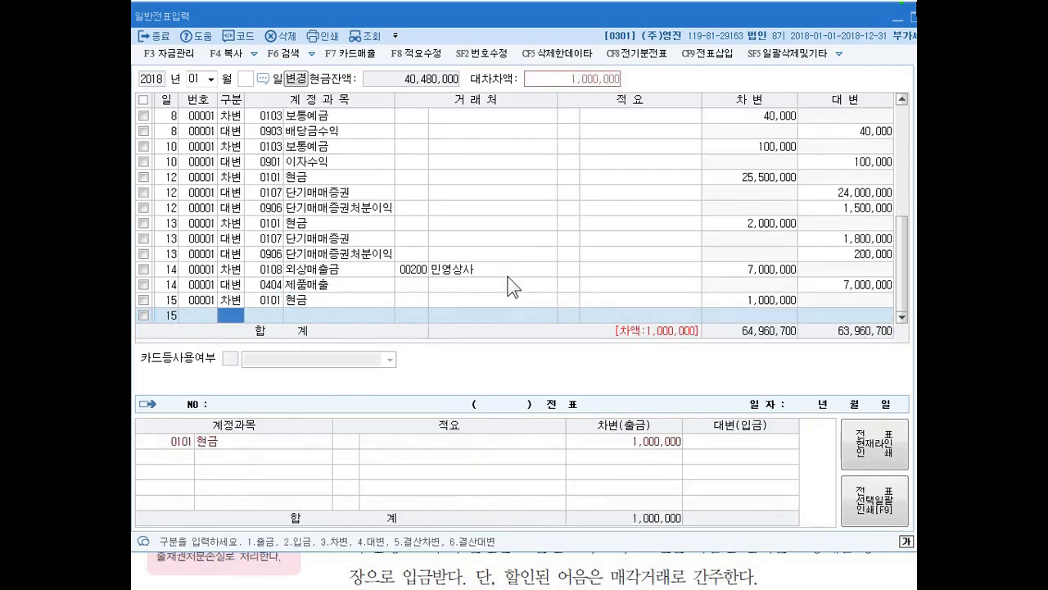
{"action": "type", "text": "3바ㄷ을"}
{"action": "key", "text": "Return"}
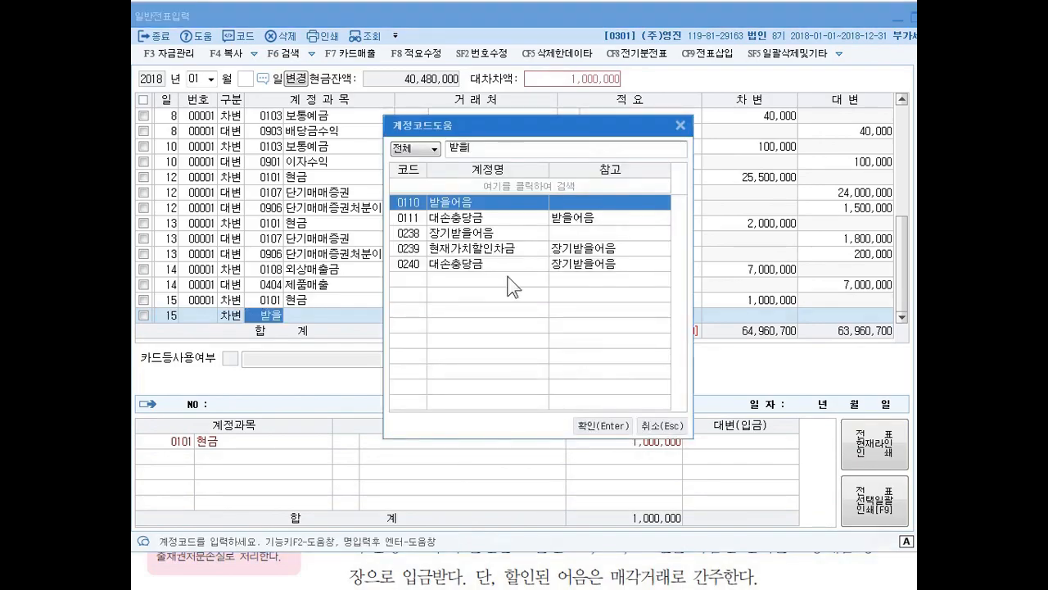
{"action": "key", "text": "Return"}
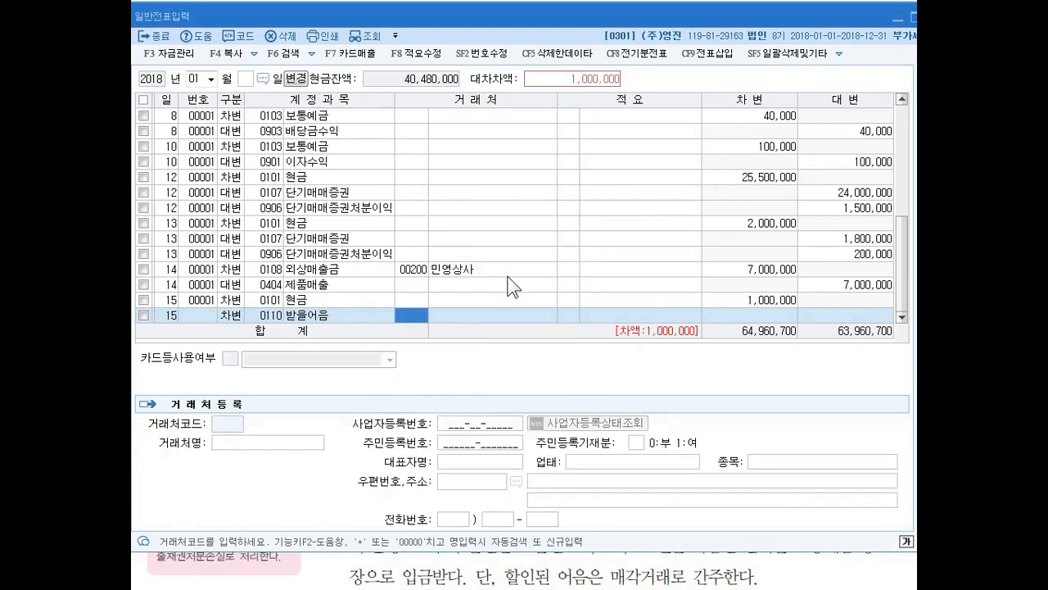
- Assign client 00115 (주)성실기업 to the 받을어음 line and set its debit amount to 4,000,000, leaving the memo blank
{"action": "type", "text": "성"}
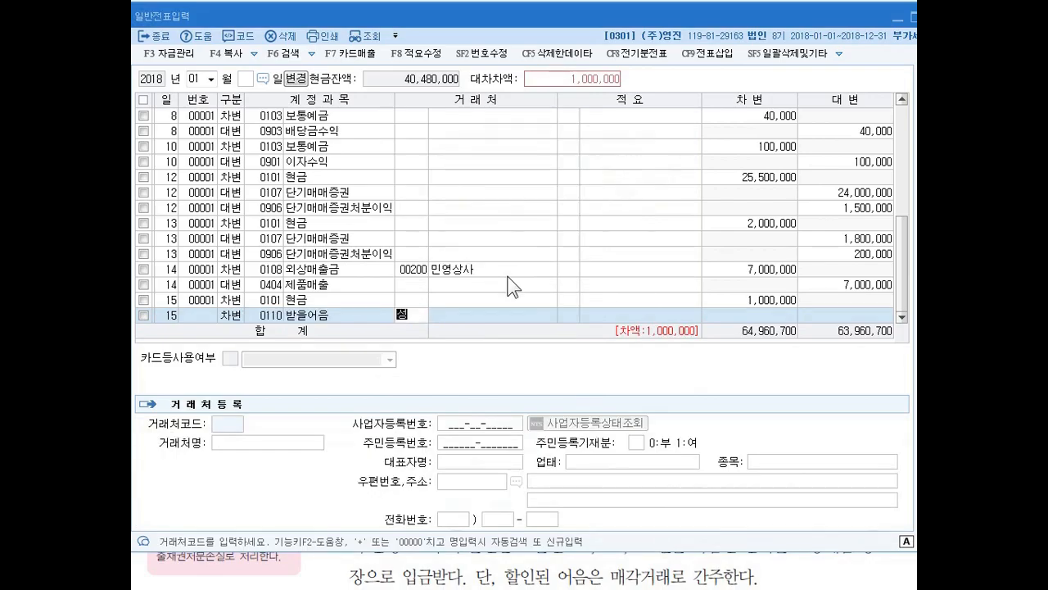
{"action": "type", "text": "ㅅㅣㄹ"}
{"action": "key", "text": "Return"}
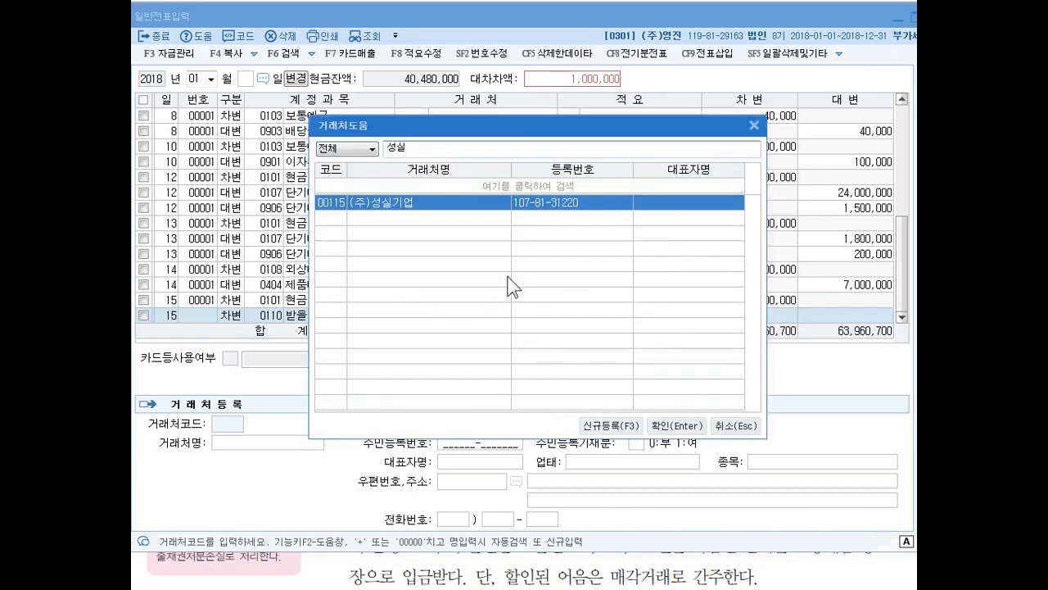
{"action": "key", "text": "Return"}
{"action": "key", "text": "Return"}
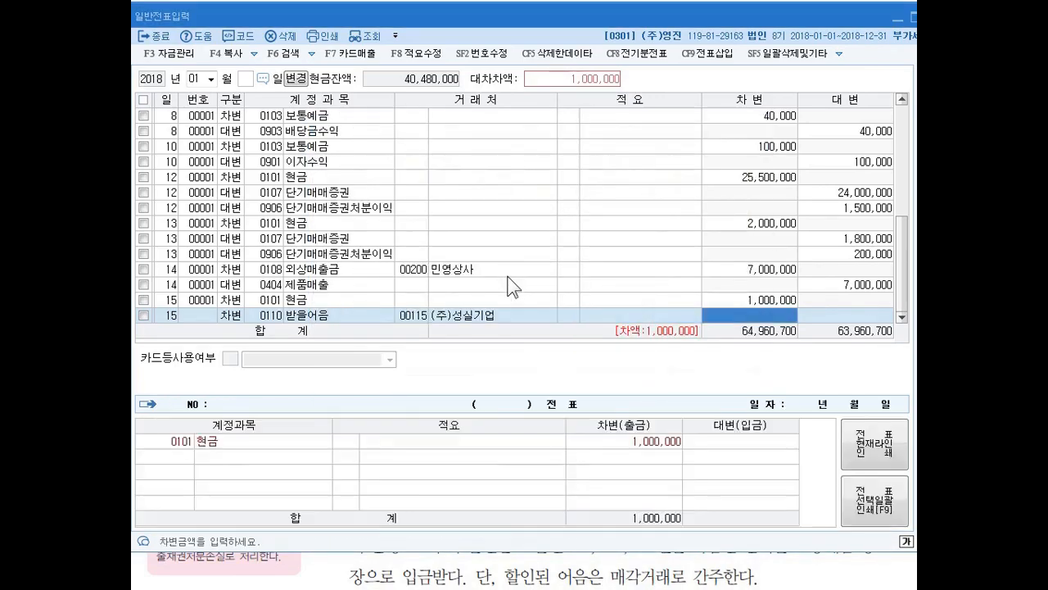
{"action": "type", "text": "4000000"}
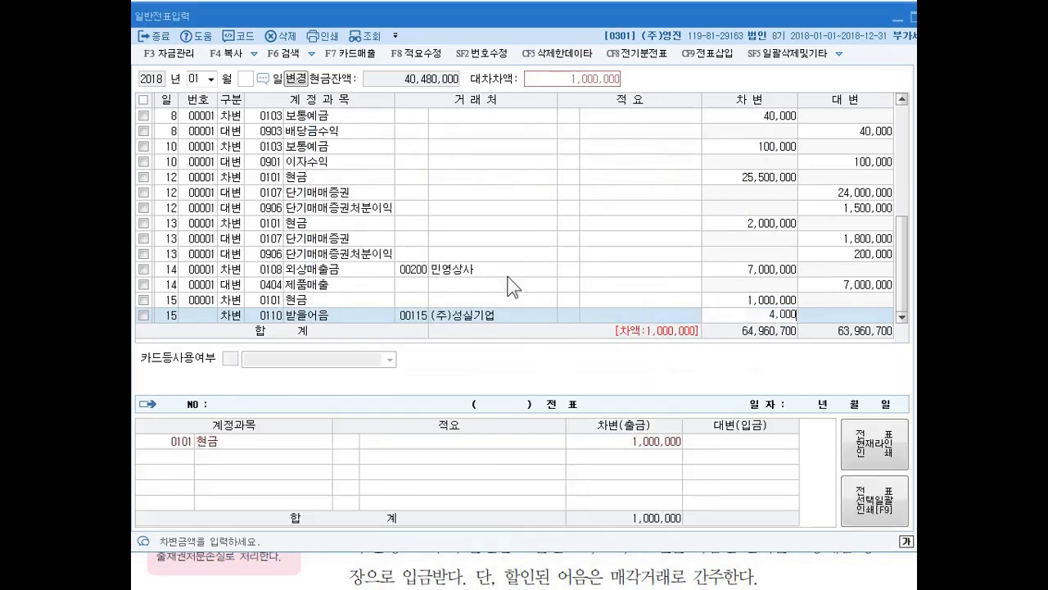
{"action": "key", "text": "Return"}
{"action": "key", "text": "Return"}
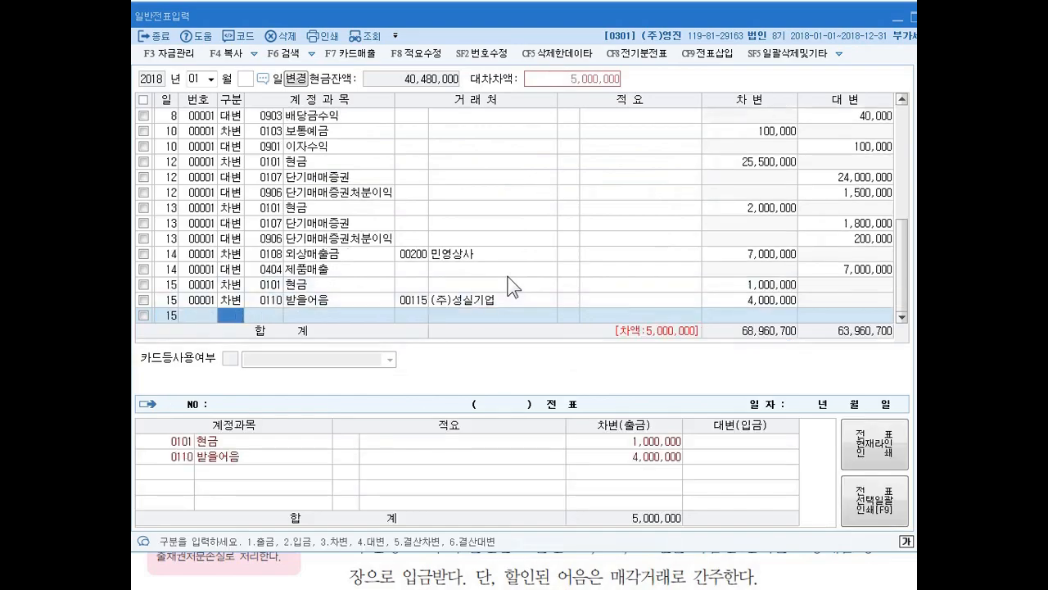
- Add a day 15 credit (대변) line for account 0108 외상매출금 with amount 5,000,000, without entering a client code
{"action": "type", "text": "4"}
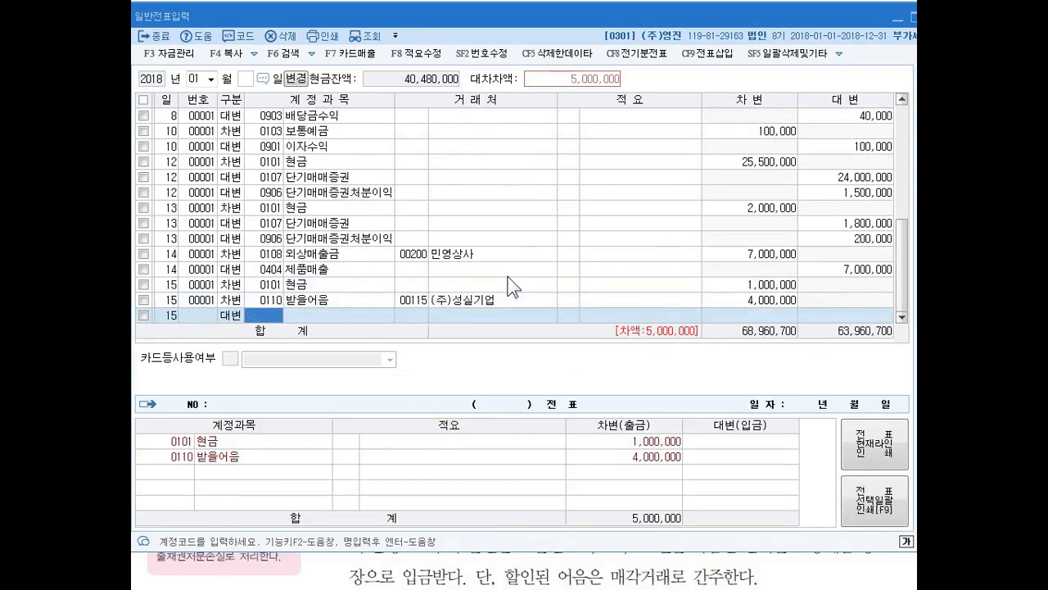
{"action": "type", "text": "0108"}
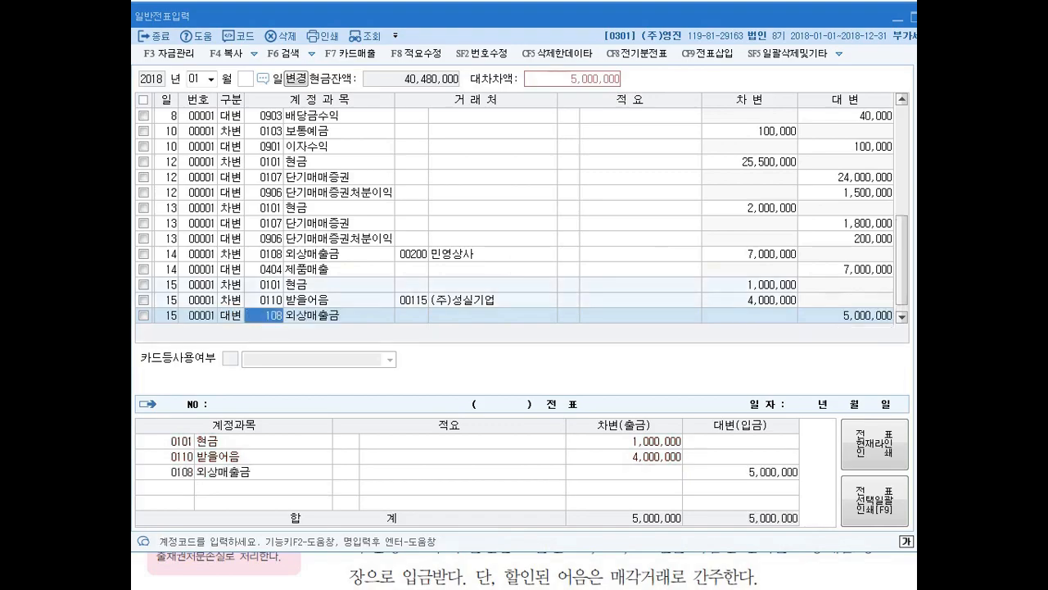
{"action": "key", "text": "Return"}
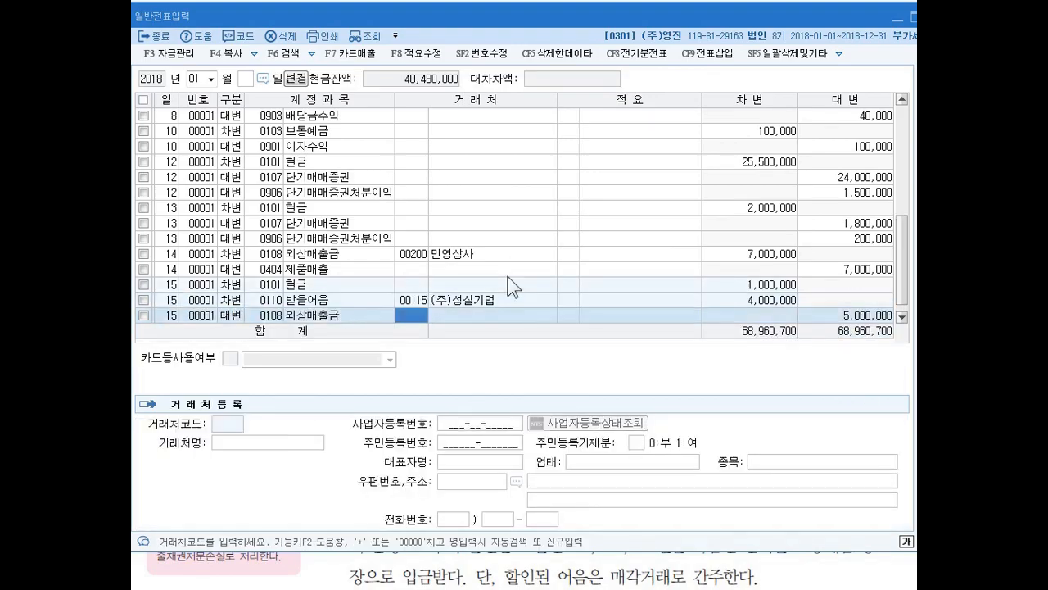
{"action": "key", "text": "Return"}
{"action": "key", "text": "Return"}
{"action": "key", "text": "Return"}
{"action": "key", "text": "Return"}
{"action": "key", "text": "Return"}
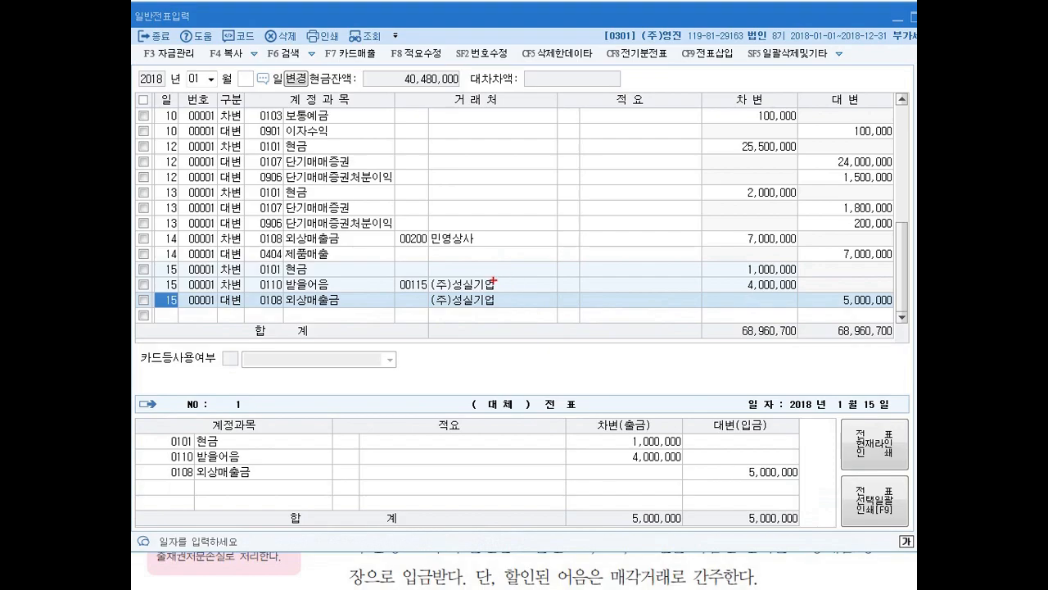
{"action": "mouse_move", "coordinate": [423, 308]}
{"action": "left_mouse_down"}
{"action": "mouse_move", "coordinate": [423, 288]}
{"action": "mouse_move", "coordinate": [417, 318]}
{"action": "left_mouse_up"}
{"action": "key", "text": "Escape"}
{"action": "left_click", "coordinate": [419, 300]}
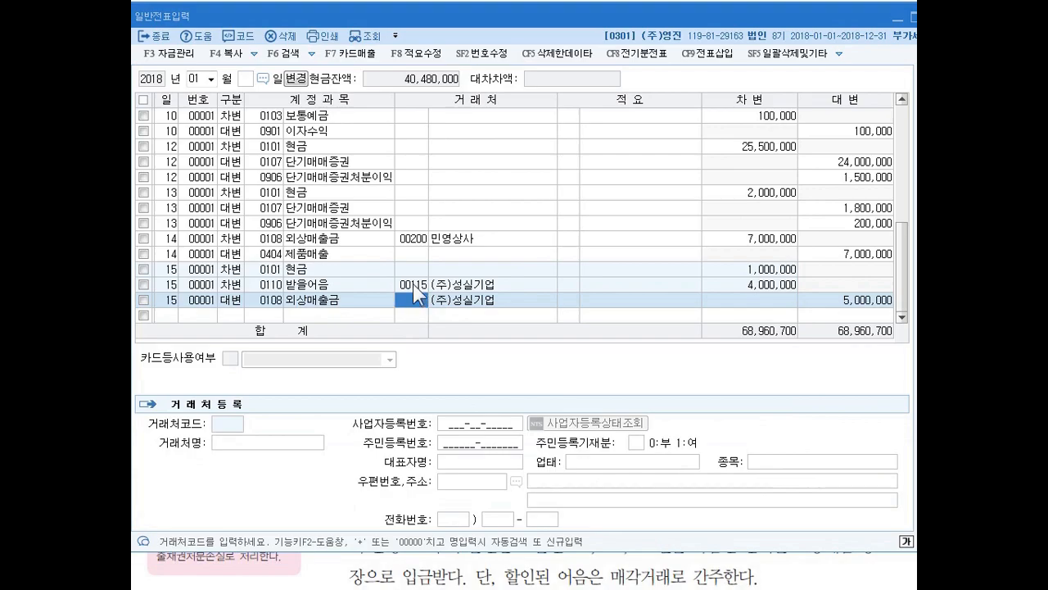
{"action": "left_click", "coordinate": [412, 285]}
{"action": "left_click", "coordinate": [412, 299]}
{"action": "left_click", "coordinate": [468, 300]}
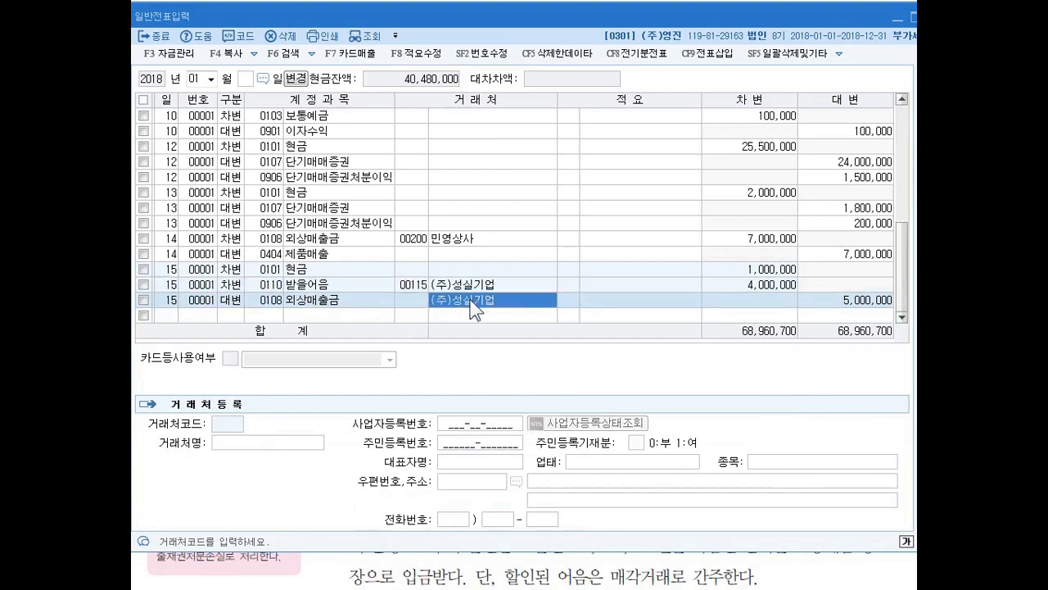
- Fill in client code 00115 for (주)성실기업 on the day 15 외상매출금 credit line
{"action": "left_click", "coordinate": [415, 302]}
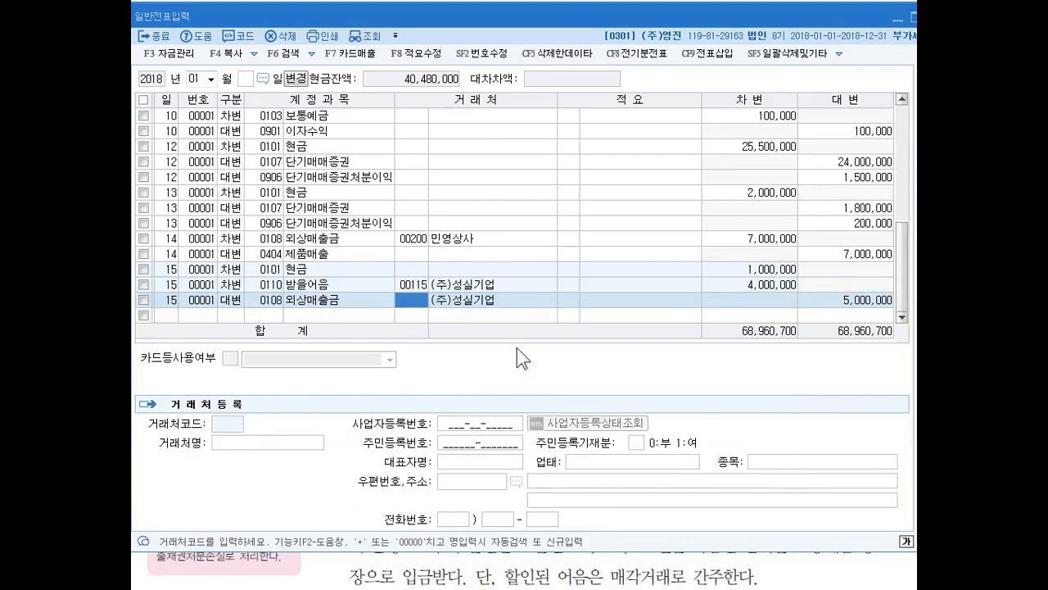
{"action": "key", "text": "Return"}
{"action": "key", "text": "Return"}
{"action": "key", "text": "Return"}
{"action": "key", "text": "Return"}
{"action": "key", "text": "Up"}
{"action": "key", "text": "Return"}
{"action": "key", "text": "Return"}
{"action": "key", "text": "Return"}
{"action": "key", "text": "Return"}
{"action": "key", "text": "Return"}
{"action": "key", "text": "Return"}
{"action": "key", "text": "Return"}
{"action": "key", "text": "Up"}
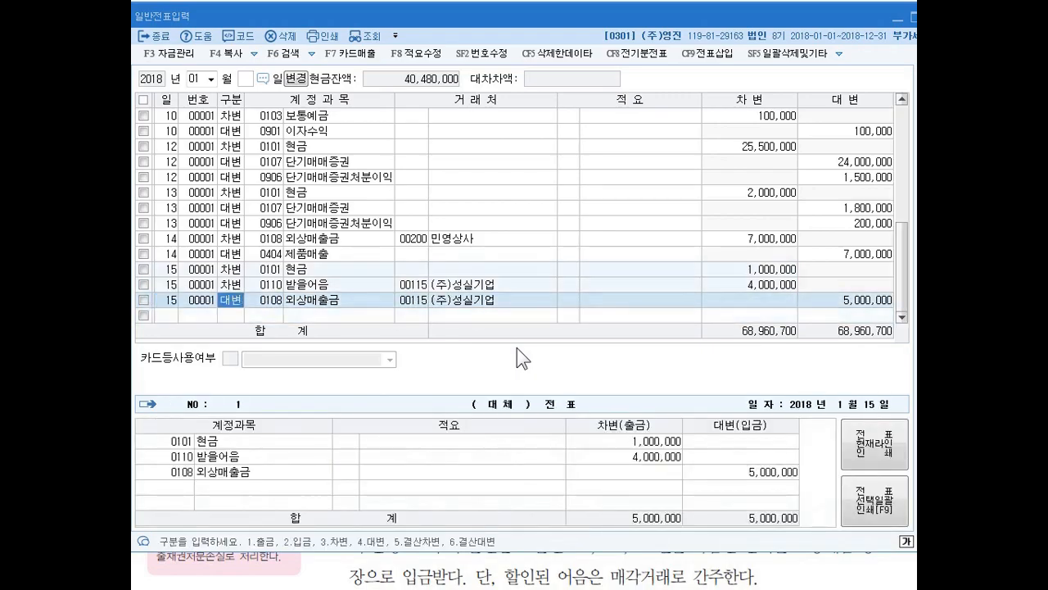
{"action": "key", "text": "Return"}
{"action": "key", "text": "Return"}
{"action": "key", "text": "Return"}
{"action": "key", "text": "Return"}
{"action": "key", "text": "Return"}
{"action": "key", "text": "Return"}
{"action": "key", "text": "Up"}
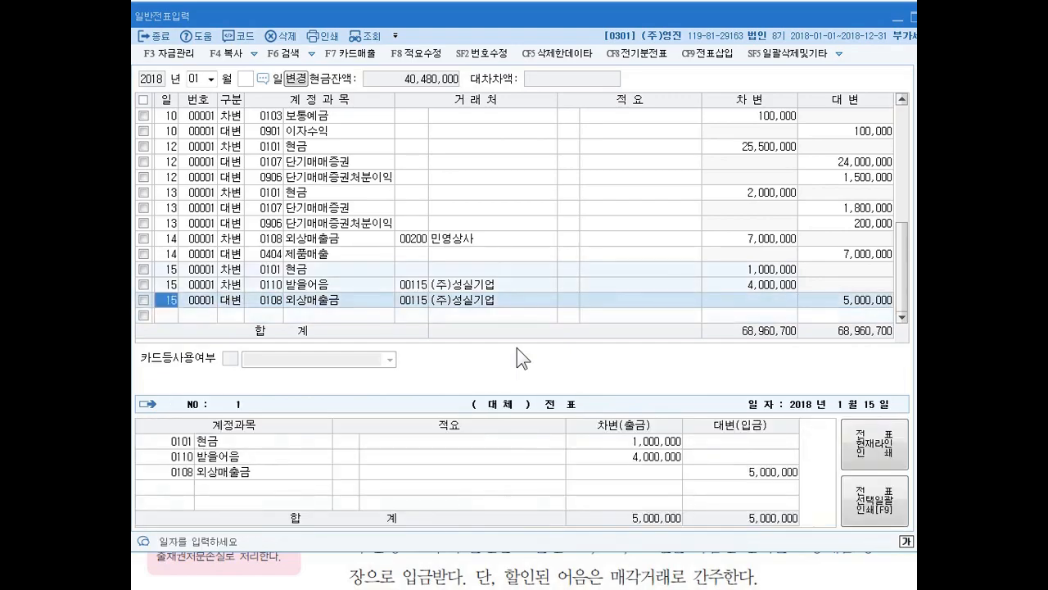
{"action": "key", "text": "Return"}
{"action": "key", "text": "Return"}
{"action": "key", "text": "Return"}
{"action": "key", "text": "Return"}
{"action": "key", "text": "Left"}
{"action": "key", "text": "Left"}
{"action": "key", "text": "Return"}
{"action": "key", "text": "Return"}
{"action": "key", "text": "Left"}
{"action": "key", "text": "Left"}
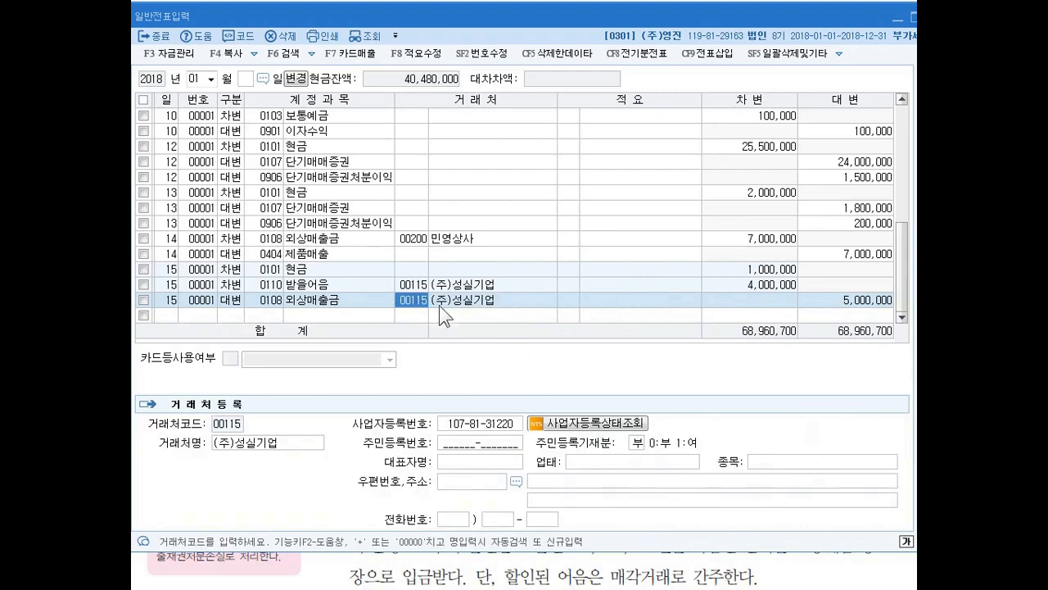
- Clear the client name and client code on the day 15 외상매출금 credit line
{"action": "left_click", "coordinate": [472, 300]}
{"action": "left_click", "coordinate": [424, 300]}
{"action": "left_click", "coordinate": [430, 300]}
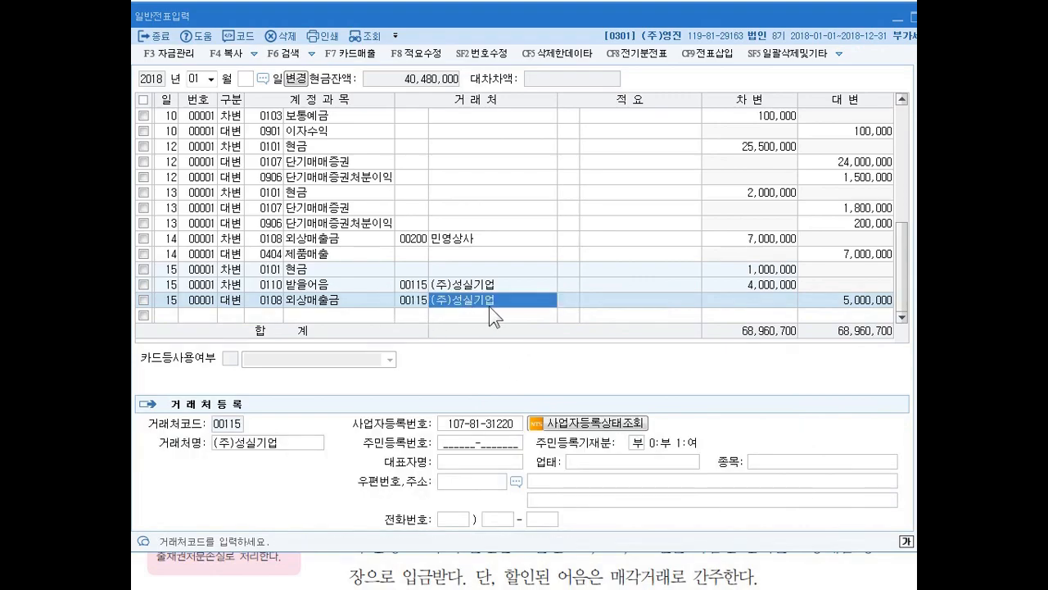
{"action": "key", "text": "Left"}
{"action": "key", "text": "Right"}
{"action": "key", "text": "BackSpace"}
{"action": "key", "text": "Left"}
{"action": "key", "text": "BackSpace"}
{"action": "key", "text": "Right"}
{"action": "key", "text": "Right"}
{"action": "key", "text": "Right"}
{"action": "key", "text": "Left"}
{"action": "key", "text": "Left"}
{"action": "key", "text": "Left"}
{"action": "key", "text": "Left"}
- Re-enter client 00115 (주)성실기업 on the day 15 외상매출금 credit line, starting from code 00000, and go to the next empty line
{"action": "key", "text": "Right"}
{"action": "key", "text": "Right"}
{"action": "key", "text": "Left"}
{"action": "key", "text": "Left"}
{"action": "key", "text": "Left"}
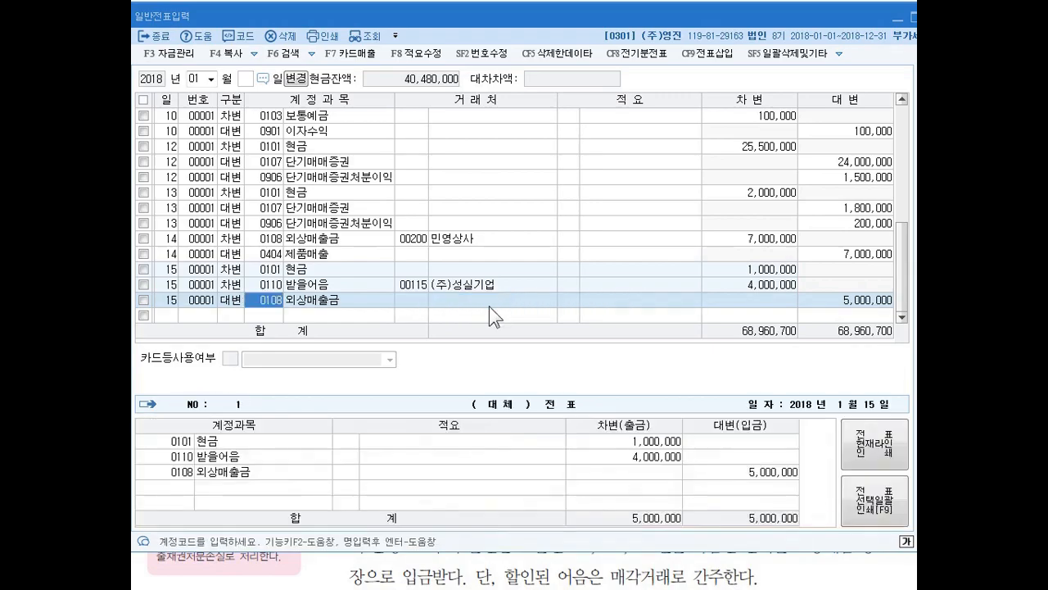
{"action": "key", "text": "Right"}
{"action": "key", "text": "Right"}
{"action": "key", "text": "Up"}
{"action": "key", "text": "Down"}
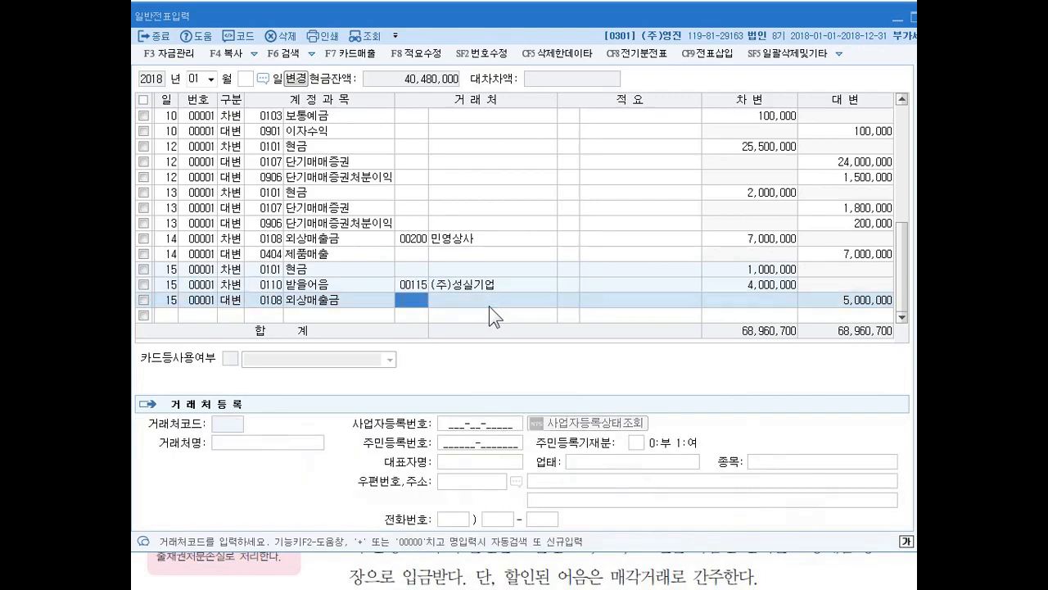
{"action": "key", "text": "Up"}
{"action": "key", "text": "Down"}
{"action": "key", "text": "plus"}
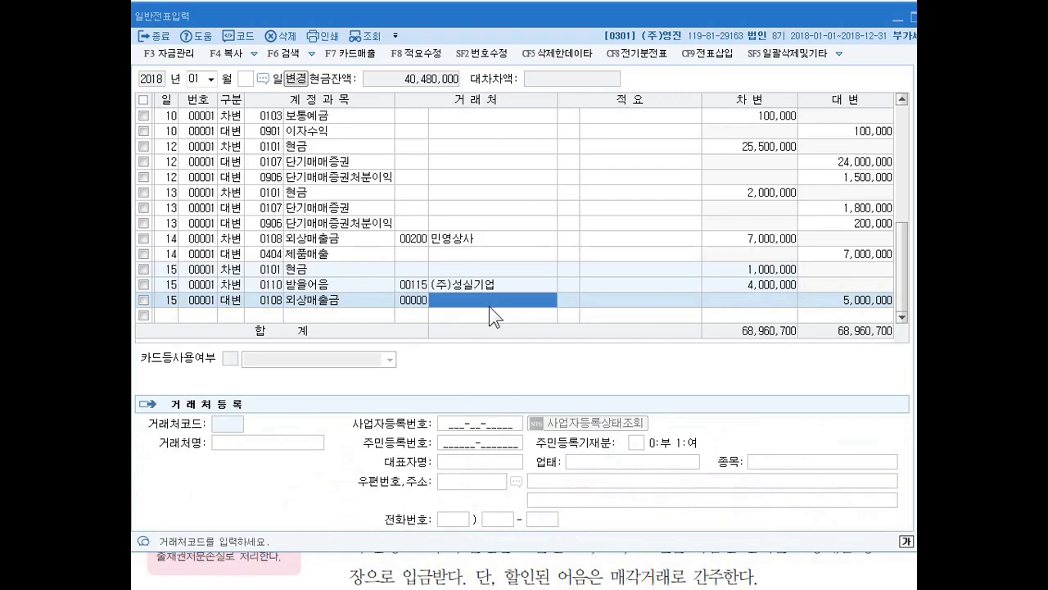
{"action": "key", "text": "Return"}
{"action": "key", "text": "Return"}
{"action": "key", "text": "Return"}
{"action": "key", "text": "Return"}
{"action": "key", "text": "Up"}
{"action": "key", "text": "Right"}
{"action": "key", "text": "Right"}
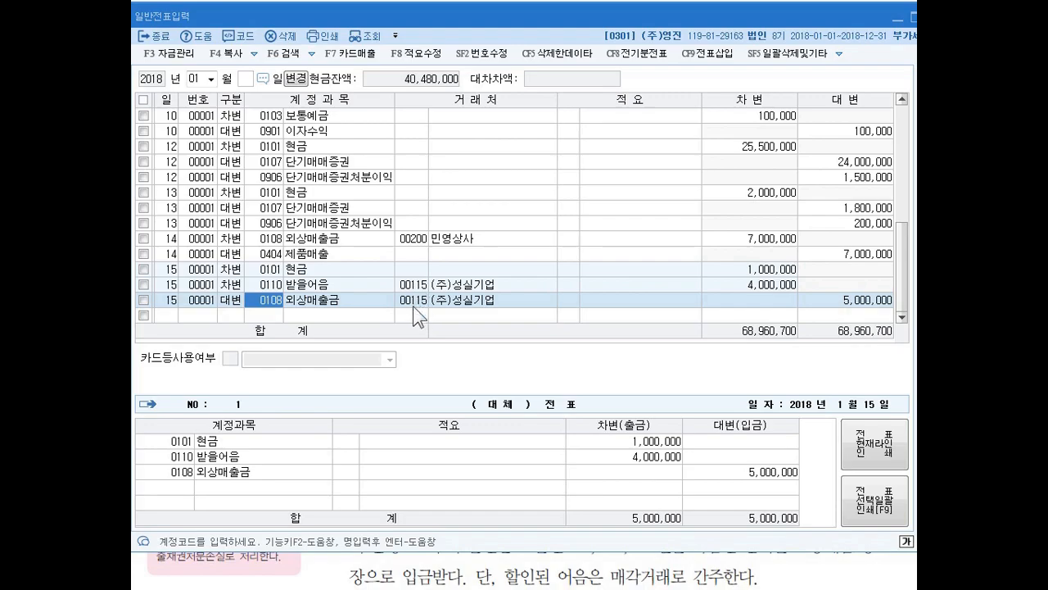
{"action": "left_click", "coordinate": [378, 315]}
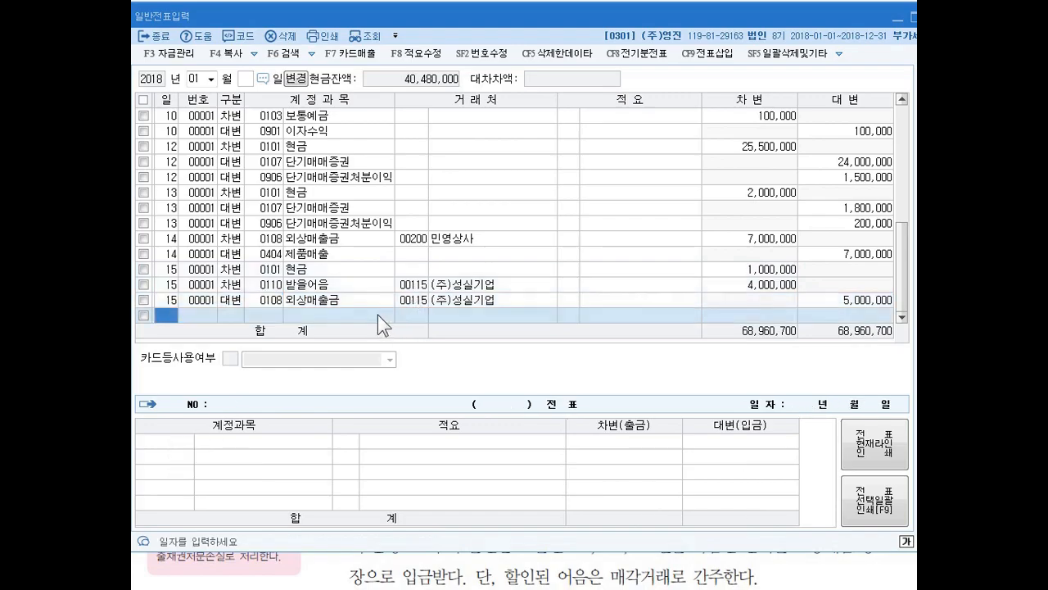
- Switch to the textbook page and look through the transaction problems from number 15 to number 21
{"action": "left_click", "coordinate": [483, 1]}
{"action": "left_click", "coordinate": [483, 211]}
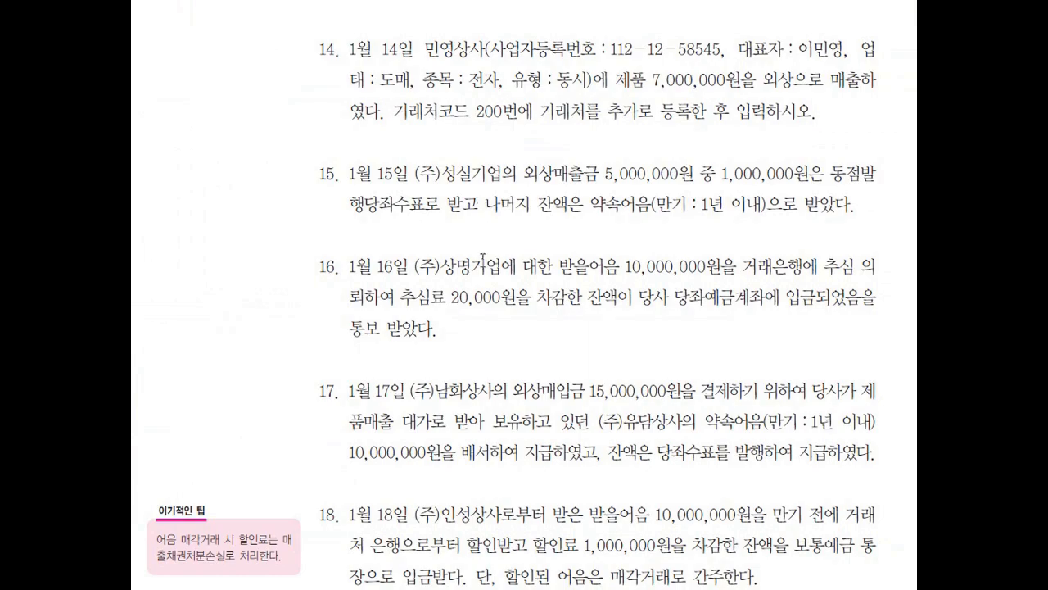
{"action": "scroll", "coordinate": [471, 276], "scroll_direction": "down", "scroll_amount": 2}
{"action": "scroll", "coordinate": [470, 270], "scroll_direction": "down", "scroll_amount": 1}
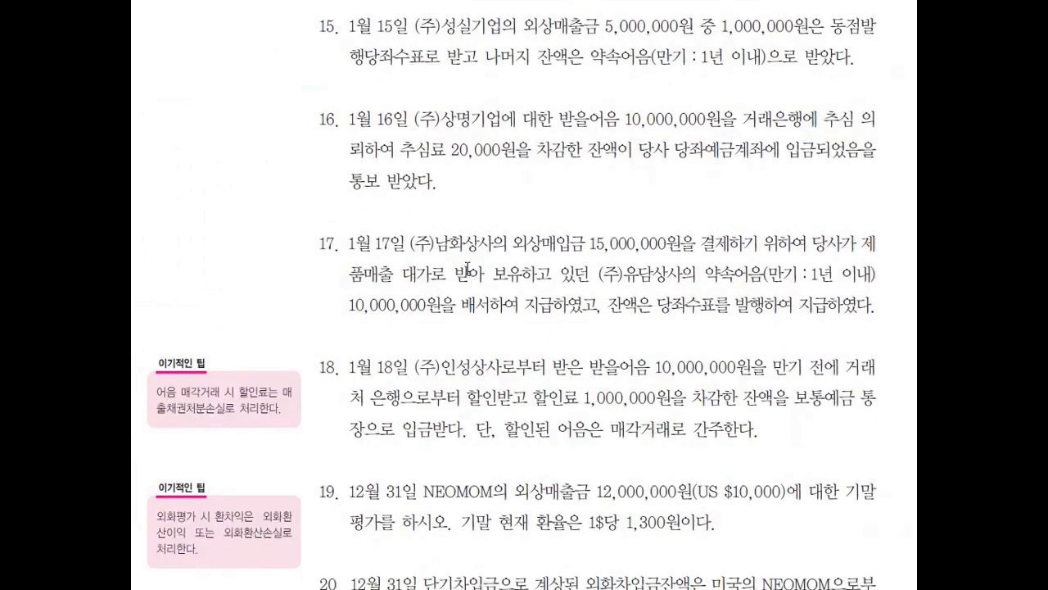
{"action": "scroll", "coordinate": [468, 266], "scroll_direction": "down", "scroll_amount": 8}
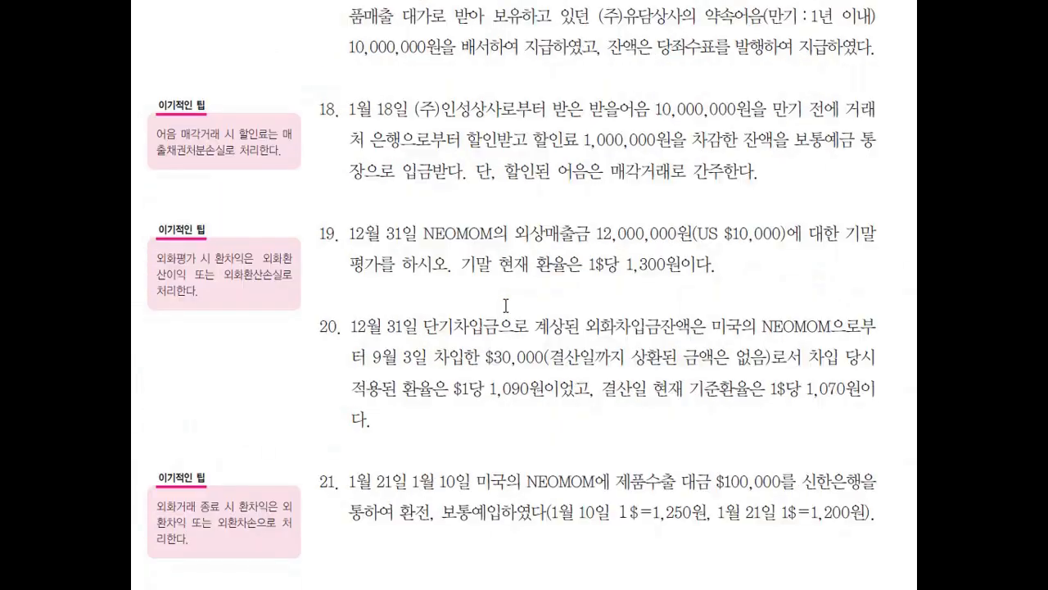
{"action": "scroll", "coordinate": [513, 432], "scroll_direction": "up", "scroll_amount": 10}
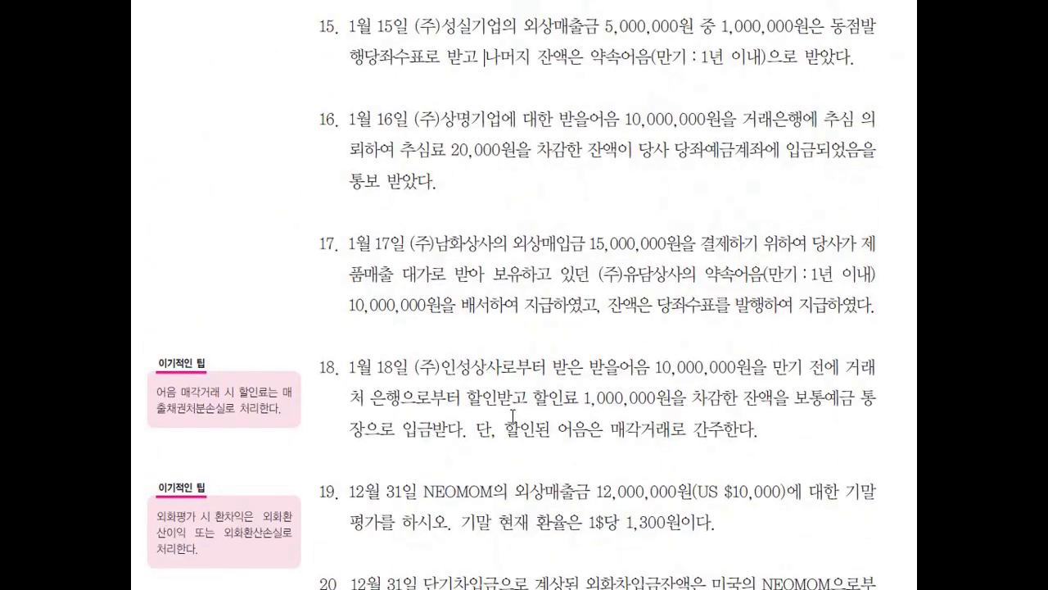
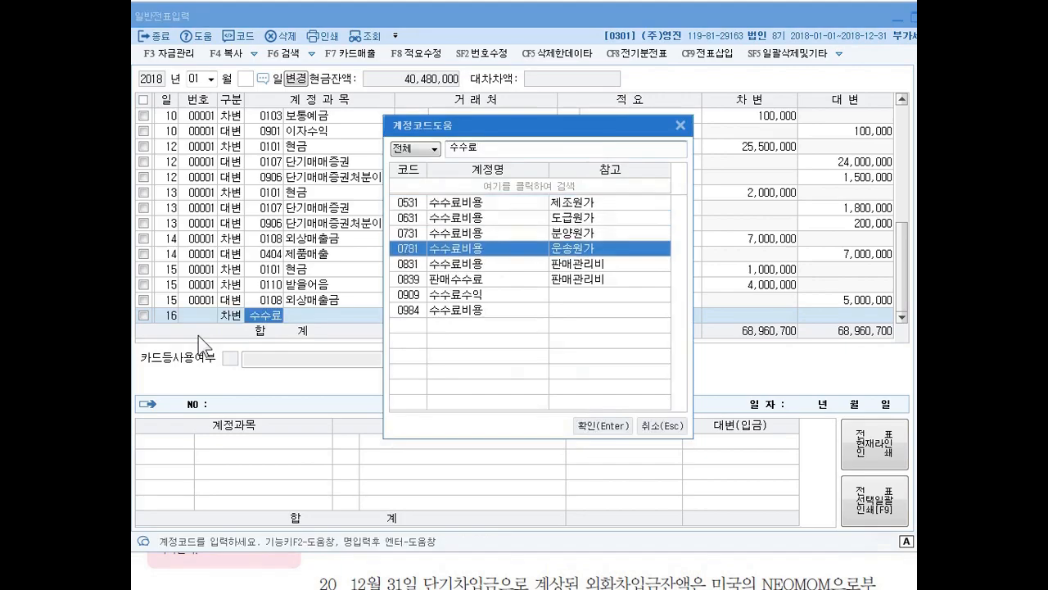
- Enter the day 16 debit line for 0831 수수료비용 (판매관리비) with an amount of 20,000
{"action": "key", "text": "Up"}
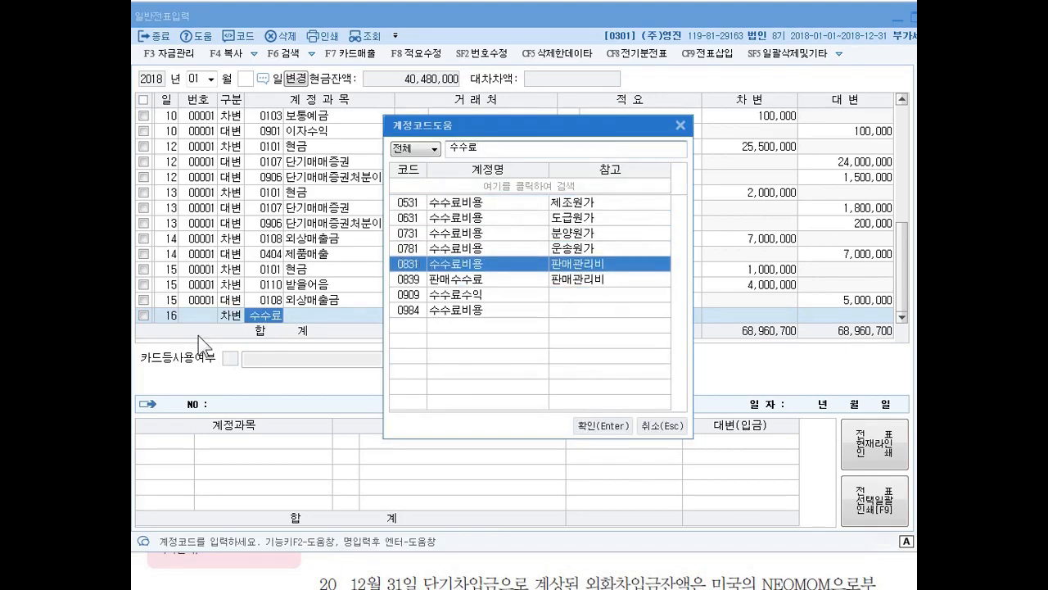
{"action": "key", "text": "Return"}
{"action": "key", "text": "Return"}
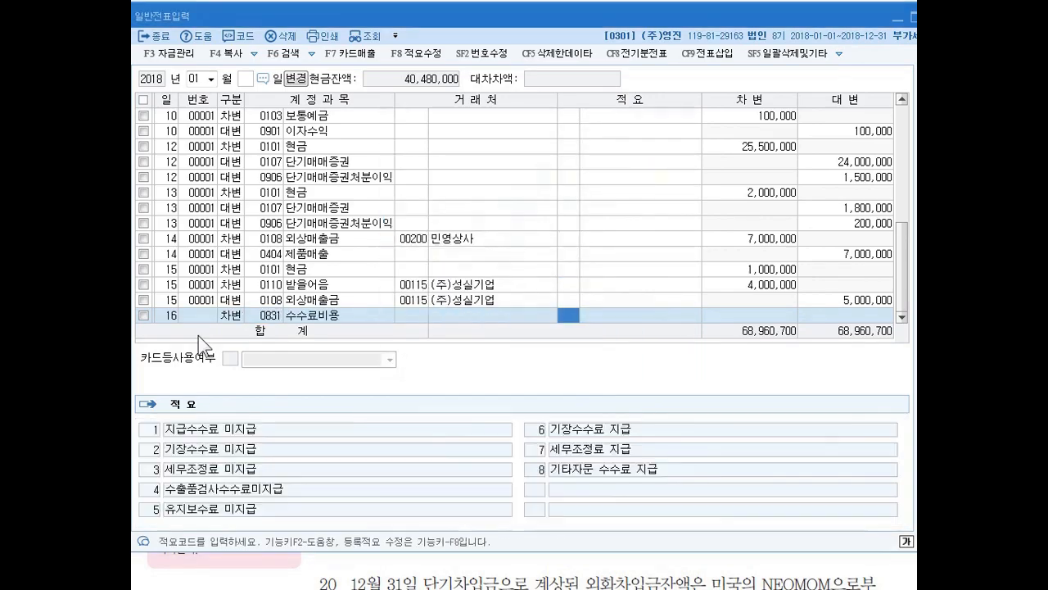
{"action": "key", "text": "Return"}
{"action": "type", "text": "20,000"}
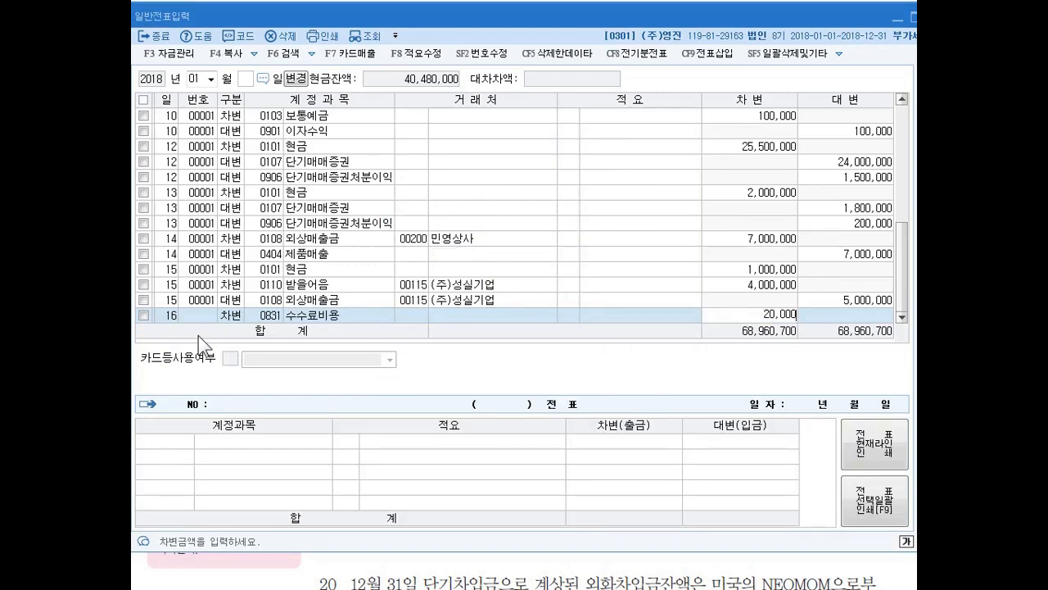
{"action": "key", "text": "Return"}
- Add a day 16 debit line for 0102 당좌예금 with an amount of 9,980,000
{"action": "key", "text": "Return"}
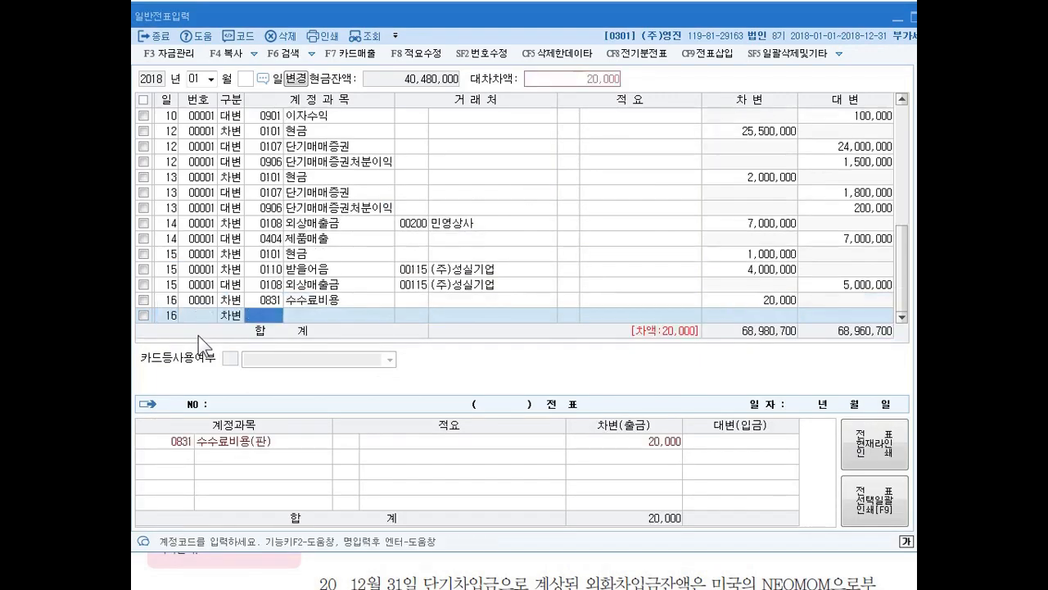
{"action": "type", "text": "102"}
{"action": "key", "text": "Return"}
- Add a day 16 credit line for 0110 받을어음 with client 00162 (주)상명기업 and an amount of 10,000,000
{"action": "key", "text": "Return"}
{"action": "key", "text": "Return"}
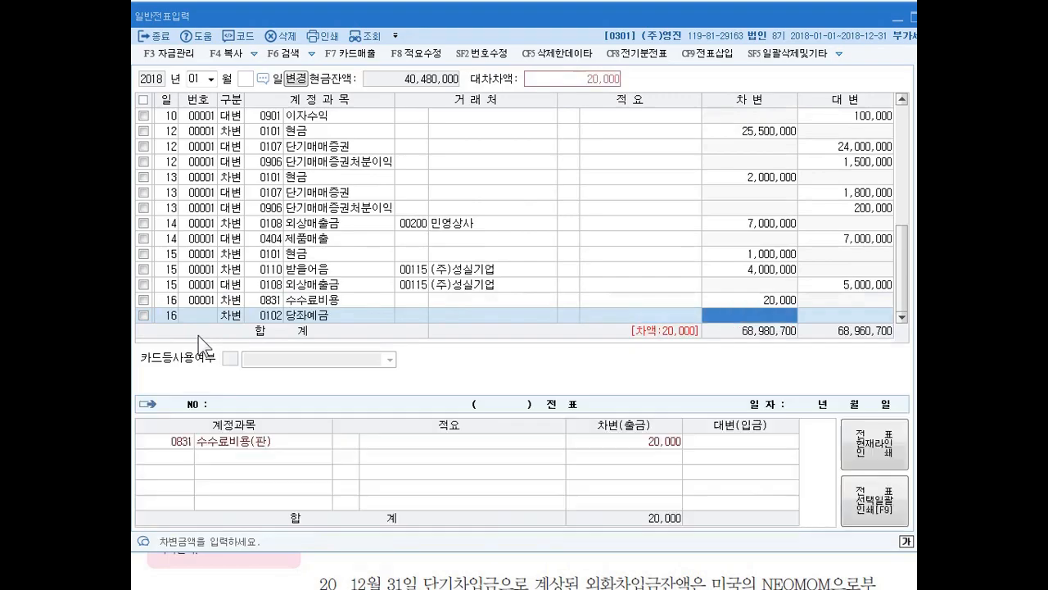
{"action": "type", "text": "9980000"}
{"action": "key", "text": "Return"}
{"action": "key", "text": "Return"}
{"action": "type", "text": "4"}
{"action": "key", "text": "Return"}
{"action": "type", "text": "110"}
{"action": "key", "text": "Return"}
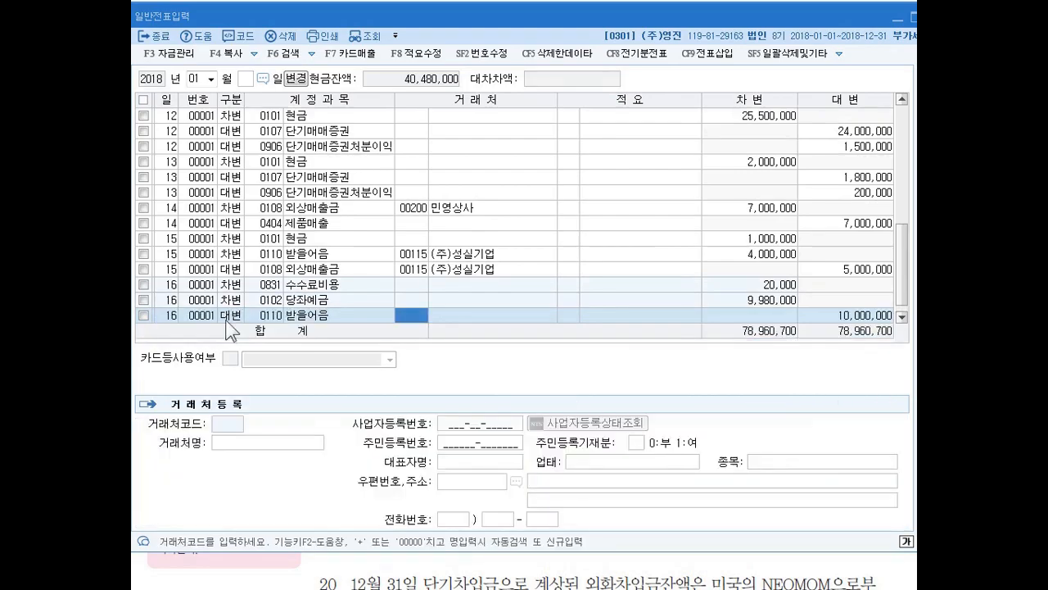
{"action": "type", "text": "사ㅇ명"}
{"action": "key", "text": "Return"}
{"action": "key", "text": "Return"}
{"action": "key", "text": "Return"}
{"action": "key", "text": "Return"}
- Review the day 16 voucher lines for 수수료비용, 당좌예금 and 받을어음, and return to the next empty line
{"action": "key", "text": "Up"}
{"action": "key", "text": "Up"}
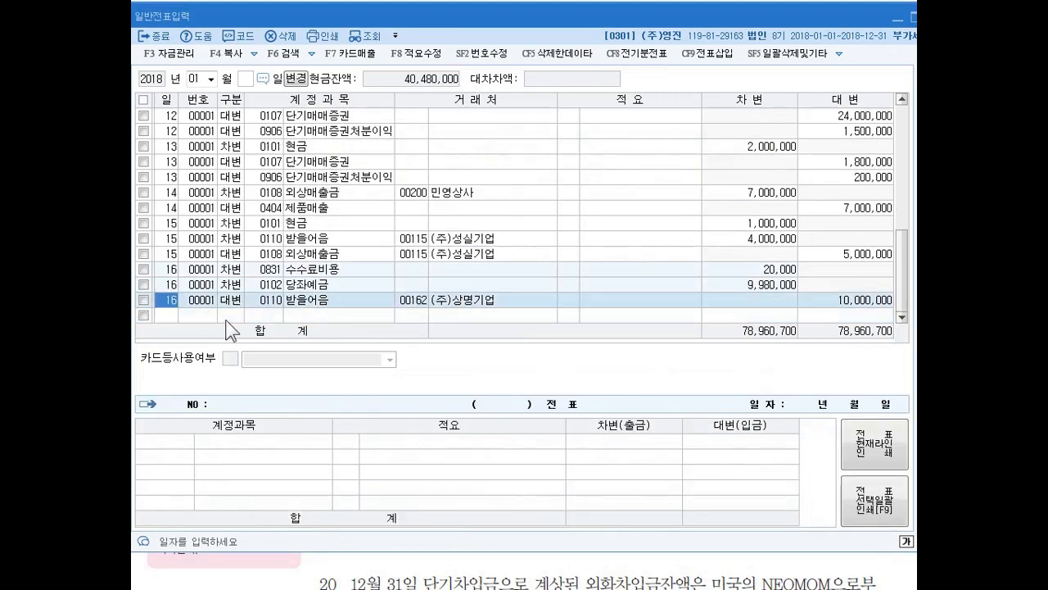
{"action": "key", "text": "Return"}
{"action": "key", "text": "Return"}
{"action": "key", "text": "Return"}
{"action": "key", "text": "Return"}
{"action": "key", "text": "Return"}
{"action": "key", "text": "Return"}
{"action": "key", "text": "Return"}
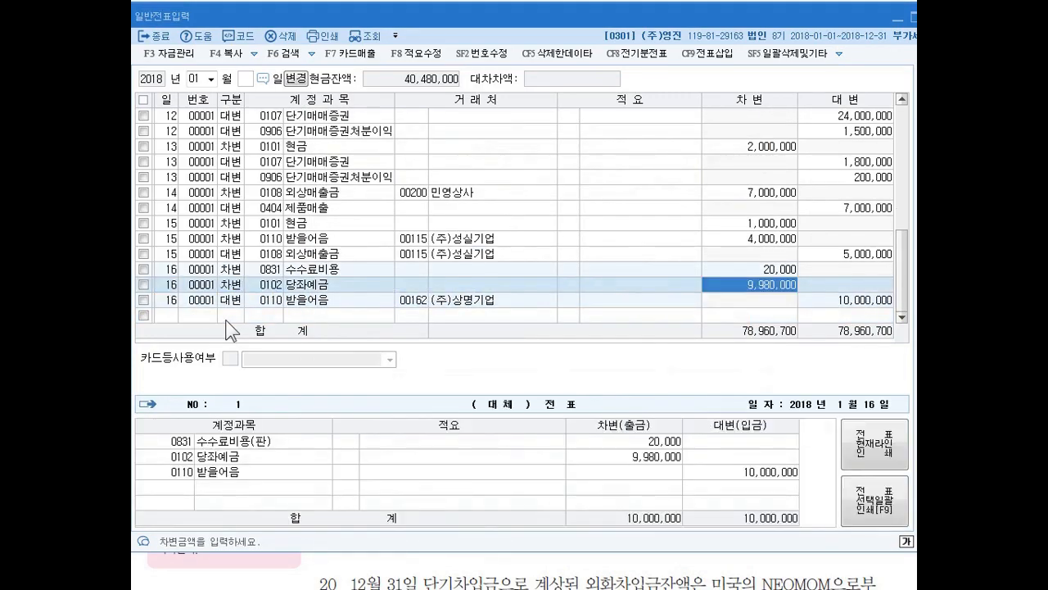
{"action": "key", "text": "Up"}
{"action": "key", "text": "Down"}
{"action": "key", "text": "Down"}
{"action": "key", "text": "Down"}
{"action": "key", "text": "Up"}
{"action": "key", "text": "Up"}
{"action": "key", "text": "Return"}
{"action": "key", "text": "Return"}
{"action": "key", "text": "Return"}
{"action": "key", "text": "Return"}
{"action": "key", "text": "Return"}
{"action": "key", "text": "Return"}
{"action": "key", "text": "Return"}
{"action": "key", "text": "Up"}
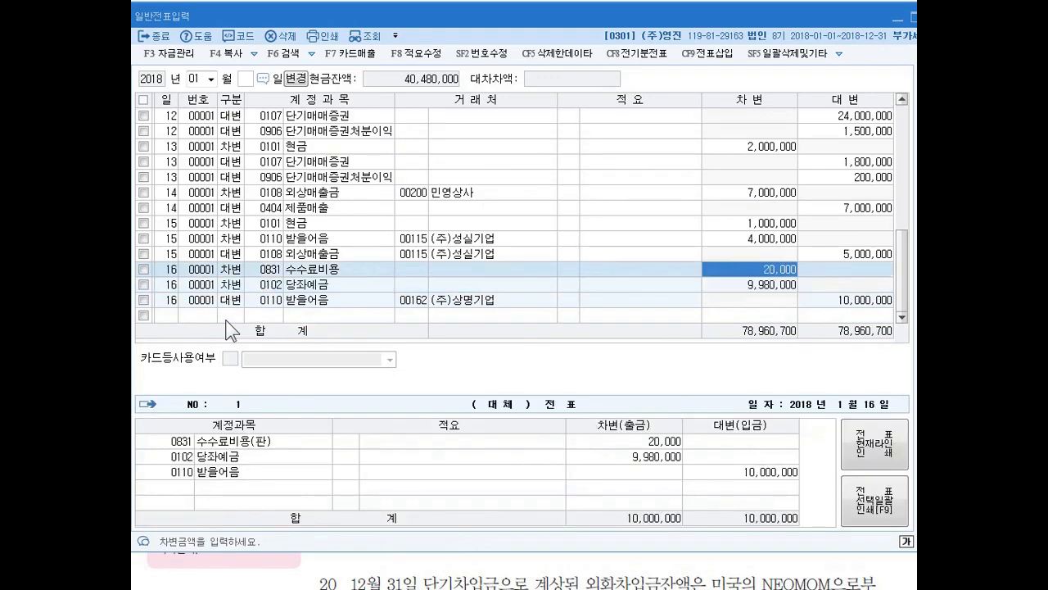
{"action": "key", "text": "Down"}
{"action": "key", "text": "Down"}
{"action": "key", "text": "Return"}
{"action": "key", "text": "Return"}
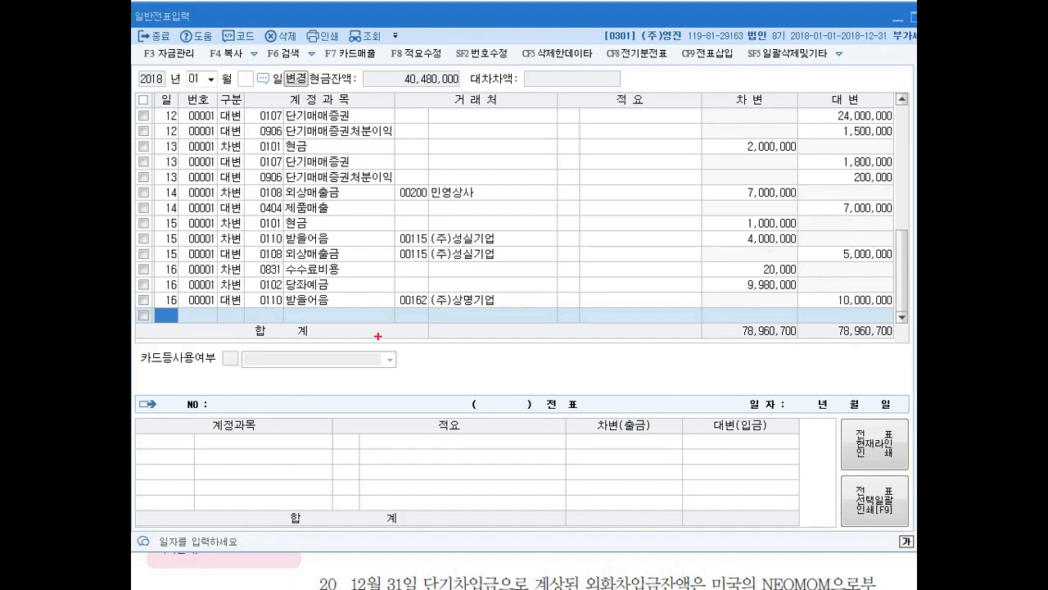
{"action": "left_click_drag", "start_coordinate": [739, 288], "coordinate": [778, 298]}
{"action": "left_click_drag", "start_coordinate": [719, 279], "coordinate": [698, 295]}
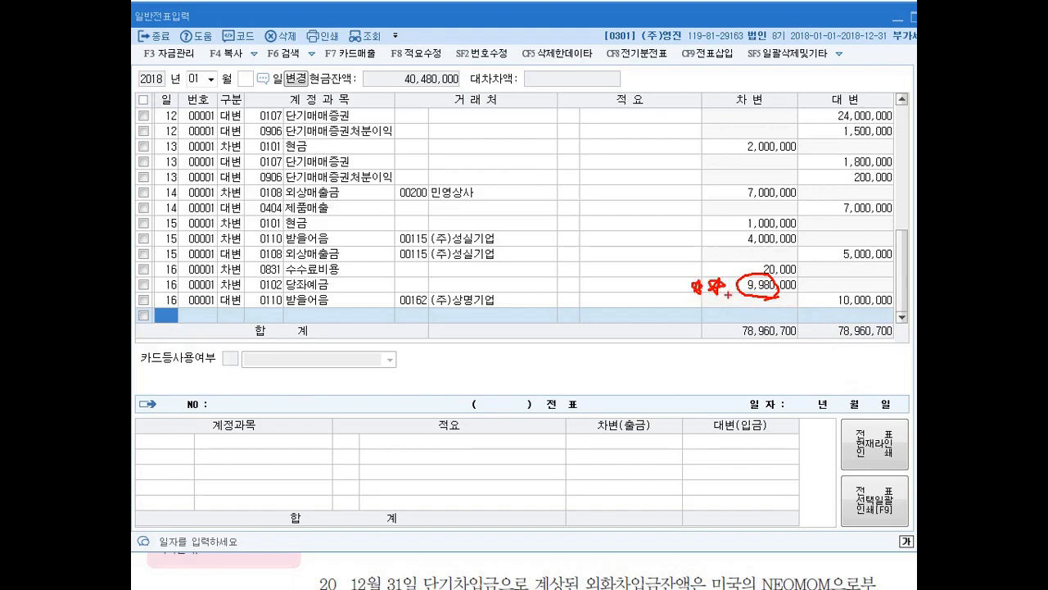
{"action": "left_click_drag", "start_coordinate": [749, 262], "coordinate": [758, 261]}
{"action": "mouse_move", "coordinate": [830, 293]}
{"action": "left_mouse_down"}
{"action": "mouse_move", "coordinate": [826, 308]}
{"action": "mouse_move", "coordinate": [838, 295]}
{"action": "left_mouse_up"}
{"action": "left_click_drag", "start_coordinate": [725, 270], "coordinate": [737, 264]}
{"action": "mouse_move", "coordinate": [808, 260]}
{"action": "left_mouse_down"}
{"action": "mouse_move", "coordinate": [799, 281]}
{"action": "mouse_move", "coordinate": [811, 277]}
{"action": "left_mouse_up"}
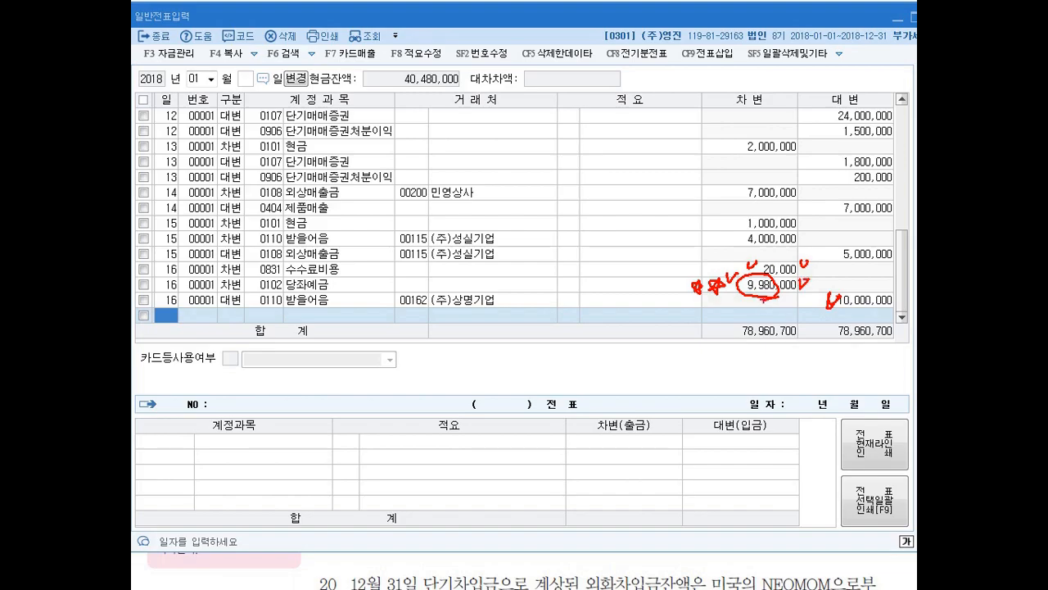
{"action": "key", "text": "Escape"}
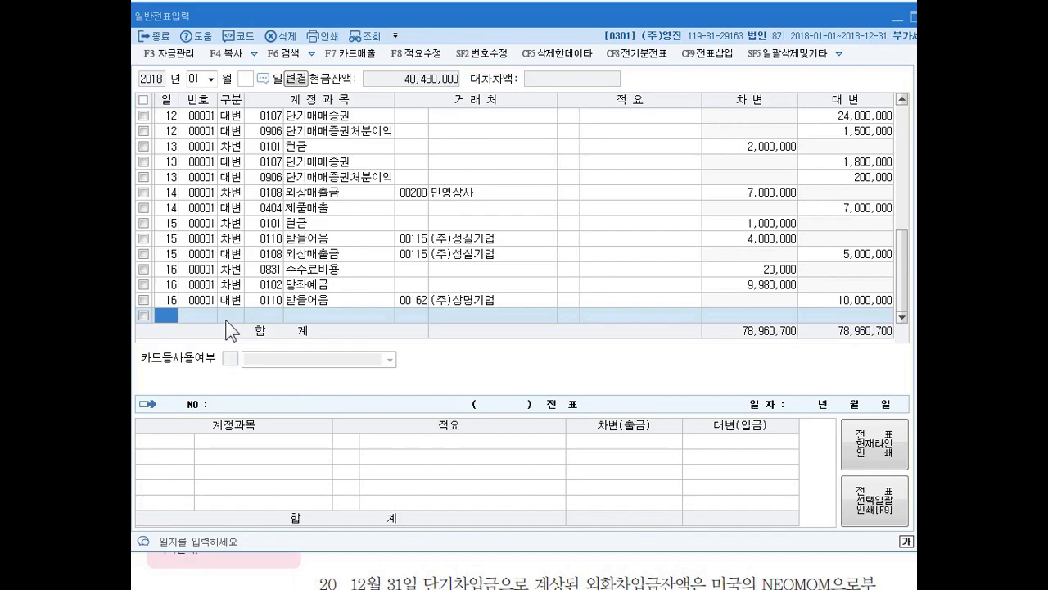
- Enter a day 17 debit line for 0251 외상매입금 with client 00410 (주)남화상사 and an amount of 15,000,000
{"action": "type", "text": "17"}
{"action": "key", "text": "Return"}
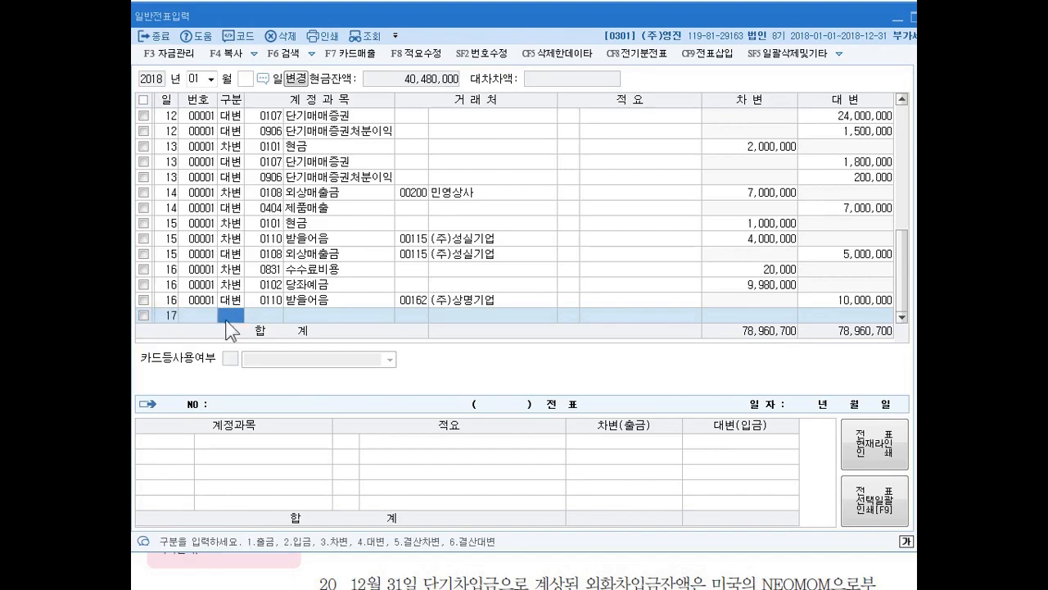
{"action": "type", "text": "3"}
{"action": "key", "text": "Return"}
{"action": "type", "text": "251"}
{"action": "key", "text": "Return"}
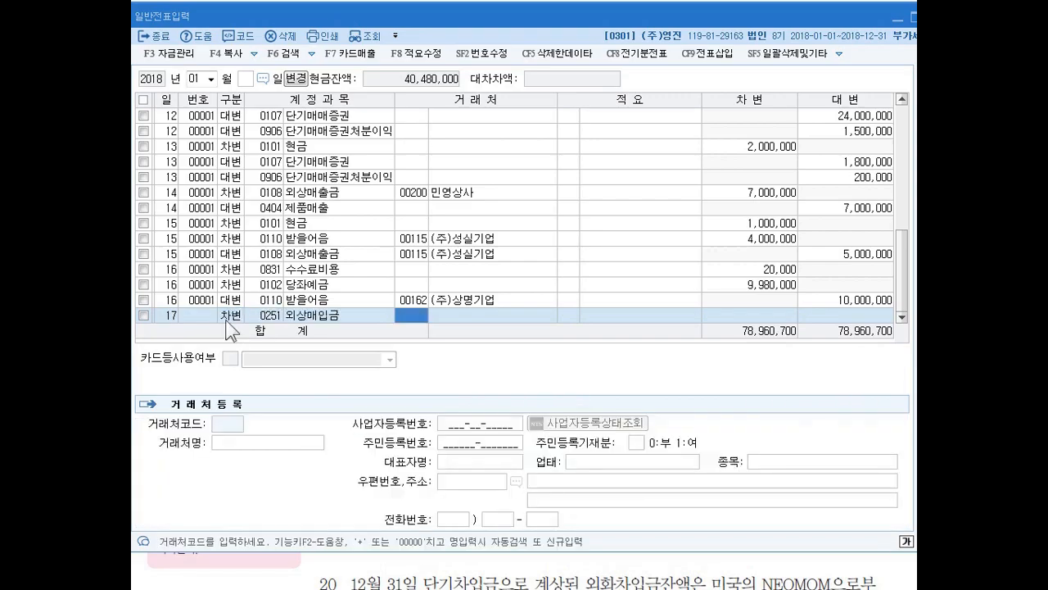
{"action": "type", "text": "남호ㅏ"}
{"action": "key", "text": "Return"}
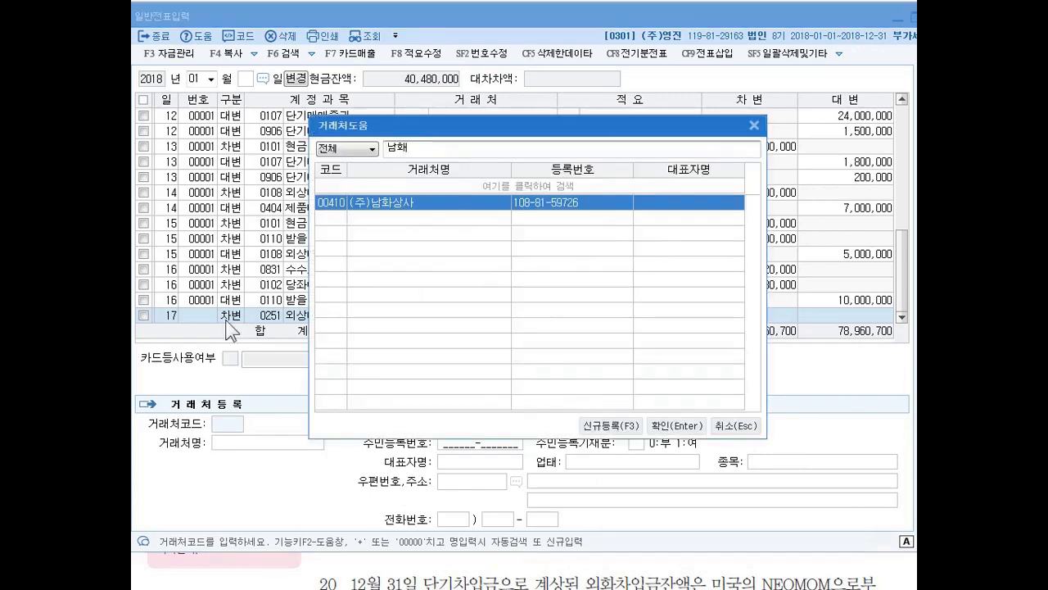
{"action": "key", "text": "Return"}
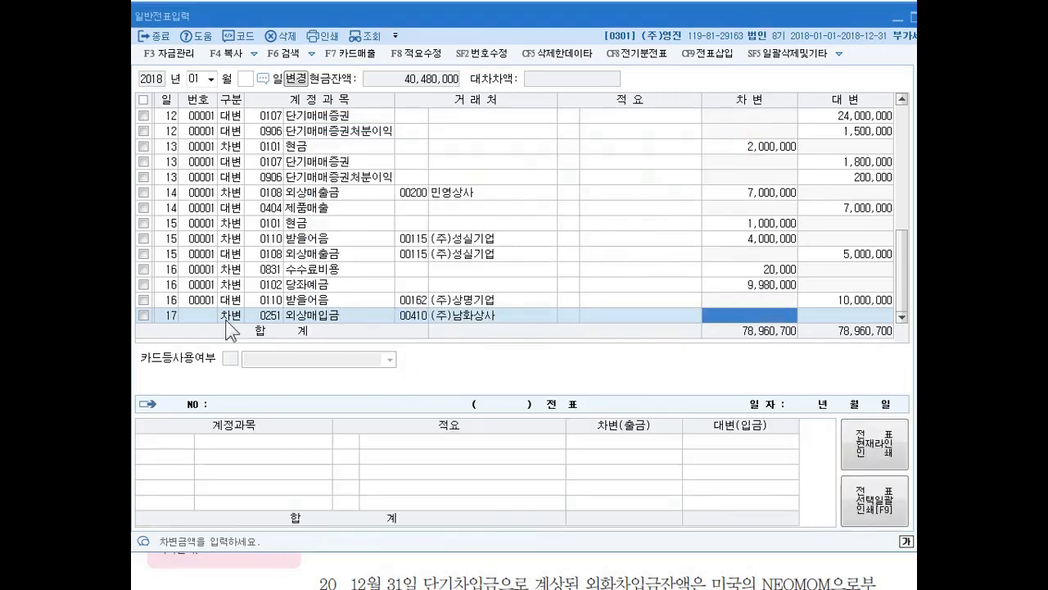
{"action": "type", "text": "15000000"}
{"action": "key", "text": "Return"}
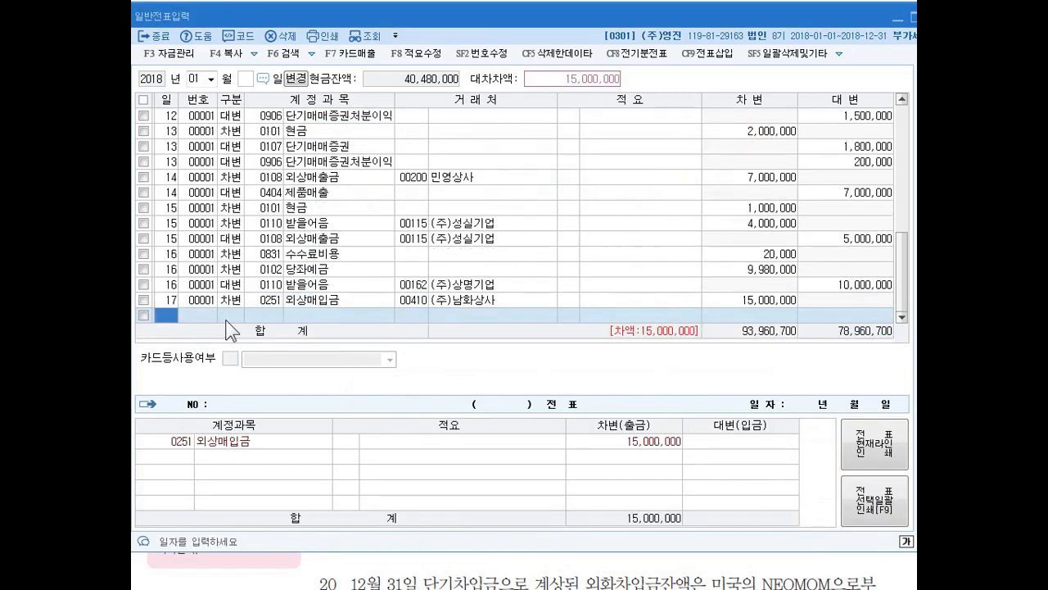
- Add a day 17 credit line for 0110 받을어음 with client 00203 (주)유담상사
{"action": "type", "text": "17"}
{"action": "key", "text": "Return"}
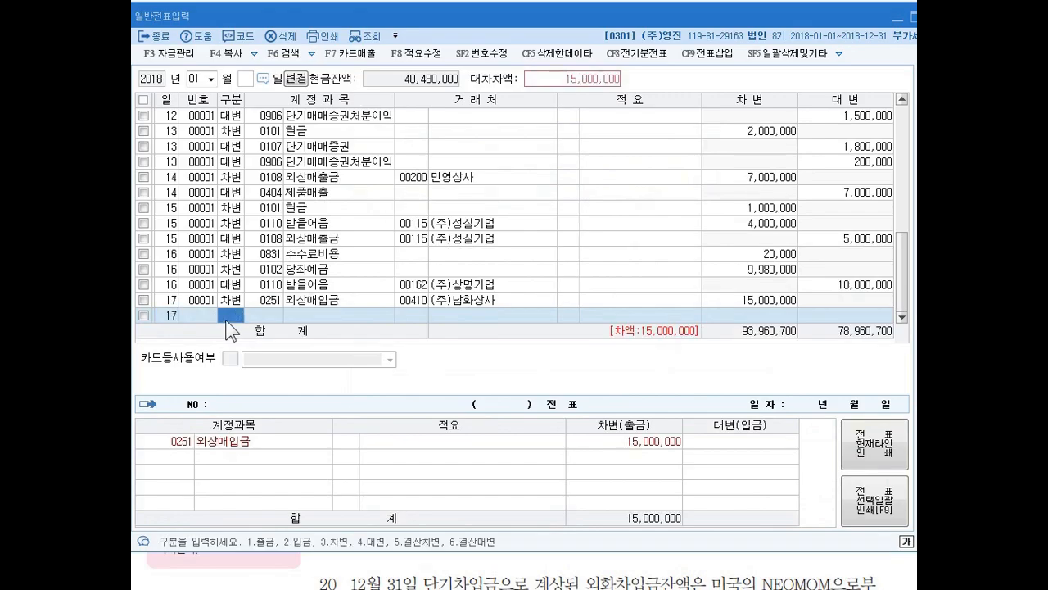
{"action": "type", "text": "4"}
{"action": "key", "text": "Return"}
{"action": "type", "text": "110"}
{"action": "key", "text": "Return"}
{"action": "type", "text": "유림"}
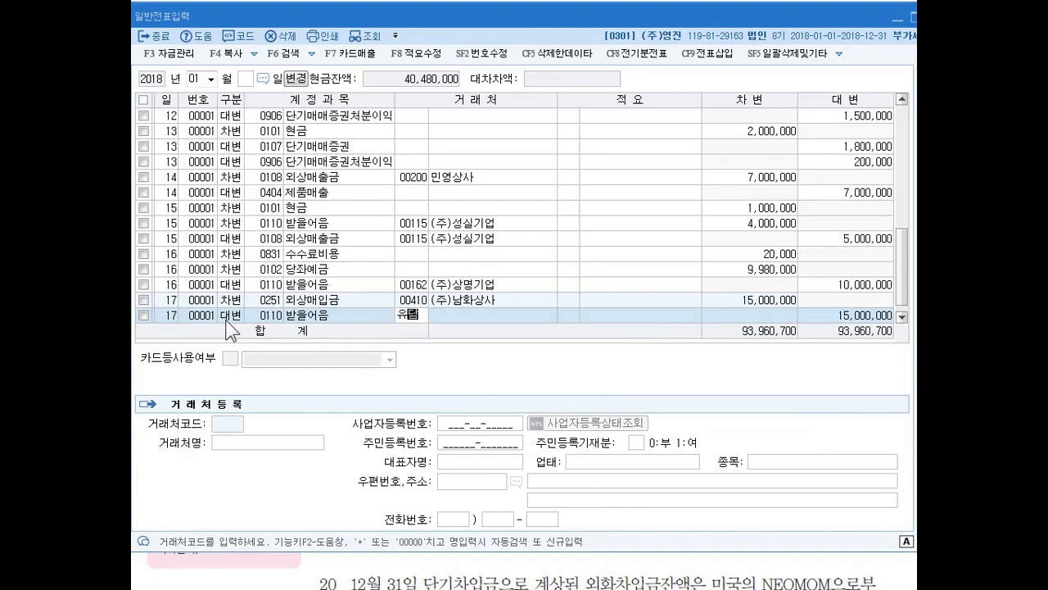
{"action": "key", "text": "Return"}
{"action": "key", "text": "Return"}
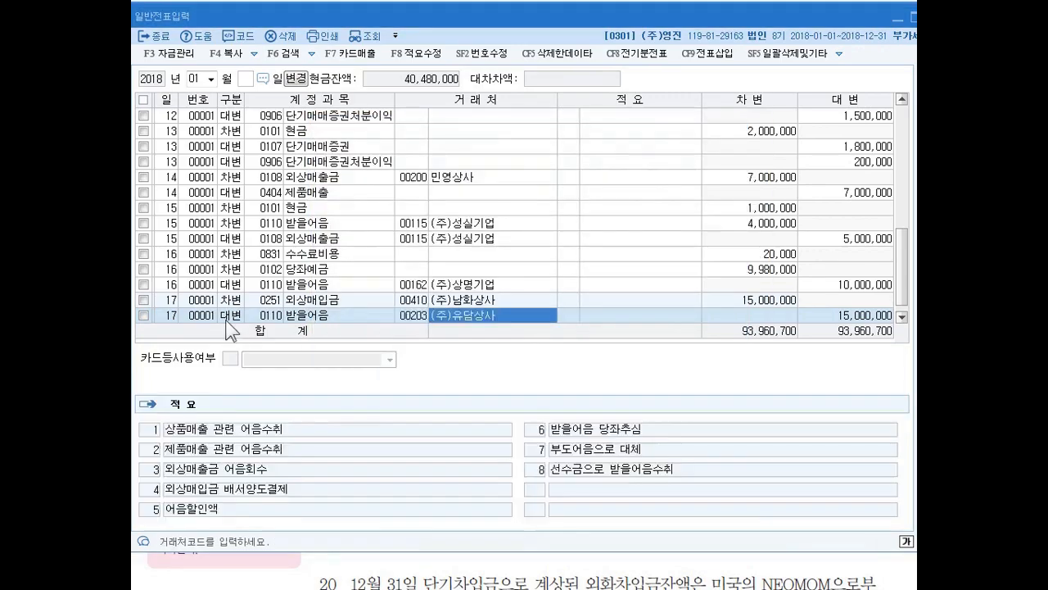
- Set the credit amount of the day 17 받을어음 line to 10,000,000
{"action": "key", "text": "Return"}
{"action": "key", "text": "Return"}
{"action": "key", "text": "Left"}
{"action": "key", "text": "Left"}
{"action": "key", "text": "Left"}
{"action": "key", "text": "Left"}
{"action": "key", "text": "Return"}
{"action": "key", "text": "Return"}
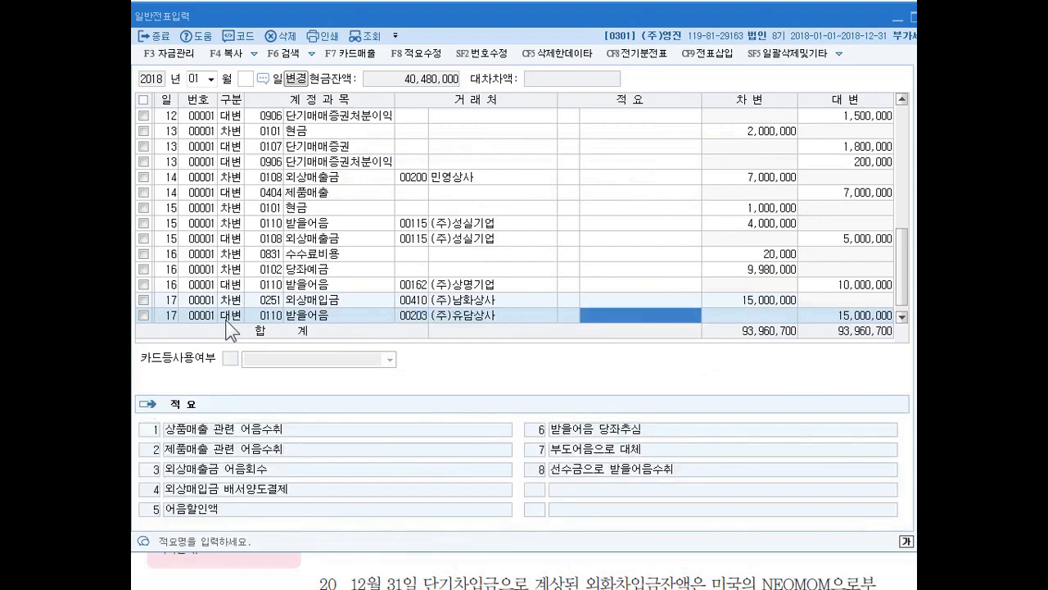
{"action": "key", "text": "Left"}
{"action": "key", "text": "Return"}
{"action": "key", "text": "Return"}
{"action": "key", "text": "Left"}
{"action": "key", "text": "Left"}
{"action": "key", "text": "Left"}
{"action": "key", "text": "Down"}
{"action": "key", "text": "Up"}
{"action": "key", "text": "Return"}
{"action": "key", "text": "Return"}
{"action": "key", "text": "Return"}
{"action": "key", "text": "Return"}
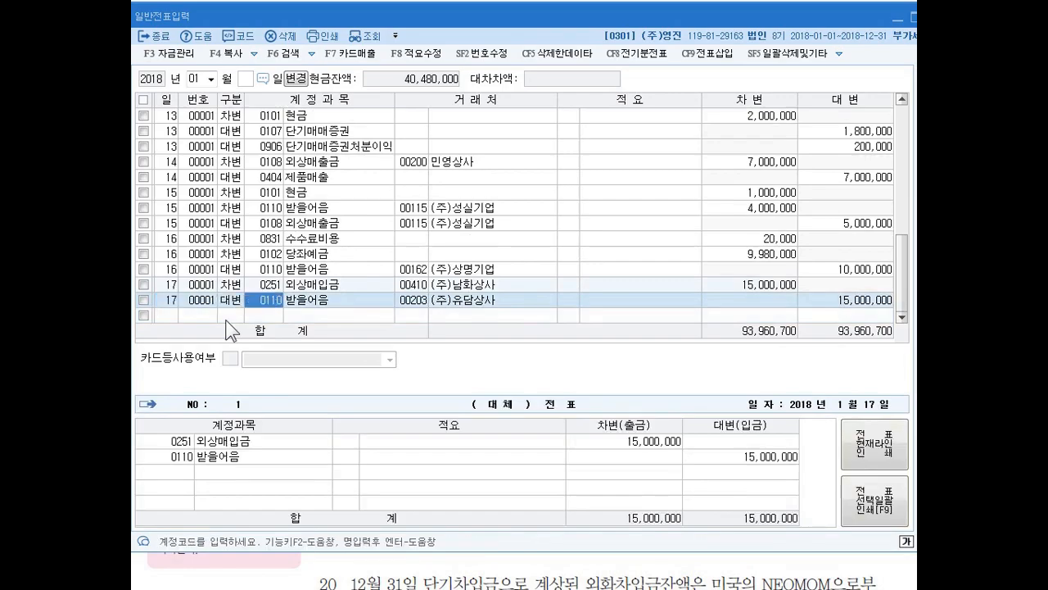
{"action": "key", "text": "Left"}
{"action": "key", "text": "Left"}
{"action": "key", "text": "Return"}
{"action": "key", "text": "Left"}
{"action": "key", "text": "Left"}
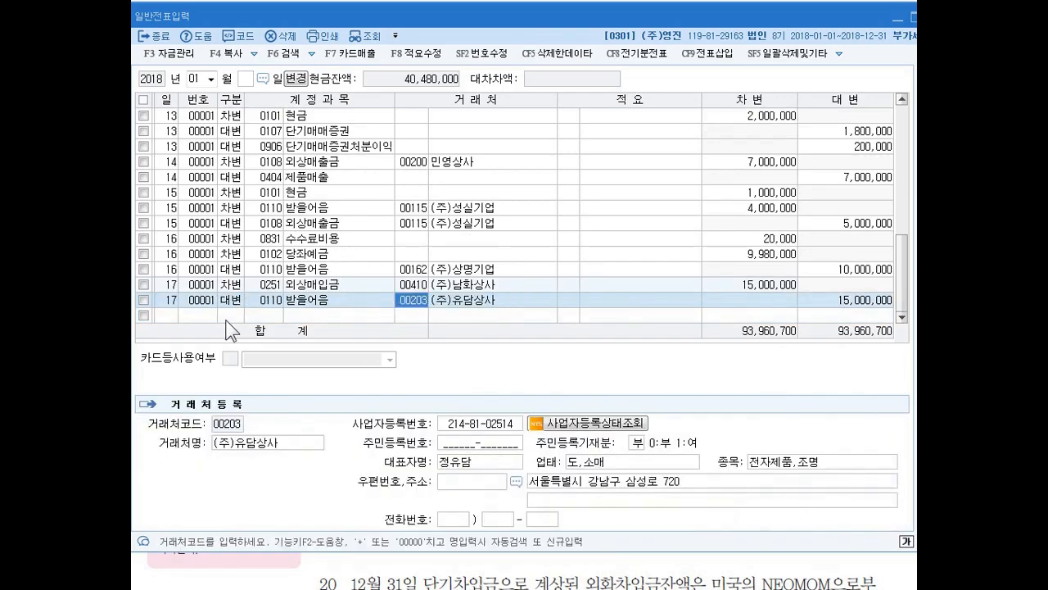
{"action": "key", "text": "Return"}
{"action": "key", "text": "Return"}
{"action": "key", "text": "Return"}
{"action": "key", "text": "Up"}
{"action": "key", "text": "Return"}
{"action": "key", "text": "Return"}
{"action": "key", "text": "Return"}
{"action": "key", "text": "Return"}
{"action": "key", "text": "Return"}
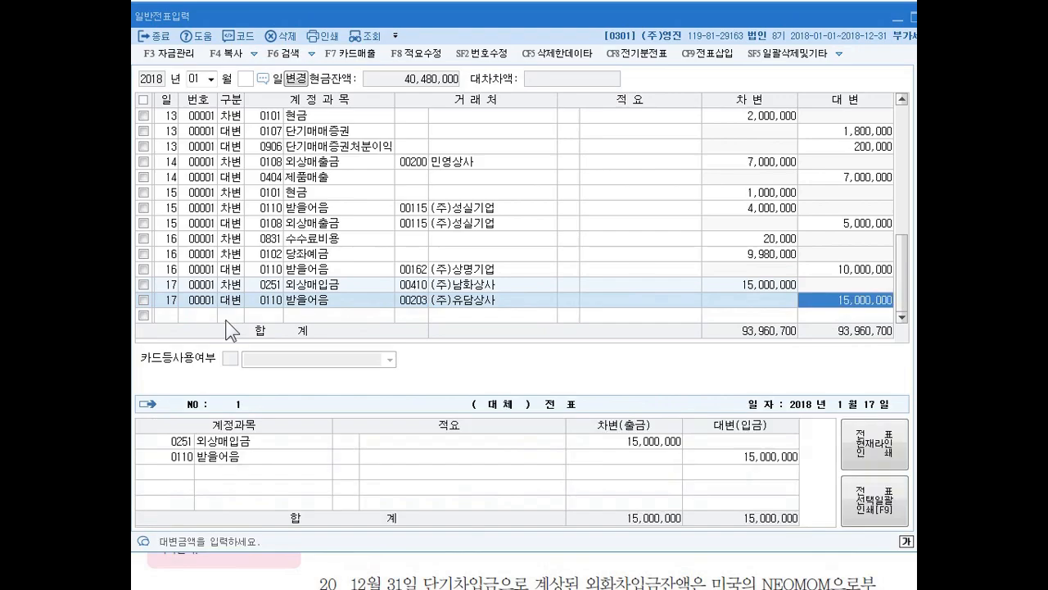
{"action": "type", "text": "10000000"}
{"action": "key", "text": "Return"}
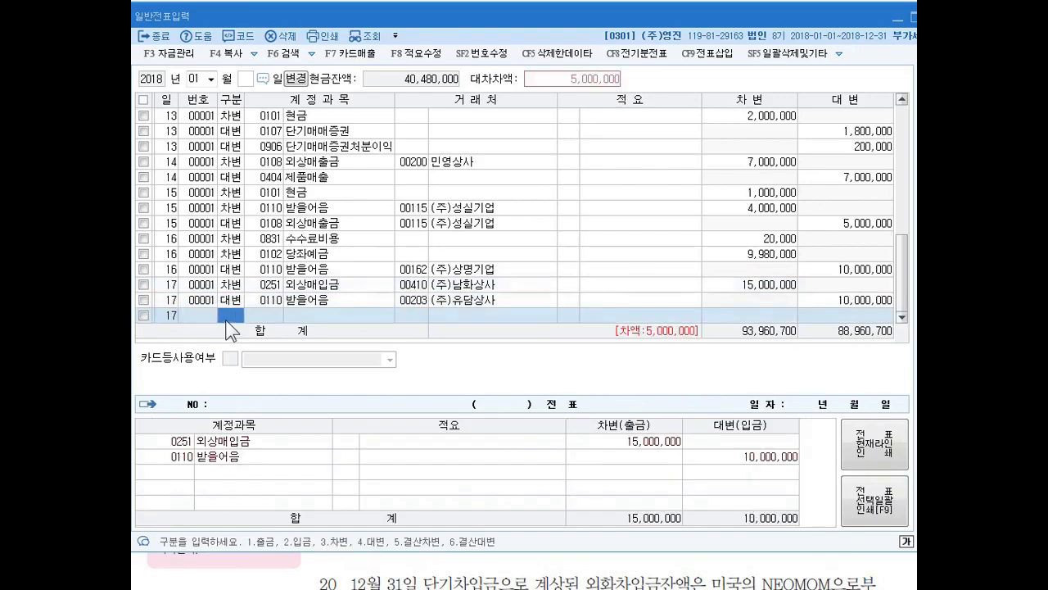
- Add a day 17 credit line for 0102 당좌예금 with the remaining 5,000,000
{"action": "type", "text": "4"}
{"action": "key", "text": "Return"}
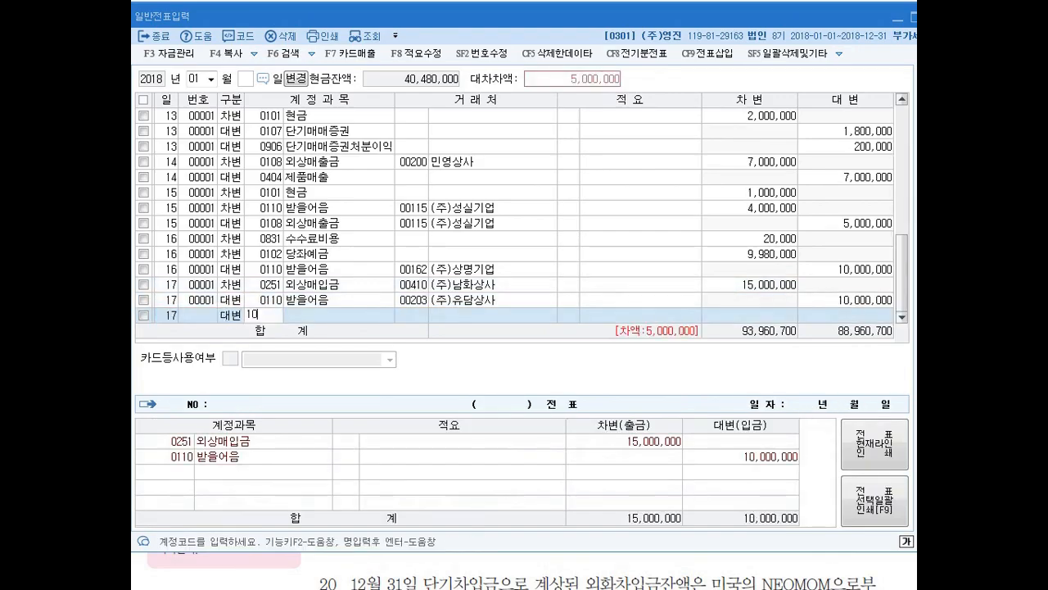
{"action": "type", "text": "0102"}
{"action": "key", "text": "Return"}
- Enter a day 18 debit line for 0956 매출채권처분손실, found by searching 매출채, with an amount of 1,000,000
{"action": "key", "text": "Return"}
{"action": "key", "text": "Return"}
{"action": "key", "text": "Return"}
{"action": "type", "text": "18"}
{"action": "key", "text": "Return"}
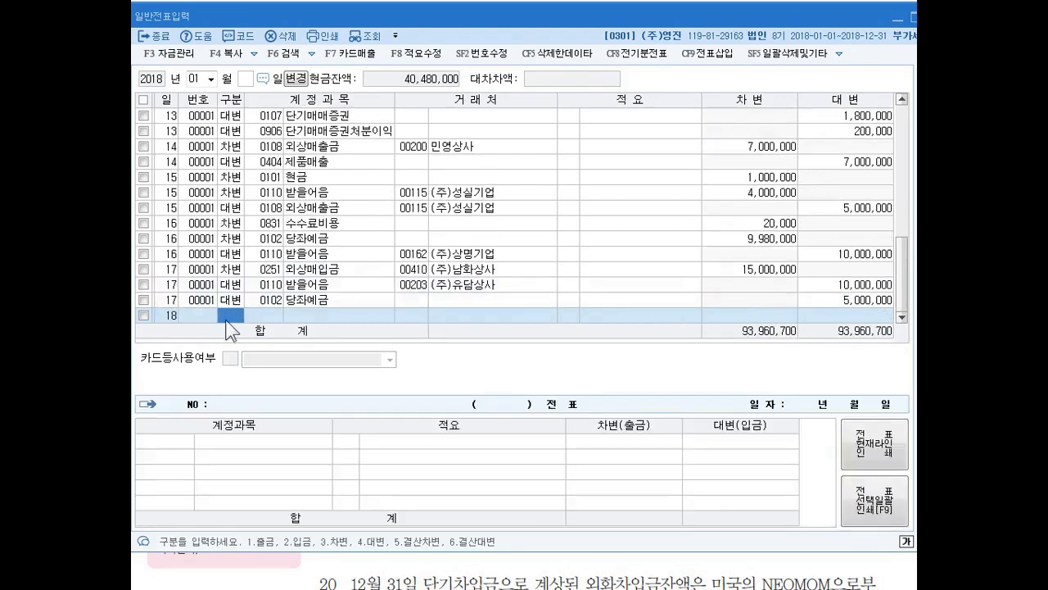
{"action": "type", "text": "3"}
{"action": "key", "text": "Return"}
{"action": "type", "text": "ㅁ"}
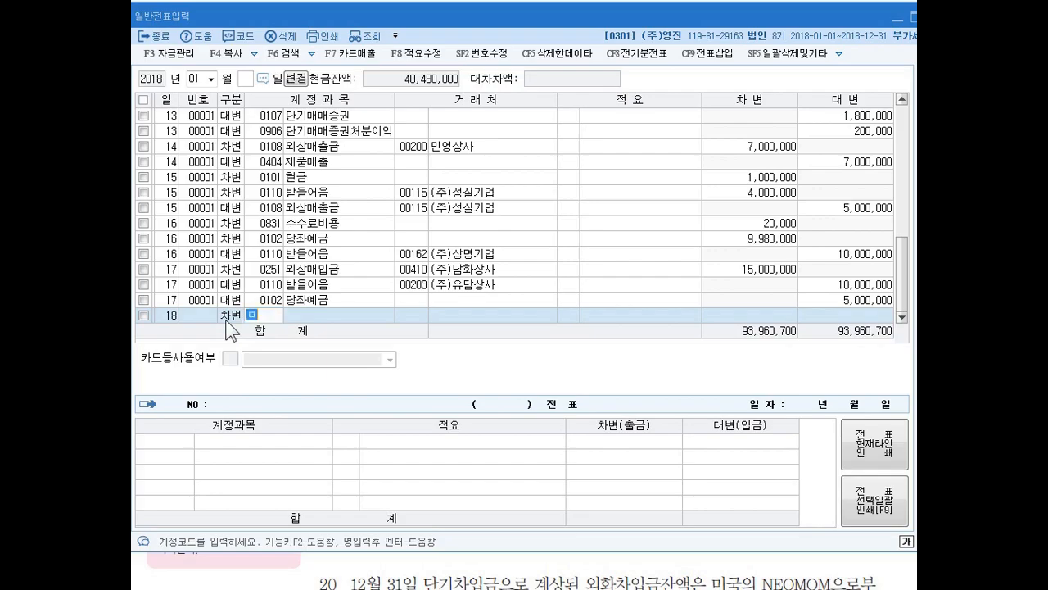
{"action": "type", "text": "매출"}
{"action": "key", "text": "Return"}
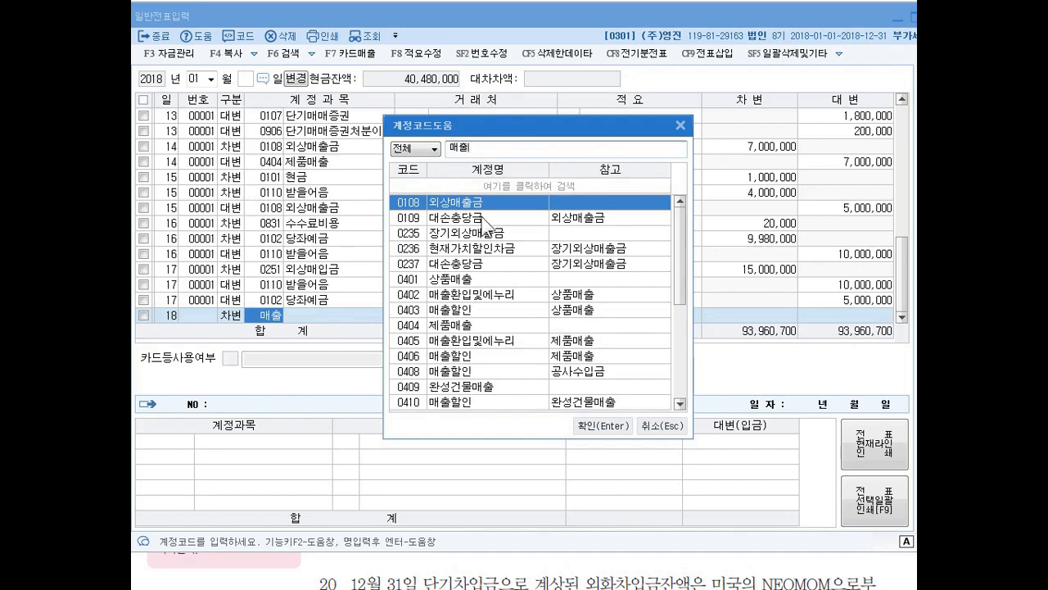
{"action": "type", "text": "채"}
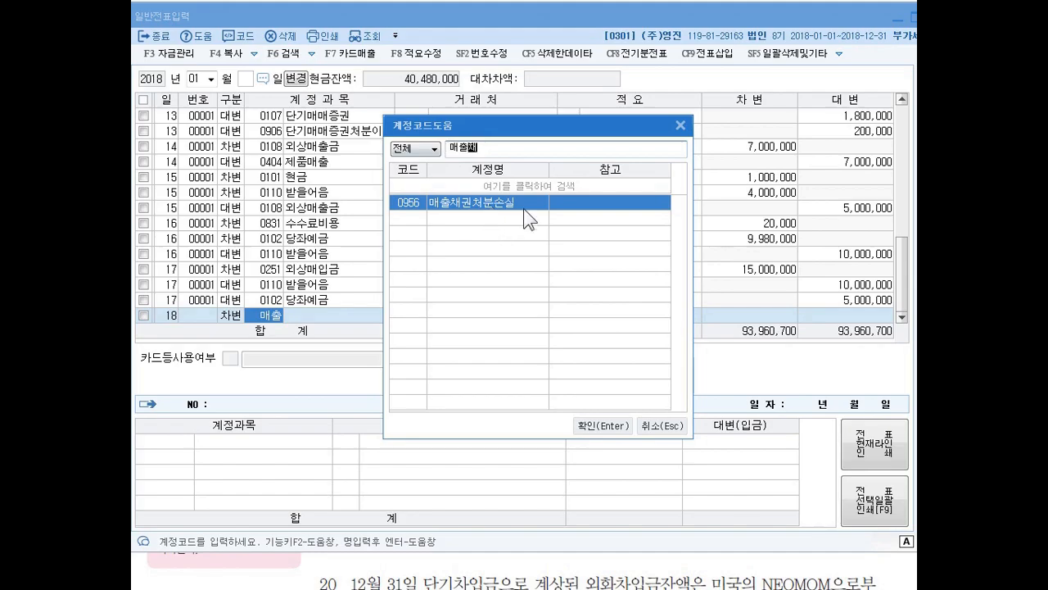
{"action": "key", "text": "Return"}
{"action": "key", "text": "Return"}
{"action": "key", "text": "Return"}
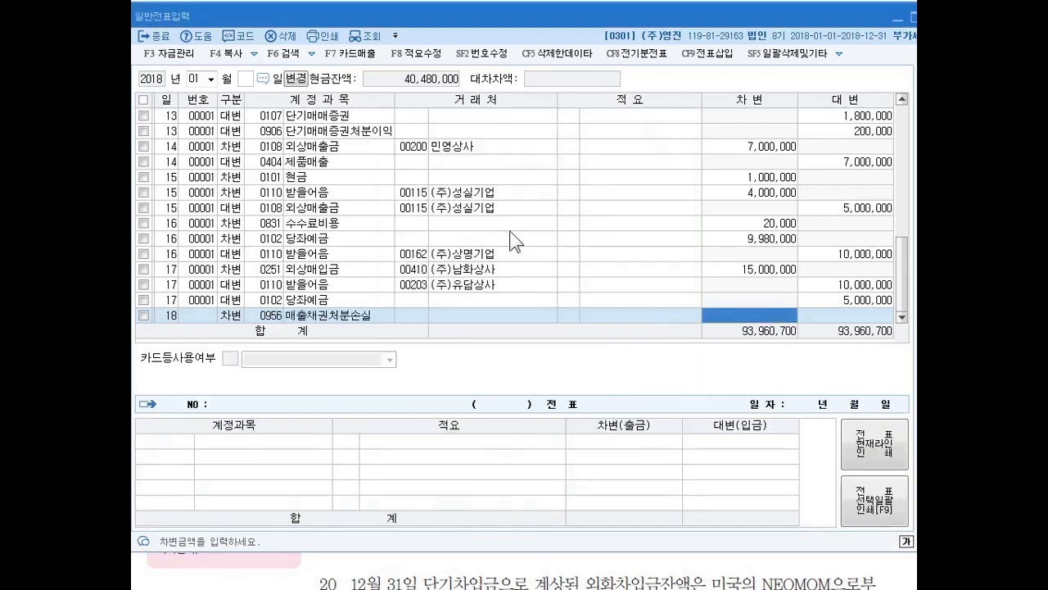
{"action": "type", "text": "1000000"}
{"action": "key", "text": "Return"}
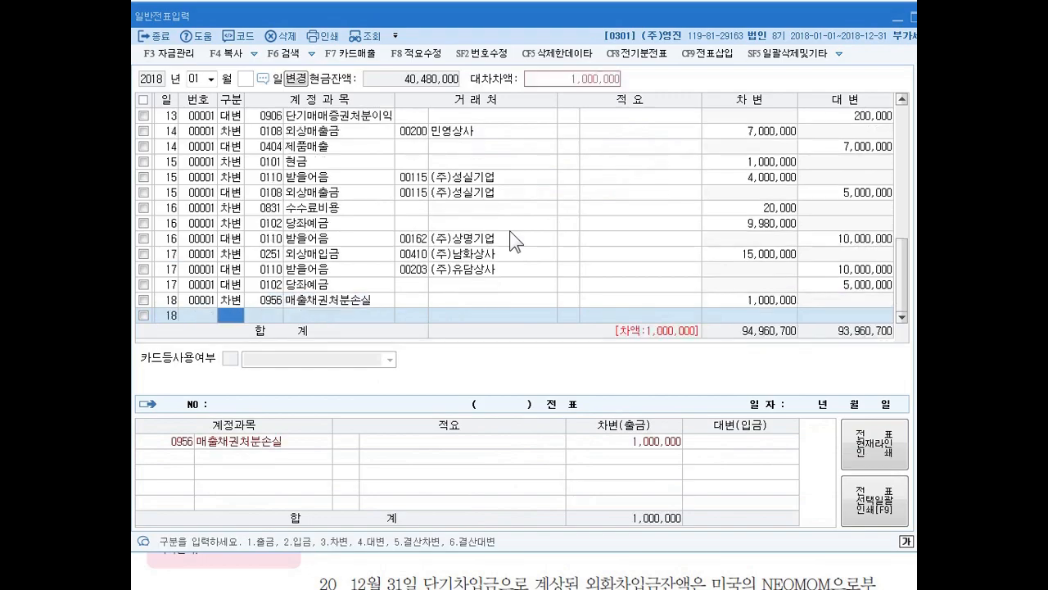
- Add a day 18 debit line for 0103 보통예금 with an amount of 9,000,000 and no client
{"action": "type", "text": "3"}
{"action": "key", "text": "Return"}
{"action": "type", "text": "103"}
{"action": "key", "text": "Return"}
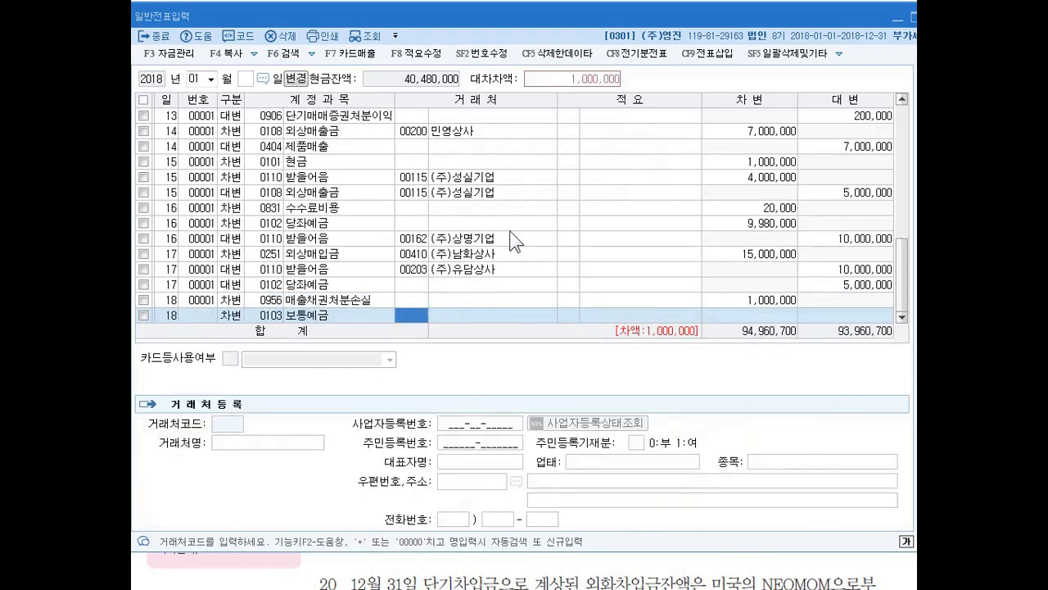
{"action": "key", "text": "Return"}
{"action": "key", "text": "Return"}
{"action": "type", "text": "9000000"}
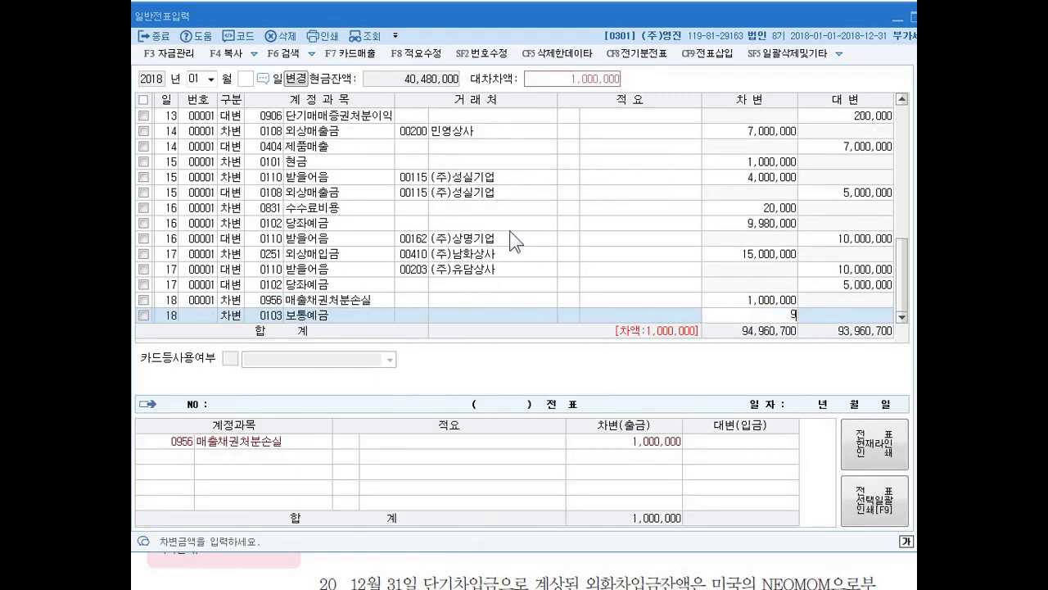
{"action": "key", "text": "Return"}
{"action": "key", "text": "Return"}
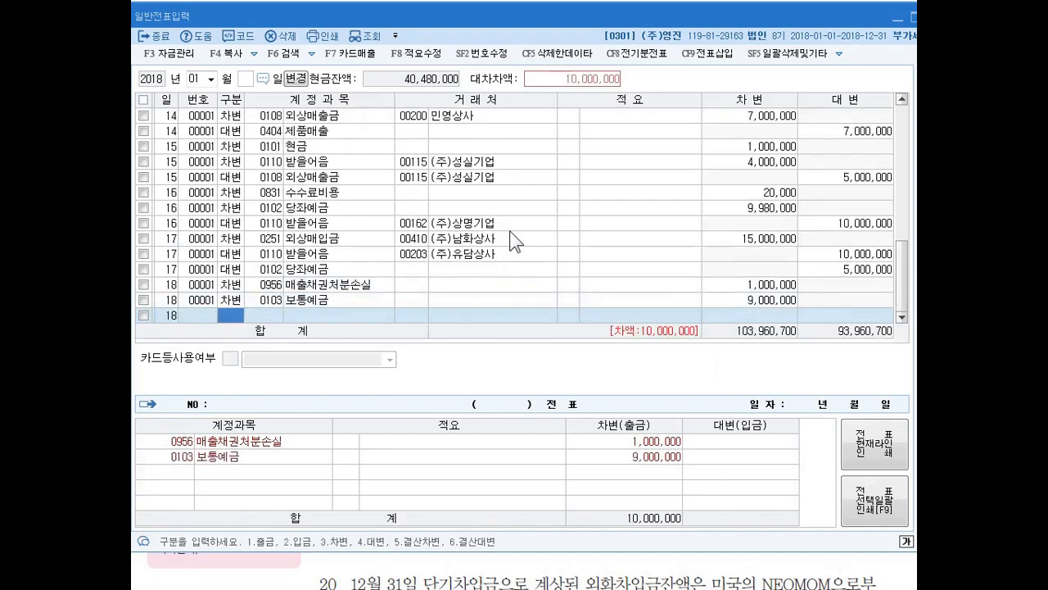
- Add a day 18 credit line for 0110 받을어음 of 10,000,000 with client 00201 (주)인성상사, found by searching 인성
{"action": "type", "text": "4"}
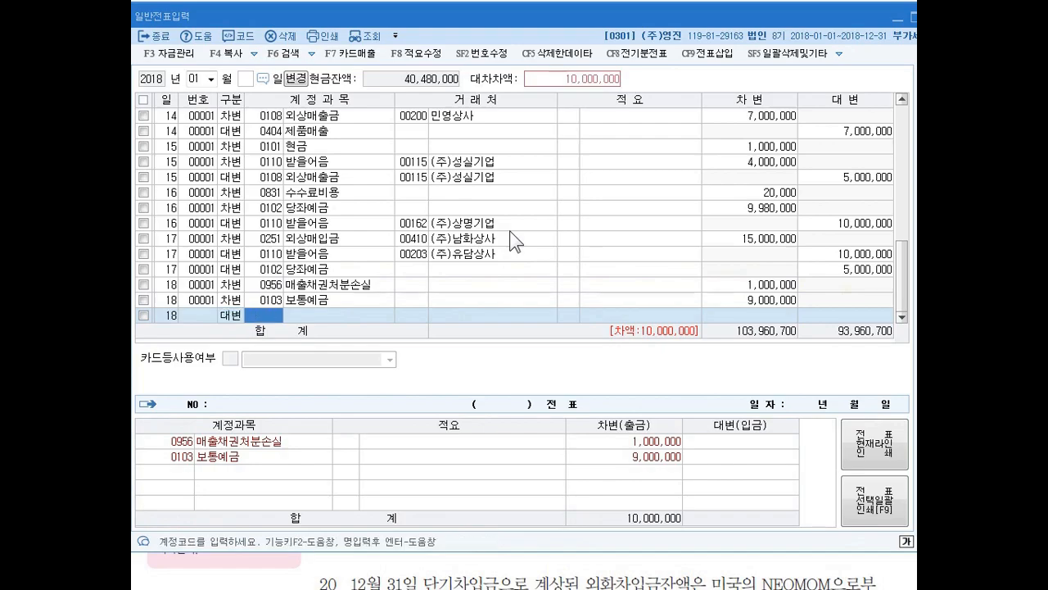
{"action": "type", "text": "0110"}
{"action": "key", "text": "Return"}
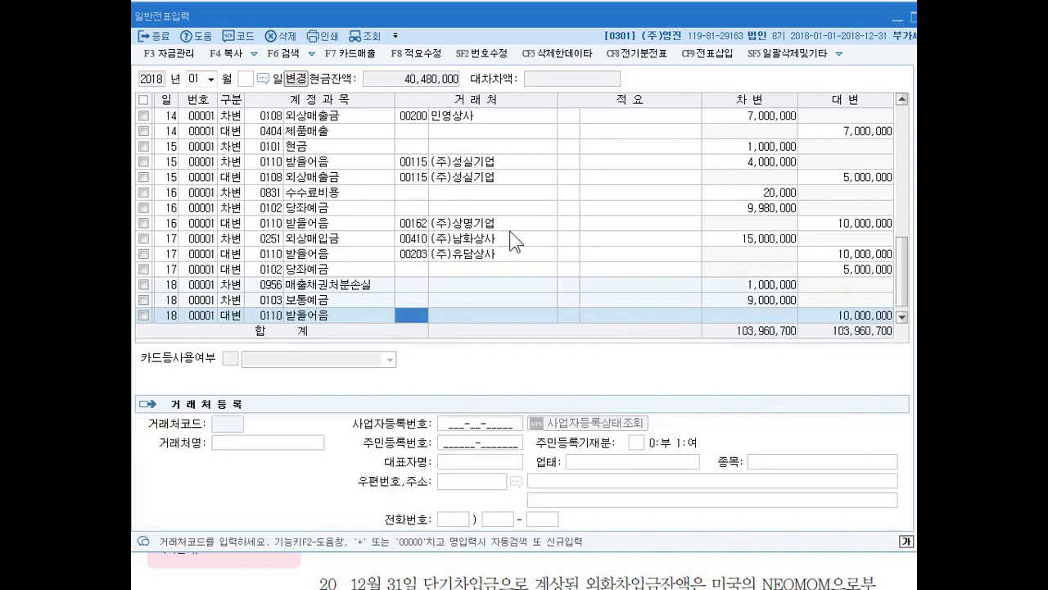
{"action": "type", "text": "인서ㅇ"}
{"action": "key", "text": "Return"}
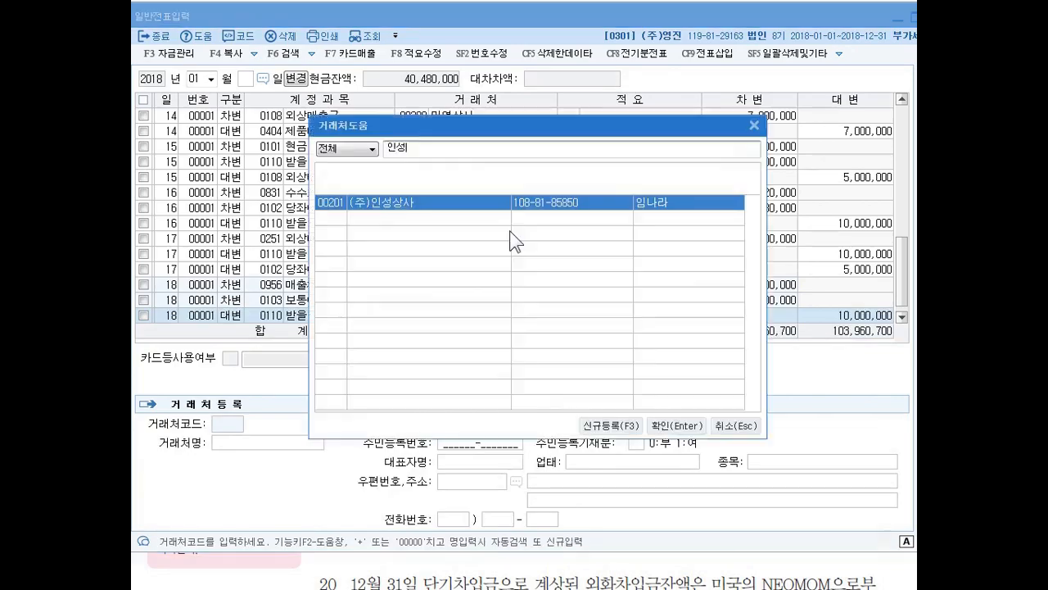
{"action": "key", "text": "Return"}
{"action": "key", "text": "Return"}
{"action": "key", "text": "Return"}
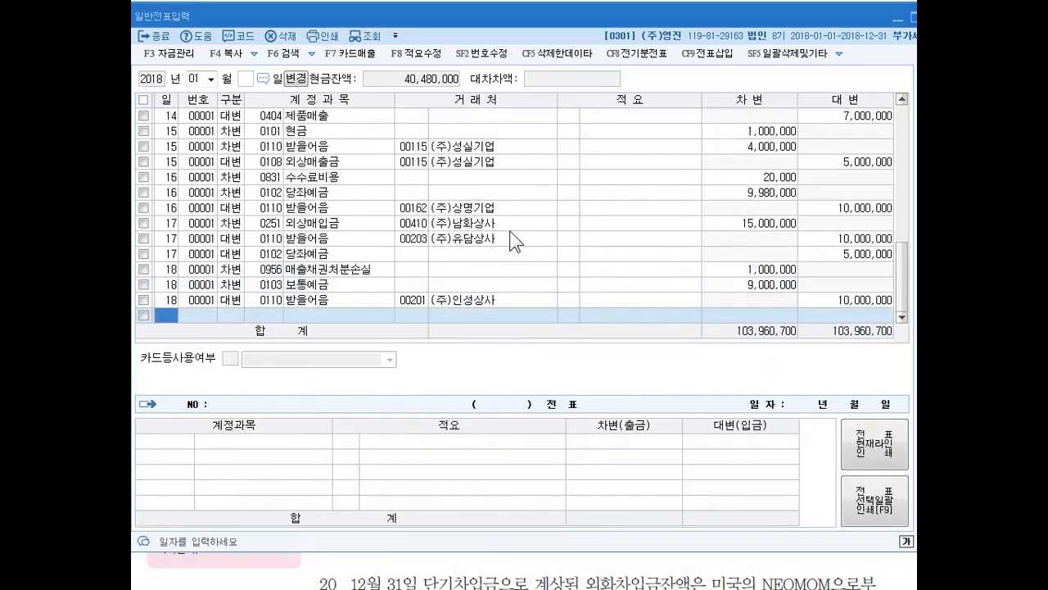
- Switch to the textbook and read problem 19, circling the date 12월 31일 and underlining the client NEOMOM
{"action": "key", "text": "alt+Tab"}
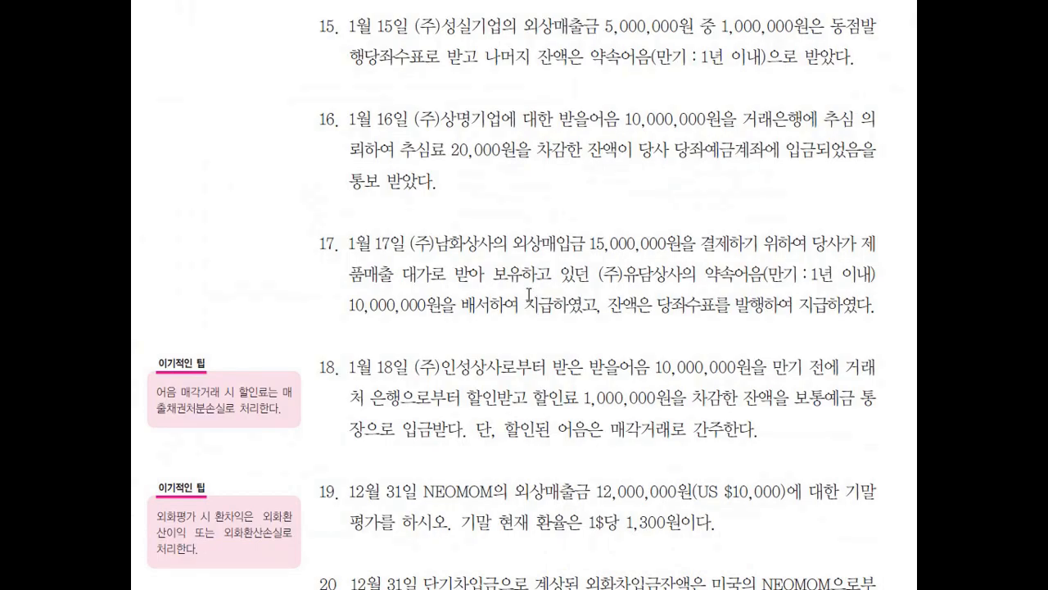
{"action": "left_click", "coordinate": [529, 295]}
{"action": "scroll", "coordinate": [560, 295], "scroll_direction": "down", "scroll_amount": 5}
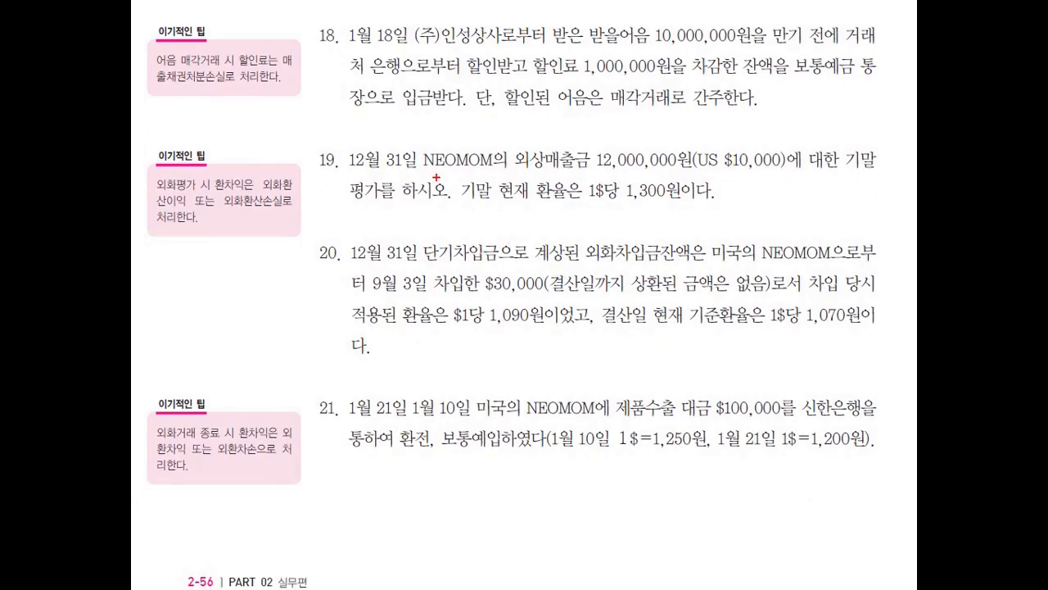
{"action": "mouse_move", "coordinate": [402, 177]}
{"action": "left_mouse_down"}
{"action": "mouse_move", "coordinate": [398, 133]}
{"action": "mouse_move", "coordinate": [388, 172]}
{"action": "left_mouse_up"}
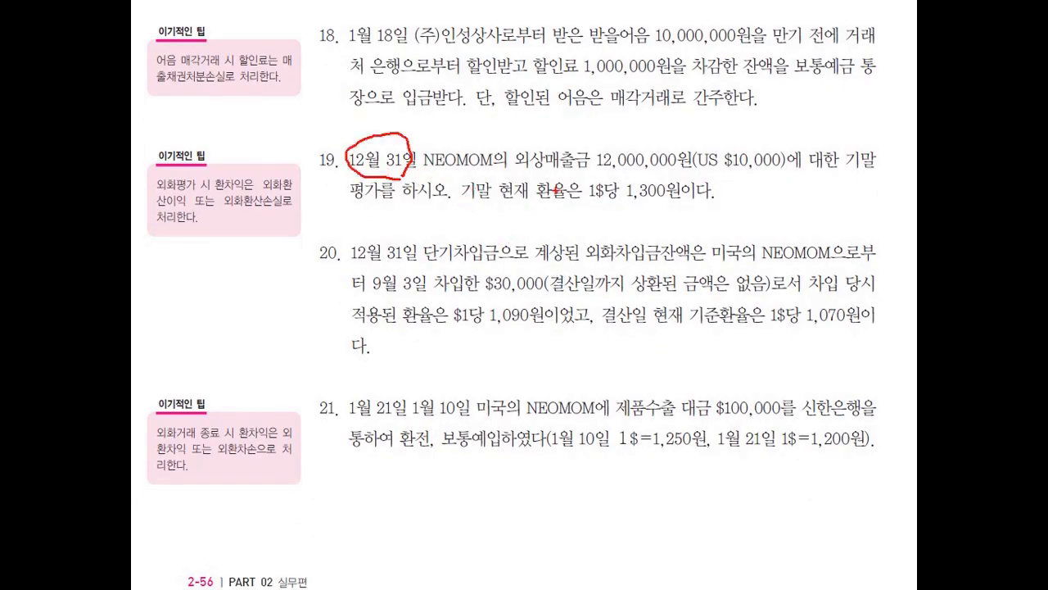
{"action": "left_click_drag", "start_coordinate": [416, 173], "coordinate": [489, 172]}
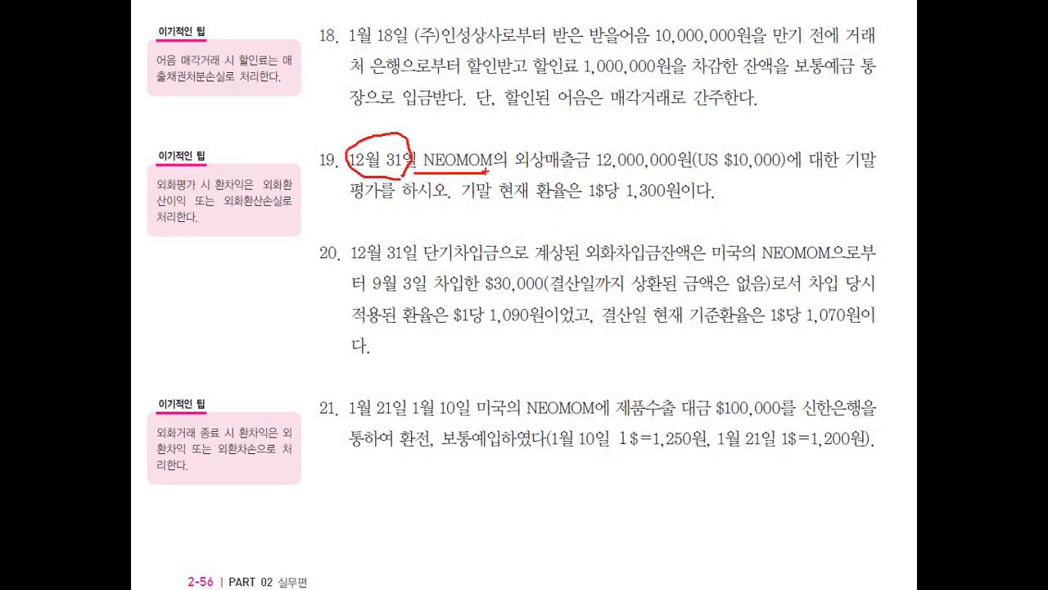
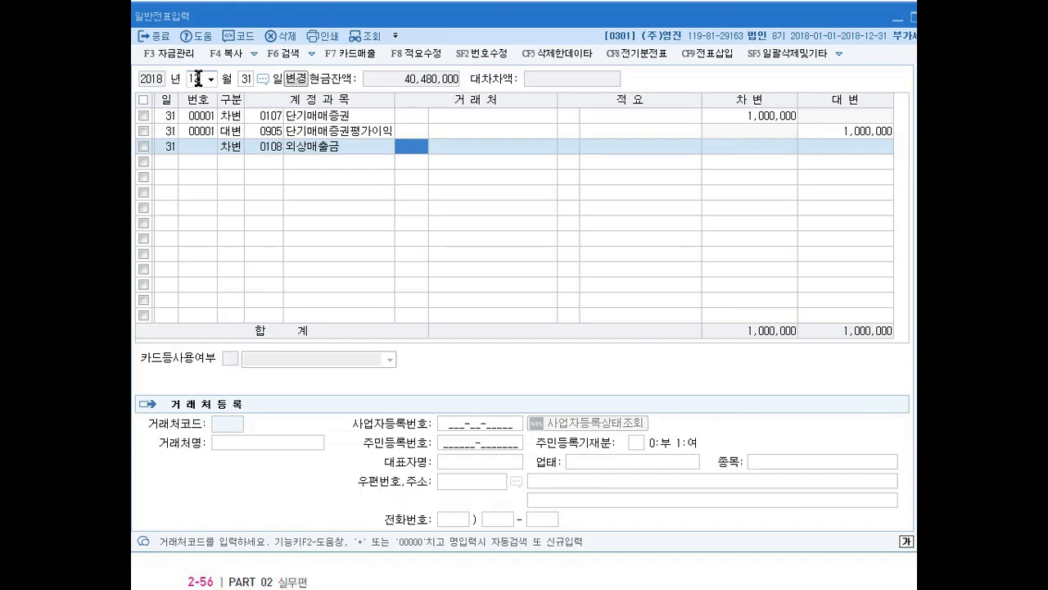
- Complete the December 31 debit line for 0108 외상매출금 with client 00406 NEOMOM, found by searching ne, and an amount of 60,000
{"action": "type", "text": "ne"}
{"action": "key", "text": "Return"}
{"action": "key", "text": "Return"}
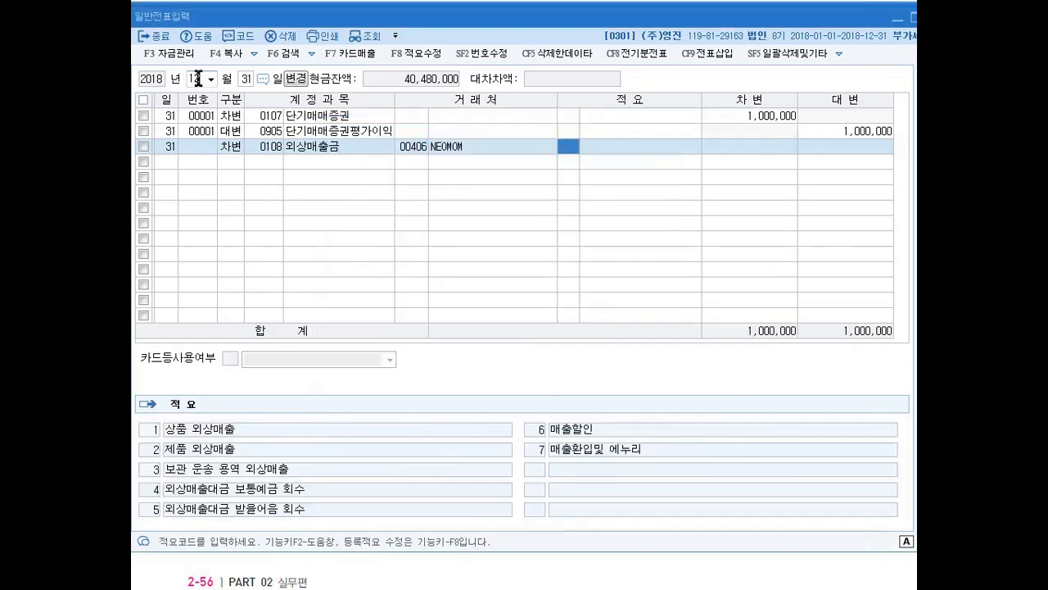
{"action": "key", "text": "Return"}
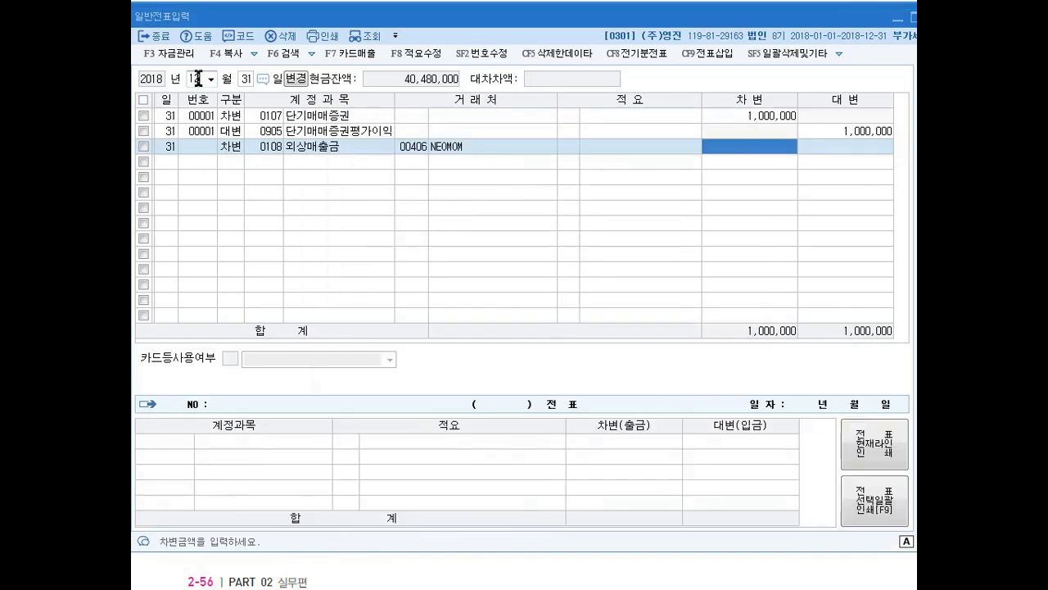
{"action": "type", "text": "60000"}
{"action": "key", "text": "Return"}
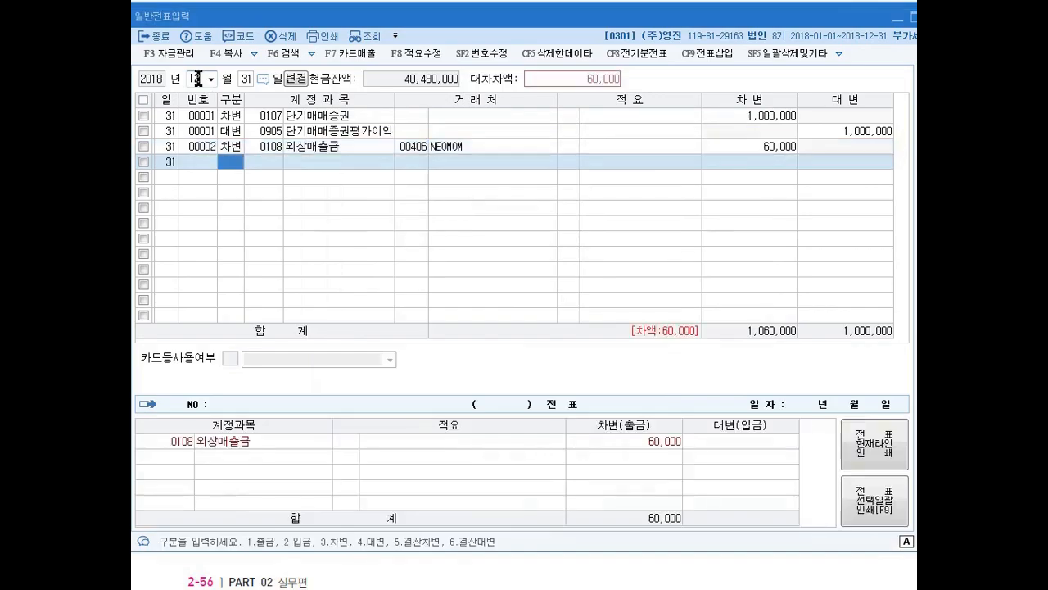
- Enter a December 31 credit line for 0910 외화환산이익, found by searching 외화, with an amount of 60,000
{"action": "key", "text": "4"}
{"action": "key", "text": "Hangul"}
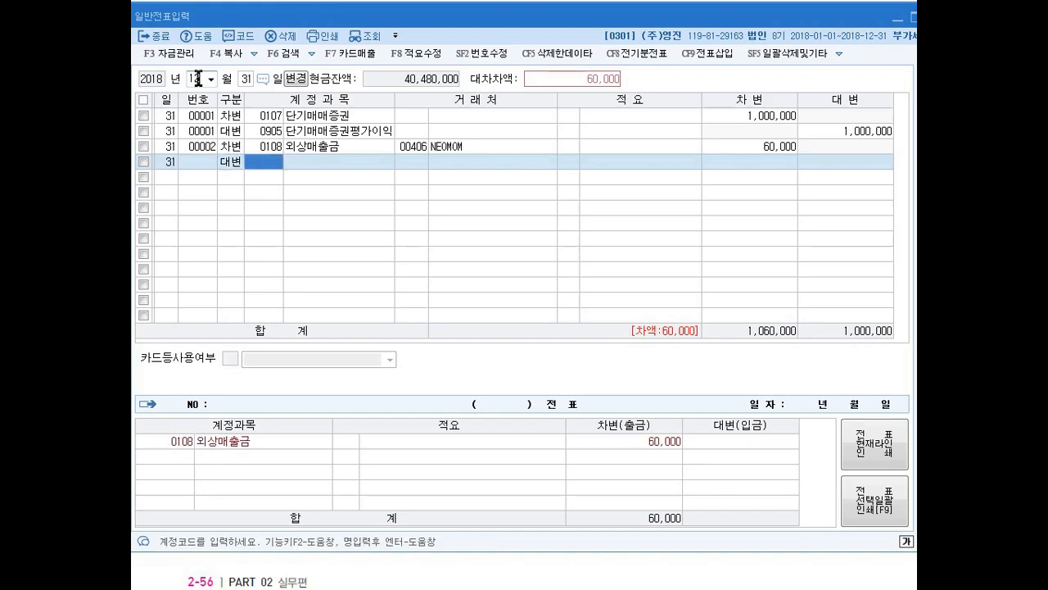
{"action": "type", "text": "외"}
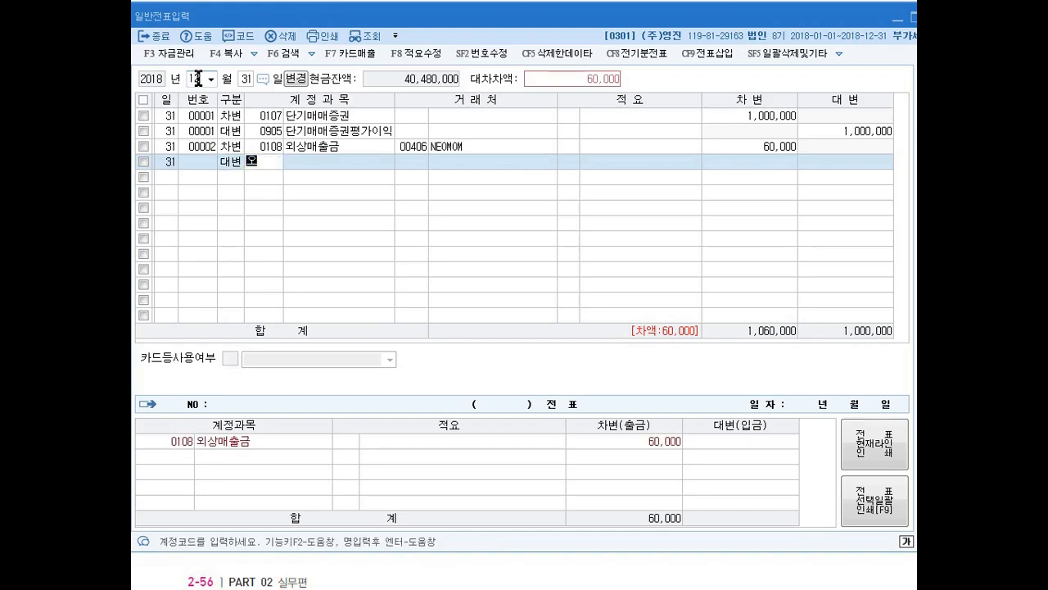
{"action": "type", "text": "화"}
{"action": "key", "text": "Return"}
{"action": "key", "text": "Down"}
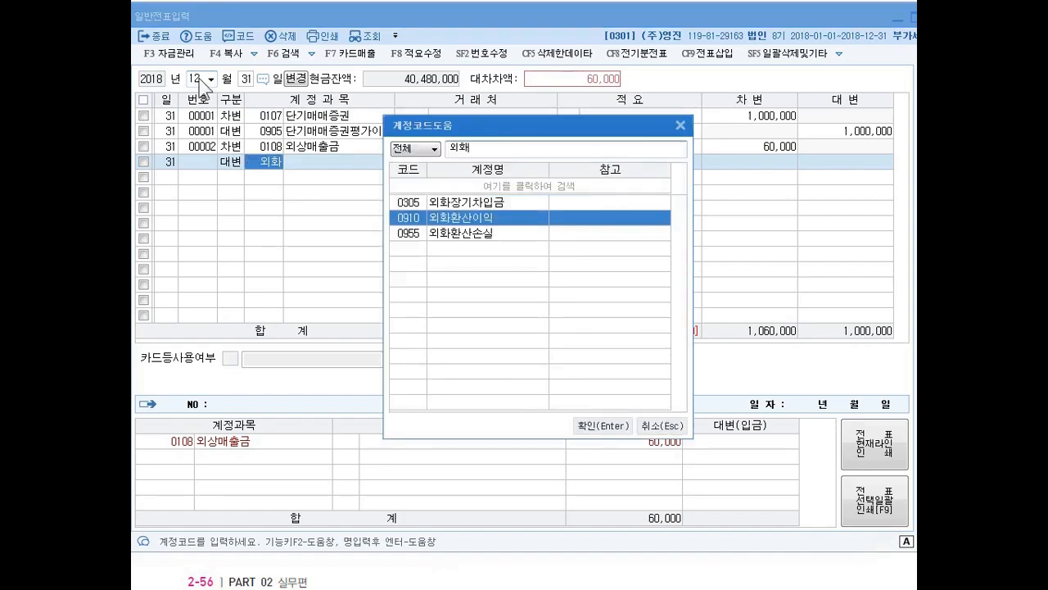
{"action": "key", "text": "Return"}
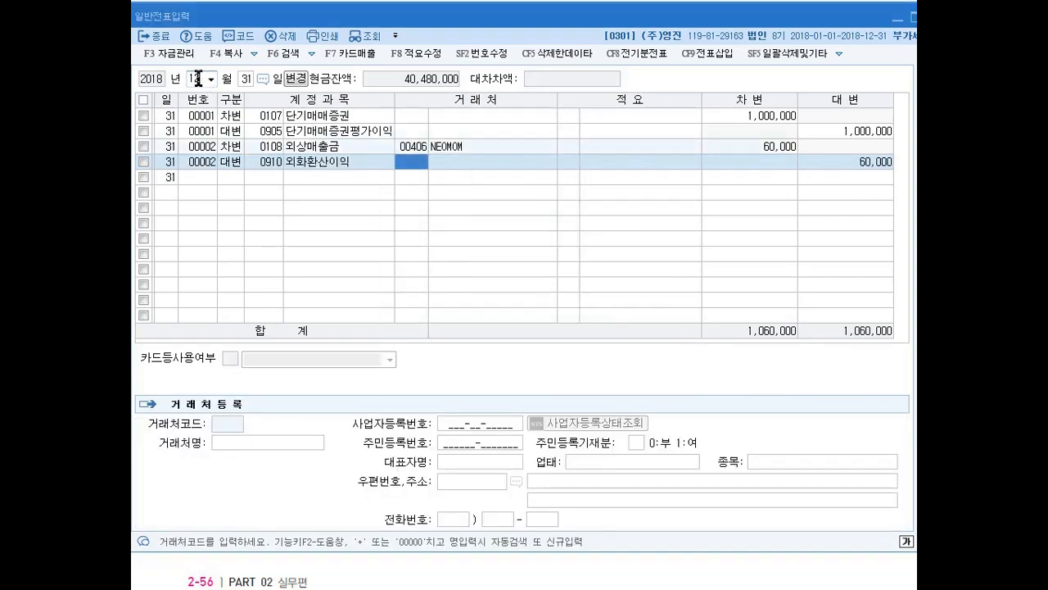
- Set the debit amount of the NEOMOM 외상매출금 line to 1,000,000
{"action": "key", "text": "Up"}
{"action": "key", "text": "Right"}
{"action": "key", "text": "Right"}
{"action": "key", "text": "Right"}
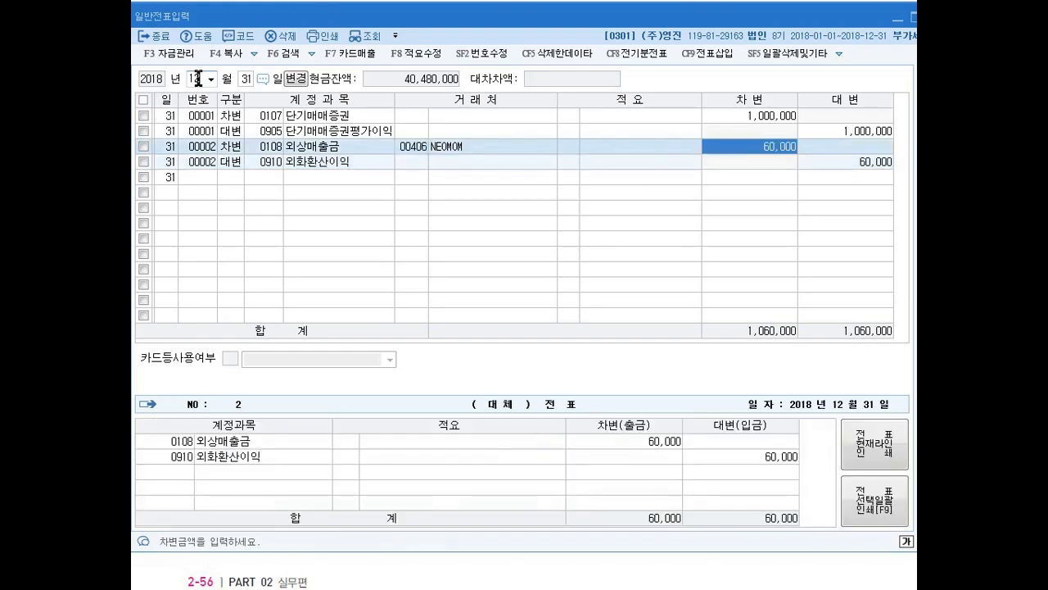
{"action": "type", "text": "600000"}
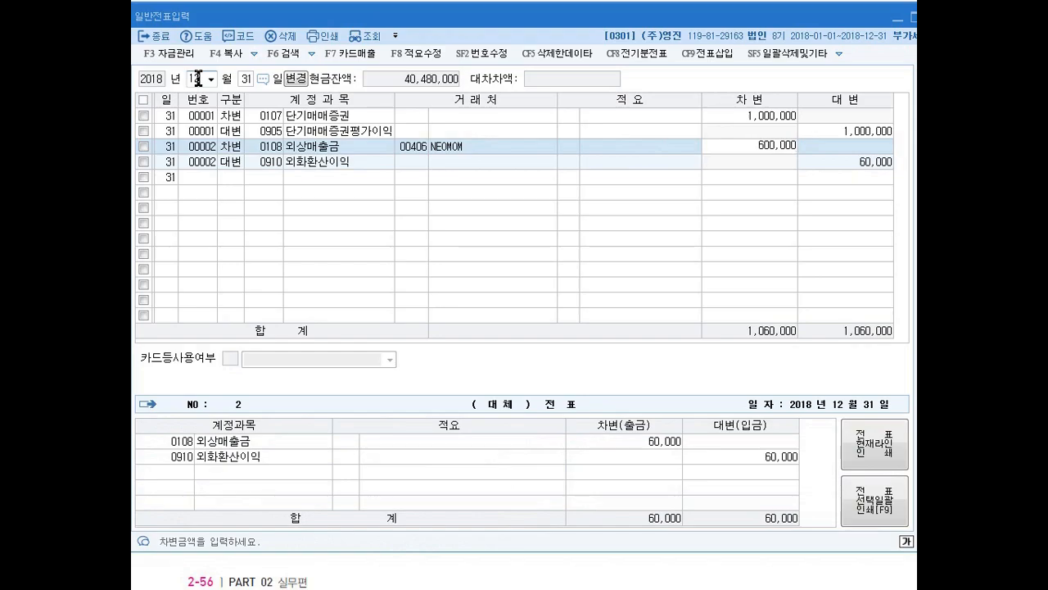
{"action": "type", "text": "6"}
{"action": "type", "text": "000000"}
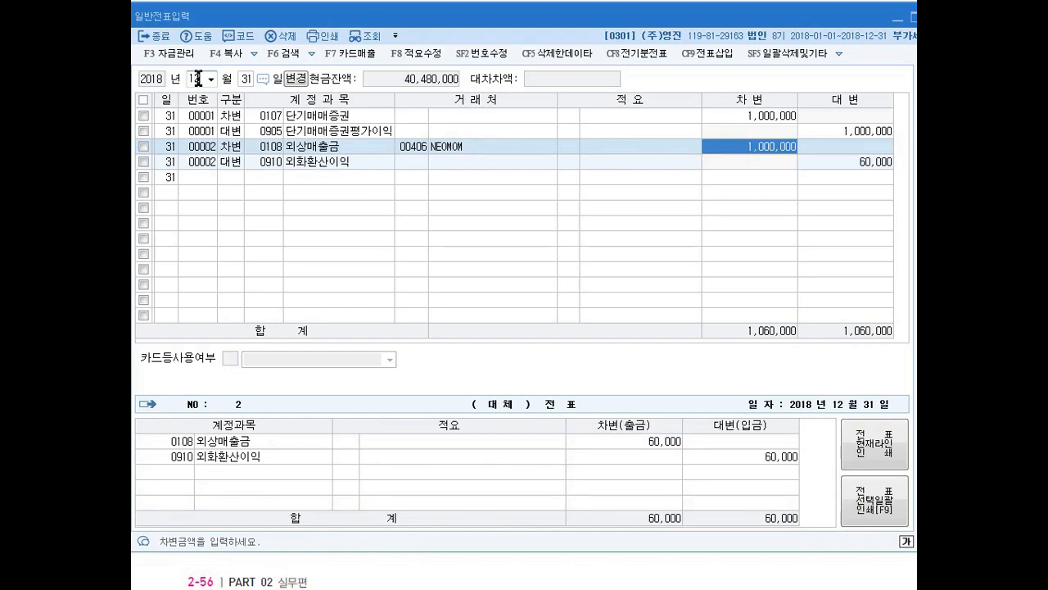
{"action": "key", "text": "Return"}
{"action": "key", "text": "Return"}
- Set the credit amount of the 외화환산이익 line to 1,000,000
{"action": "key", "text": "Return"}
{"action": "key", "text": "Return"}
{"action": "key", "text": "Return"}
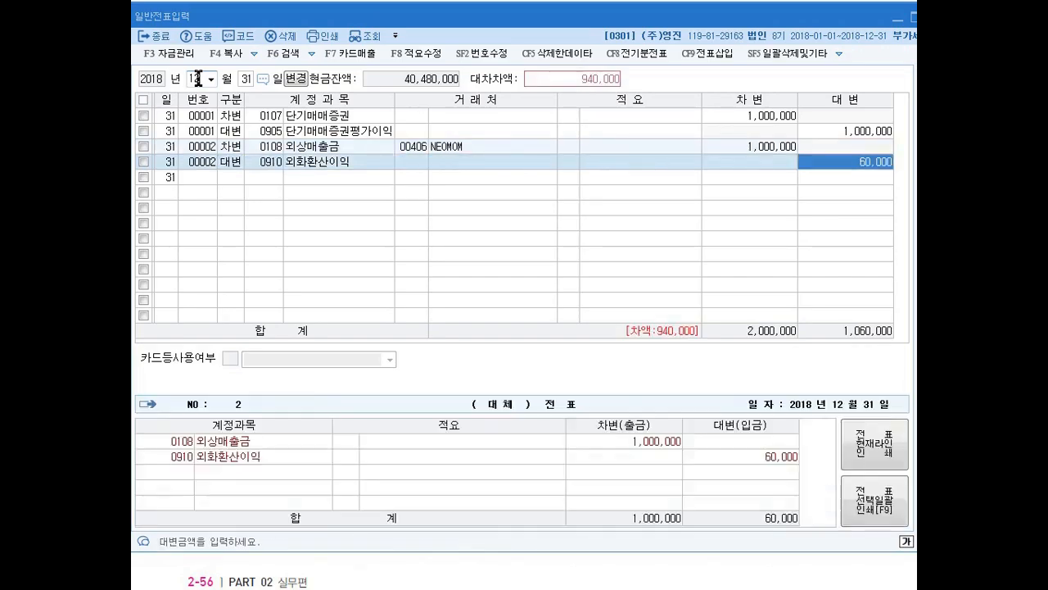
{"action": "type", "text": "1000000"}
{"action": "key", "text": "Return"}
- Compare the client fields of the 외상매출금 debit line and the 외화환산이익 credit line
{"action": "key", "text": "Up"}
{"action": "key", "text": "Down"}
{"action": "key", "text": "Up"}
{"action": "key", "text": "Left"}
{"action": "key", "text": "Left"}
{"action": "key", "text": "Left"}
{"action": "key", "text": "Left"}
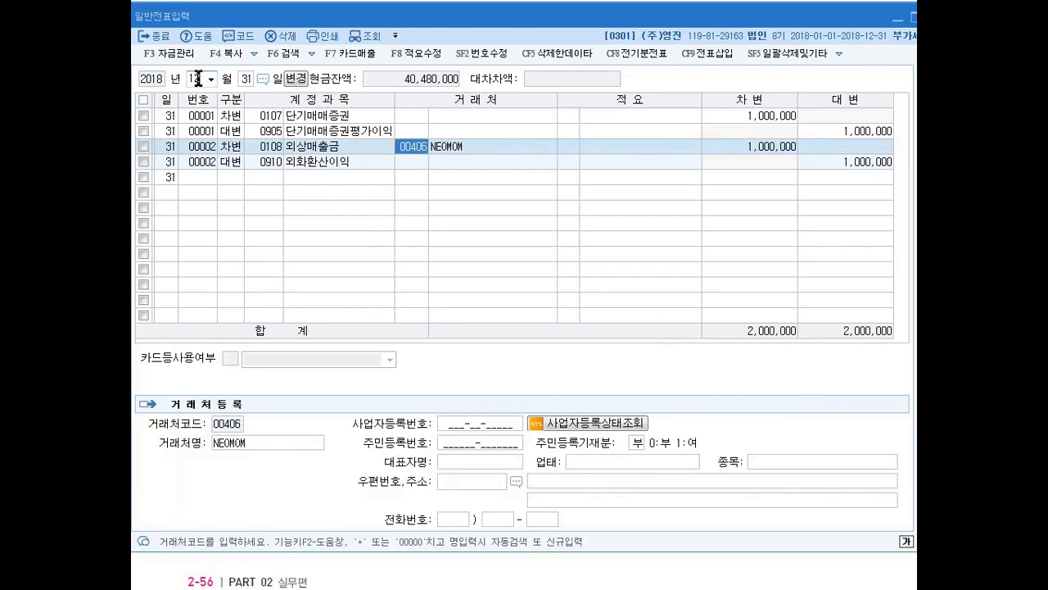
{"action": "key", "text": "Down"}
{"action": "key", "text": "Left"}
{"action": "key", "text": "Left"}
{"action": "key", "text": "Left"}
{"action": "key", "text": "Right"}
{"action": "key", "text": "Right"}
{"action": "key", "text": "Right"}
{"action": "key", "text": "Right"}
{"action": "key", "text": "Left"}
{"action": "key", "text": "Left"}
{"action": "key", "text": "Right"}
{"action": "key", "text": "Right"}
{"action": "key", "text": "Right"}
{"action": "key", "text": "Right"}
{"action": "key", "text": "Left"}
{"action": "key", "text": "Left"}
{"action": "key", "text": "Left"}
{"action": "key", "text": "Left"}
{"action": "key", "text": "Right"}
{"action": "key", "text": "Right"}
{"action": "key", "text": "Return"}
{"action": "key", "text": "Return"}
{"action": "key", "text": "Left"}
{"action": "key", "text": "Left"}
{"action": "key", "text": "Left"}
{"action": "key", "text": "Left"}
{"action": "key", "text": "Right"}
{"action": "key", "text": "Right"}
{"action": "key", "text": "Right"}
{"action": "key", "text": "Left"}
{"action": "key", "text": "Left"}
{"action": "key", "text": "Left"}
{"action": "key", "text": "Right"}
{"action": "key", "text": "Right"}
{"action": "key", "text": "Left"}
{"action": "key", "text": "Left"}
{"action": "key", "text": "Right"}
{"action": "key", "text": "Right"}
{"action": "key", "text": "Left"}
{"action": "key", "text": "Left"}
{"action": "key", "text": "Right"}
{"action": "key", "text": "Right"}
- Try to clear the client name NEOMOM from the December 31 외화환산이익 credit line
{"action": "key", "text": "Left"}
{"action": "key", "text": "Up"}
{"action": "key", "text": "Down"}
{"action": "key", "text": "Up"}
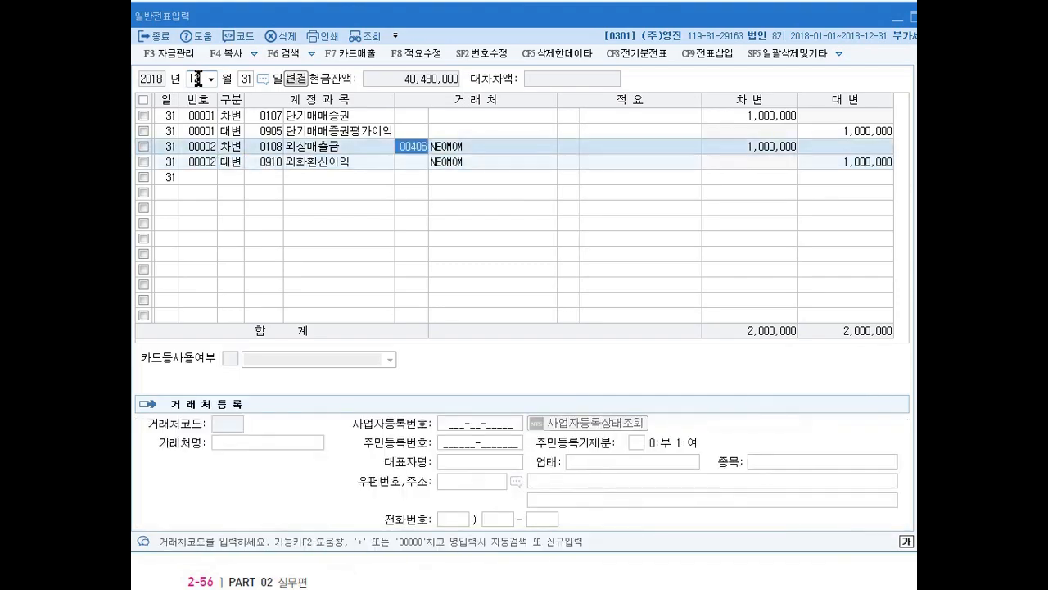
{"action": "key", "text": "Down"}
{"action": "key", "text": "Right"}
{"action": "key", "text": "Right"}
{"action": "key", "text": "Up"}
{"action": "key", "text": "Down"}
{"action": "key", "text": "Left"}
{"action": "key", "text": "Left"}
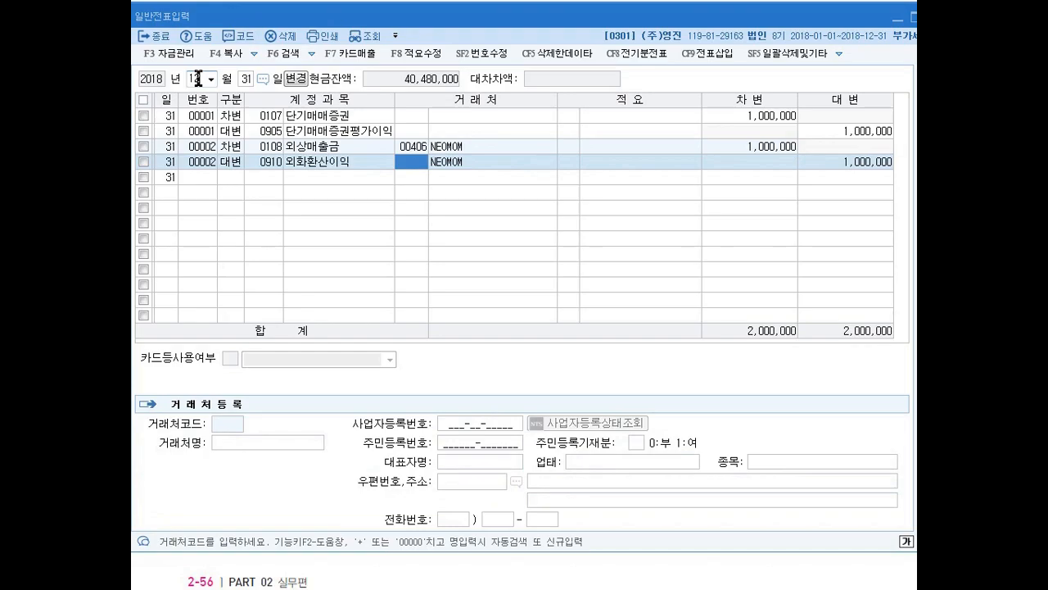
{"action": "key", "text": "Right"}
{"action": "key", "text": "Delete"}
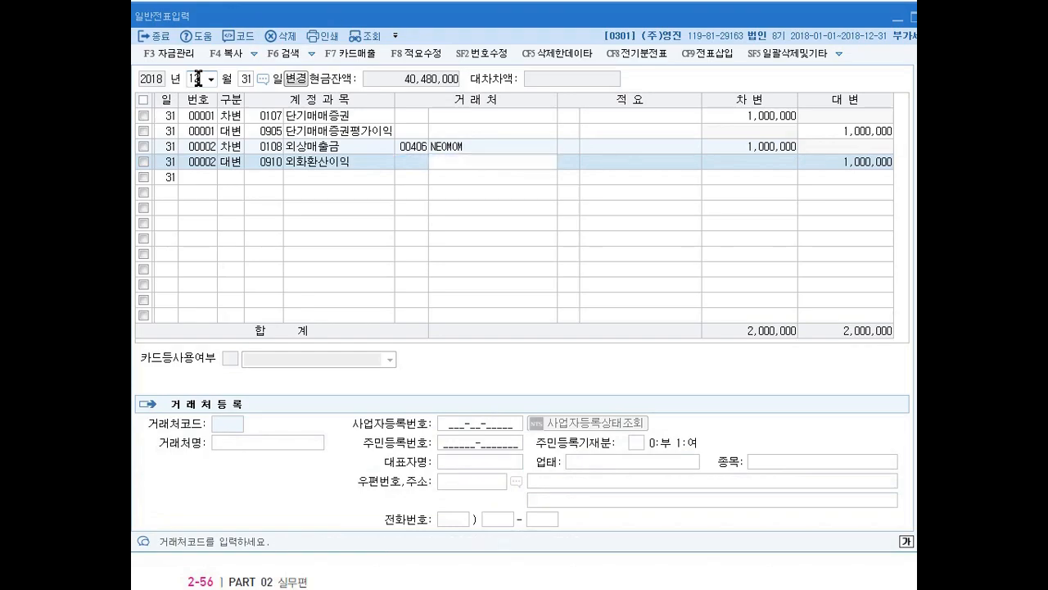
{"action": "key", "text": "Right"}
{"action": "key", "text": "Left"}
{"action": "key", "text": "Left"}
{"action": "key", "text": "Left"}
{"action": "key", "text": "Right"}
{"action": "key", "text": "Right"}
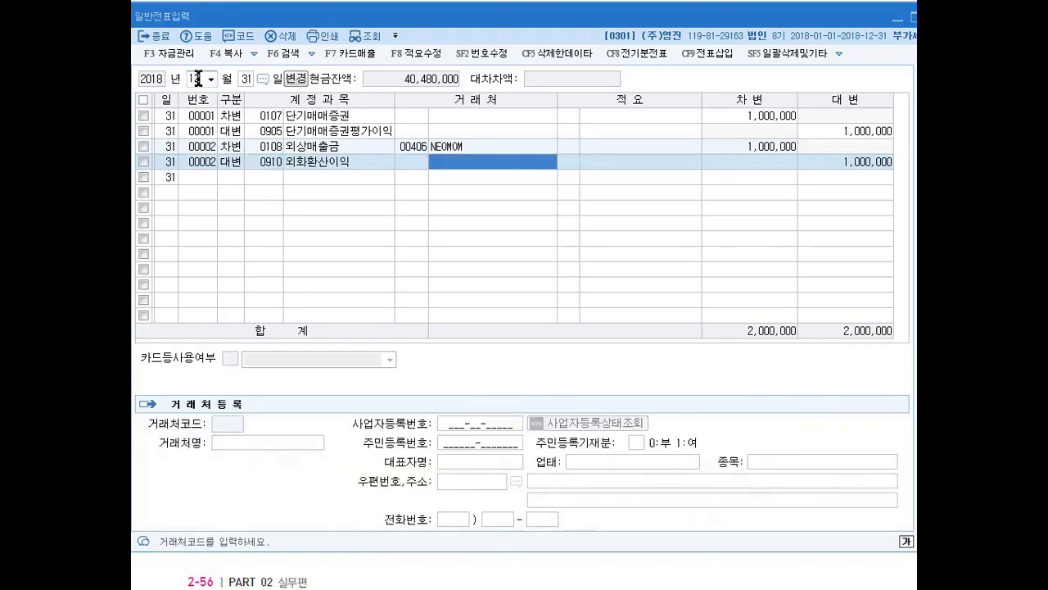
{"action": "key", "text": "Left"}
{"action": "key", "text": "Right"}
{"action": "key", "text": "Return"}
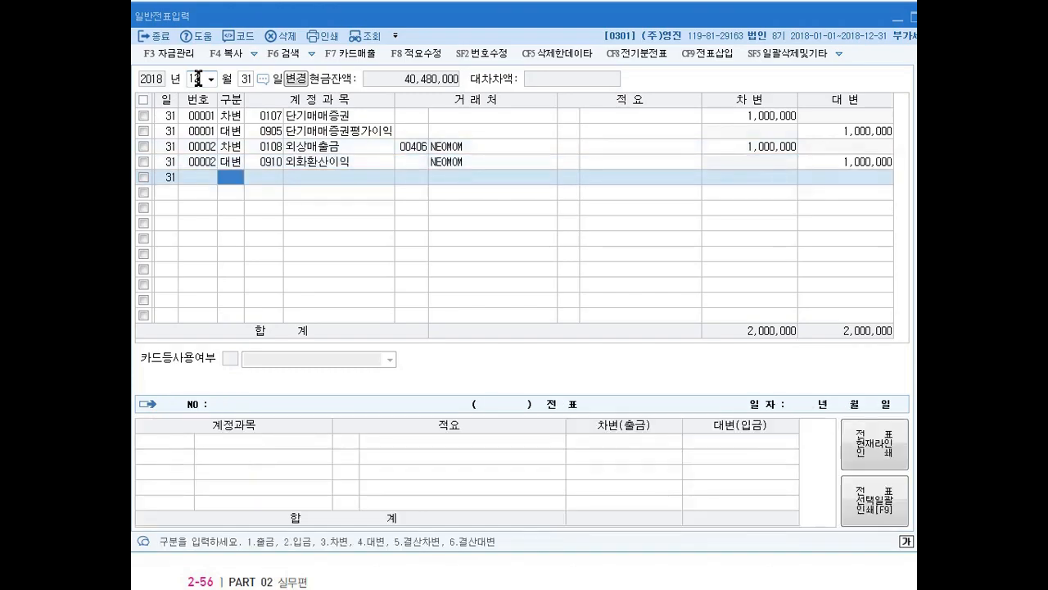
- Start a December 31 debit line with account 0260 단기차입금
{"action": "type", "text": "3"}
{"action": "key", "text": "Return"}
{"action": "type", "text": "260"}
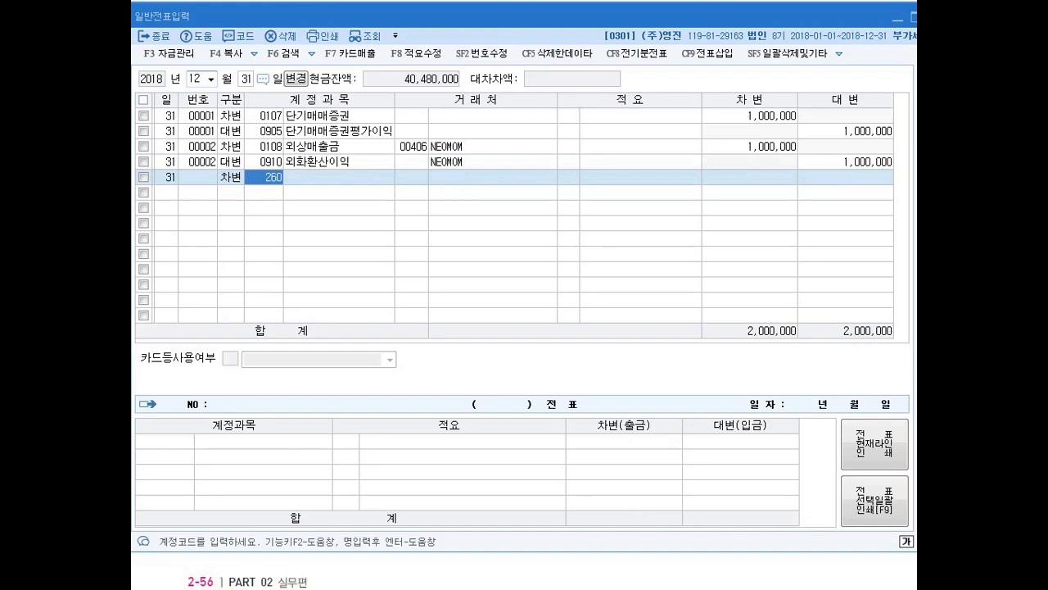
{"action": "key", "text": "Return"}
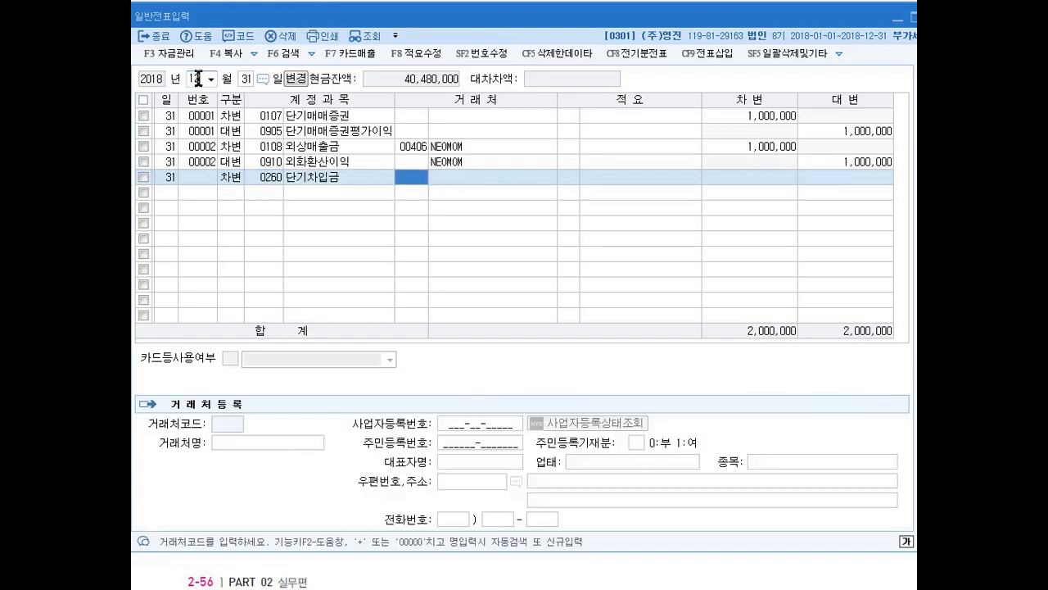
- Remove the client name NEOMOM from the 외화환산이익 credit line above the 단기차입금 line
{"action": "key", "text": "Up"}
{"action": "key", "text": "Right"}
{"action": "key", "text": "Delete"}
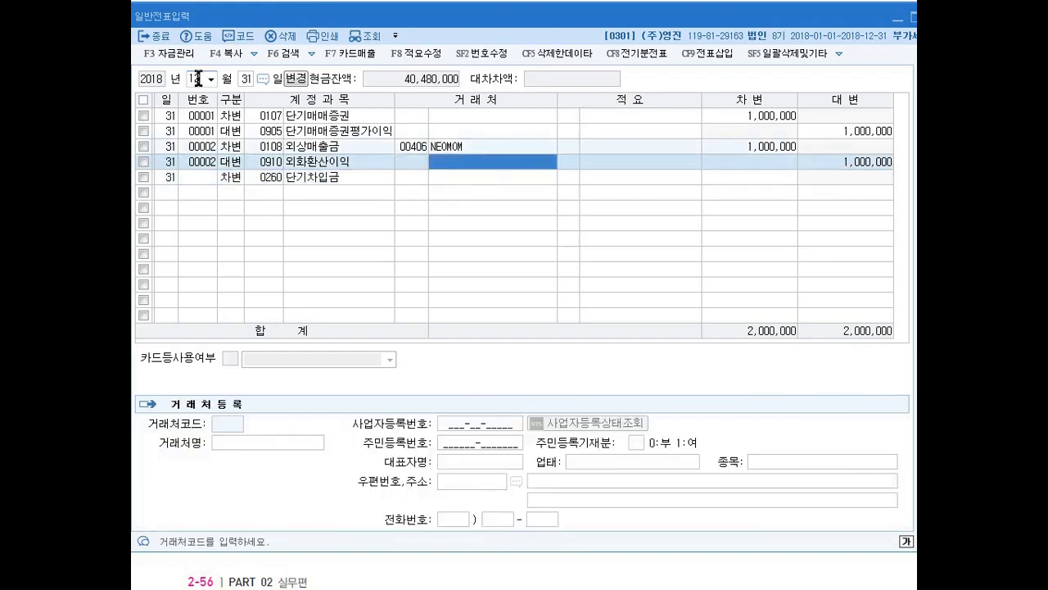
{"action": "key", "text": "Down"}
{"action": "key", "text": "Left"}
{"action": "key", "text": "Up"}
- Complete the 단기차입금 debit line with client 00406 NEOMOM and an amount of 600,000
{"action": "key", "text": "Up"}
{"action": "key", "text": "Down"}
{"action": "key", "text": "Down"}
{"action": "key", "text": "Return"}
{"action": "key", "text": "Return"}
{"action": "key", "text": "Left"}
{"action": "key", "text": "Left"}
{"action": "key", "text": "Left"}
{"action": "key", "text": "Up"}
{"action": "key", "text": "Up"}
{"action": "key", "text": "Down"}
{"action": "key", "text": "Down"}
{"action": "key", "text": "Up"}
{"action": "key", "text": "Up"}
{"action": "key", "text": "Down"}
{"action": "key", "text": "Down"}
{"action": "type", "text": "40"}
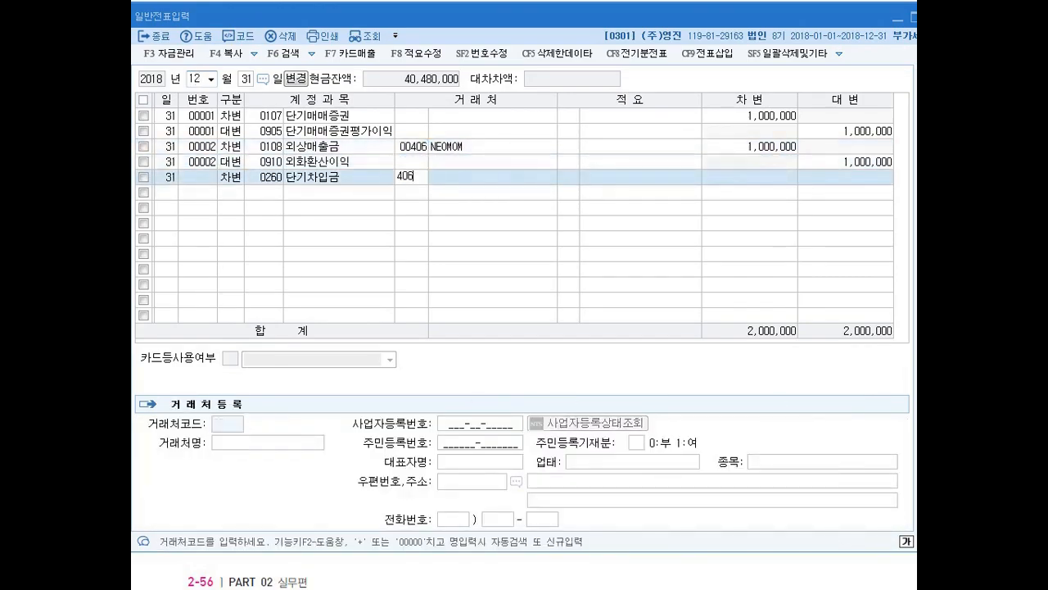
{"action": "type", "text": "6"}
{"action": "key", "text": "Return"}
{"action": "key", "text": "Return"}
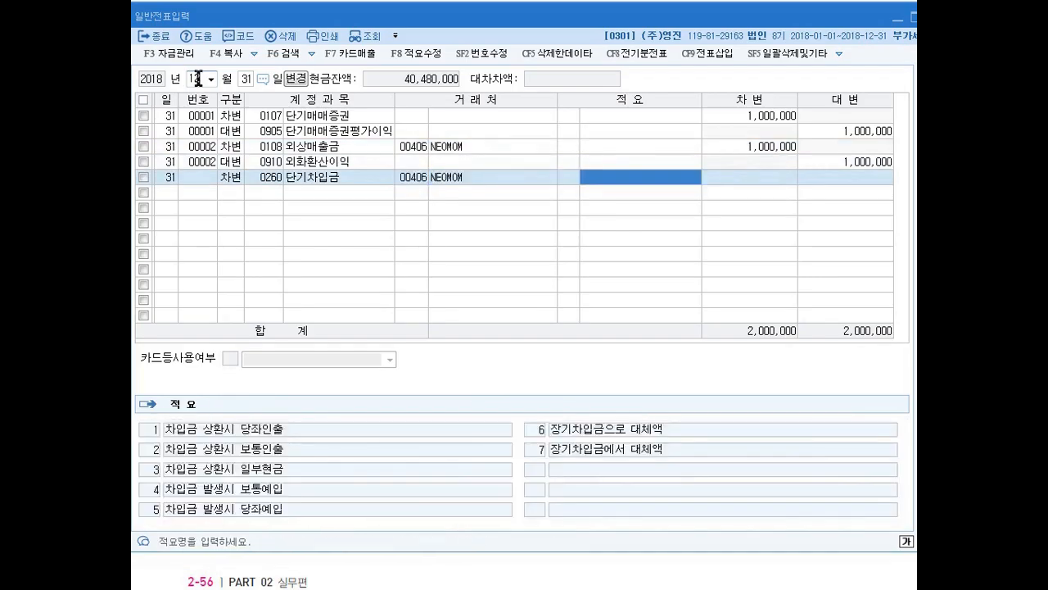
{"action": "key", "text": "Return"}
{"action": "type", "text": "6000000"}
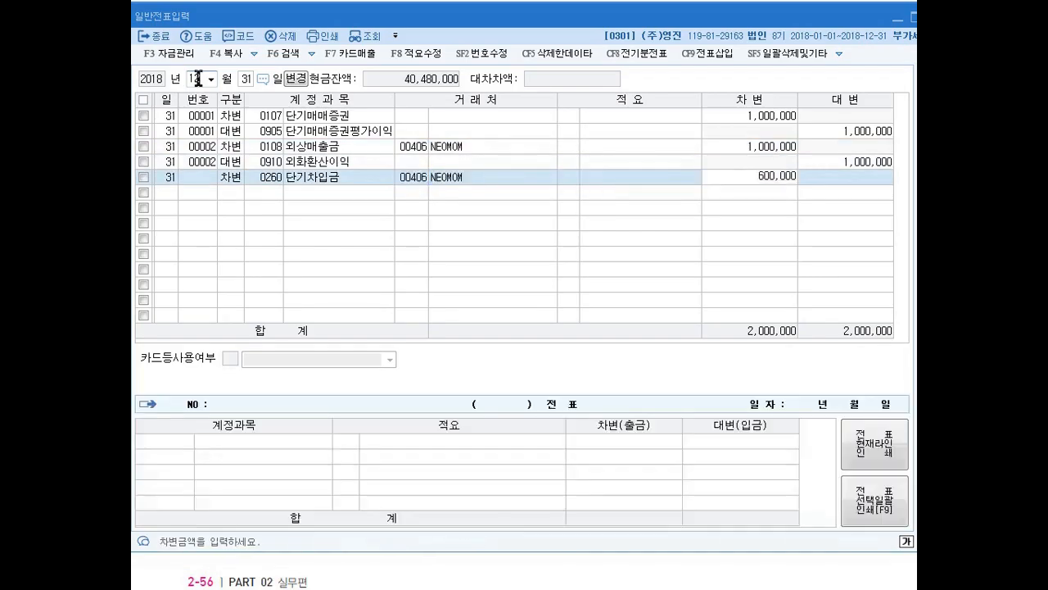
{"action": "key", "text": "Return"}
- Enter a December 31 credit line for 0910 외화환산이익 of 600,000 without a client and review the vouchers
{"action": "type", "text": "4"}
{"action": "key", "text": "Return"}
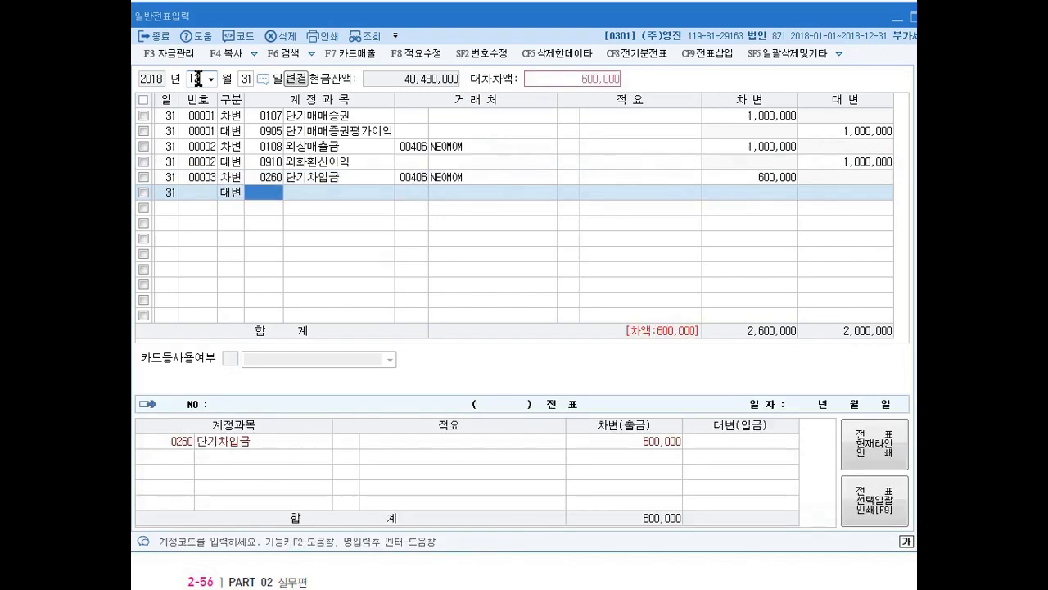
{"action": "type", "text": "910"}
{"action": "key", "text": "Return"}
{"action": "key", "text": "Return"}
{"action": "key", "text": "Return"}
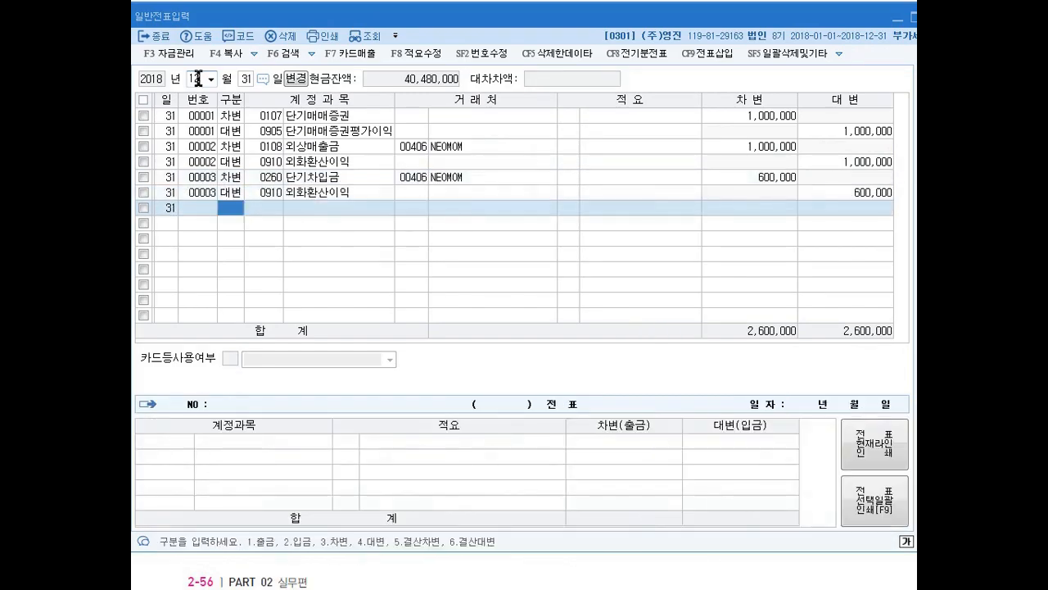
{"action": "key", "text": "Up"}
{"action": "key", "text": "Up"}
{"action": "key", "text": "Up"}
{"action": "key", "text": "Up"}
{"action": "key", "text": "Down"}
{"action": "key", "text": "Down"}
{"action": "key", "text": "Down"}
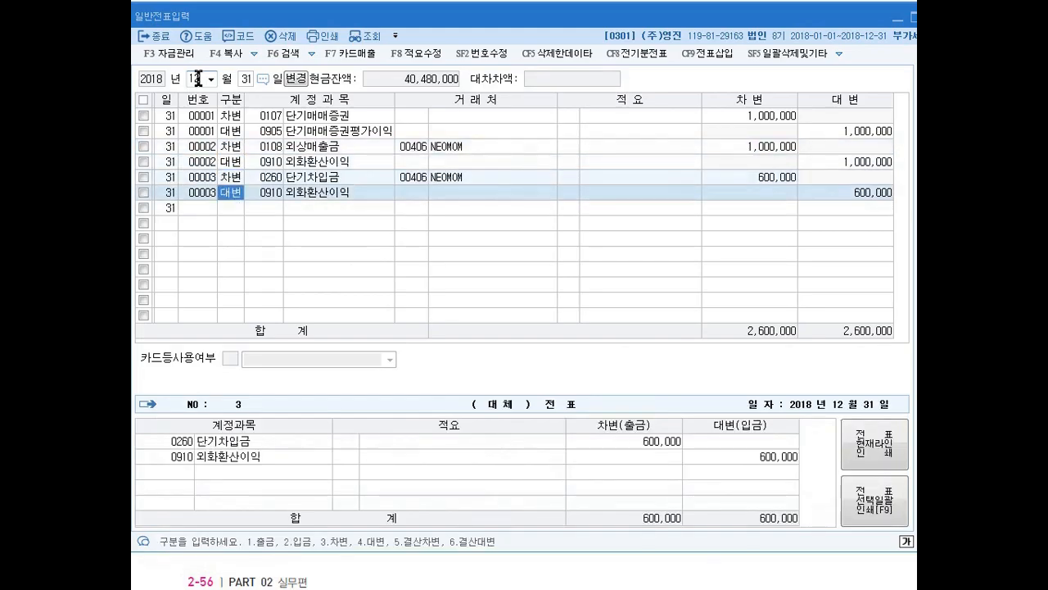
- Switch the voucher period to month 01 with the day left blank to list all of January
{"action": "left_click", "coordinate": [198, 79]}
{"action": "left_click", "coordinate": [197, 78]}
{"action": "type", "text": "1"}
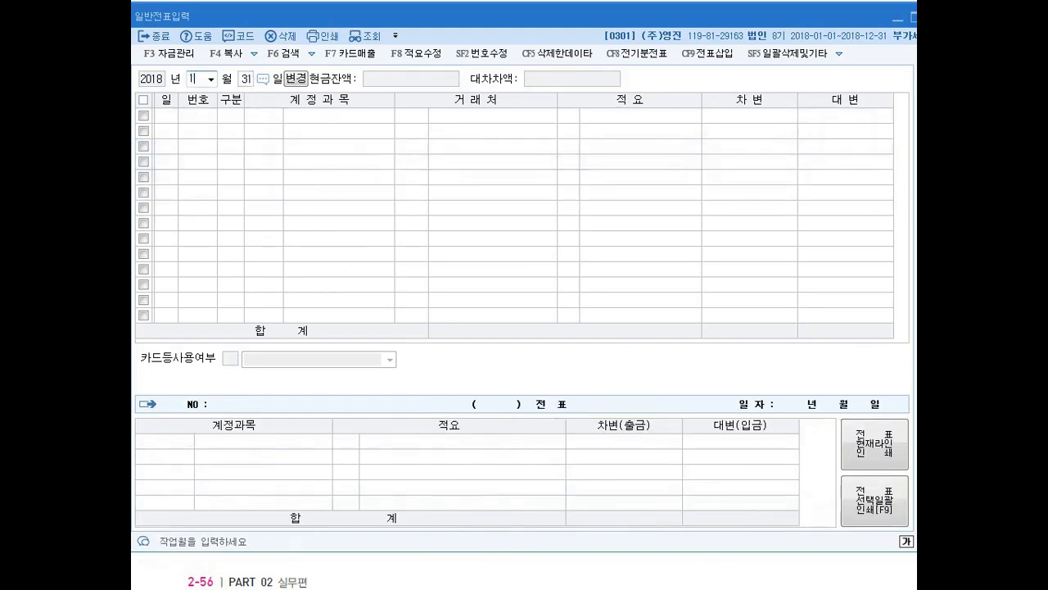
{"action": "key", "text": "Return"}
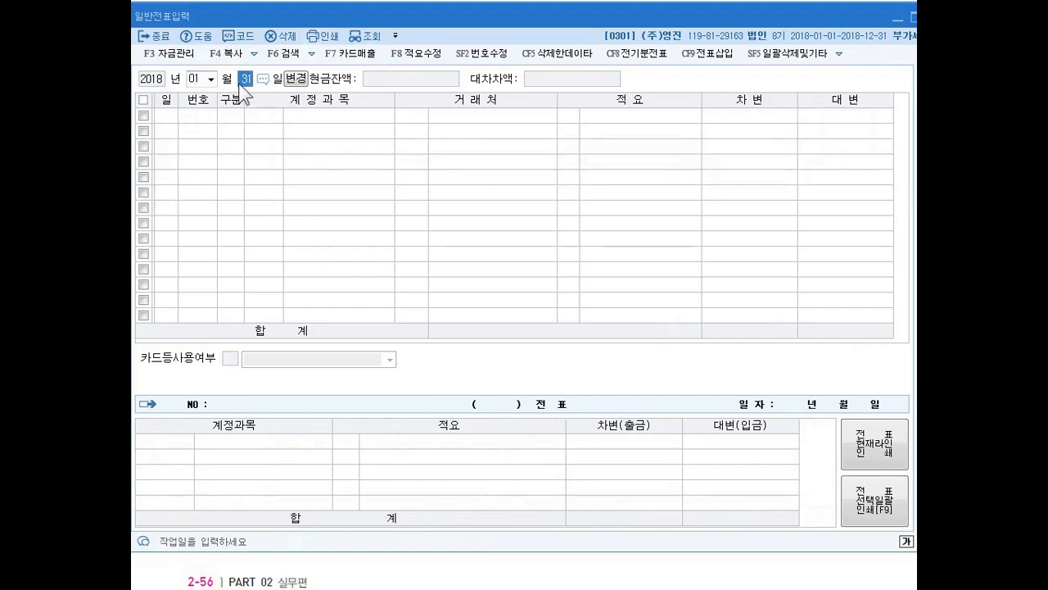
{"action": "key", "text": "BackSpace"}
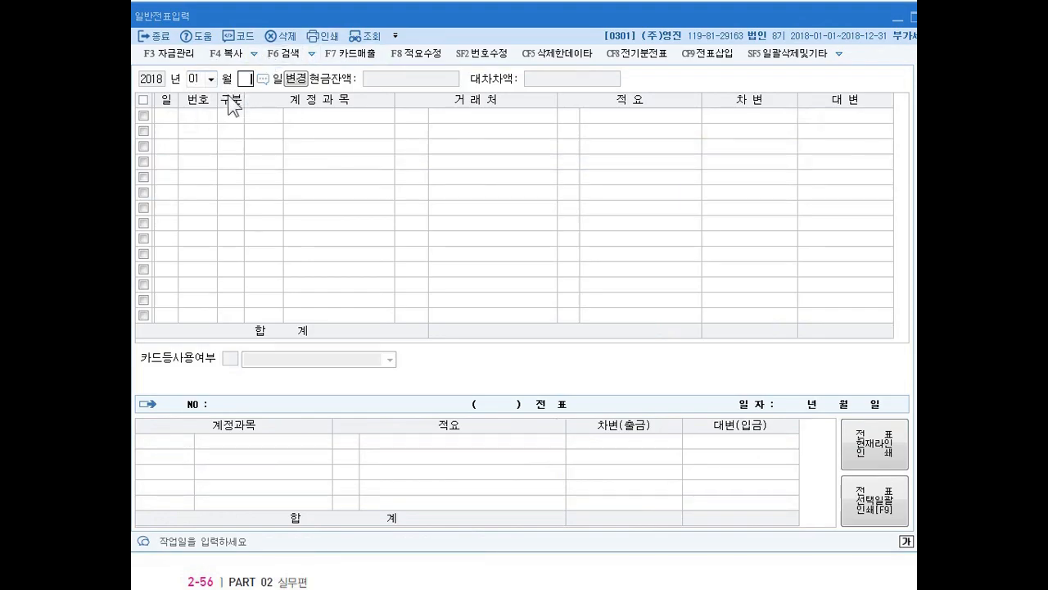
{"action": "key", "text": "Return"}
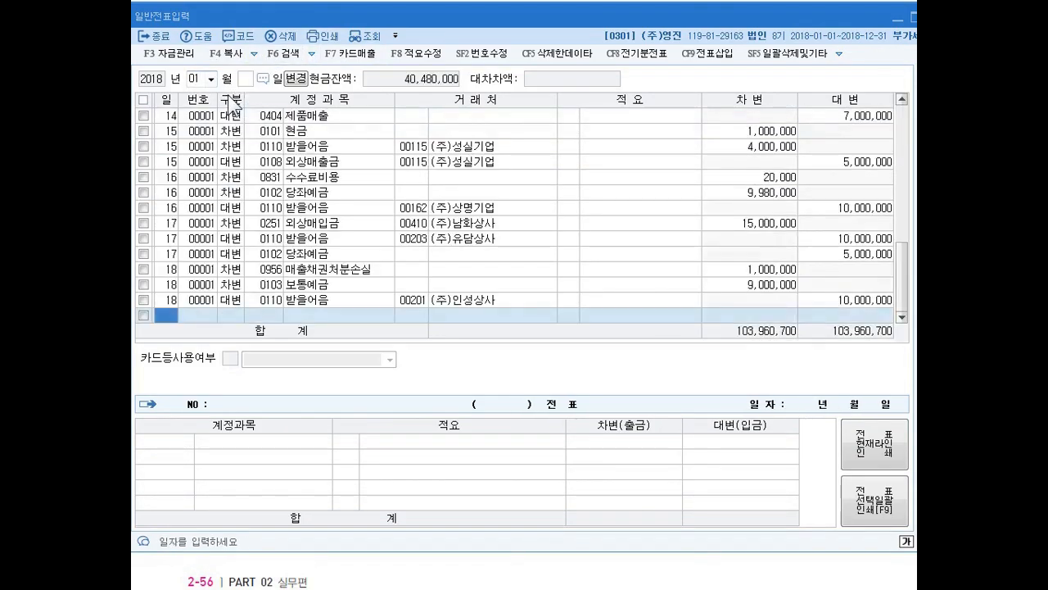
- Start a January 21 debit line for account 0103 보통예금
{"action": "type", "text": "21"}
{"action": "key", "text": "Return"}
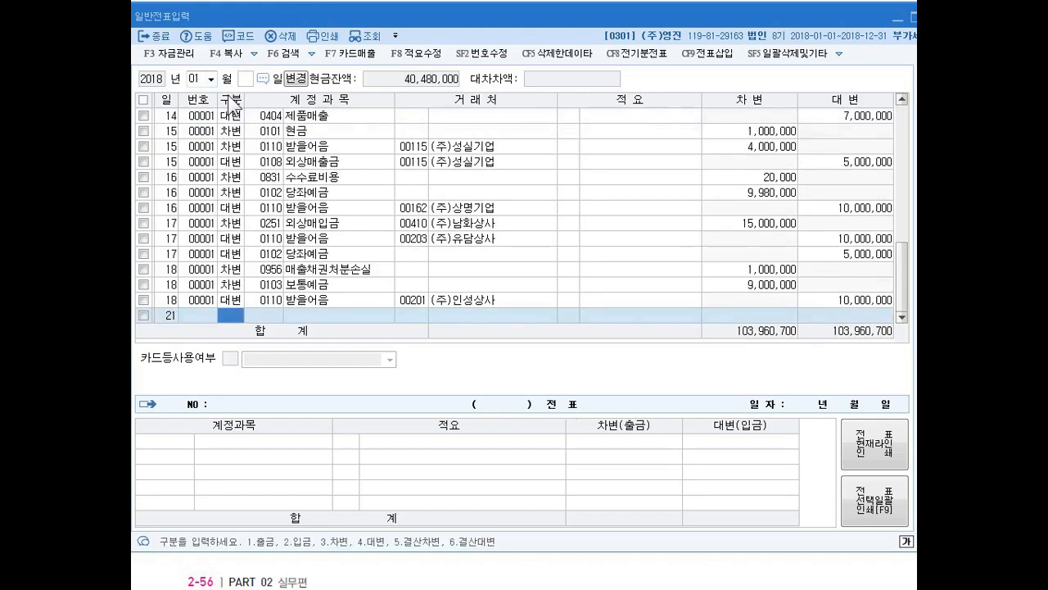
{"action": "type", "text": "3"}
{"action": "key", "text": "Return"}
{"action": "type", "text": "103"}
{"action": "key", "text": "Return"}
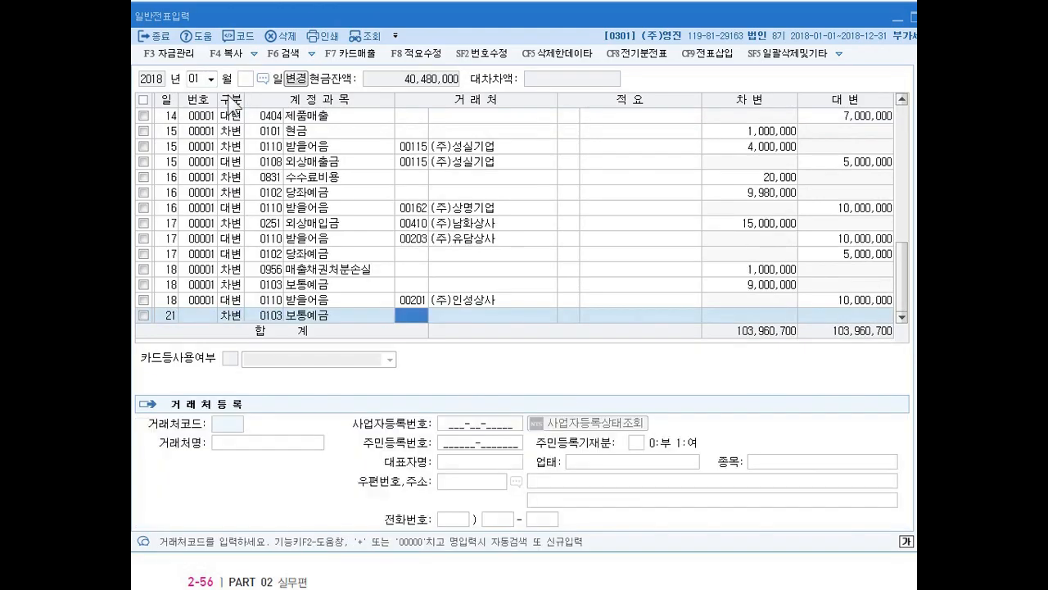
{"action": "key", "text": "Return"}
{"action": "key", "text": "Return"}
{"action": "key", "text": "Return"}
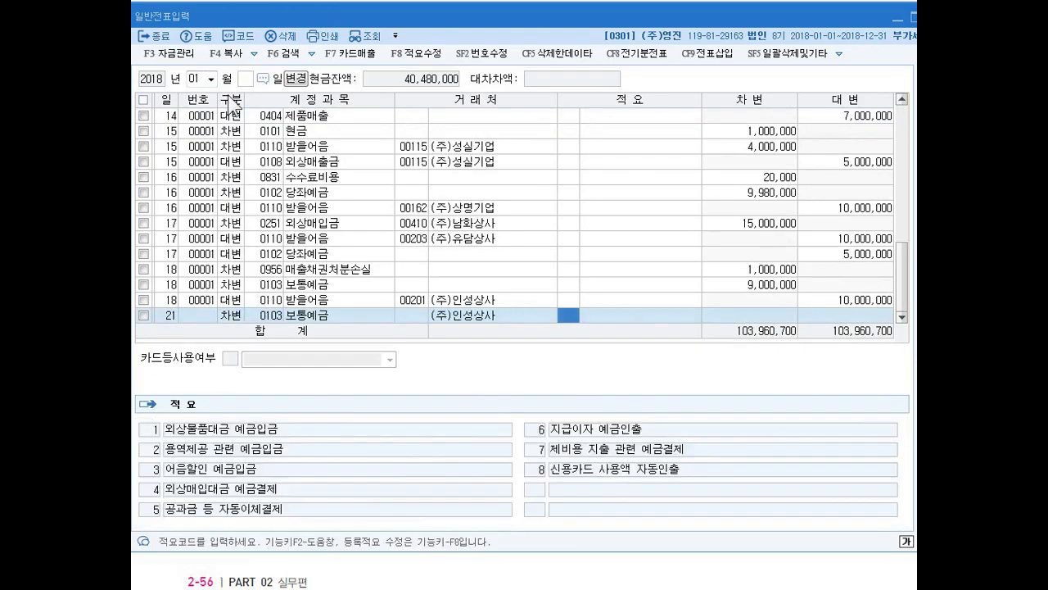
{"action": "key", "text": "Left"}
{"action": "key", "text": "Left"}
{"action": "key", "text": "Left"}
{"action": "key", "text": "Up"}
{"action": "key", "text": "Down"}
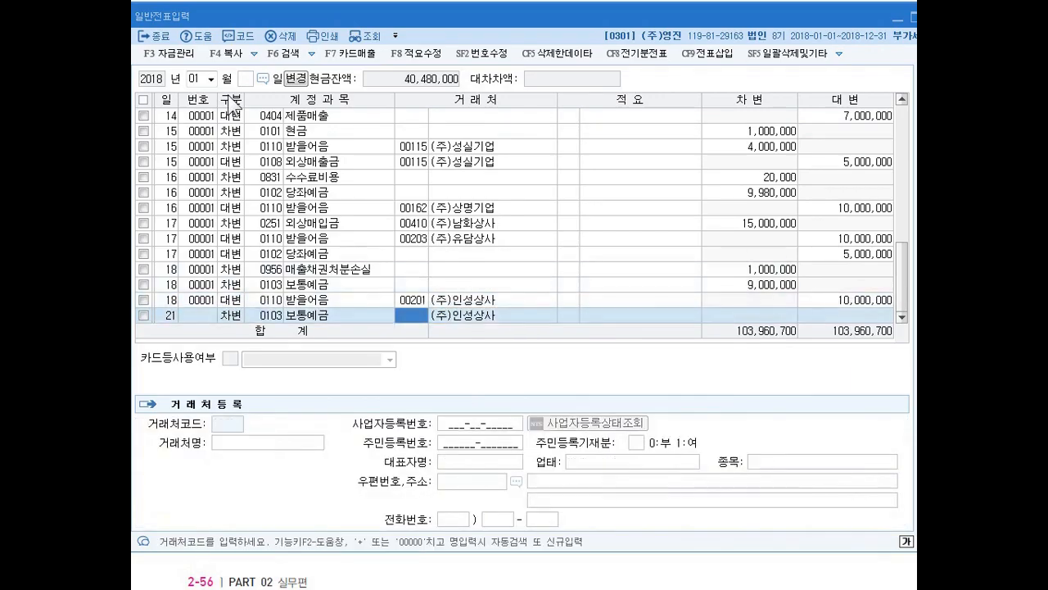
{"action": "key", "text": "Up"}
{"action": "key", "text": "Down"}
{"action": "key", "text": "Right"}
{"action": "key", "text": "Right"}
{"action": "key", "text": "Right"}
{"action": "key", "text": "Right"}
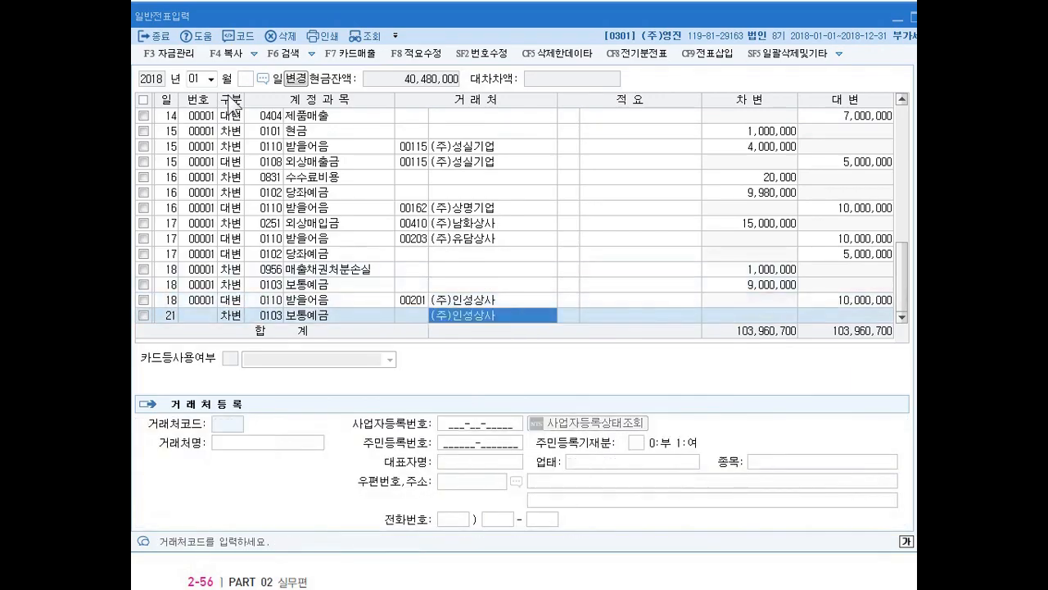
{"action": "key", "text": "Left"}
{"action": "key", "text": "Left"}
{"action": "key", "text": "Left"}
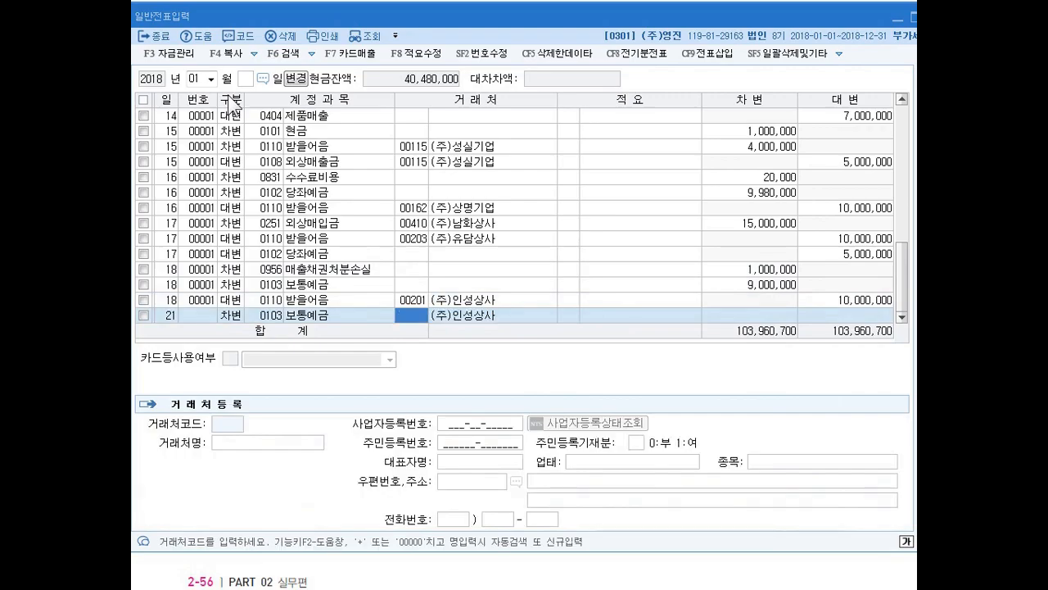
{"action": "key", "text": "Up"}
{"action": "key", "text": "Down"}
{"action": "key", "text": "Up"}
{"action": "key", "text": "Down"}
{"action": "key", "text": "Left"}
{"action": "key", "text": "Right"}
{"action": "key", "text": "Left"}
{"action": "key", "text": "Right"}
{"action": "key", "text": "Left"}
{"action": "key", "text": "Right"}
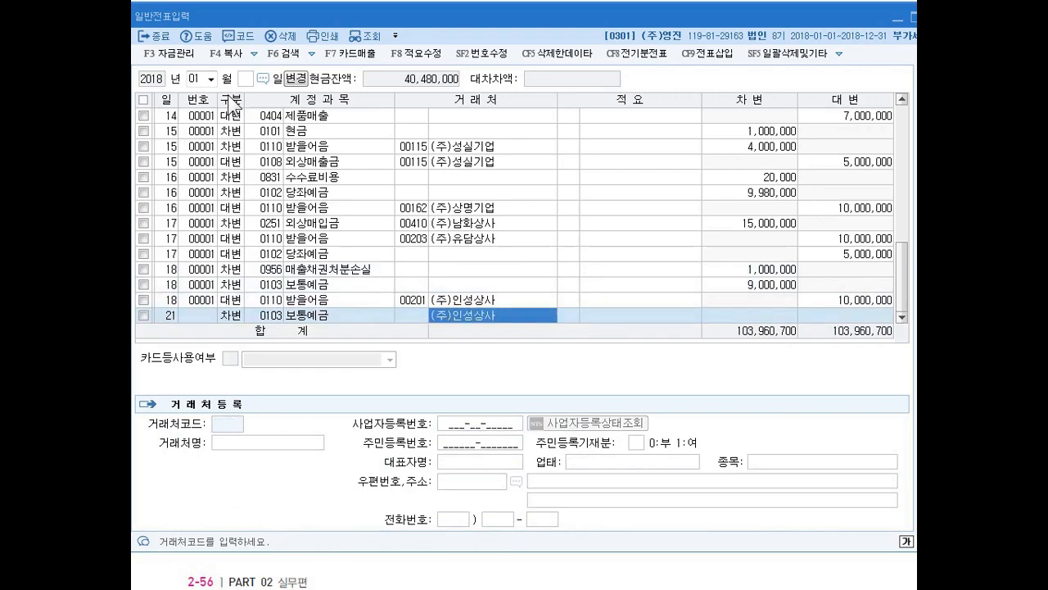
{"action": "key", "text": "Right"}
{"action": "key", "text": "Right"}
{"action": "key", "text": "Left"}
{"action": "key", "text": "Left"}
{"action": "key", "text": "Left"}
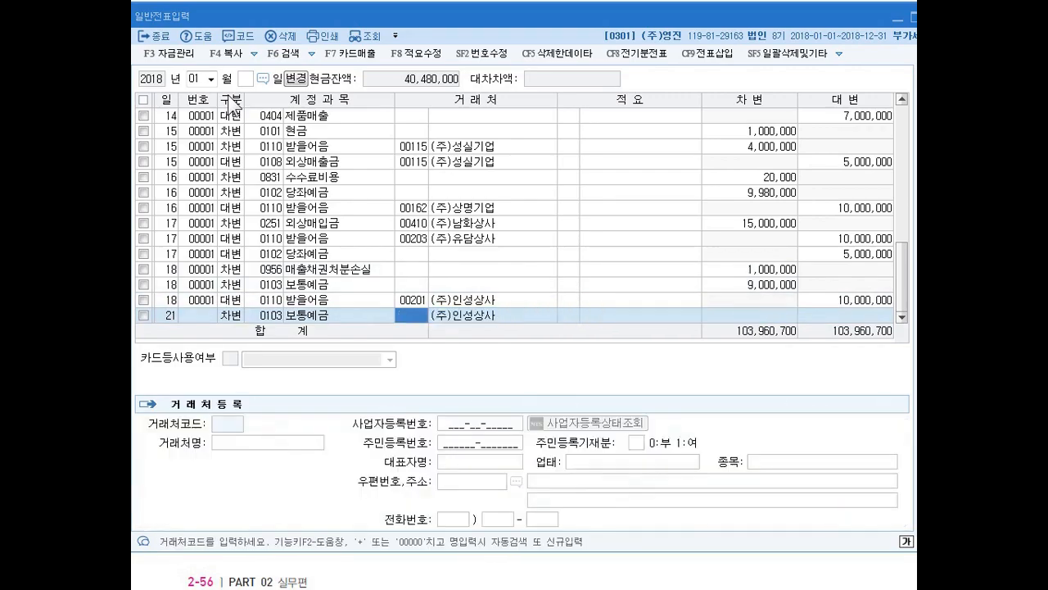
- Clear the client name (주)인성상사 from the January 21 보통예금 line and set its debit amount to 120,000,000
{"action": "key", "text": "Right"}
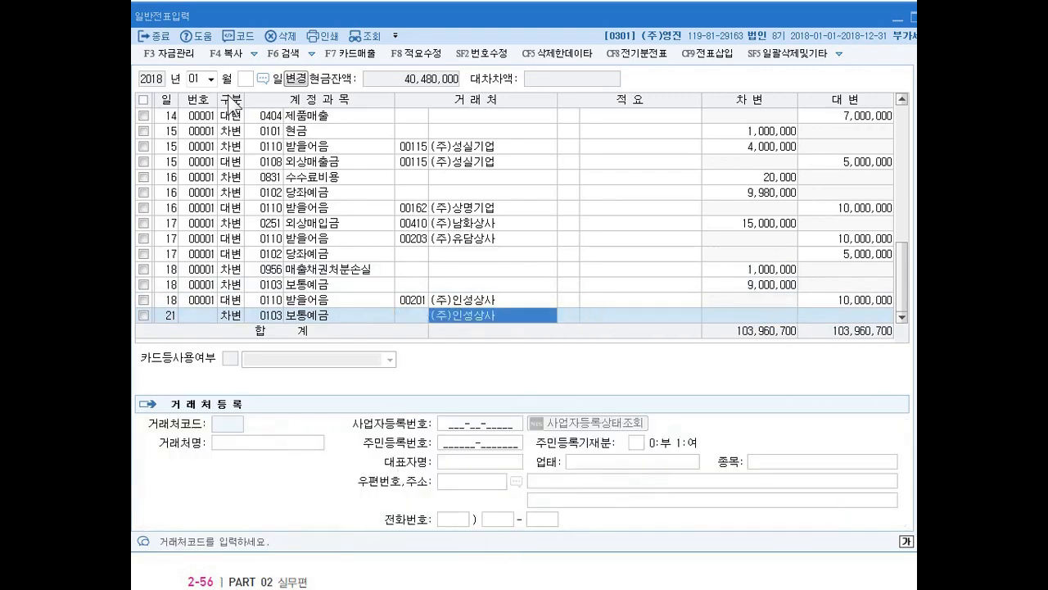
{"action": "key", "text": "BackSpace"}
{"action": "key", "text": "Return"}
{"action": "key", "text": "Left"}
{"action": "key", "text": "Left"}
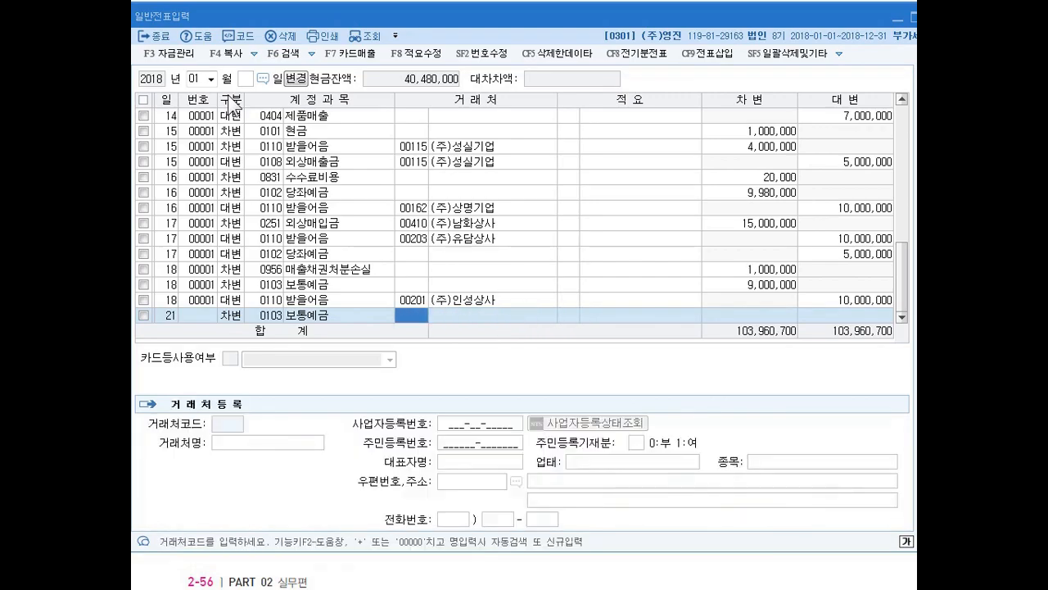
{"action": "key", "text": "Return"}
{"action": "key", "text": "Return"}
{"action": "key", "text": "Return"}
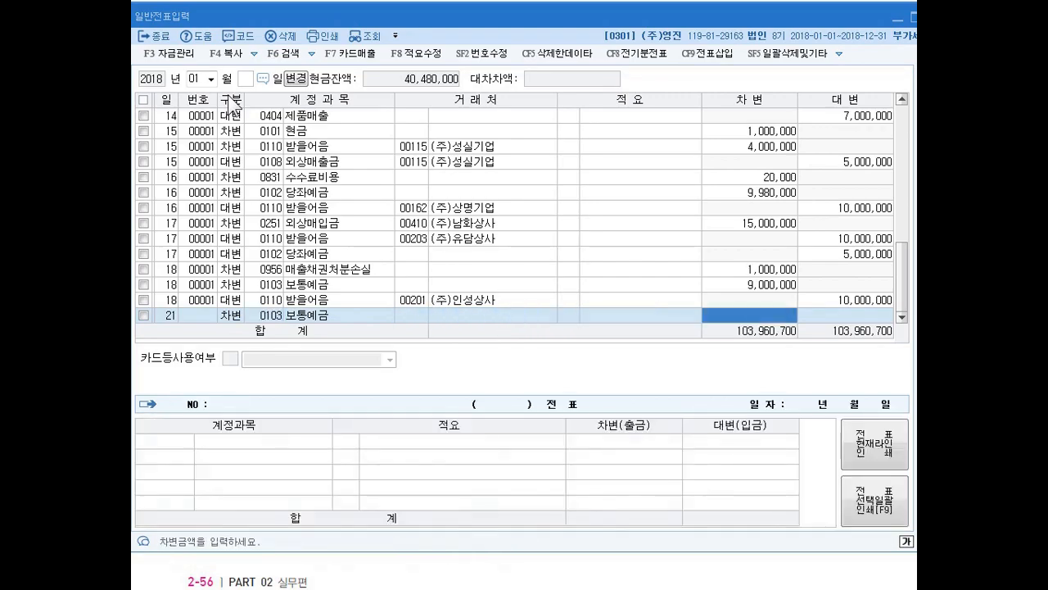
{"action": "type", "text": "120000000"}
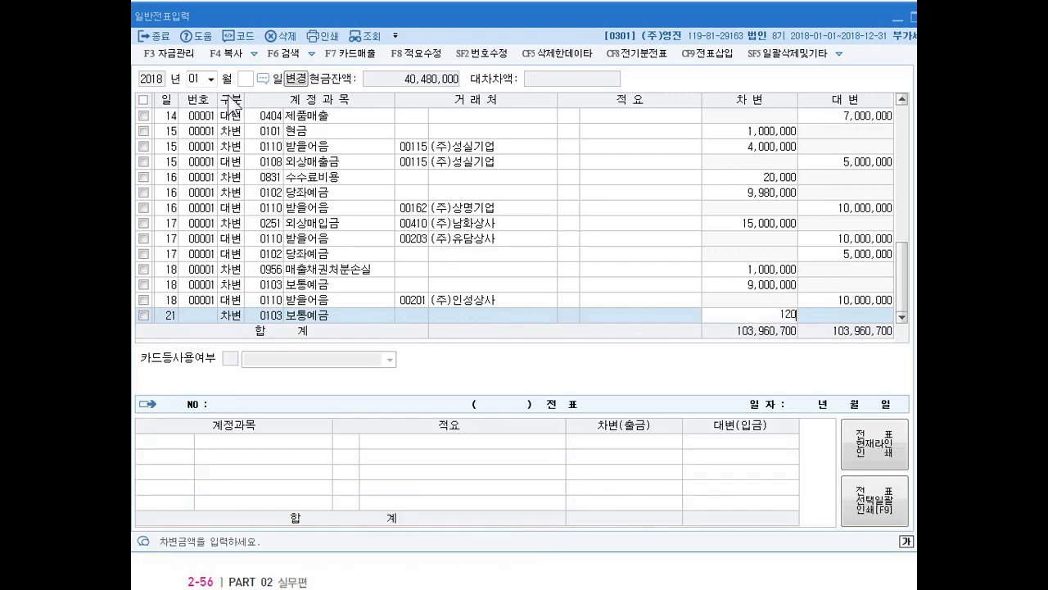
{"action": "key", "text": "Return"}
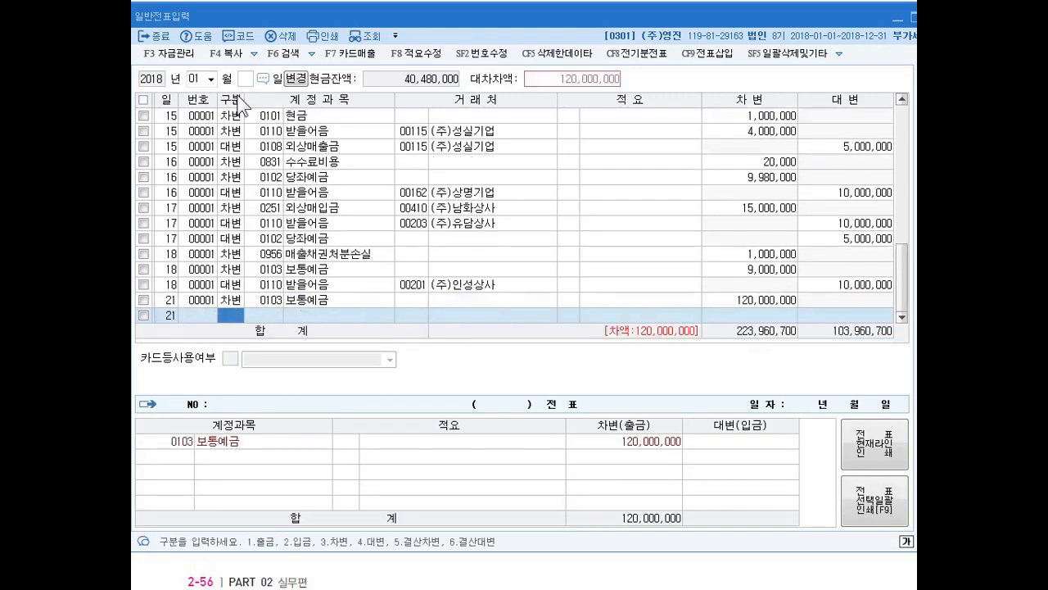
- Enter a January 21 debit line for 0952 외환차손 of 5,000,000 without a client
{"action": "type", "text": "3"}
{"action": "key", "text": "Return"}
{"action": "type", "text": "0952"}
{"action": "key", "text": "Return"}
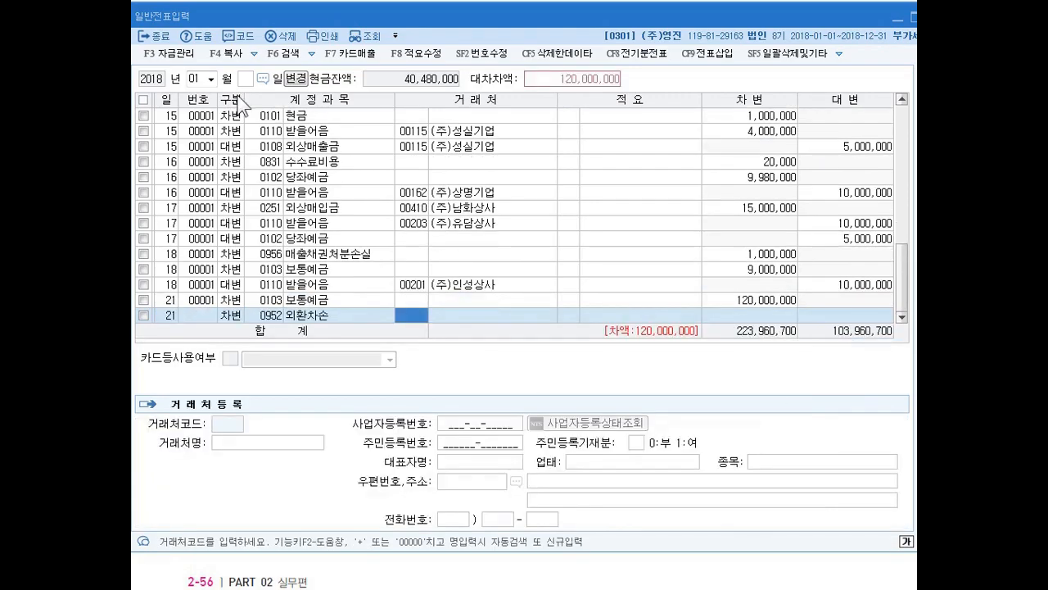
{"action": "key", "text": "Return"}
{"action": "key", "text": "Return"}
{"action": "key", "text": "Return"}
{"action": "type", "text": "5000000"}
{"action": "key", "text": "Return"}
- Enter a January 21 credit line for 0108 외상매출금 of 125,000,000 with client 00406 NEOMOM and review the voucher
{"action": "type", "text": "4"}
{"action": "key", "text": "Return"}
{"action": "type", "text": "108"}
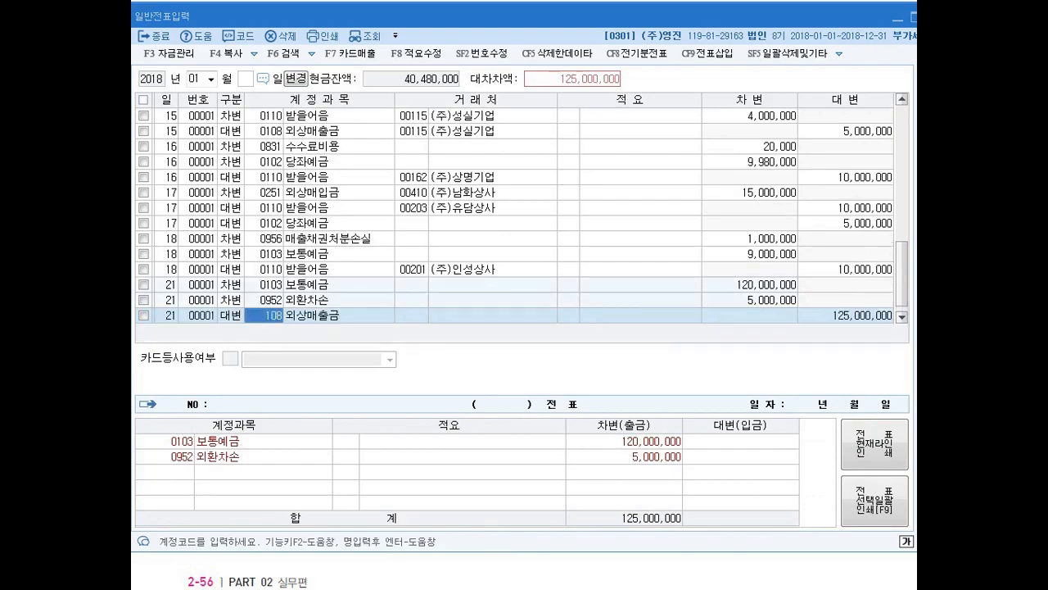
{"action": "key", "text": "Return"}
{"action": "type", "text": "neo"}
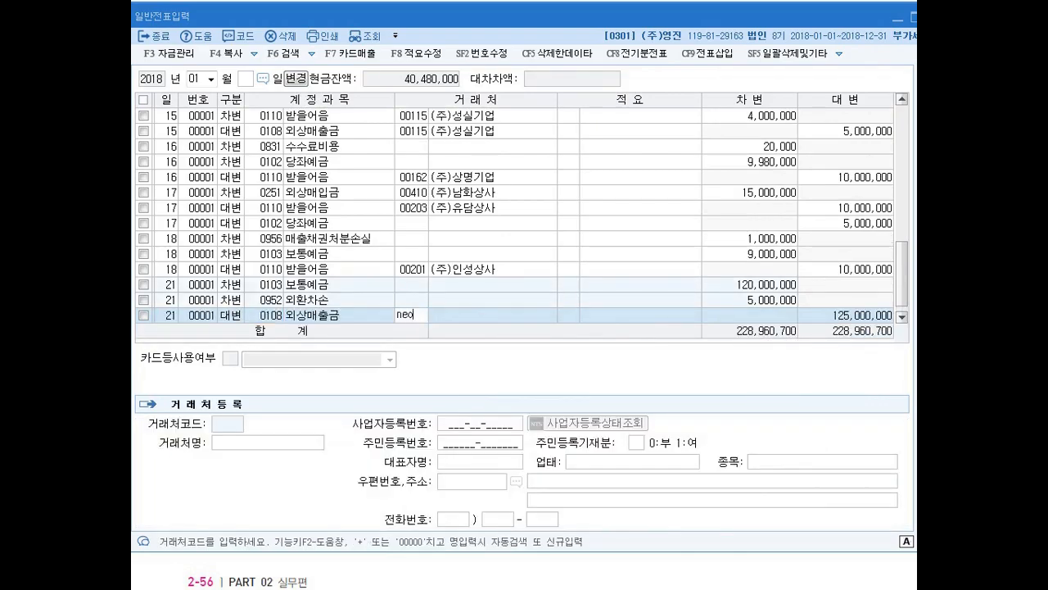
{"action": "key", "text": "Return"}
{"action": "key", "text": "Return"}
{"action": "key", "text": "Down"}
{"action": "key", "text": "Up"}
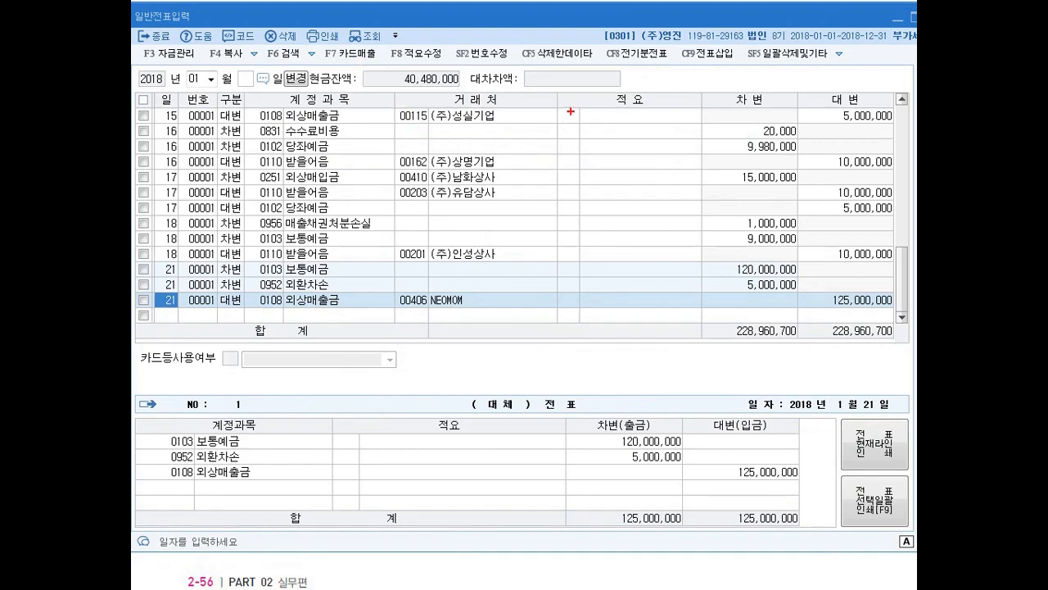
{"action": "left_click_drag", "start_coordinate": [571, 103], "coordinate": [586, 106]}
{"action": "left_click_drag", "start_coordinate": [579, 108], "coordinate": [612, 122]}
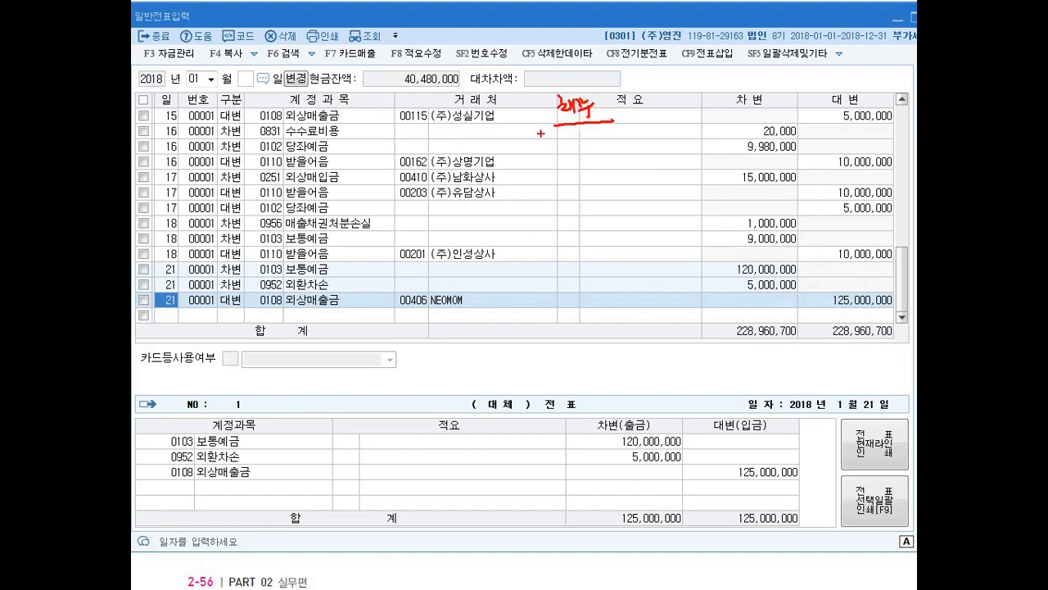
{"action": "left_click_drag", "start_coordinate": [561, 140], "coordinate": [603, 145]}
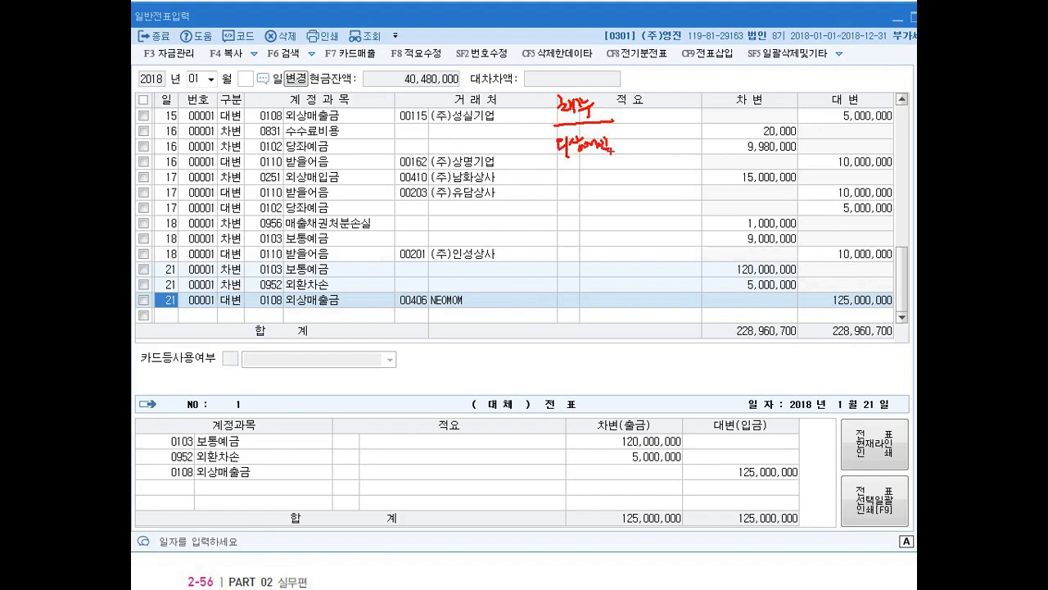
{"action": "left_click_drag", "start_coordinate": [616, 137], "coordinate": [624, 146]}
{"action": "mouse_move", "coordinate": [557, 169]}
{"action": "left_mouse_down"}
{"action": "mouse_move", "coordinate": [602, 167]}
{"action": "mouse_move", "coordinate": [612, 180]}
{"action": "mouse_move", "coordinate": [587, 197]}
{"action": "mouse_move", "coordinate": [606, 202]}
{"action": "mouse_move", "coordinate": [616, 189]}
{"action": "mouse_move", "coordinate": [615, 203]}
{"action": "left_mouse_up"}
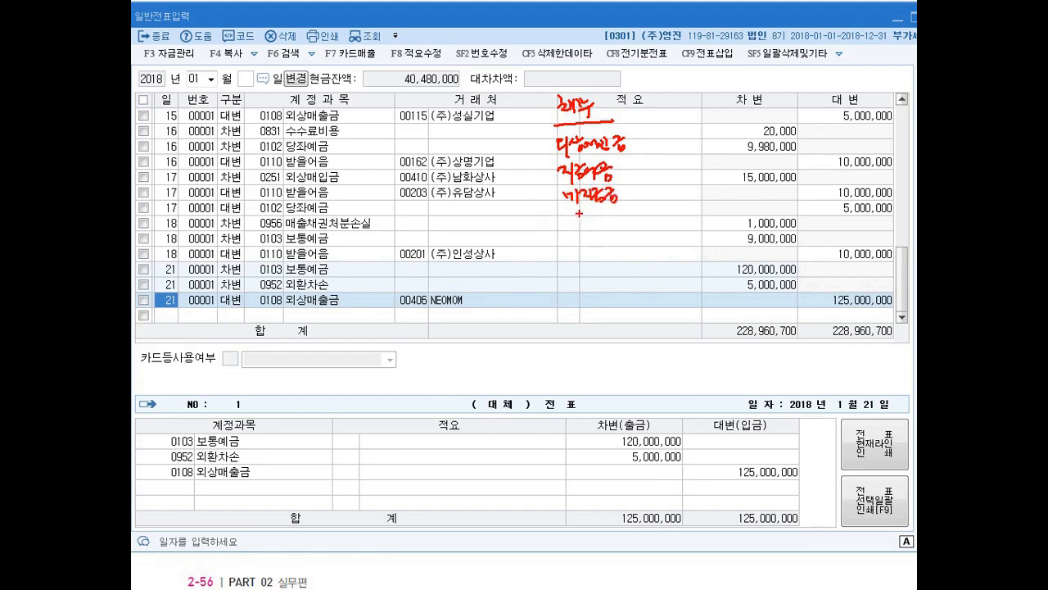
{"action": "mouse_move", "coordinate": [564, 215]}
{"action": "left_mouse_down"}
{"action": "mouse_move", "coordinate": [636, 211]}
{"action": "mouse_move", "coordinate": [636, 222]}
{"action": "left_mouse_up"}
{"action": "mouse_move", "coordinate": [573, 234]}
{"action": "left_mouse_down"}
{"action": "mouse_move", "coordinate": [565, 247]}
{"action": "mouse_move", "coordinate": [606, 241]}
{"action": "left_mouse_up"}
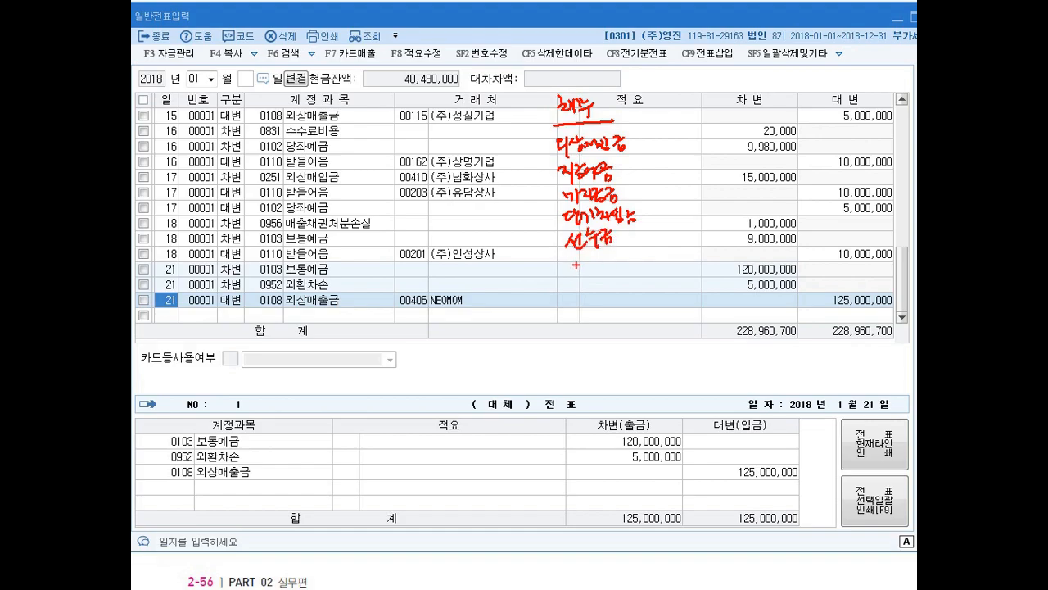
{"action": "mouse_move", "coordinate": [577, 263]}
{"action": "left_mouse_down"}
{"action": "mouse_move", "coordinate": [627, 257]}
{"action": "mouse_move", "coordinate": [630, 268]}
{"action": "mouse_move", "coordinate": [644, 255]}
{"action": "mouse_move", "coordinate": [640, 272]}
{"action": "left_mouse_up"}
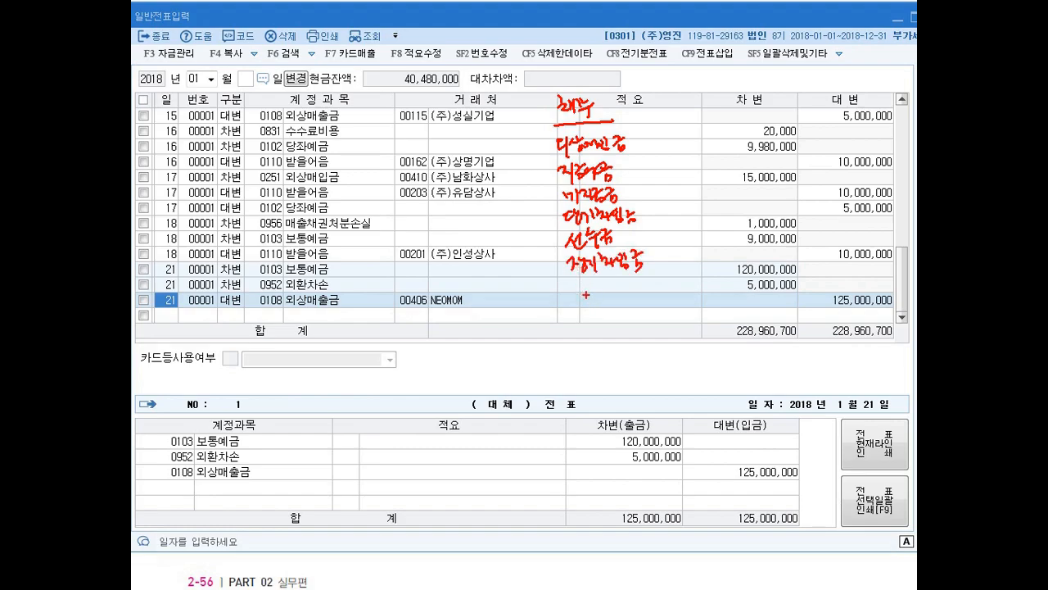
{"action": "left_click_drag", "start_coordinate": [582, 285], "coordinate": [601, 293]}
{"action": "left_click_drag", "start_coordinate": [598, 283], "coordinate": [602, 297]}
{"action": "mouse_move", "coordinate": [558, 287]}
{"action": "left_mouse_down"}
{"action": "mouse_move", "coordinate": [569, 281]}
{"action": "mouse_move", "coordinate": [578, 316]}
{"action": "left_mouse_up"}
{"action": "mouse_move", "coordinate": [585, 301]}
{"action": "left_mouse_down"}
{"action": "mouse_move", "coordinate": [597, 325]}
{"action": "mouse_move", "coordinate": [621, 303]}
{"action": "mouse_move", "coordinate": [639, 316]}
{"action": "left_mouse_up"}
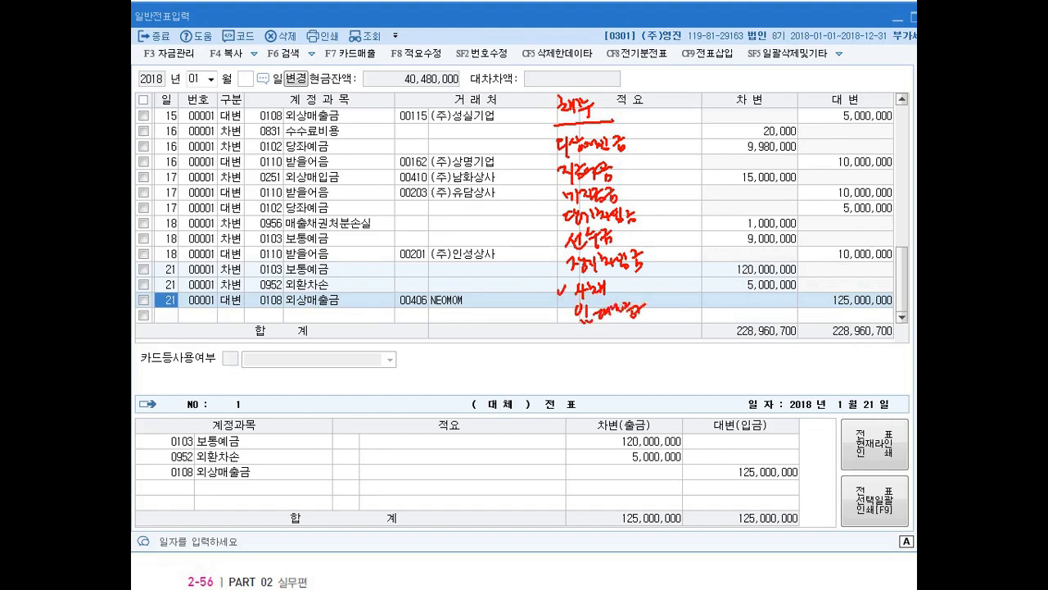
{"action": "left_click_drag", "start_coordinate": [661, 139], "coordinate": [675, 326]}
{"action": "left_click_drag", "start_coordinate": [541, 144], "coordinate": [554, 322]}
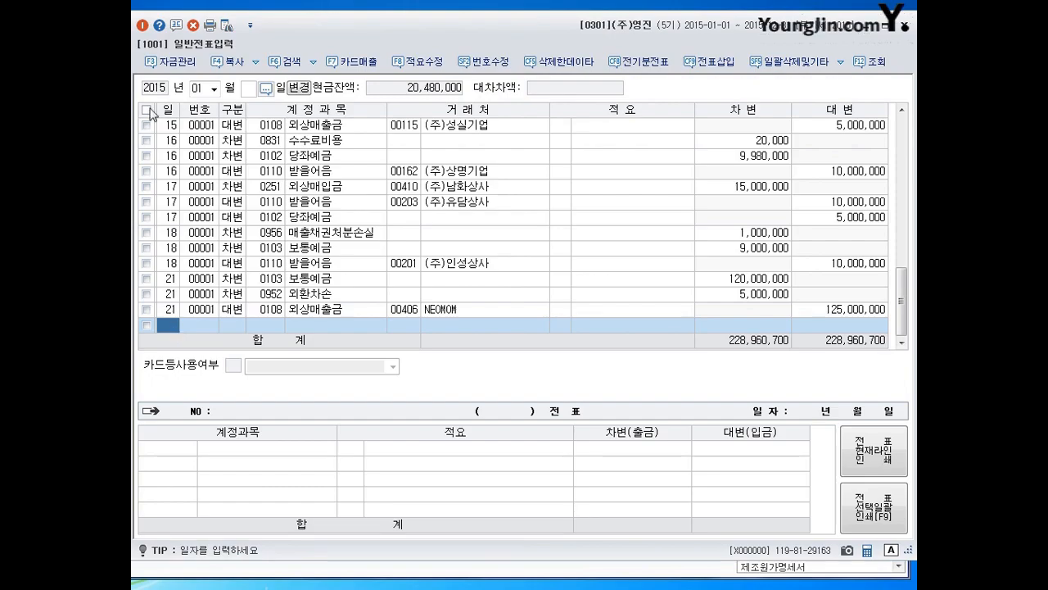
- Switch the voucher period to month 02, consult the textbook's February transactions and return to the voucher entry window
{"action": "left_click", "coordinate": [195, 89]}
{"action": "type", "text": "2"}
{"action": "key", "text": "Return"}
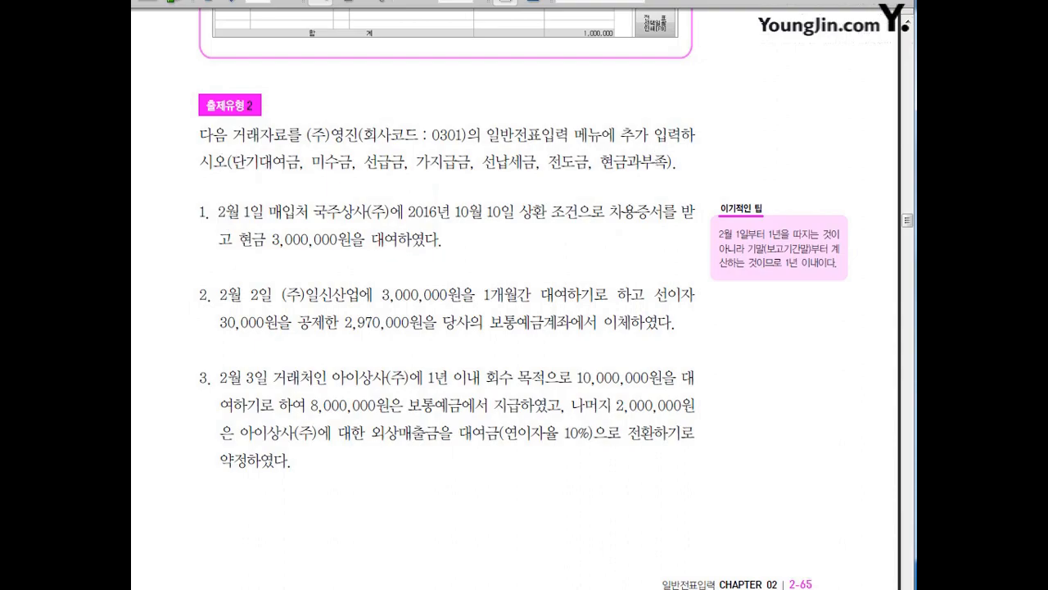
{"action": "key", "text": "alt+Tab"}
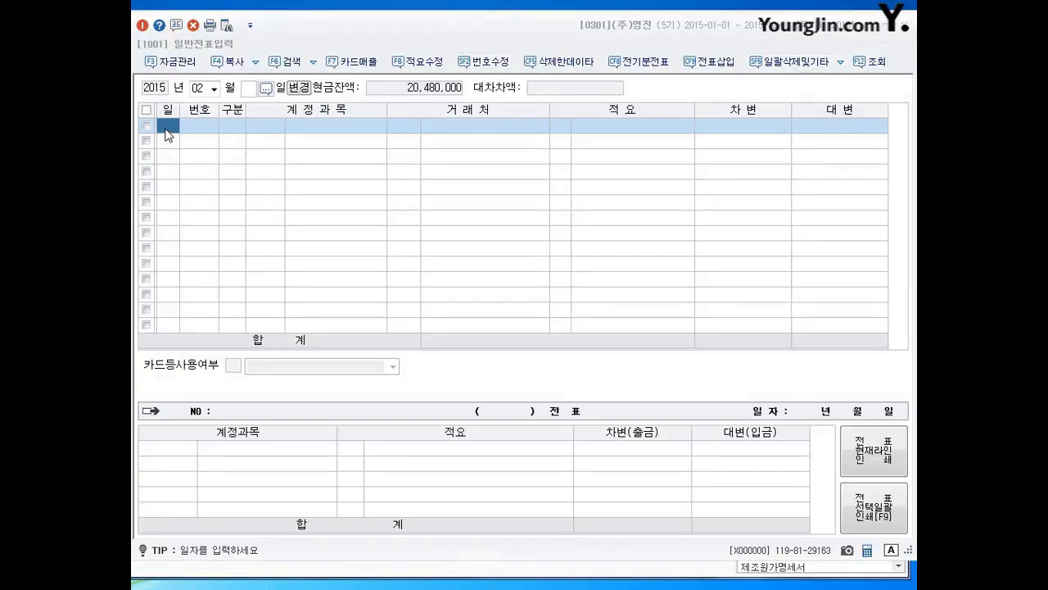
- Start a February 1 cash withdrawal (출금) line for account 0114 단기대여금
{"action": "type", "text": "1"}
{"action": "key", "text": "Return"}
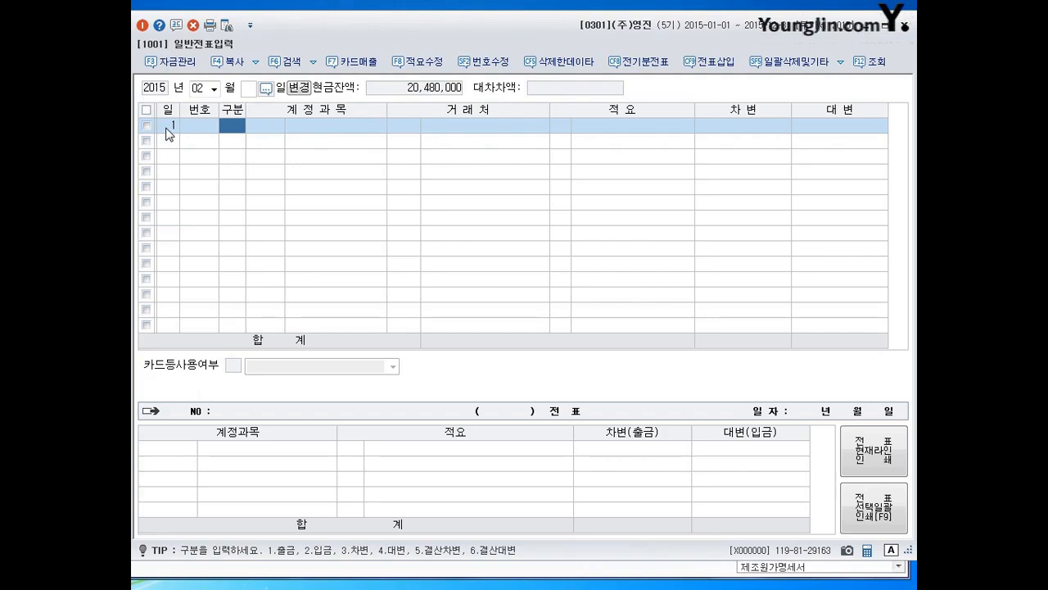
{"action": "type", "text": "1"}
{"action": "key", "text": "Return"}
{"action": "type", "text": "0114"}
{"action": "key", "text": "Return"}
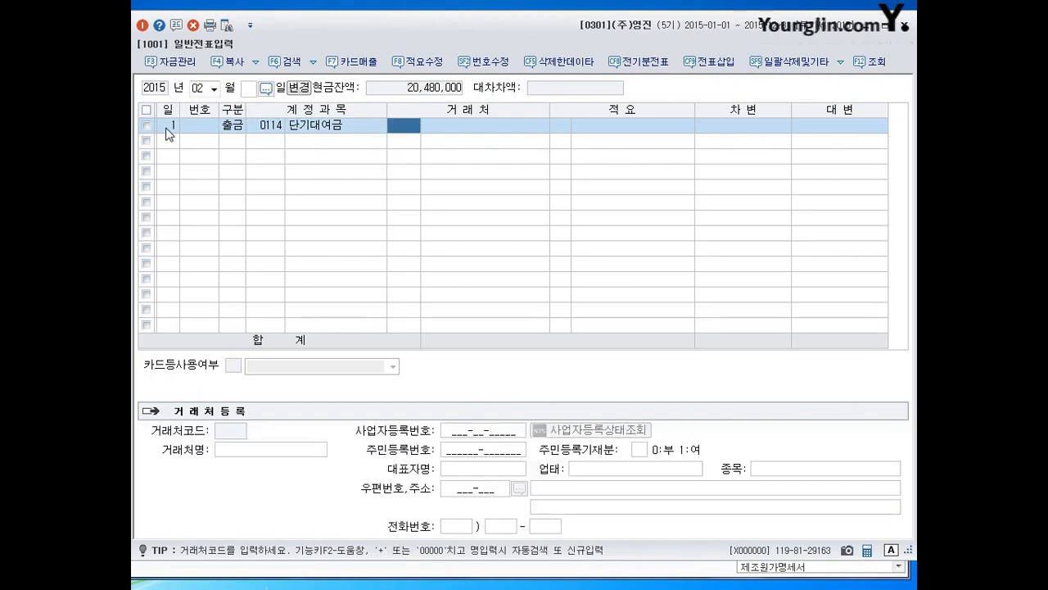
- Complete the February 1 단기대여금 line with client 00121 국주상사(주) and an amount of 3,000,000
{"action": "type", "text": "rn"}
{"action": "key", "text": "BackSpace"}
{"action": "key", "text": "BackSpace"}
{"action": "key", "text": "Hangul"}
{"action": "type", "text": "국주"}
{"action": "key", "text": "Return"}
{"action": "key", "text": "Return"}
{"action": "key", "text": "Return"}
{"action": "key", "text": "Return"}
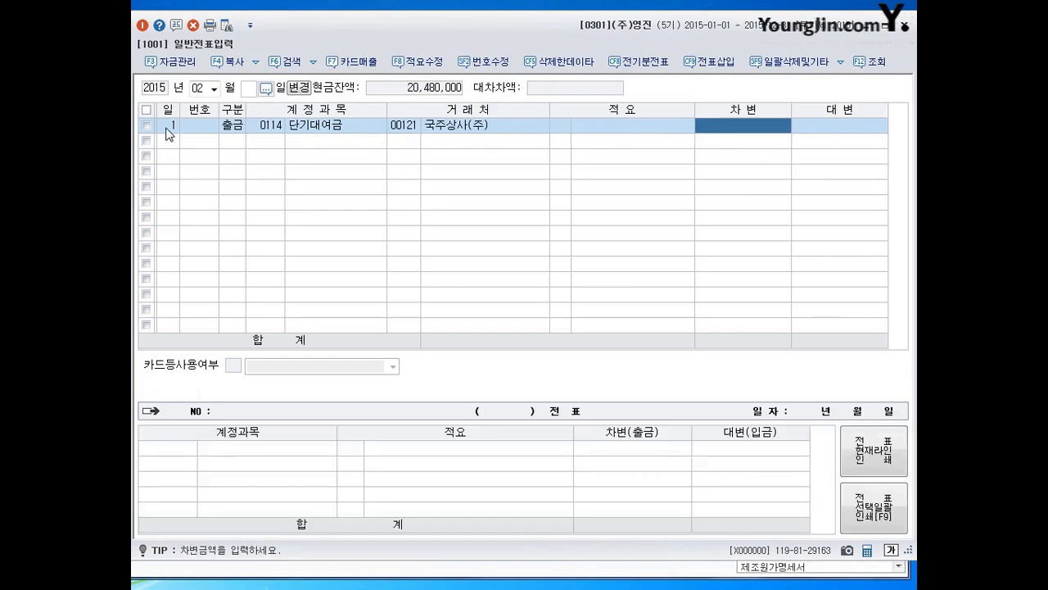
{"action": "type", "text": "3000000"}
{"action": "key", "text": "Return"}
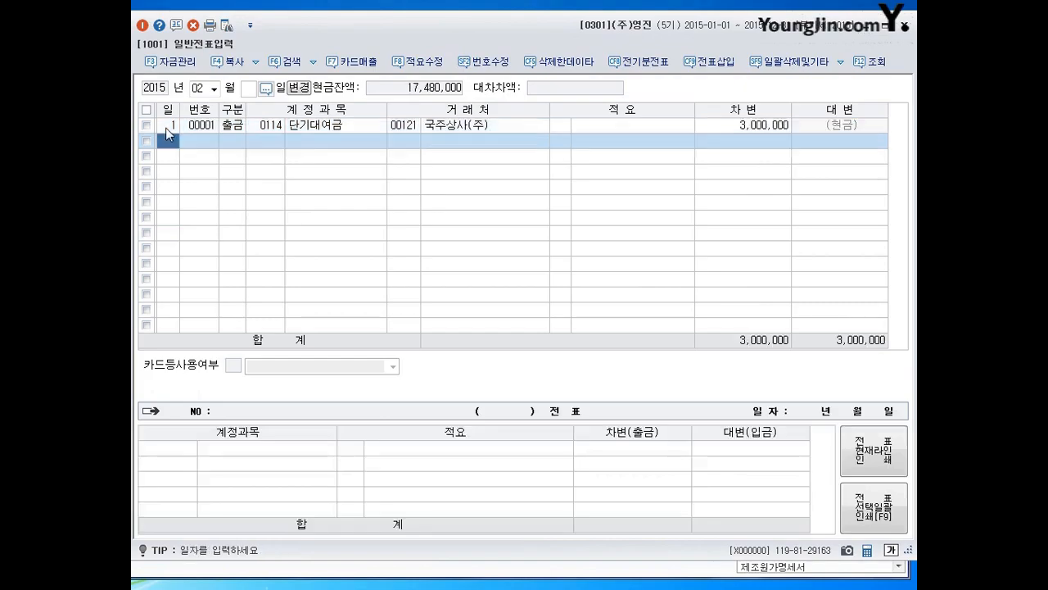
- Review the journal entry of the February 1 withdrawal voucher
{"action": "left_click", "coordinate": [166, 128]}
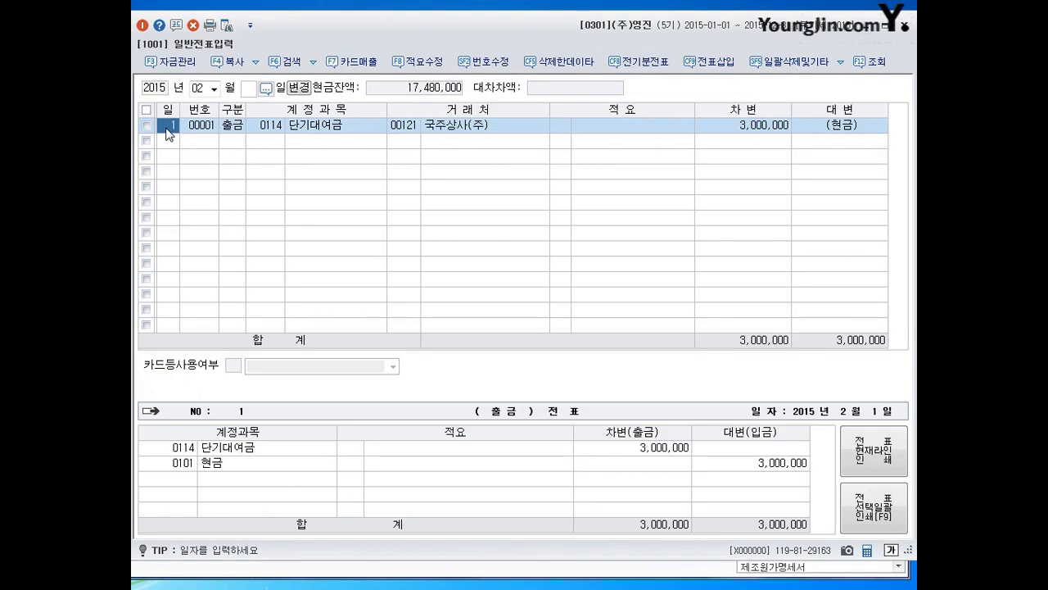
{"action": "key", "text": "Down"}
{"action": "key", "text": "Up"}
{"action": "key", "text": "Down"}
{"action": "key", "text": "Up"}
{"action": "key", "text": "Down"}
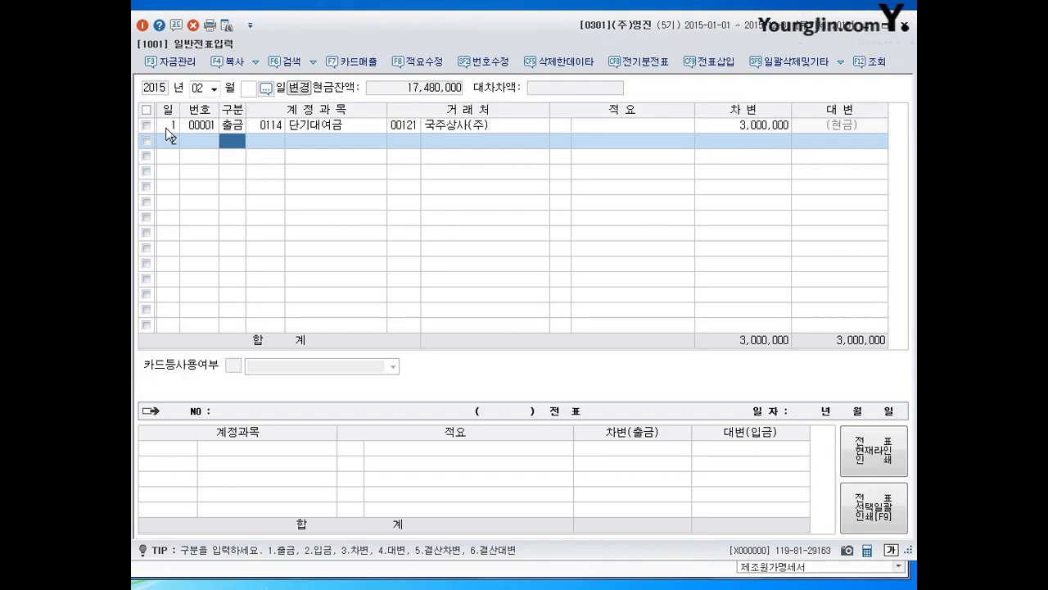
- Start a February 2 debit line for account 0114 단기대여금
{"action": "type", "text": "3"}
{"action": "key", "text": "Return"}
{"action": "type", "text": "0114"}
{"action": "key", "text": "Return"}
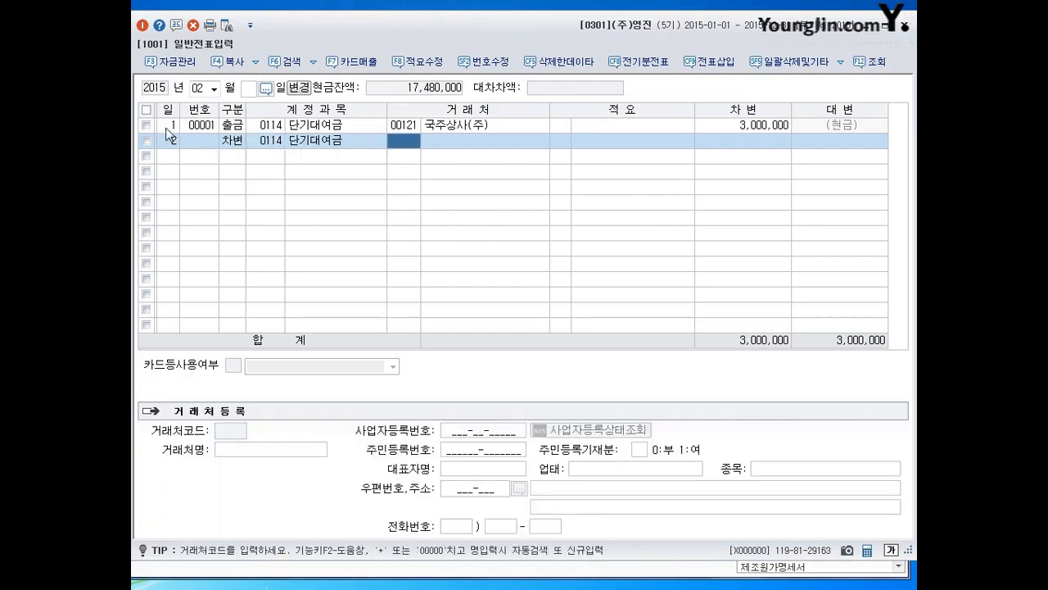
- Try to look up the client 일신 for the February 2 단기대여금 line
{"action": "type", "text": "일ㅅㅣㄴ"}
{"action": "key", "text": "Return"}
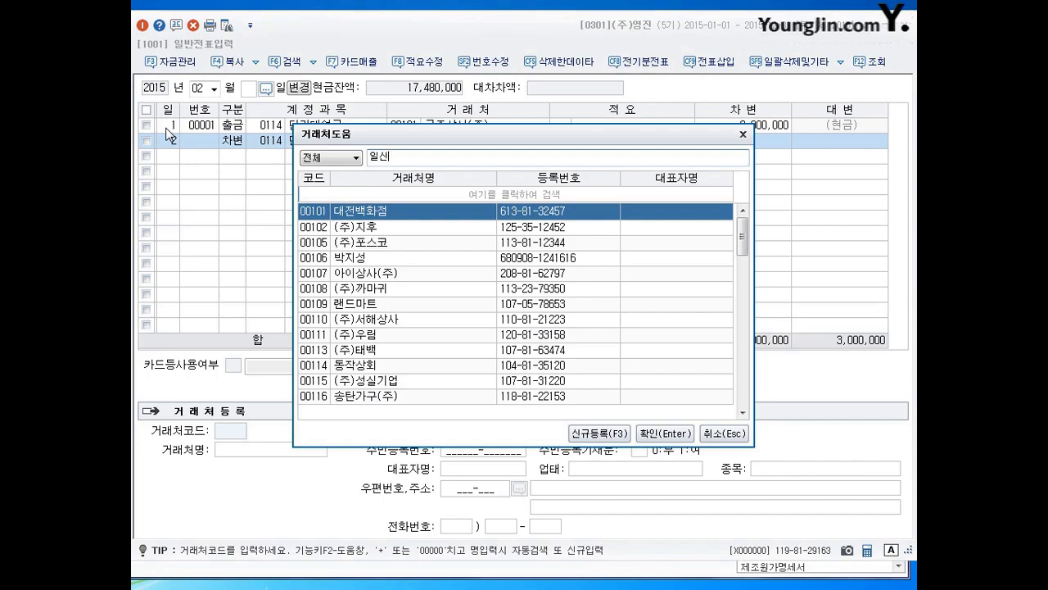
{"action": "key", "text": "Escape"}
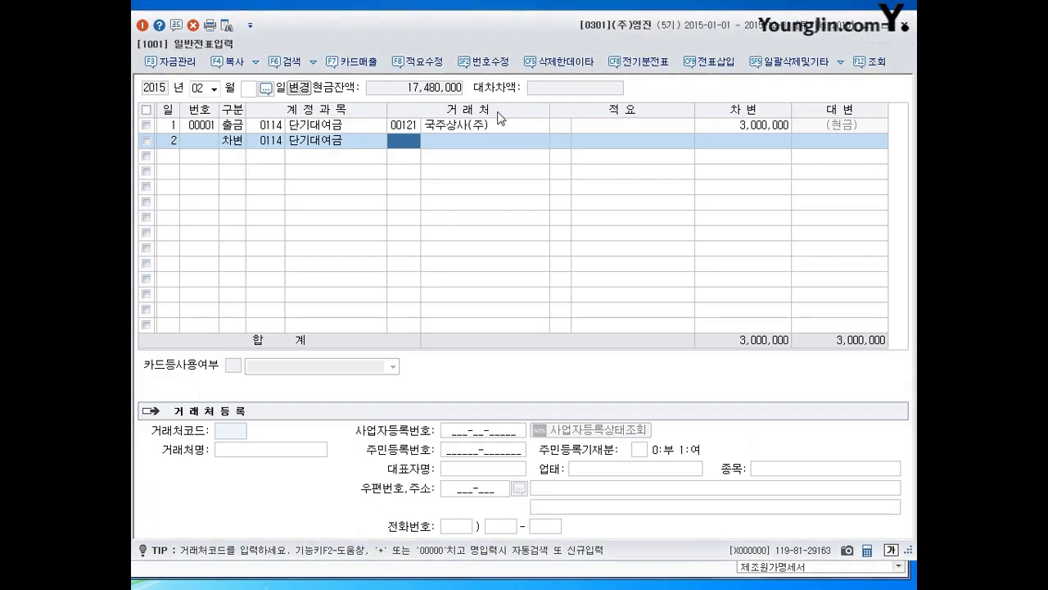
- Complete the February 2 단기대여금 debit line with client 00204 (주)일신산업 and an amount of 3,000,000
{"action": "left_click", "coordinate": [402, 142]}
{"action": "type", "text": "원"}
{"action": "type", "text": "신"}
{"action": "key", "text": "Return"}
{"action": "key", "text": "Return"}
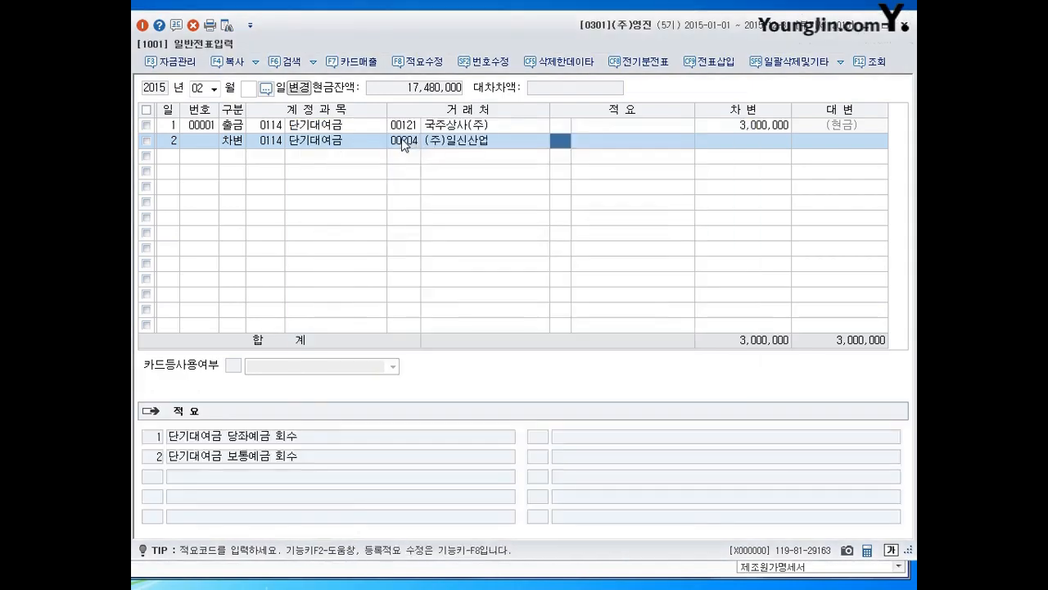
{"action": "key", "text": "Return"}
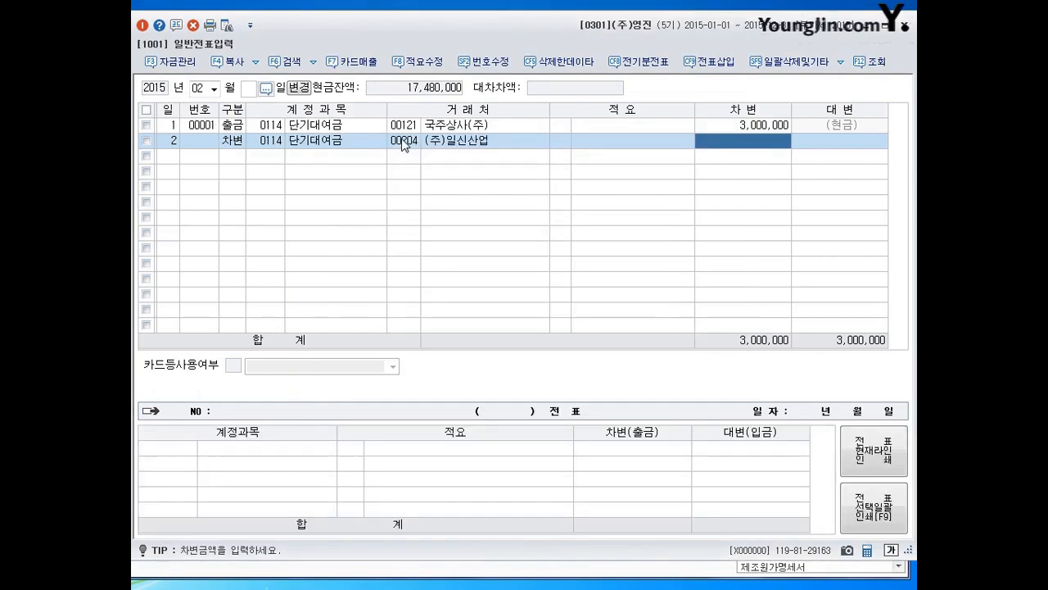
{"action": "type", "text": "3,000,000"}
{"action": "key", "text": "Return"}
{"action": "key", "text": "Return"}
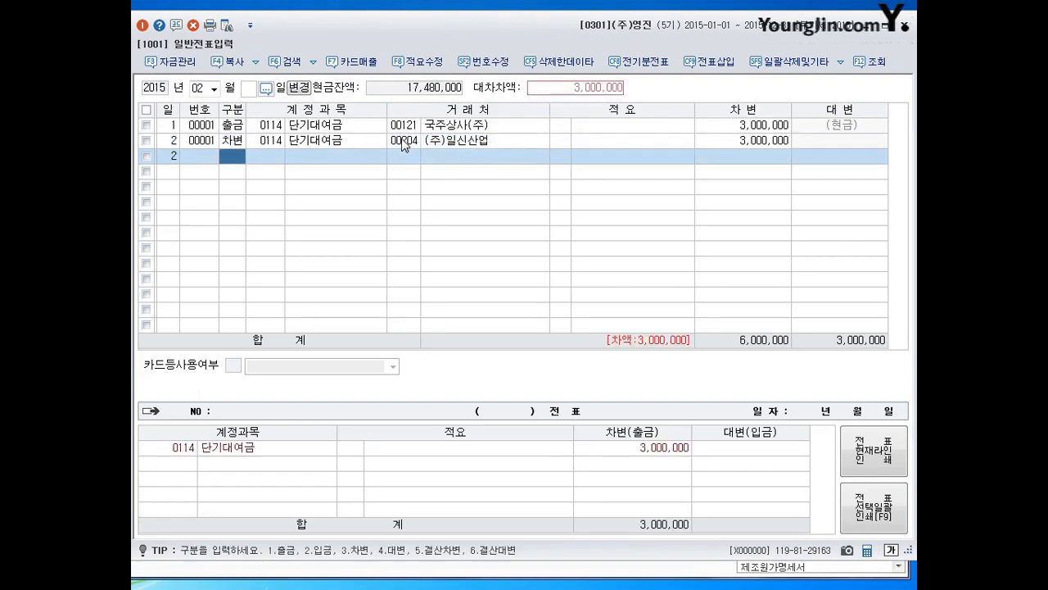
- Add a February 2 credit line for account 0901 이자수익 without a client or description
{"action": "type", "text": "3"}
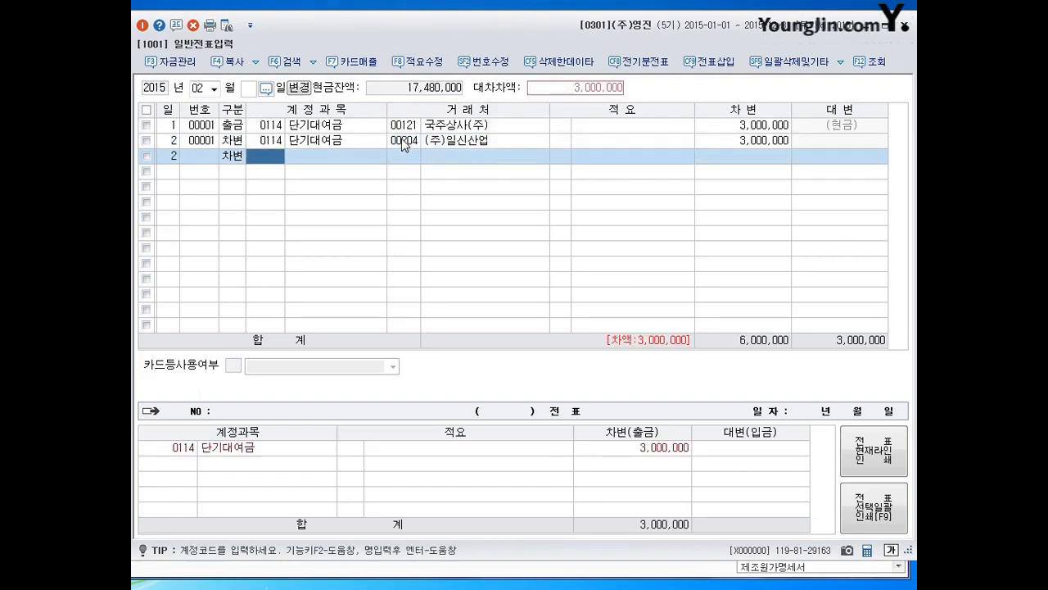
{"action": "key", "text": "Left"}
{"action": "type", "text": "901"}
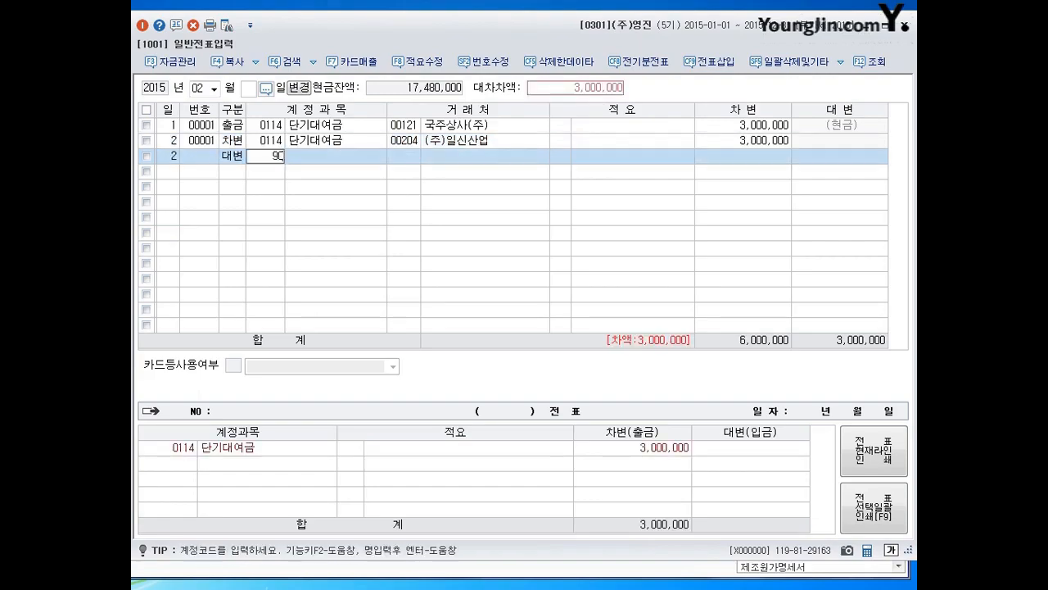
{"action": "key", "text": "Return"}
{"action": "key", "text": "Return"}
{"action": "key", "text": "Return"}
{"action": "key", "text": "Left"}
{"action": "key", "text": "Left"}
{"action": "key", "text": "Left"}
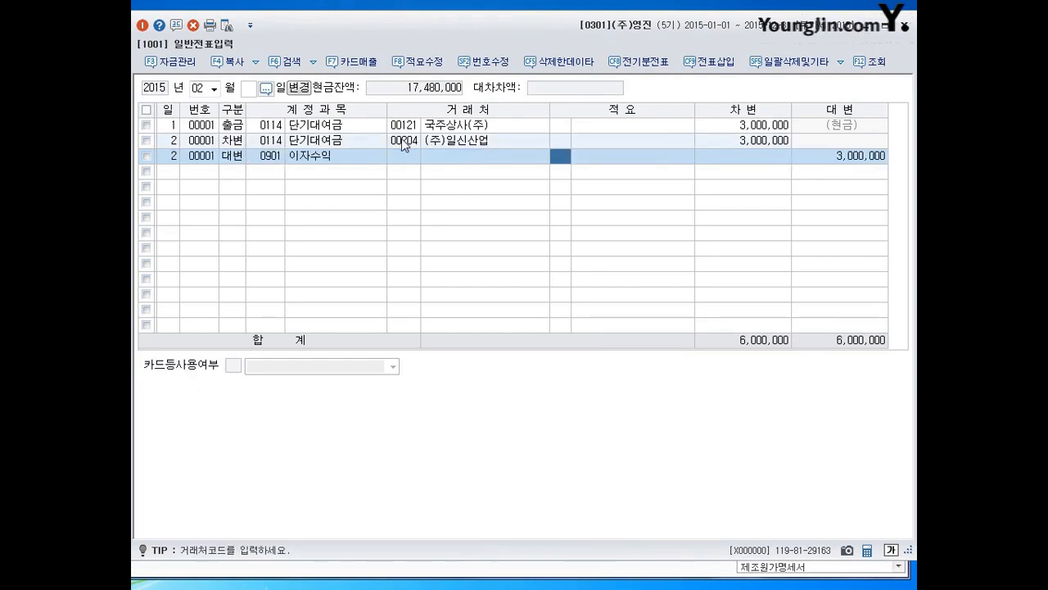
{"action": "key", "text": "Up"}
{"action": "key", "text": "Down"}
{"action": "key", "text": "Return"}
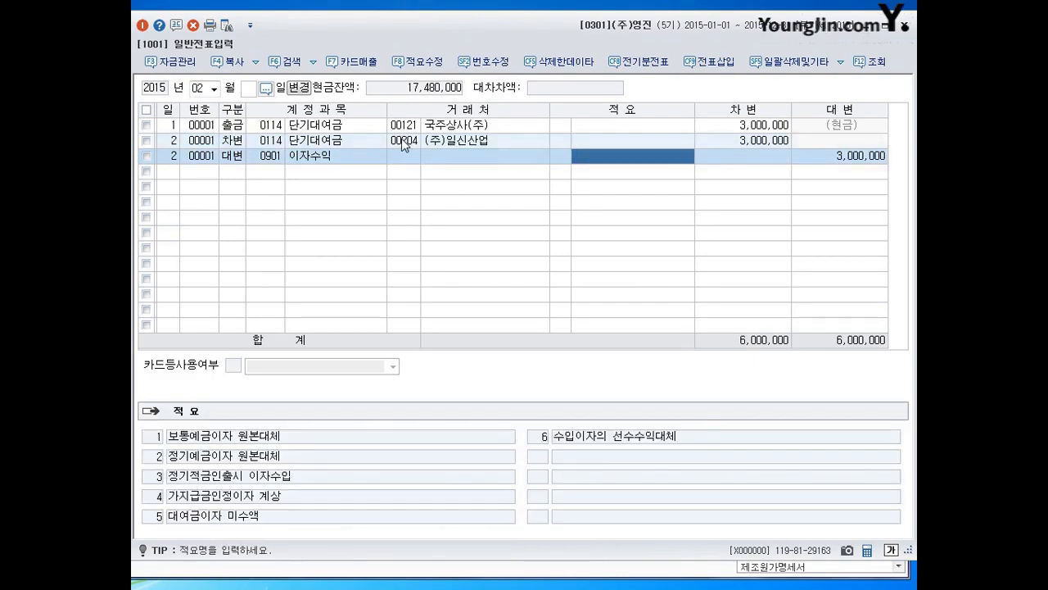
{"action": "key", "text": "Return"}
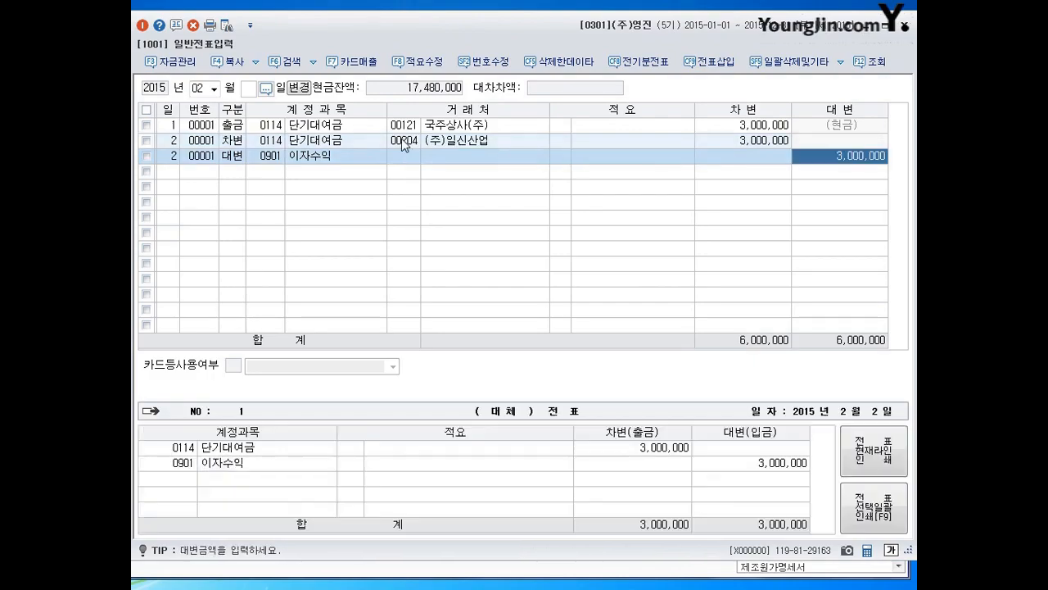
- Set the 이자수익 credit to 30,000 and add a credit line for account 0103 보통예금 with the remaining 2,970,000
{"action": "type", "text": "30000"}
{"action": "key", "text": "Return"}
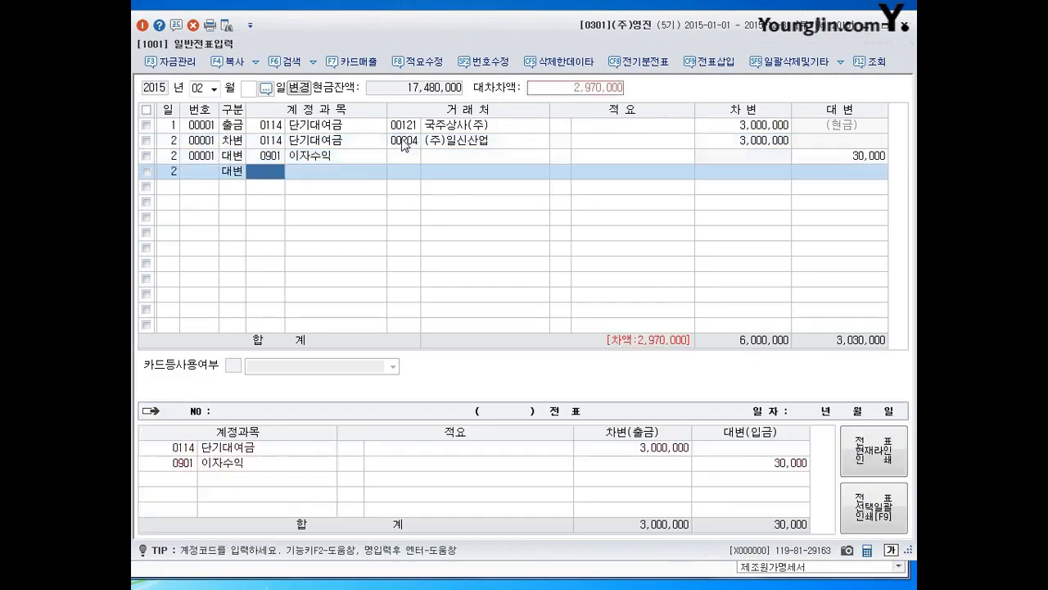
{"action": "type", "text": "103"}
{"action": "key", "text": "Return"}
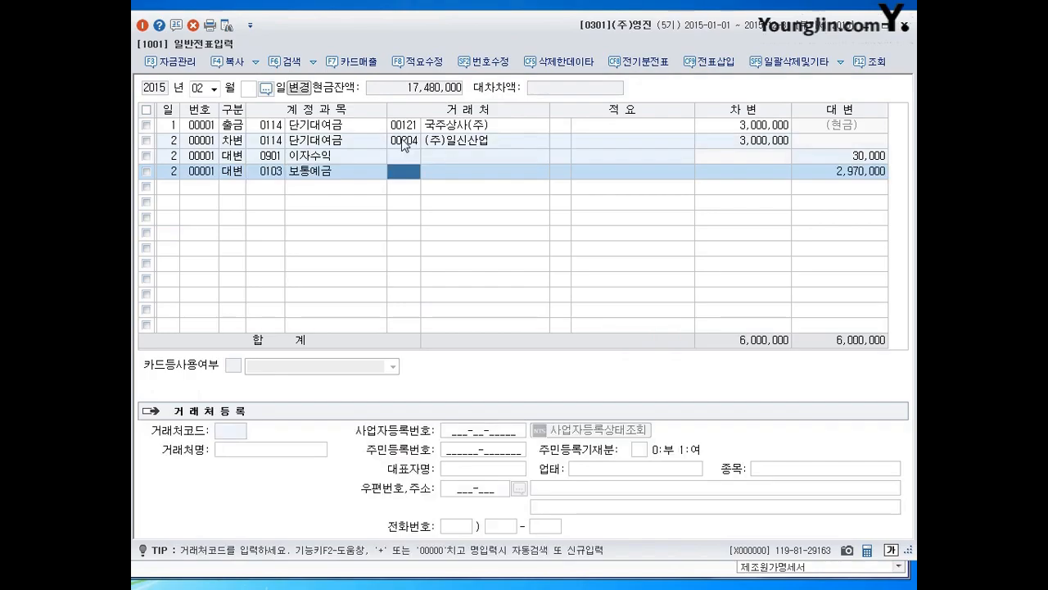
- Check the client recorded on the February 2 단기대여금 line
{"action": "key", "text": "Down"}
{"action": "key", "text": "Up"}
{"action": "key", "text": "Up"}
{"action": "key", "text": "Up"}
{"action": "key", "text": "Right"}
{"action": "key", "text": "Right"}
{"action": "key", "text": "Right"}
{"action": "key", "text": "Right"}
{"action": "key", "text": "Right"}
{"action": "key", "text": "Right"}
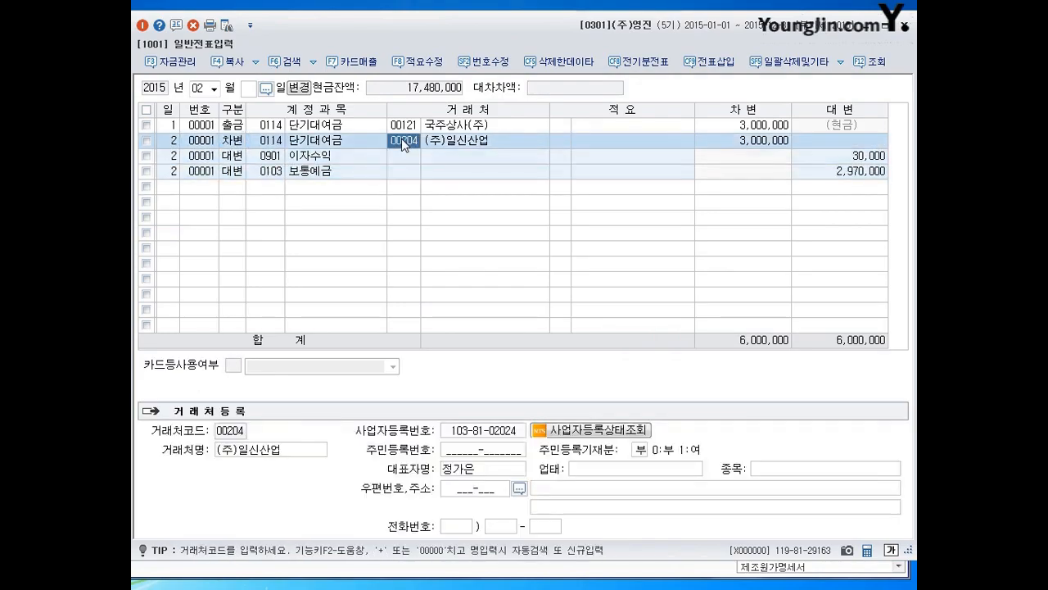
{"action": "key", "text": "Left"}
{"action": "key", "text": "Left"}
{"action": "key", "text": "Left"}
{"action": "key", "text": "Down"}
{"action": "key", "text": "Down"}
{"action": "key", "text": "Down"}
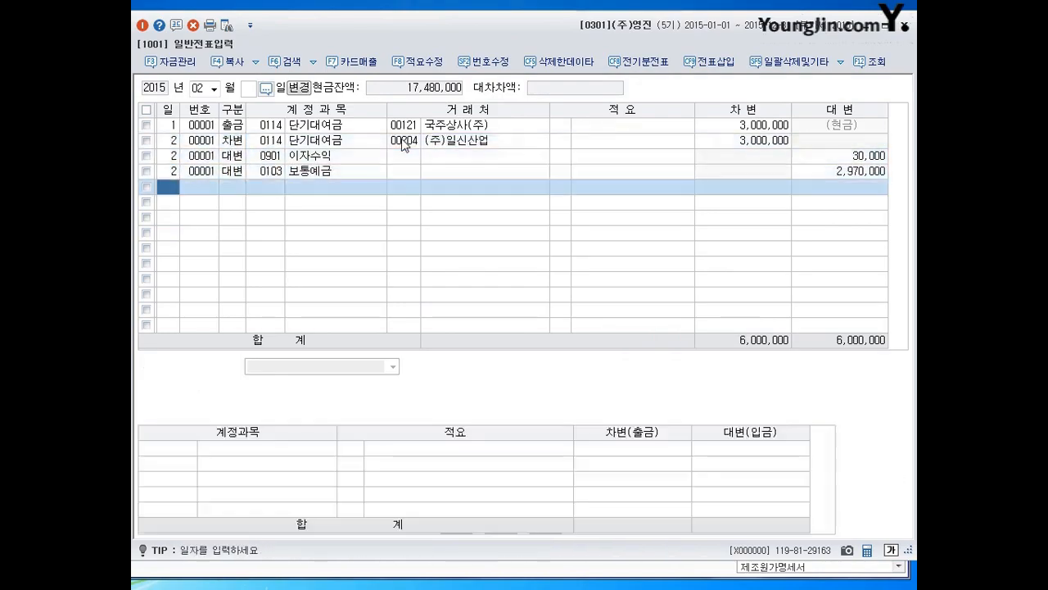
- Carry the client name (주)일신산업 into the February 2 이자수익 line and clear it again
{"action": "key", "text": "Up"}
{"action": "key", "text": "Up"}
{"action": "key", "text": "Right"}
{"action": "key", "text": "Right"}
{"action": "key", "text": "Right"}
{"action": "key", "text": "Right"}
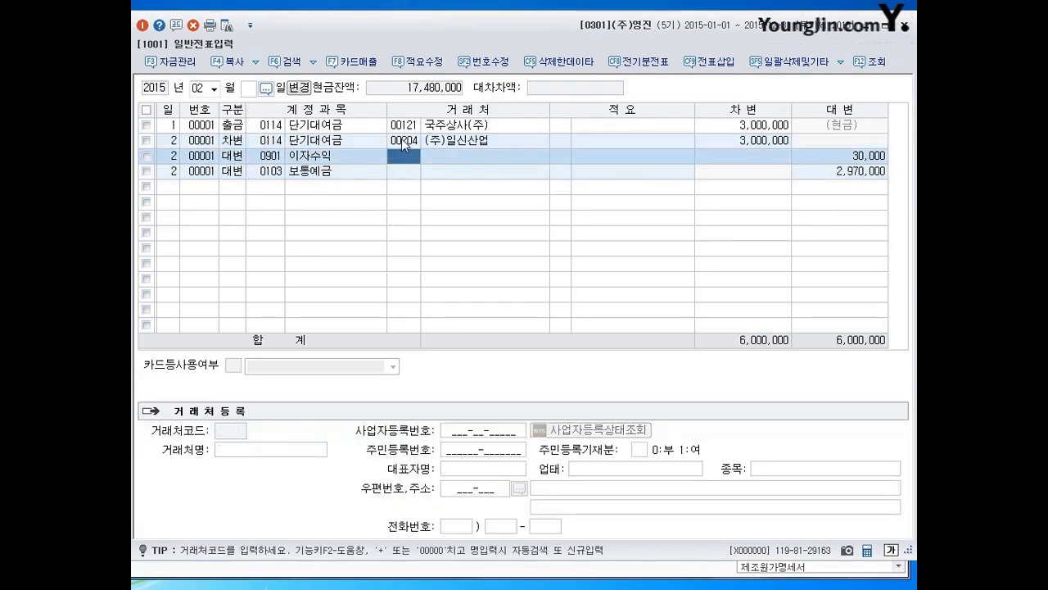
{"action": "key", "text": "Return"}
{"action": "key", "text": "Return"}
{"action": "key", "text": "Return"}
{"action": "key", "text": "Return"}
{"action": "key", "text": "Left"}
{"action": "key", "text": "Left"}
{"action": "key", "text": "Left"}
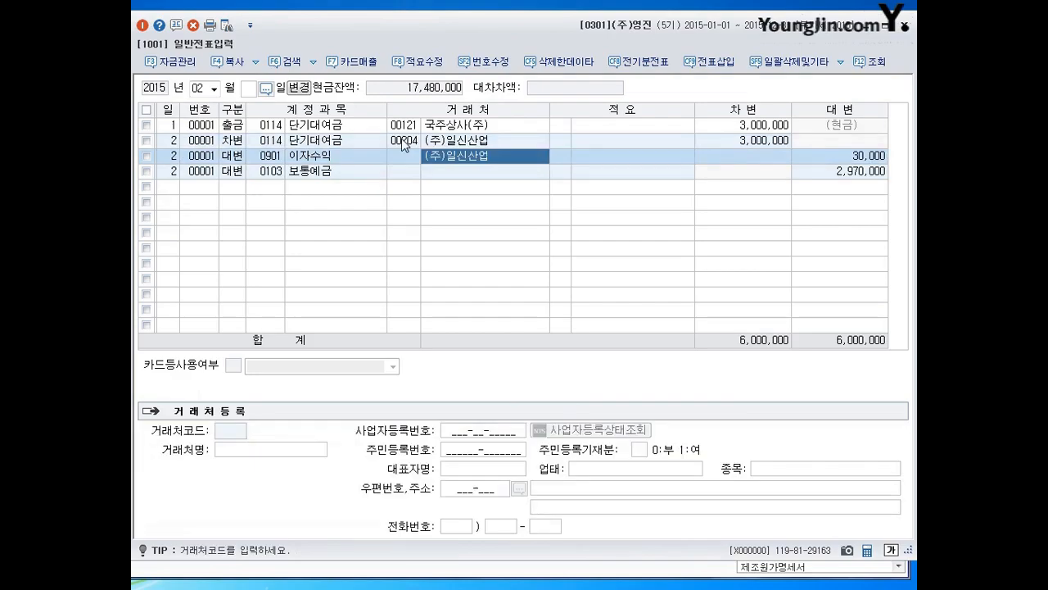
{"action": "key", "text": "Delete"}
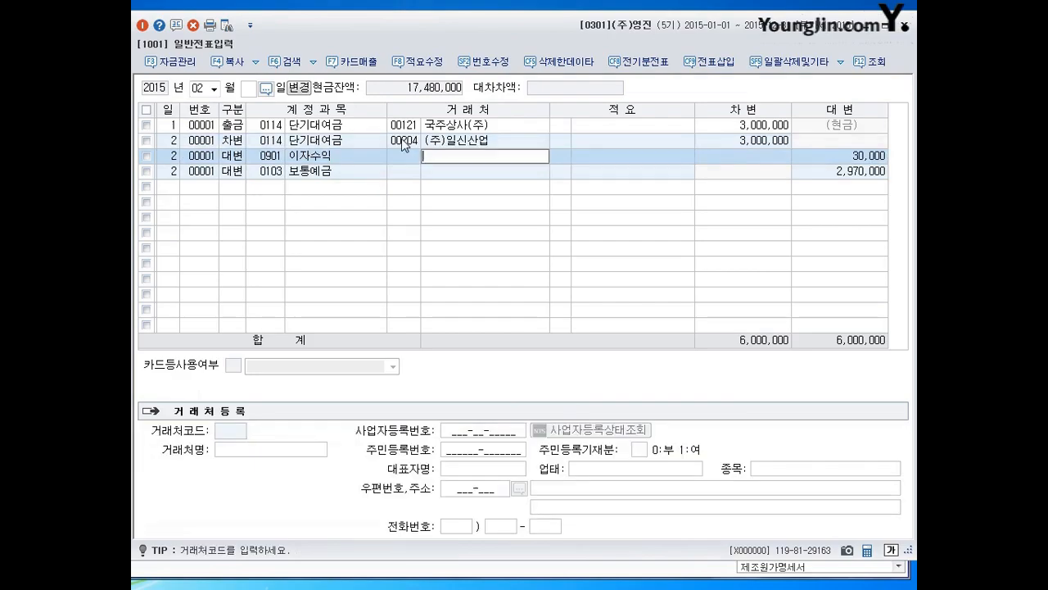
{"action": "key", "text": "Return"}
{"action": "key", "text": "Left"}
{"action": "key", "text": "Left"}
{"action": "key", "text": "Return"}
{"action": "key", "text": "Return"}
{"action": "key", "text": "Return"}
{"action": "key", "text": "Return"}
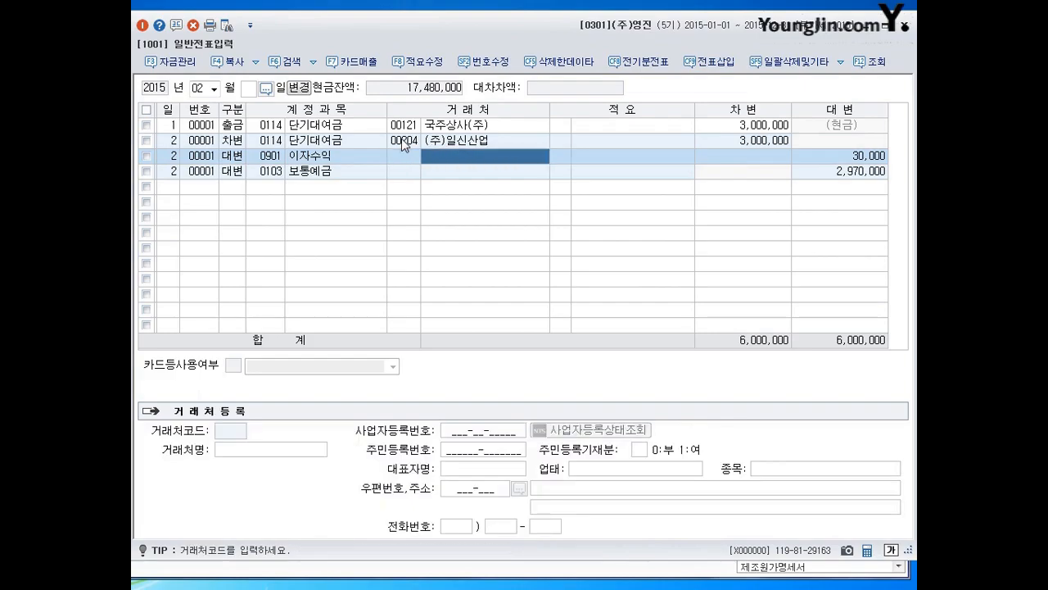
- Repeat the client name carry-over on the 이자수익 line and delete the copied name
{"action": "key", "text": "Left"}
{"action": "key", "text": "Left"}
{"action": "key", "text": "Left"}
{"action": "key", "text": "Return"}
{"action": "key", "text": "Left"}
{"action": "key", "text": "Down"}
{"action": "key", "text": "Down"}
{"action": "key", "text": "Up"}
{"action": "key", "text": "Up"}
{"action": "key", "text": "Return"}
{"action": "key", "text": "Return"}
{"action": "key", "text": "Return"}
{"action": "key", "text": "Return"}
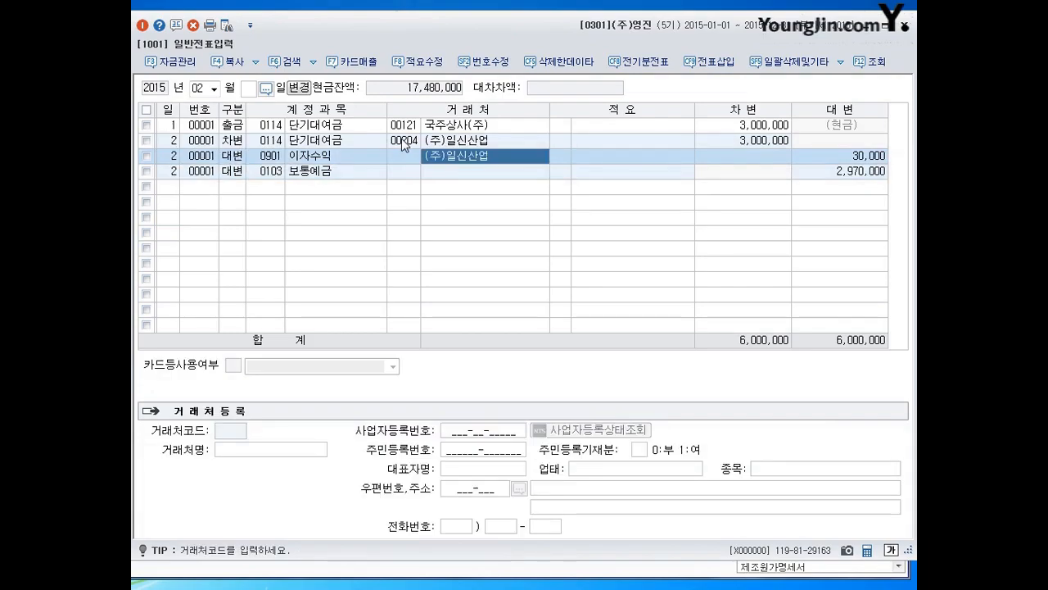
{"action": "key", "text": "Delete"}
{"action": "key", "text": "Return"}
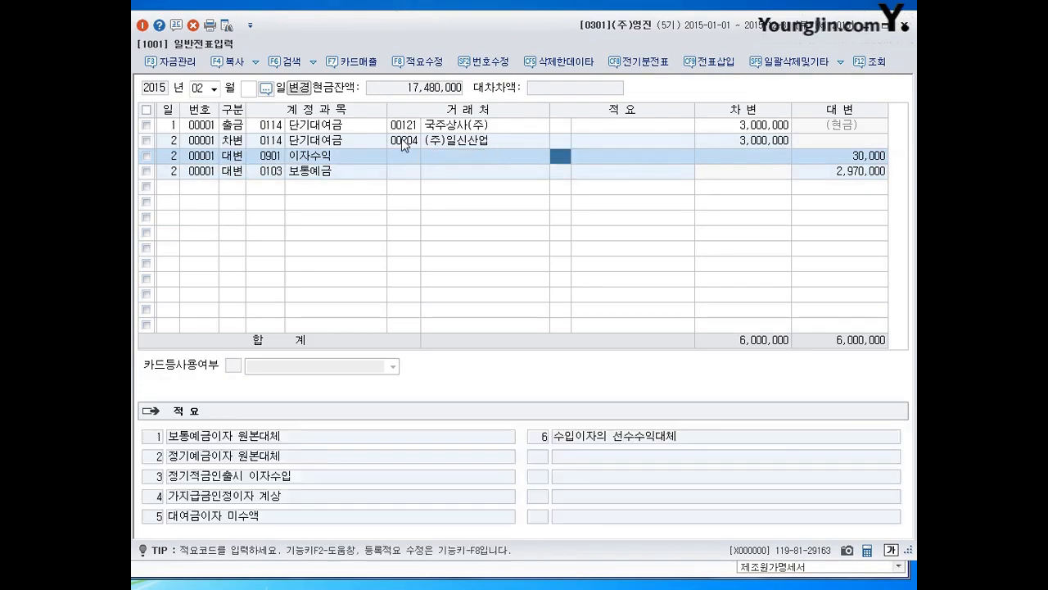
- Start a February 3 debit line for account 0114 단기대여금
{"action": "key", "text": "Down"}
{"action": "key", "text": "Return"}
{"action": "key", "text": "Return"}
{"action": "type", "text": "3"}
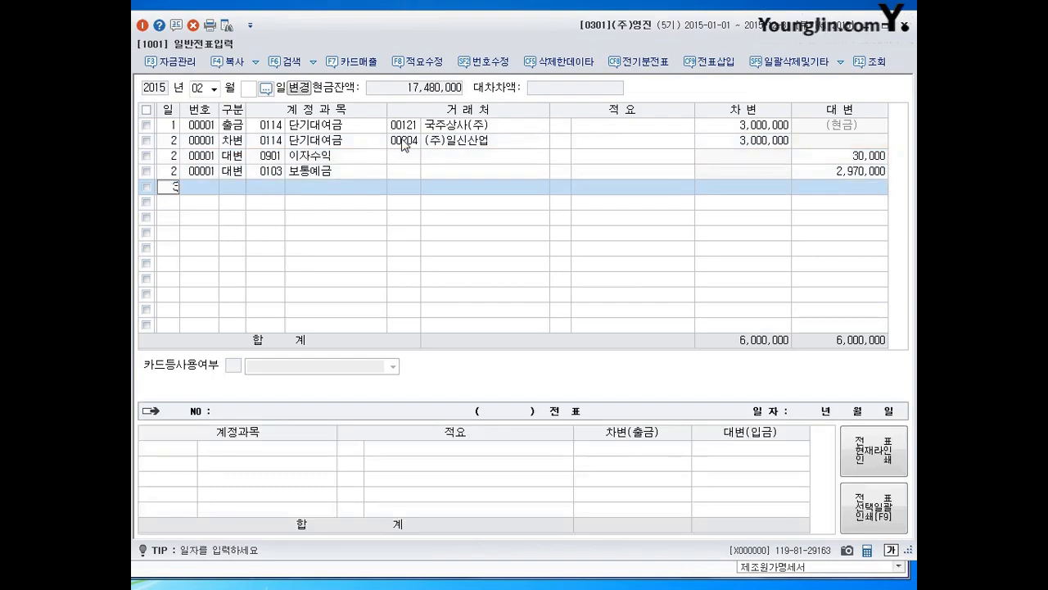
{"action": "key", "text": "Return"}
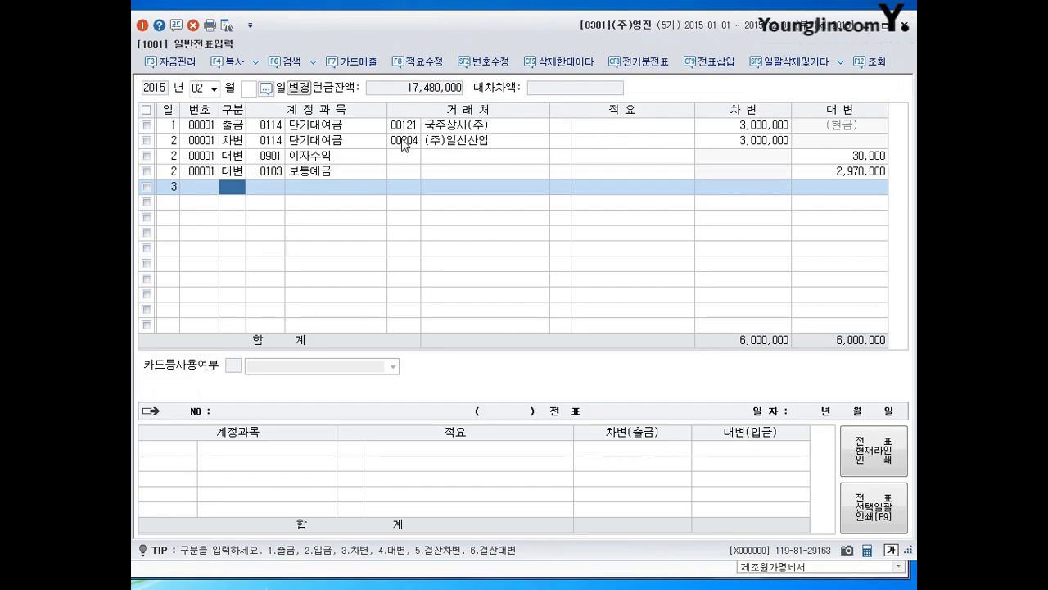
{"action": "type", "text": "3"}
{"action": "key", "text": "Return"}
{"action": "type", "text": "0114"}
{"action": "key", "text": "Return"}
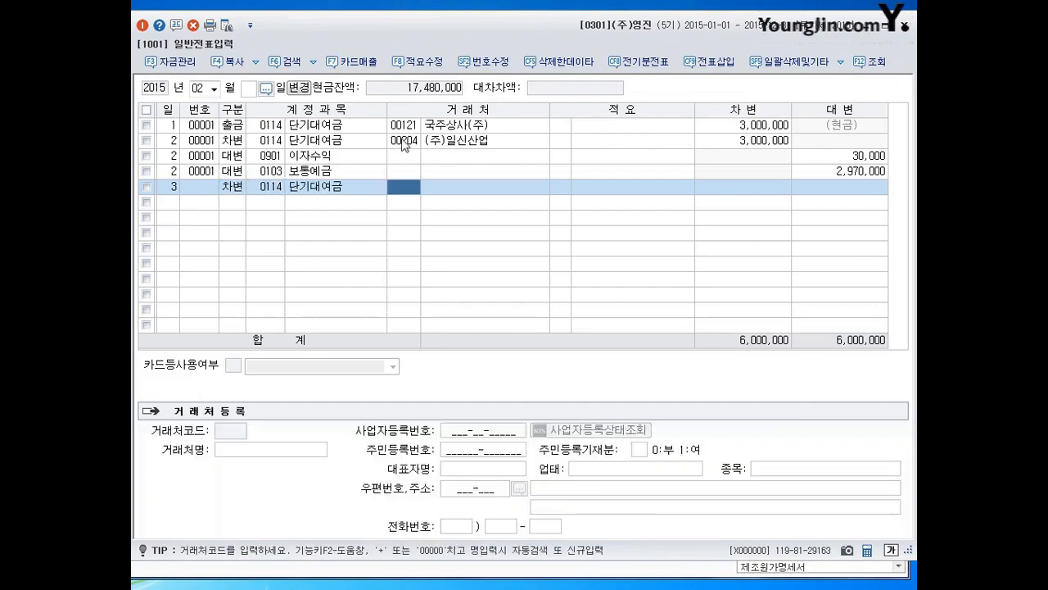
- Complete the February 3 단기대여금 line with client 00107 아이상사(주) and an amount of 10,000,000
{"action": "type", "text": "00"}
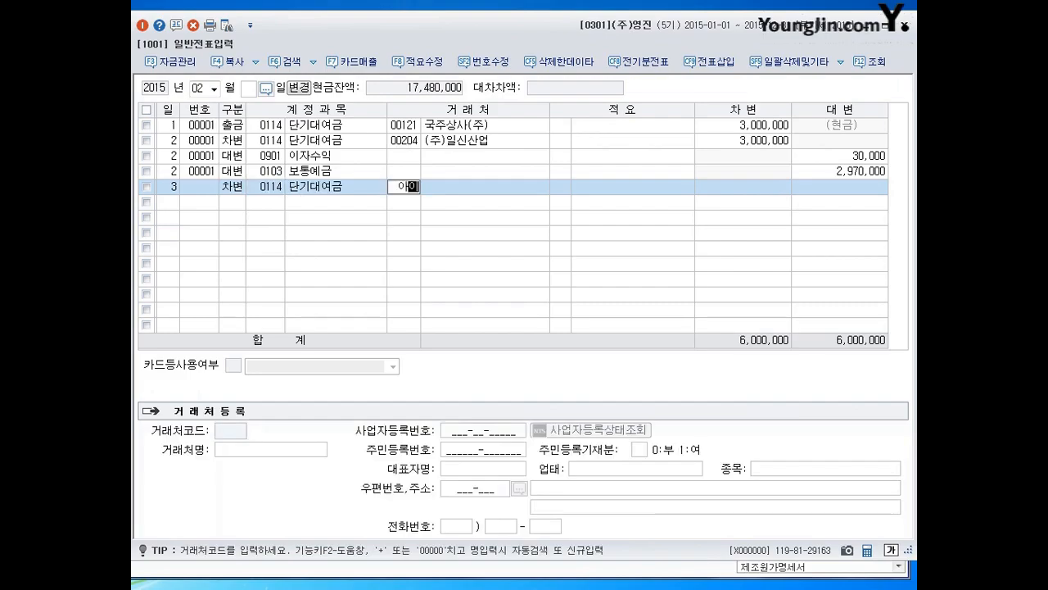
{"action": "type", "text": "107"}
{"action": "key", "text": "Return"}
{"action": "key", "text": "Return"}
{"action": "key", "text": "Return"}
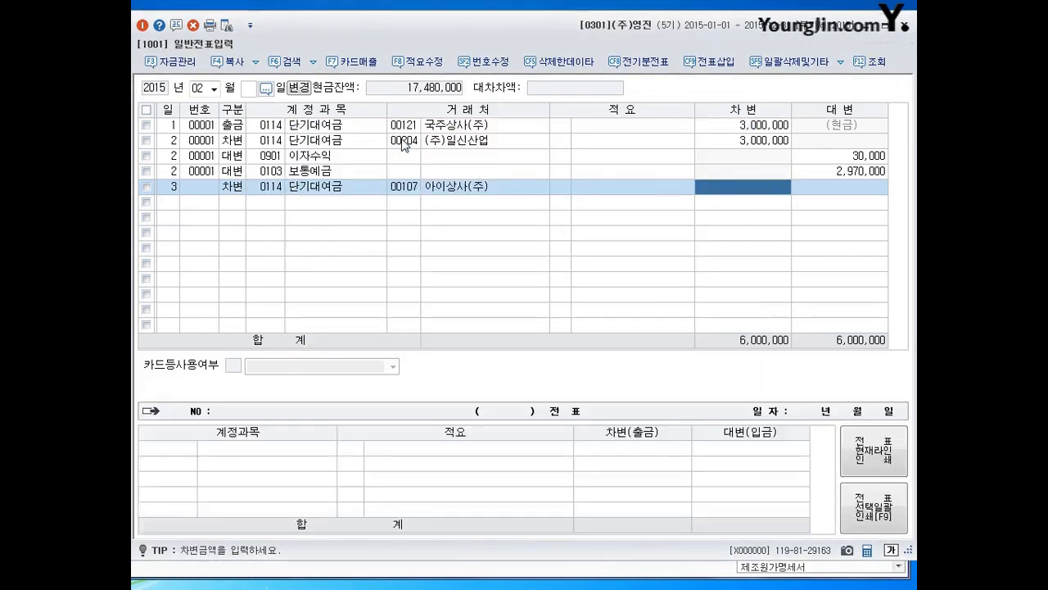
{"action": "type", "text": "10000000"}
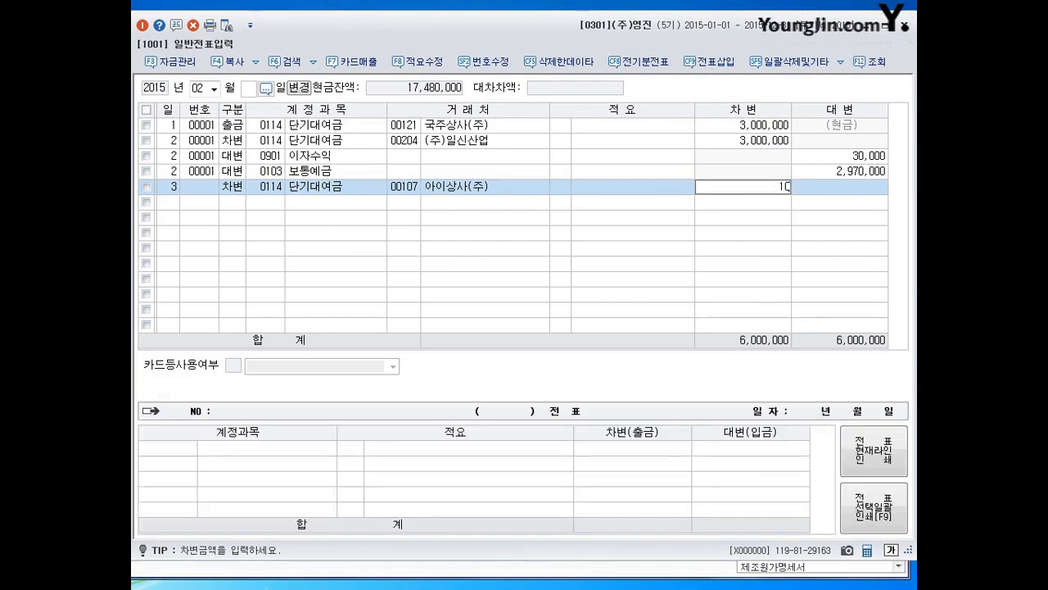
{"action": "key", "text": "Return"}
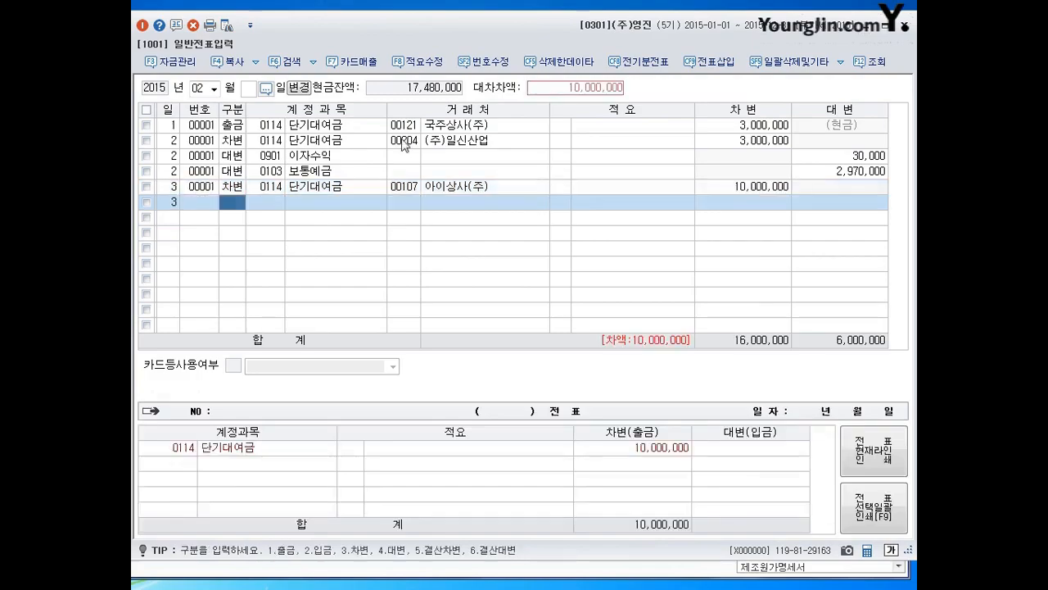
- Add a February 3 credit line for account 0103 보통예금 with an amount of 8,000,000
{"action": "type", "text": "4"}
{"action": "key", "text": "Return"}
{"action": "type", "text": "103"}
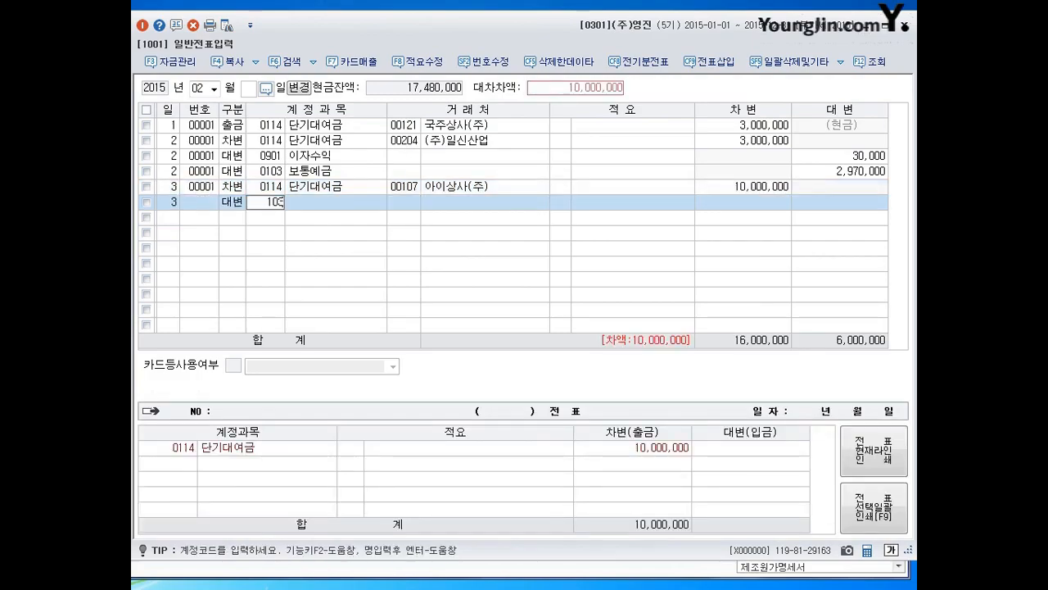
{"action": "key", "text": "Return"}
{"action": "key", "text": "Return"}
{"action": "key", "text": "Return"}
{"action": "type", "text": "8000000"}
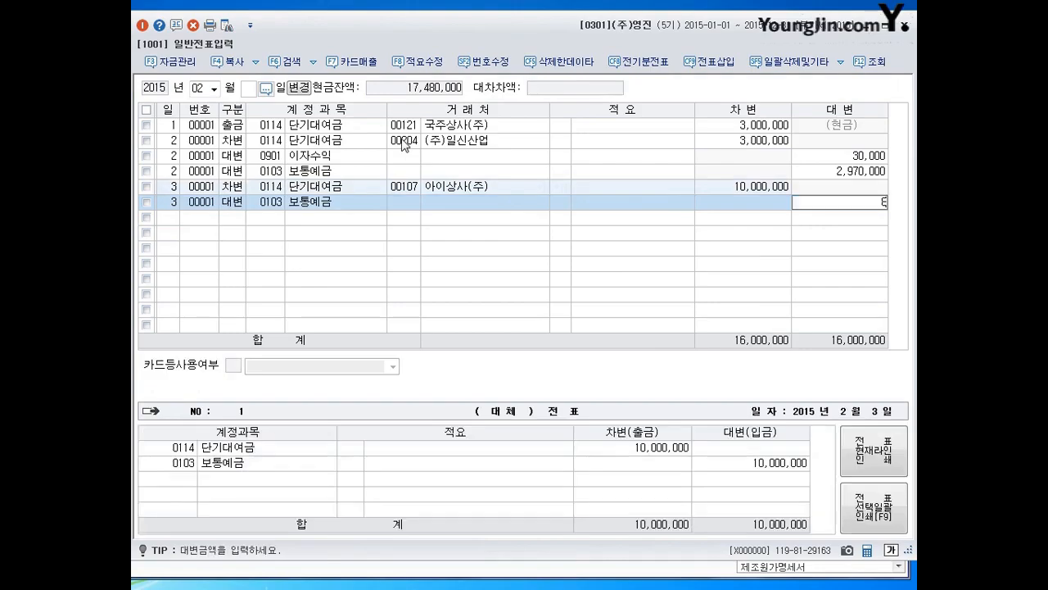
{"action": "key", "text": "Return"}
- Add a February 3 credit line for account 0108 외상매출금 with client 00107 아이상사(주) and the remaining 2,000,000
{"action": "type", "text": "108"}
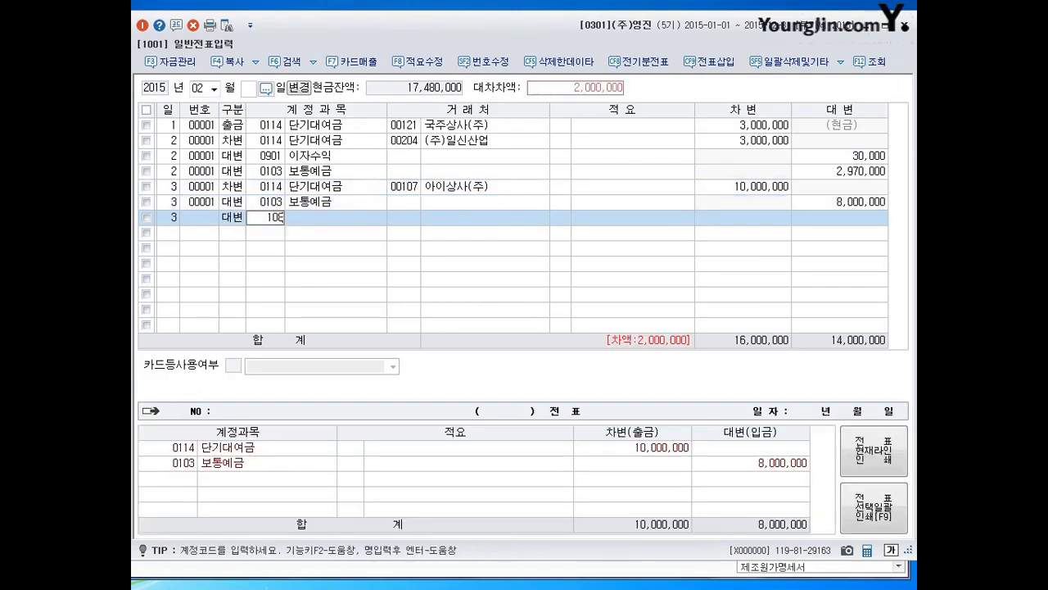
{"action": "key", "text": "Return"}
{"action": "type", "text": "107"}
{"action": "key", "text": "Return"}
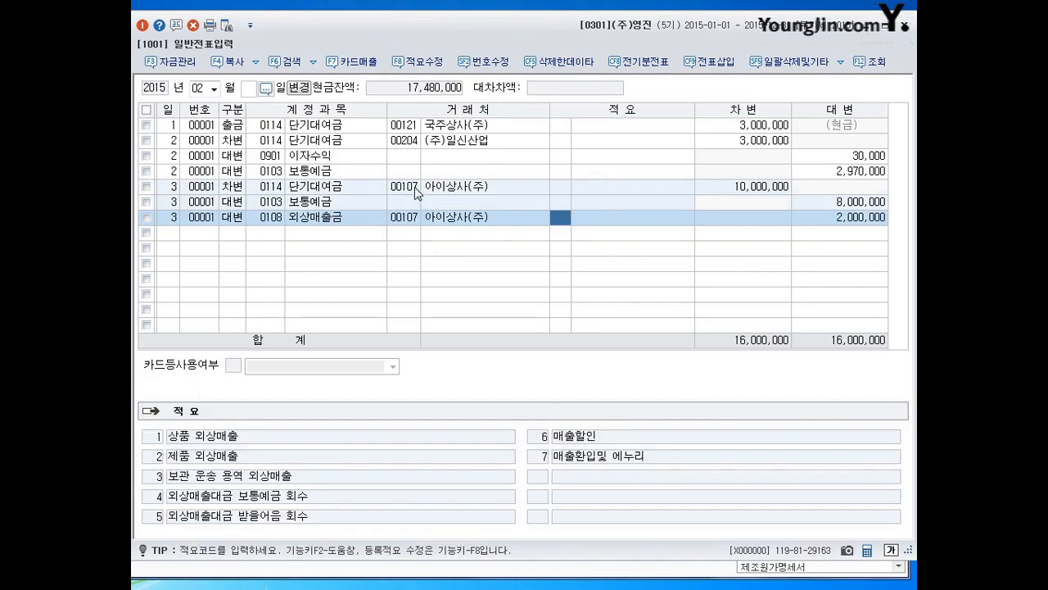
- Check the client fields of the February 3 보통예금 and 외상매출금 credit lines
{"action": "left_click", "coordinate": [409, 220]}
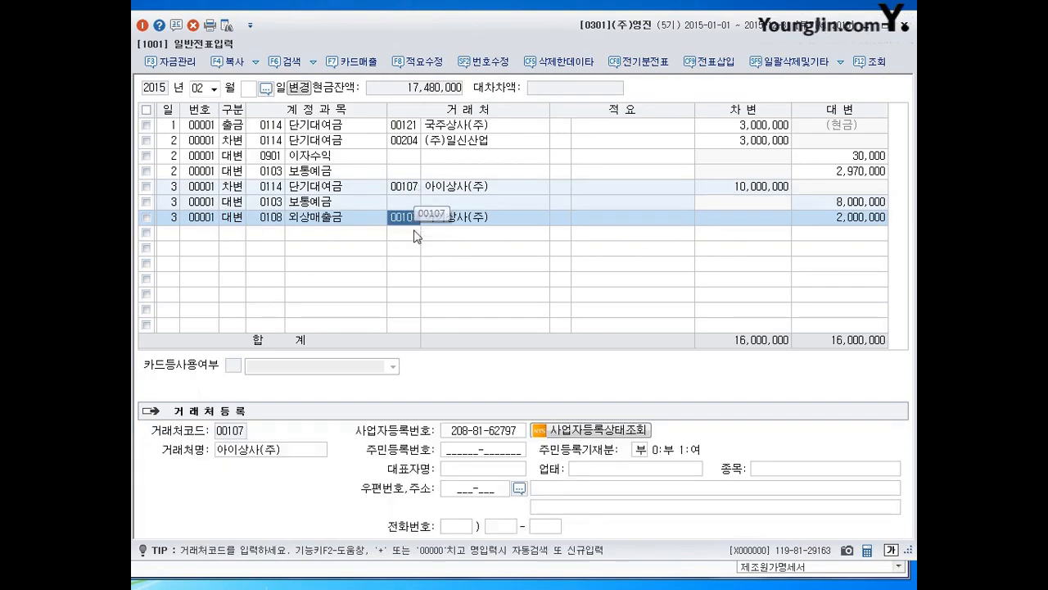
{"action": "left_click", "coordinate": [403, 204]}
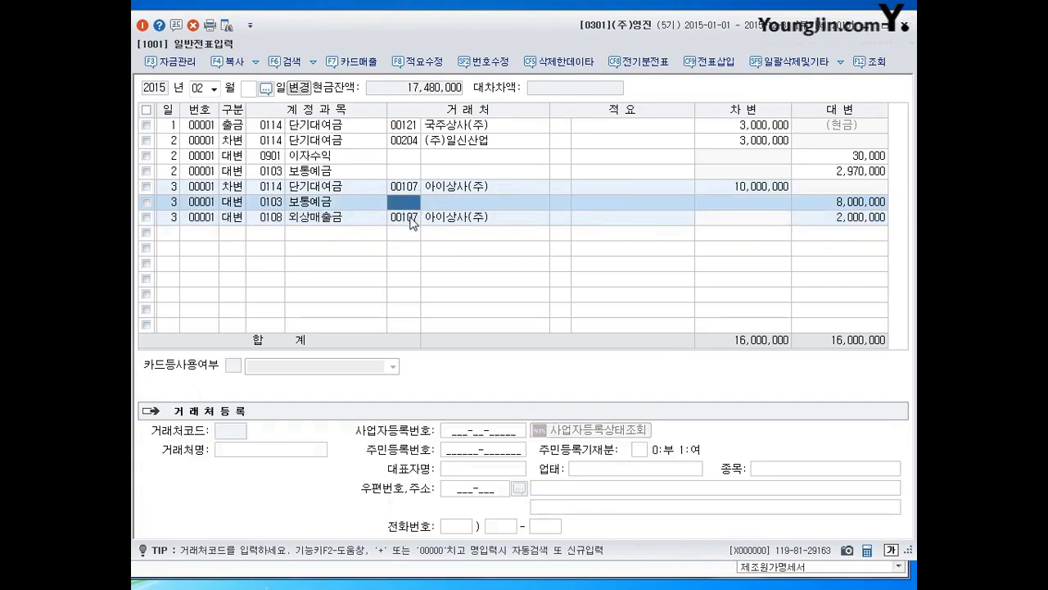
{"action": "left_click", "coordinate": [411, 218]}
{"action": "key", "text": "Return"}
{"action": "left_click", "coordinate": [408, 219]}
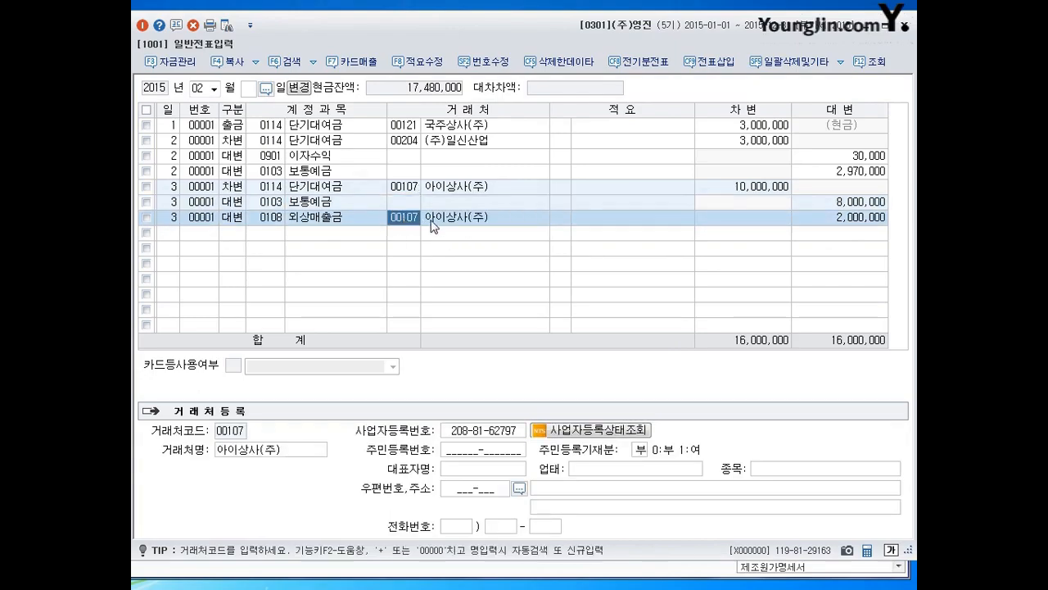
{"action": "key", "text": "Right"}
{"action": "key", "text": "Right"}
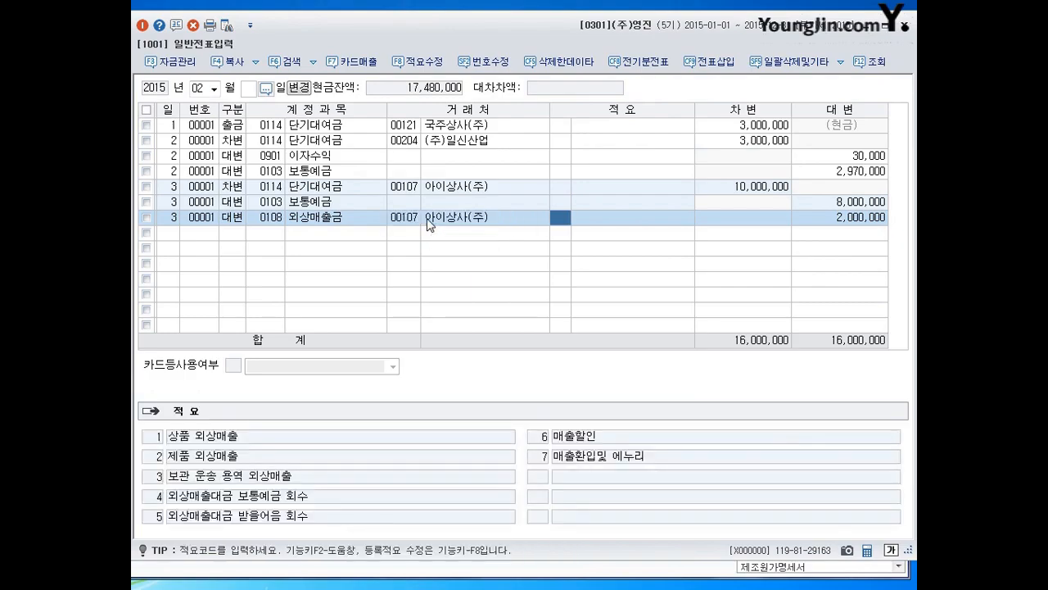
- Re-enter client code 00107 on the February 3 외상매출금 line and go over its fields
{"action": "key", "text": "Left"}
{"action": "key", "text": "Left"}
{"action": "type", "text": "107"}
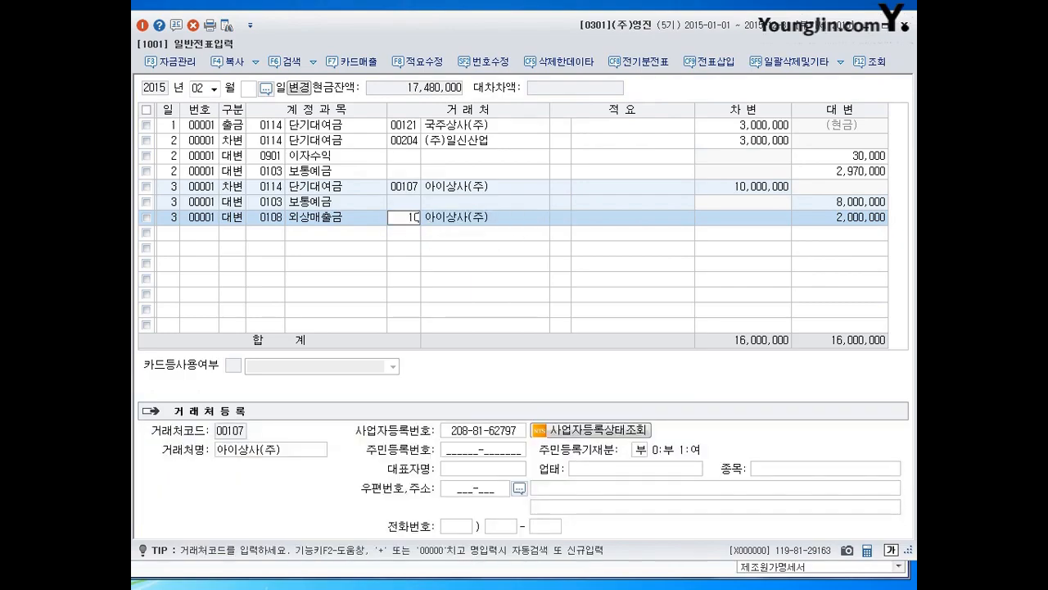
{"action": "key", "text": "Return"}
{"action": "key", "text": "Down"}
{"action": "key", "text": "Up"}
{"action": "key", "text": "Return"}
{"action": "key", "text": "Return"}
{"action": "key", "text": "Return"}
{"action": "key", "text": "Return"}
{"action": "key", "text": "Left"}
{"action": "key", "text": "Left"}
{"action": "key", "text": "Left"}
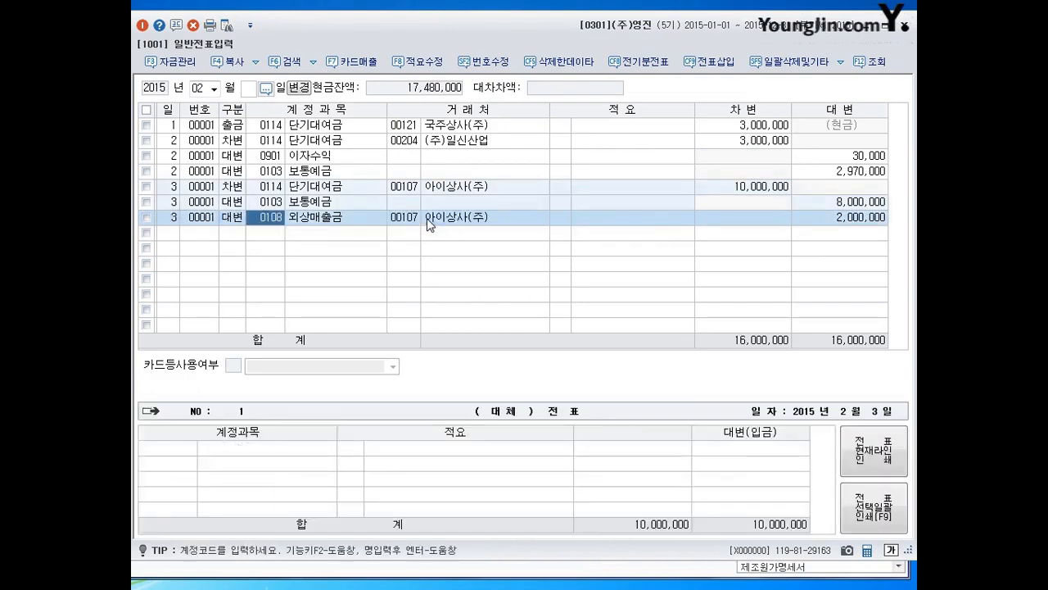
- Start a new voucher line dated February 4 below the 외상매출금 line
{"action": "key", "text": "Down"}
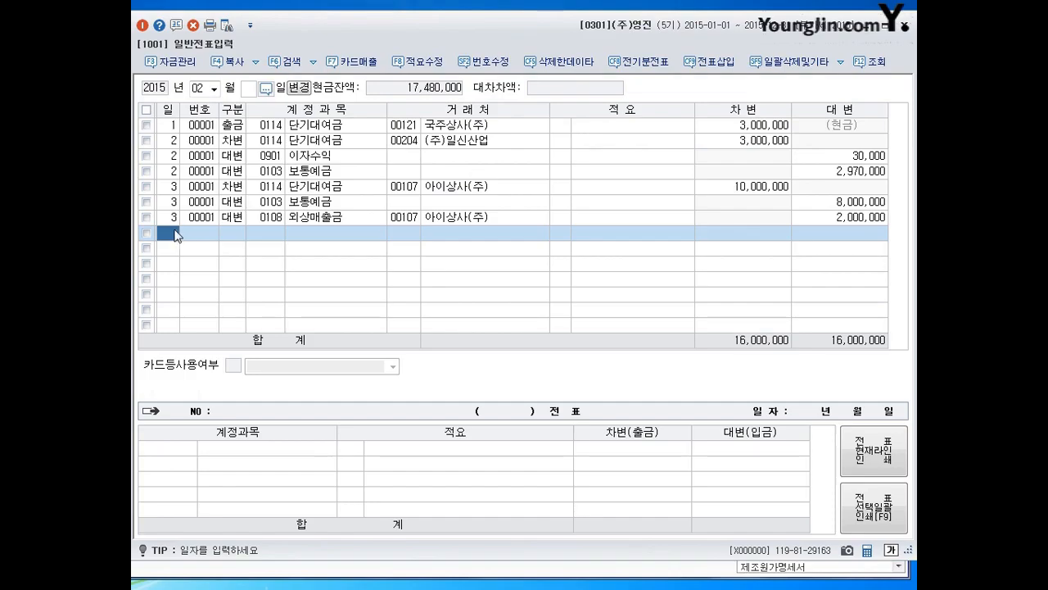
{"action": "type", "text": "4"}
{"action": "key", "text": "Return"}
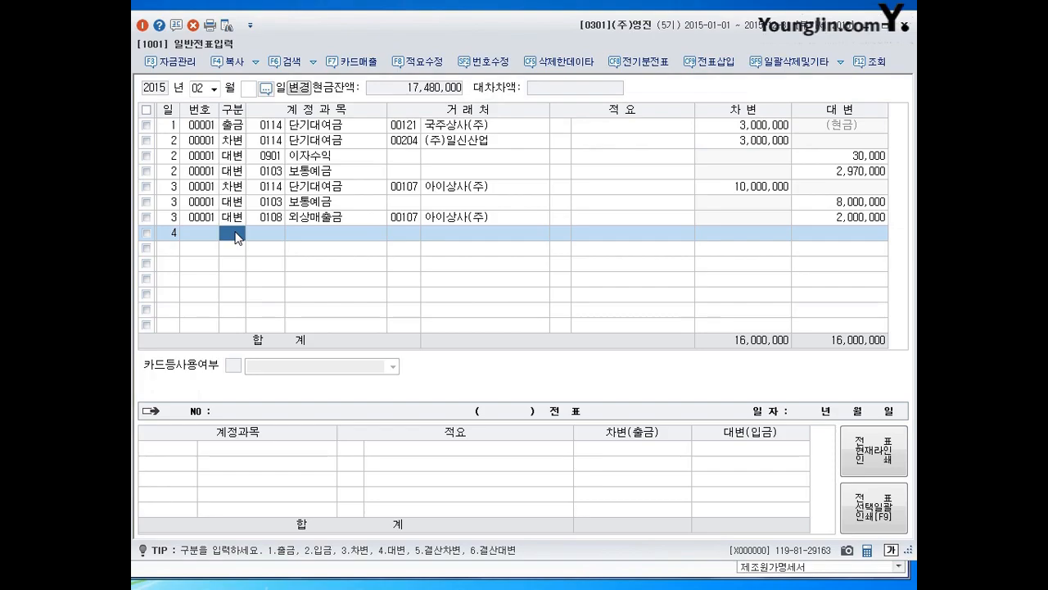
- Switch to the Notepad memo on 유형자산처분 and examine its 감가상각누계액 debit and 유형자산 acquisition-cost credit entries
{"action": "left_click", "coordinate": [201, 587]}
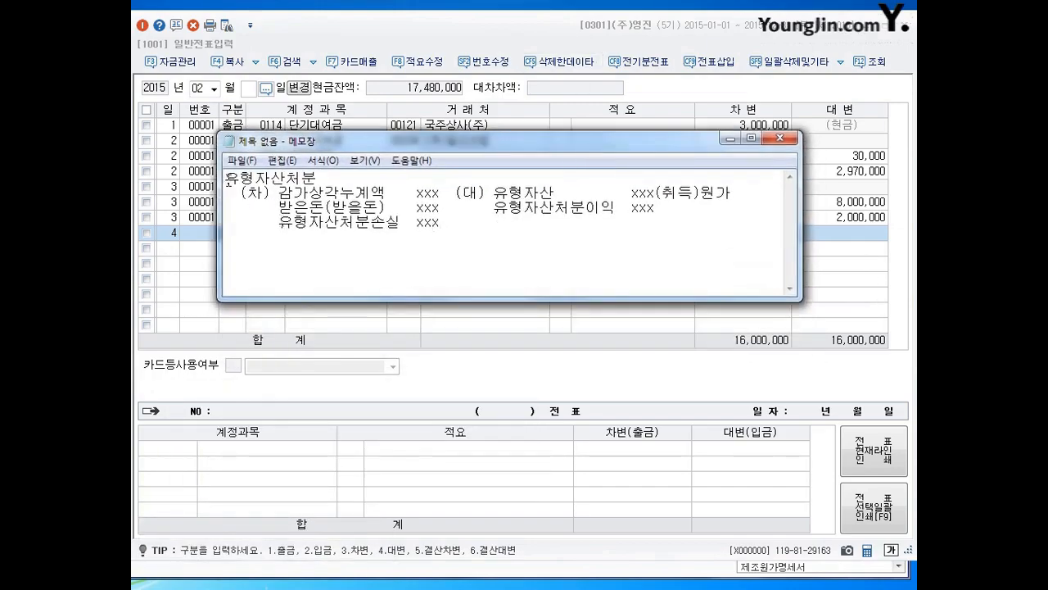
{"action": "left_click_drag", "start_coordinate": [226, 177], "coordinate": [756, 220]}
{"action": "left_click", "coordinate": [756, 219]}
{"action": "left_click", "coordinate": [327, 184]}
{"action": "left_click_drag", "start_coordinate": [278, 192], "coordinate": [440, 193]}
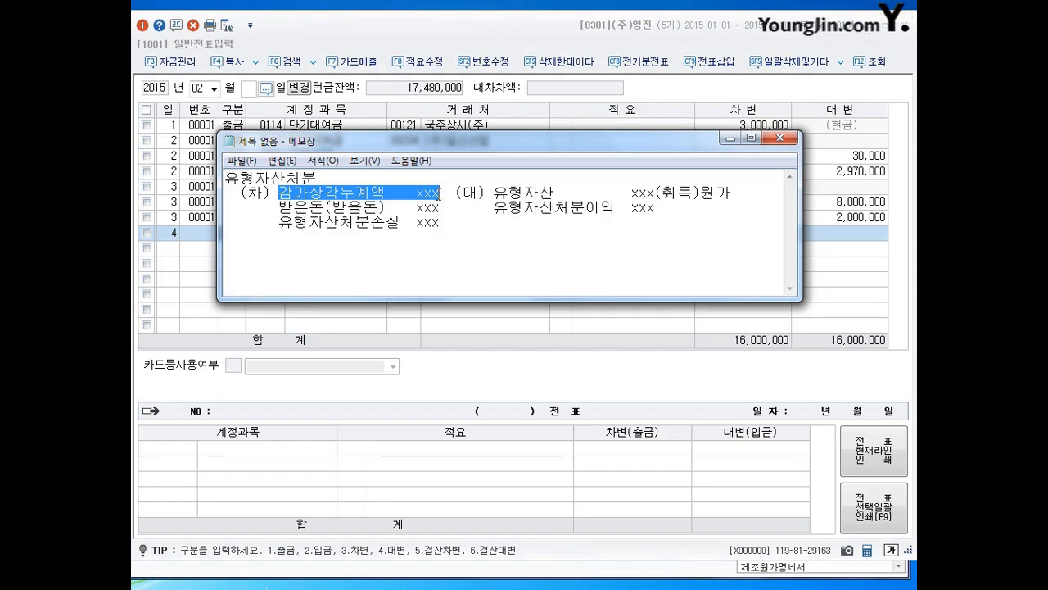
{"action": "left_click", "coordinate": [330, 219]}
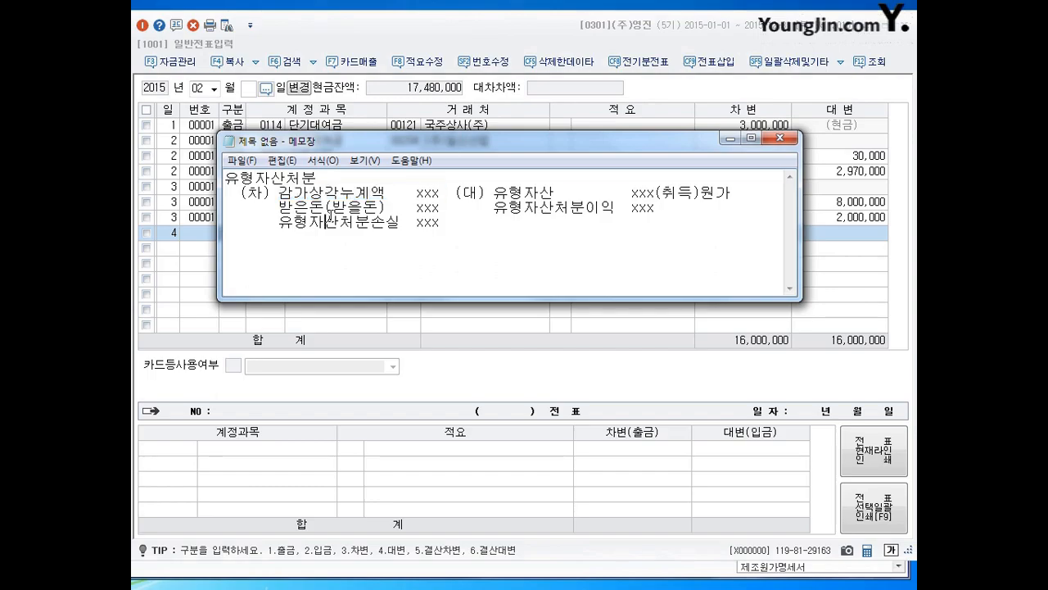
{"action": "left_click_drag", "start_coordinate": [280, 192], "coordinate": [440, 193]}
{"action": "left_click", "coordinate": [475, 220]}
{"action": "left_click_drag", "start_coordinate": [495, 193], "coordinate": [735, 197]}
{"action": "left_click", "coordinate": [736, 198]}
{"action": "left_click", "coordinate": [633, 196]}
{"action": "left_click_drag", "start_coordinate": [632, 193], "coordinate": [658, 193]}
{"action": "left_click", "coordinate": [657, 194]}
- Examine the memo's 받은돈(받을돈), 유형자산처분이익 and 유형자산처분손실 entries, and minimize Notepad to return to the voucher screen
{"action": "left_click_drag", "start_coordinate": [278, 206], "coordinate": [442, 209]}
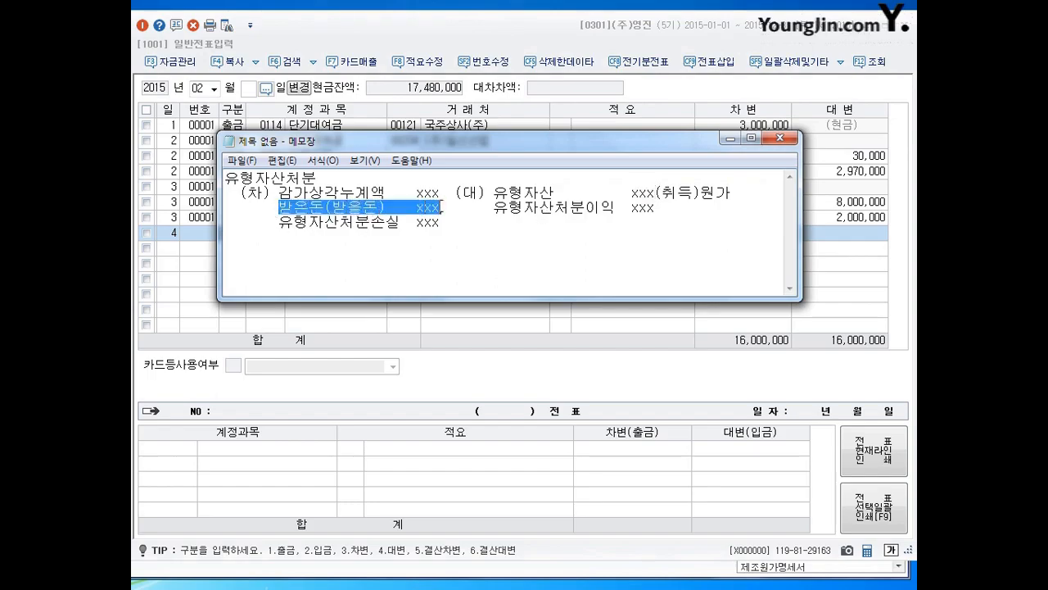
{"action": "left_click", "coordinate": [506, 254]}
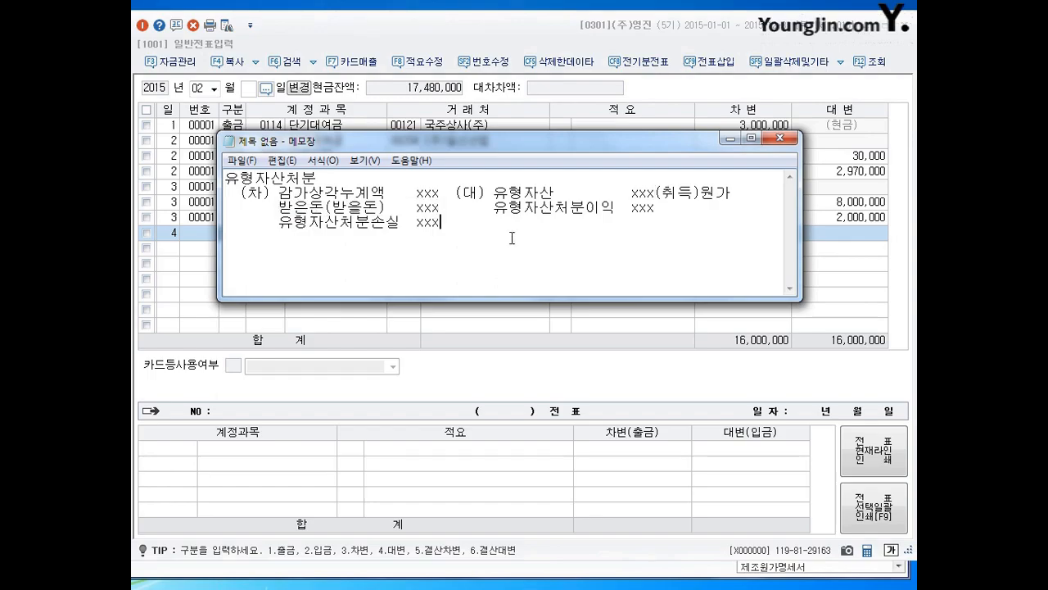
{"action": "left_click_drag", "start_coordinate": [494, 207], "coordinate": [657, 207]}
{"action": "left_click", "coordinate": [656, 207]}
{"action": "left_click", "coordinate": [398, 207]}
{"action": "left_click_drag", "start_coordinate": [277, 222], "coordinate": [488, 223]}
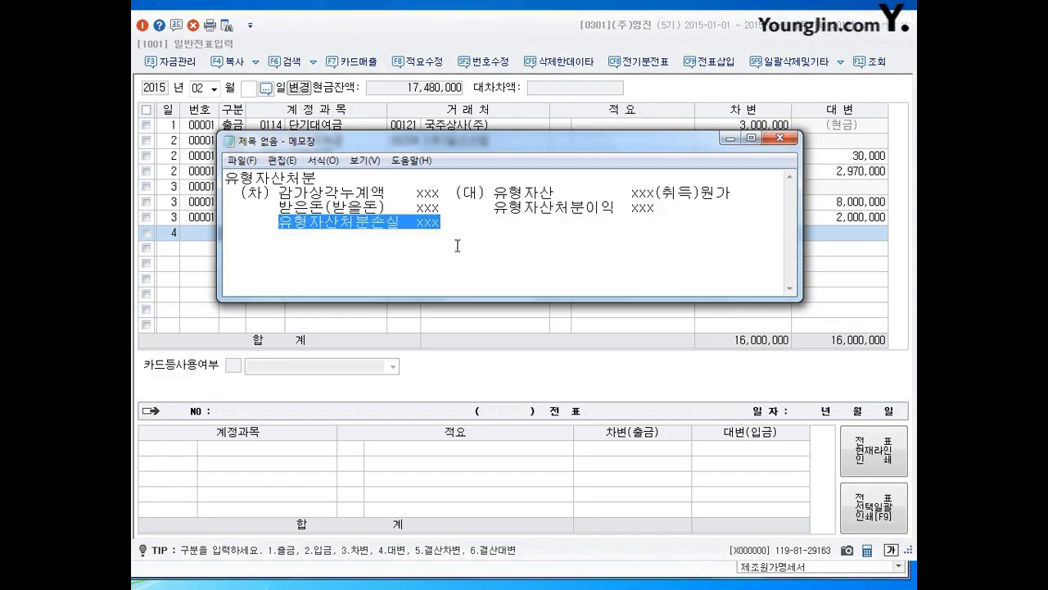
{"action": "left_click", "coordinate": [459, 245]}
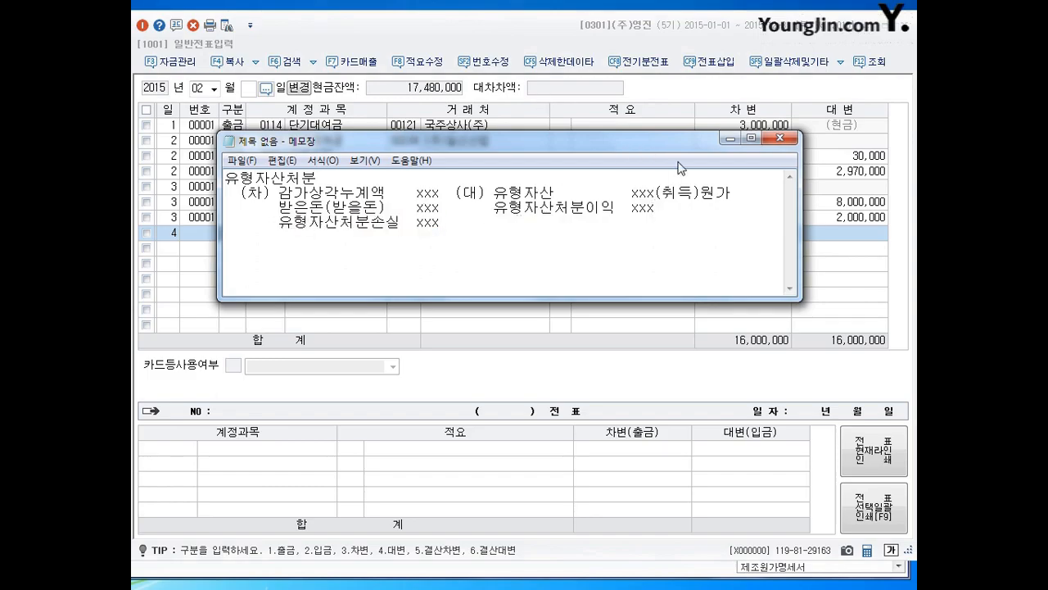
{"action": "left_click", "coordinate": [729, 139]}
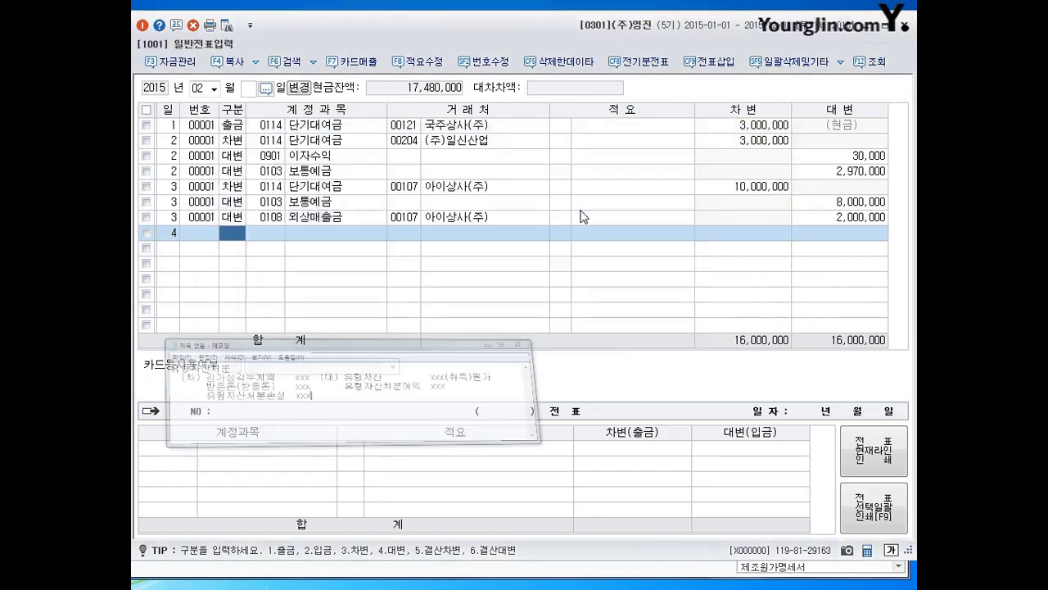
- Fill the February 4 line as a debit to account 0209 감가상각누계액 for 차량운반구 with an amount of 4,200,000
{"action": "key", "text": "3"}
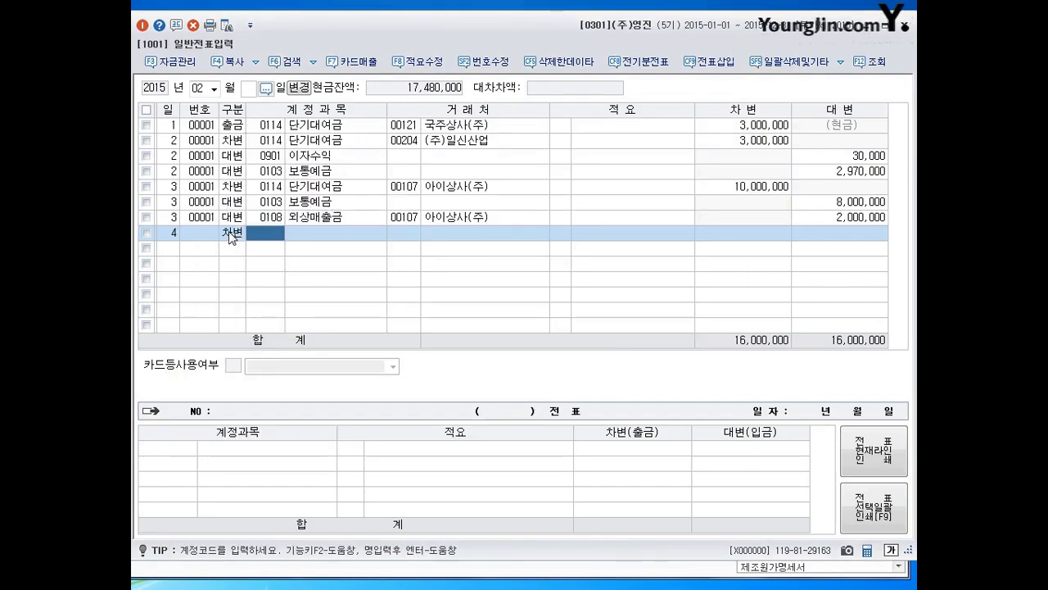
{"action": "type", "text": "감가"}
{"action": "key", "text": "Return"}
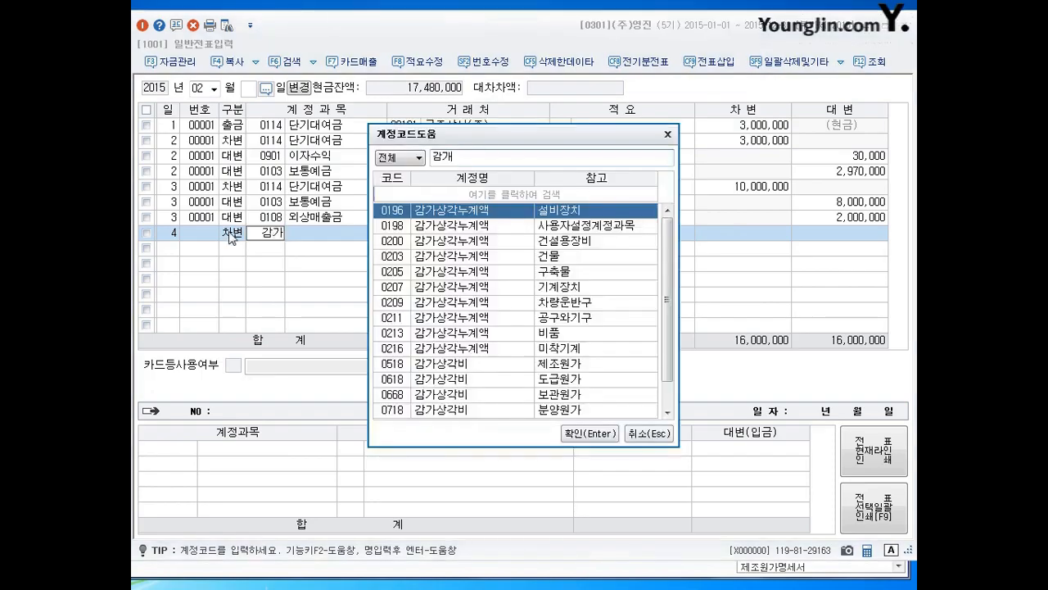
{"action": "key", "text": "Down"}
{"action": "key", "text": "Down"}
{"action": "key", "text": "Down"}
{"action": "key", "text": "Down"}
{"action": "key", "text": "Down"}
{"action": "key", "text": "Down"}
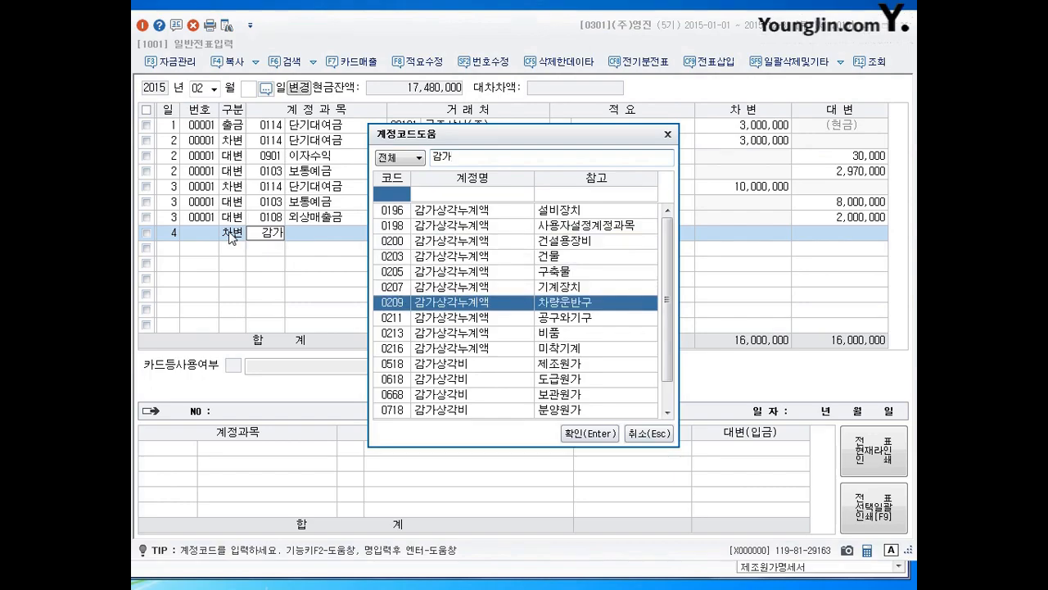
{"action": "key", "text": "Return"}
{"action": "key", "text": "Return"}
{"action": "key", "text": "Return"}
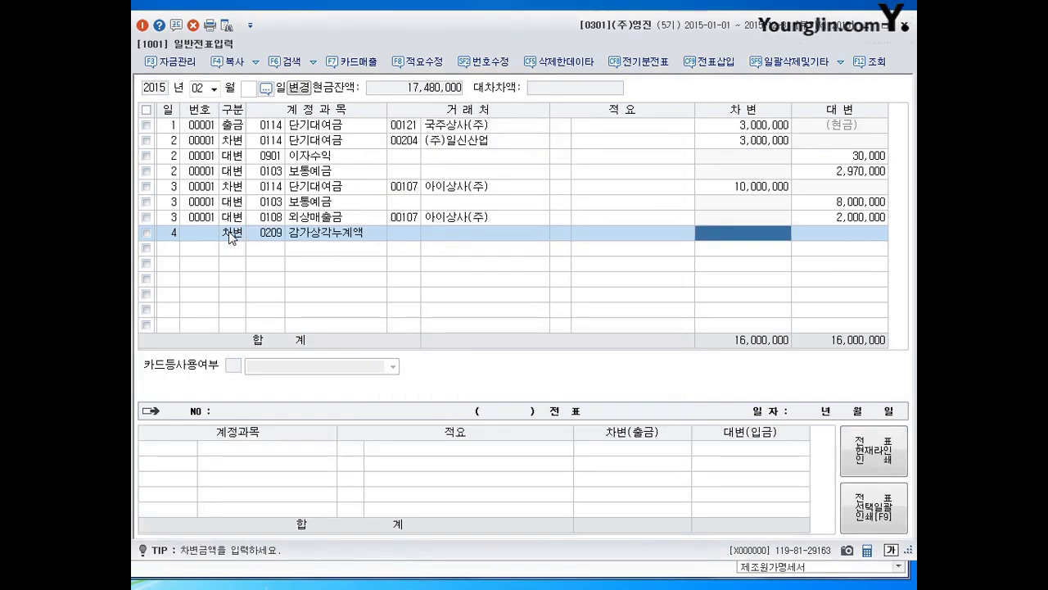
{"action": "type", "text": "4200000"}
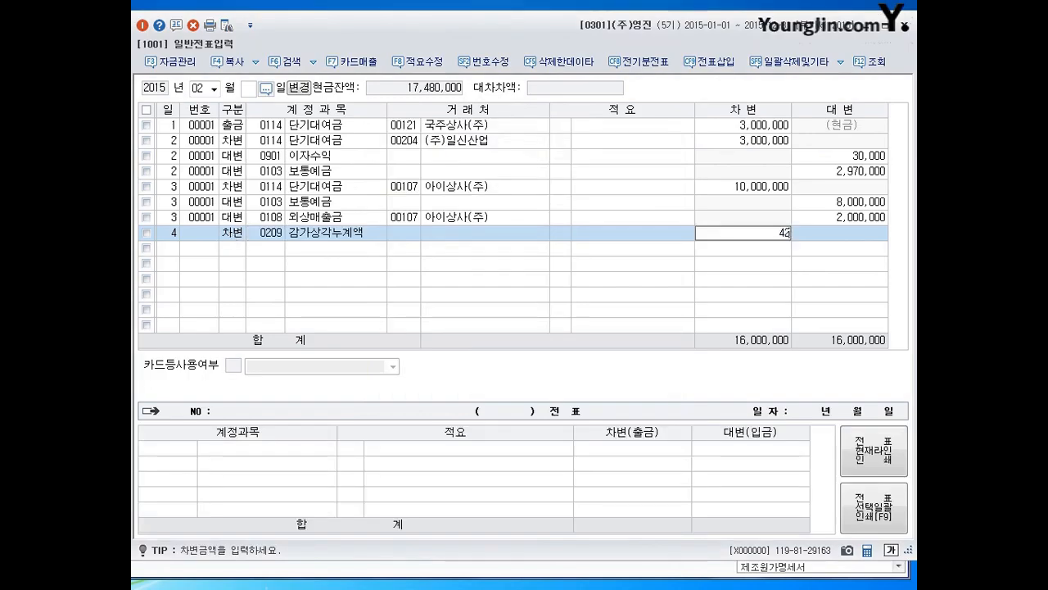
{"action": "key", "text": "Return"}
- Add a February 4 debit line for account 0120 미수금 with client 00203 (주)유담상사 and an amount of 1,500,000
{"action": "type", "text": "3"}
{"action": "key", "text": "Return"}
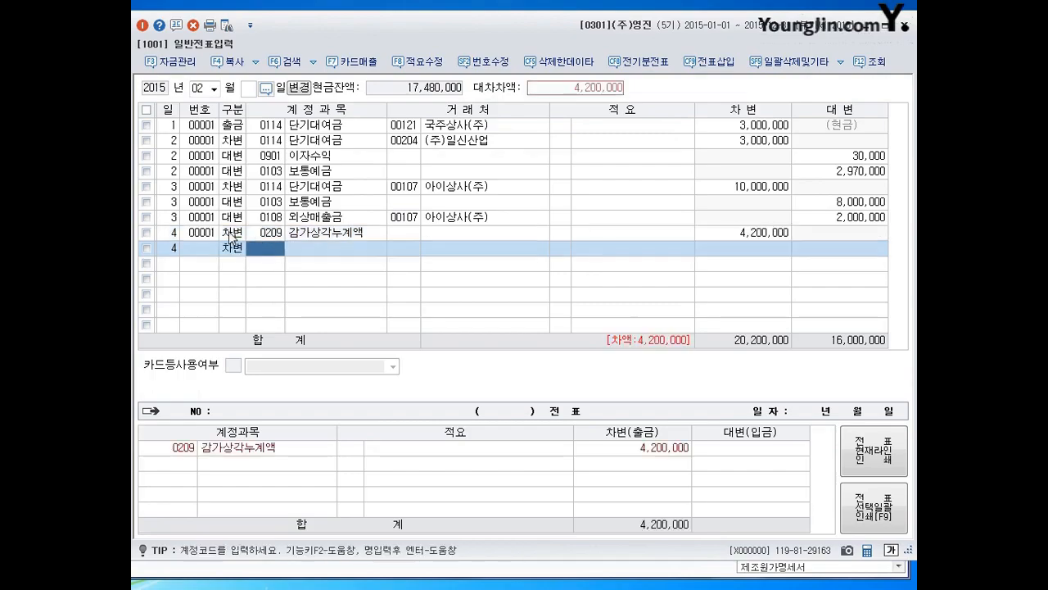
{"action": "type", "text": "120"}
{"action": "key", "text": "Return"}
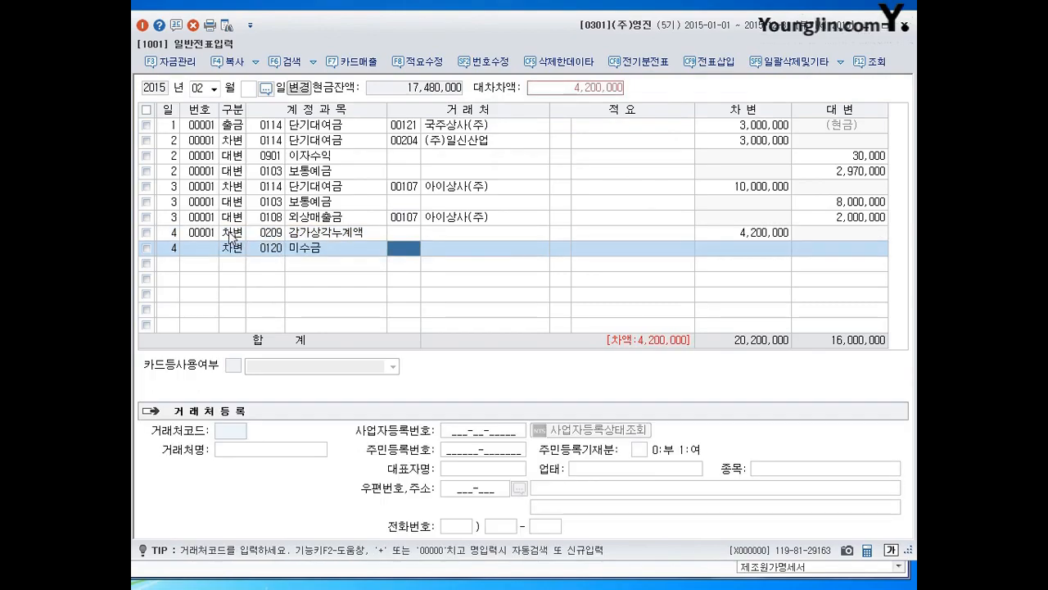
{"action": "type", "text": "유담"}
{"action": "key", "text": "Return"}
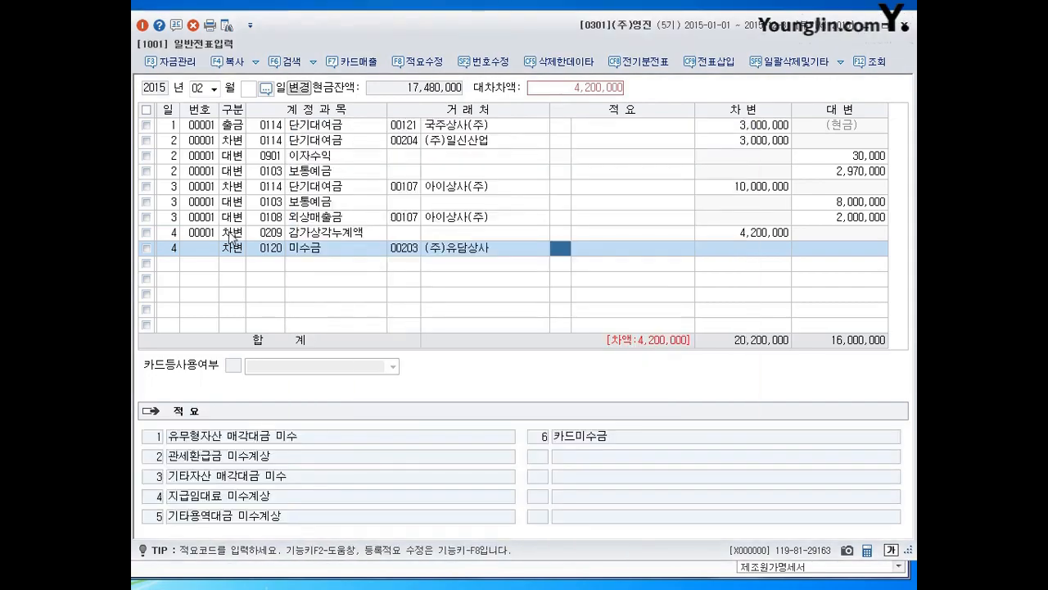
{"action": "key", "text": "Return"}
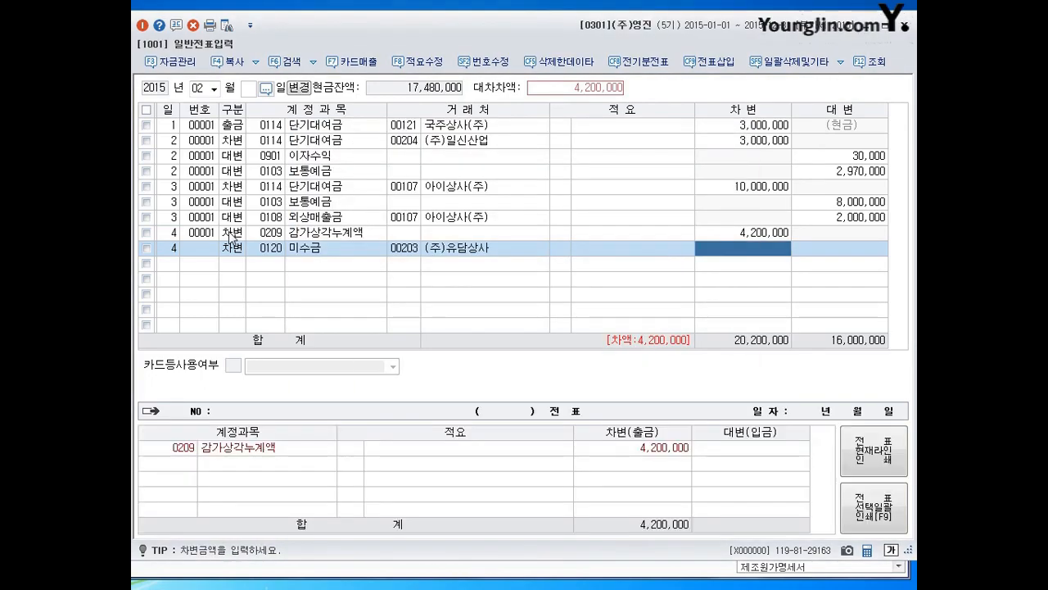
{"action": "type", "text": "1500000"}
{"action": "key", "text": "Return"}
- Add a February 4 debit line for account 0970 유형자산처분손실 with an amount of 300,000
{"action": "key", "text": "3"}
{"action": "type", "text": "970"}
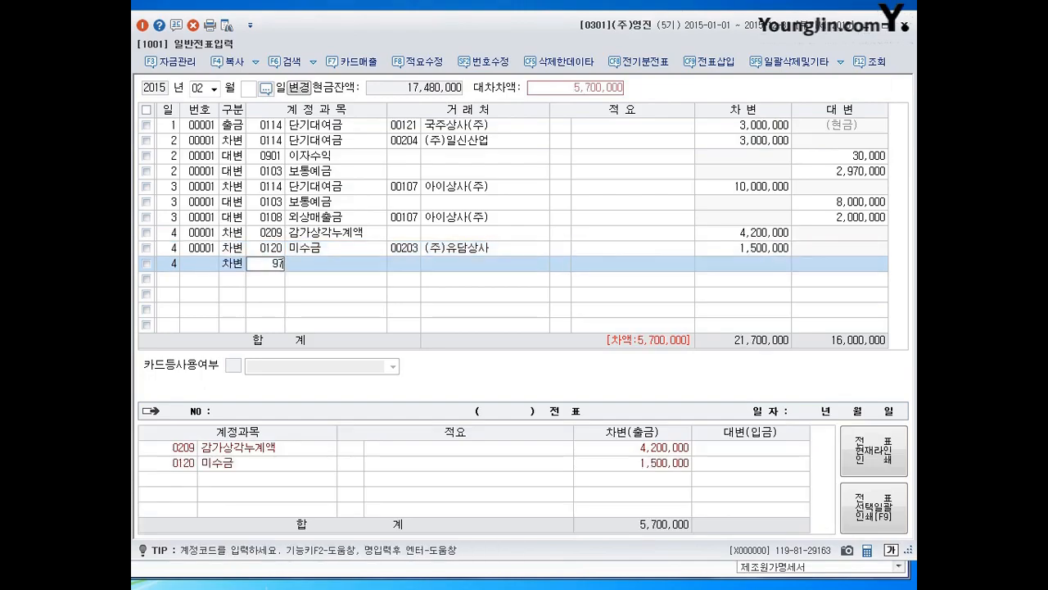
{"action": "key", "text": "Return"}
{"action": "key", "text": "Return"}
{"action": "key", "text": "Return"}
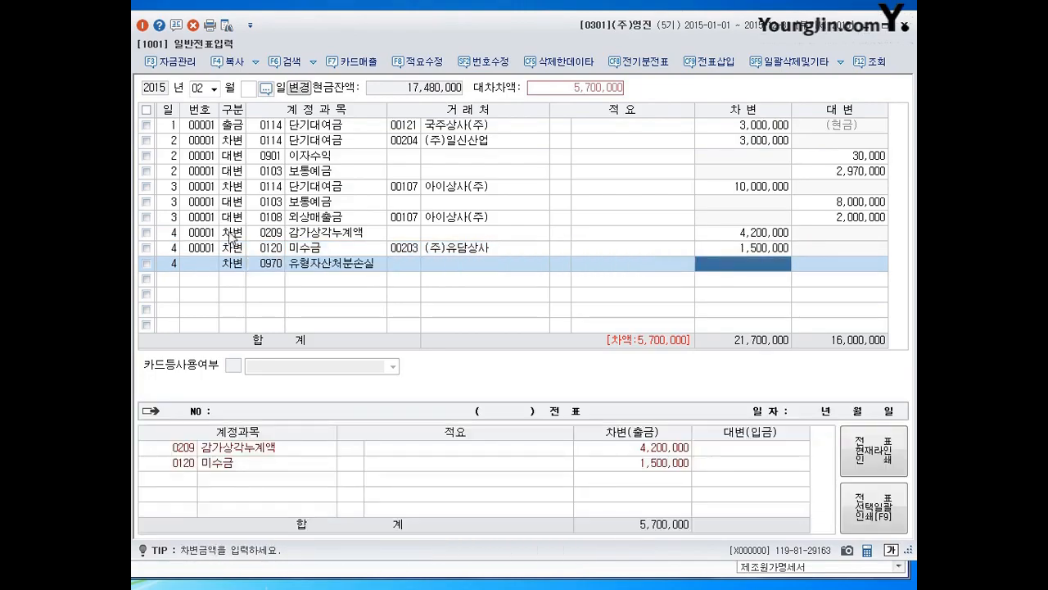
{"action": "type", "text": "3000000"}
- Add a February 4 credit line for account 0208 차량운반구 with the balancing amount of 6,000,000
{"action": "key", "text": "Return"}
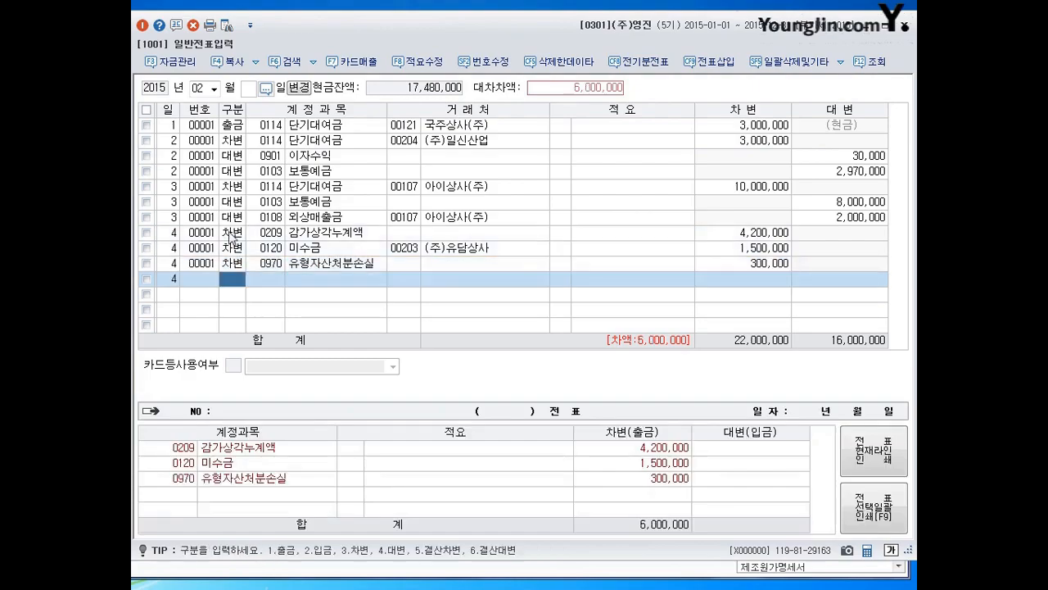
{"action": "type", "text": "208"}
{"action": "key", "text": "Return"}
{"action": "key", "text": "Return"}
{"action": "key", "text": "Return"}
{"action": "key", "text": "Return"}
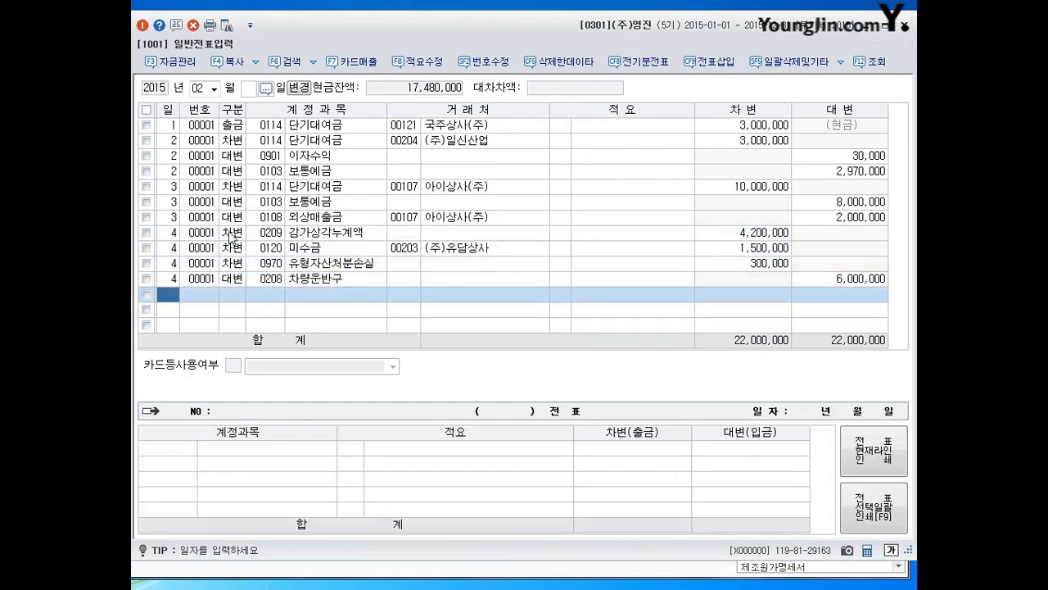
- Add a February 5 debit line for account 0207 감가상각누계액 with an amount of 15,000,000
{"action": "type", "text": "5"}
{"action": "key", "text": "Return"}
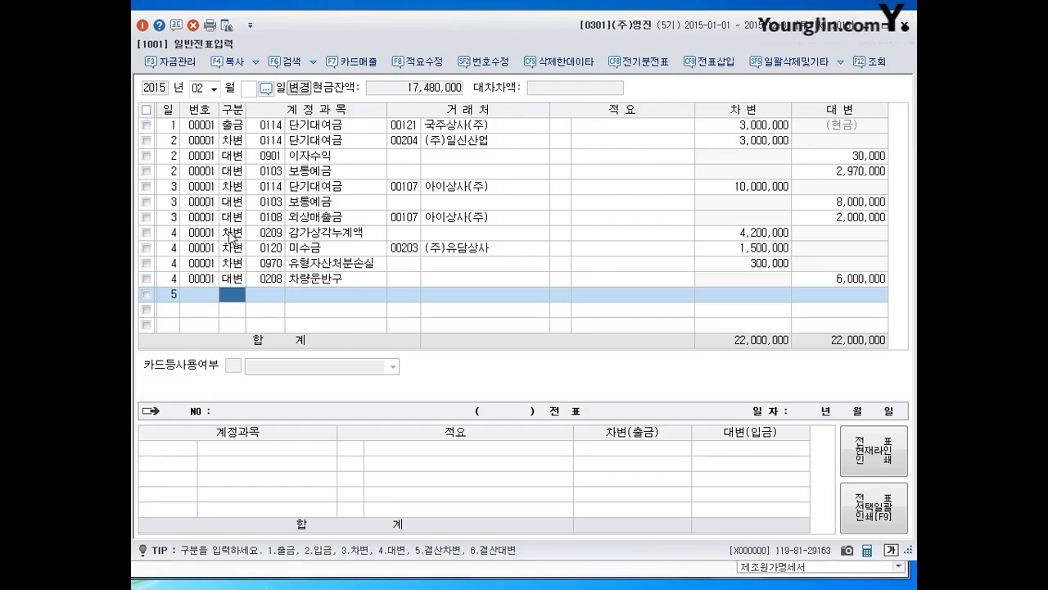
{"action": "type", "text": "3"}
{"action": "key", "text": "Return"}
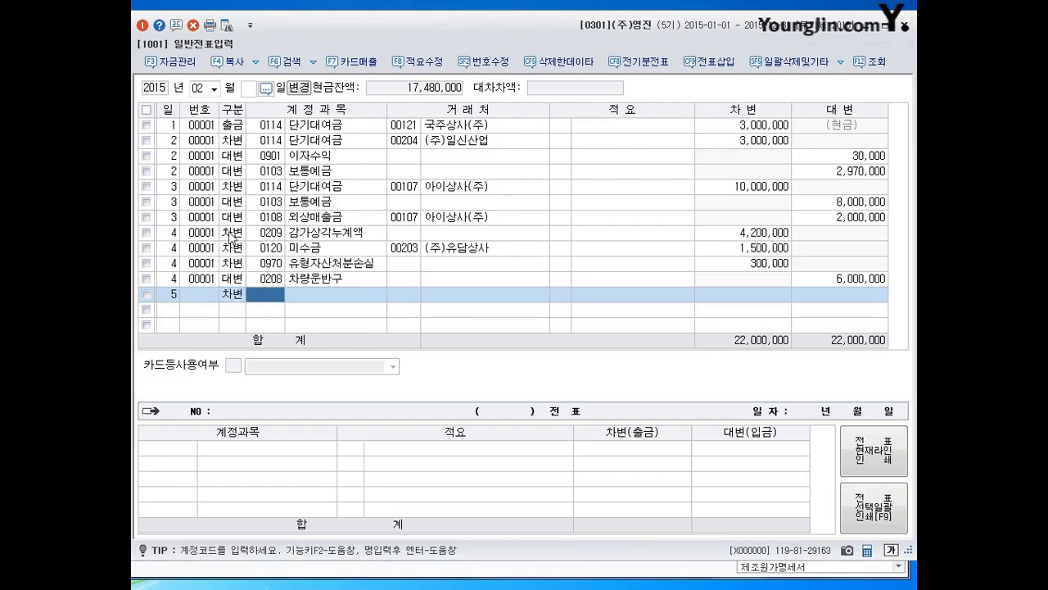
{"action": "type", "text": "207"}
{"action": "key", "text": "Return"}
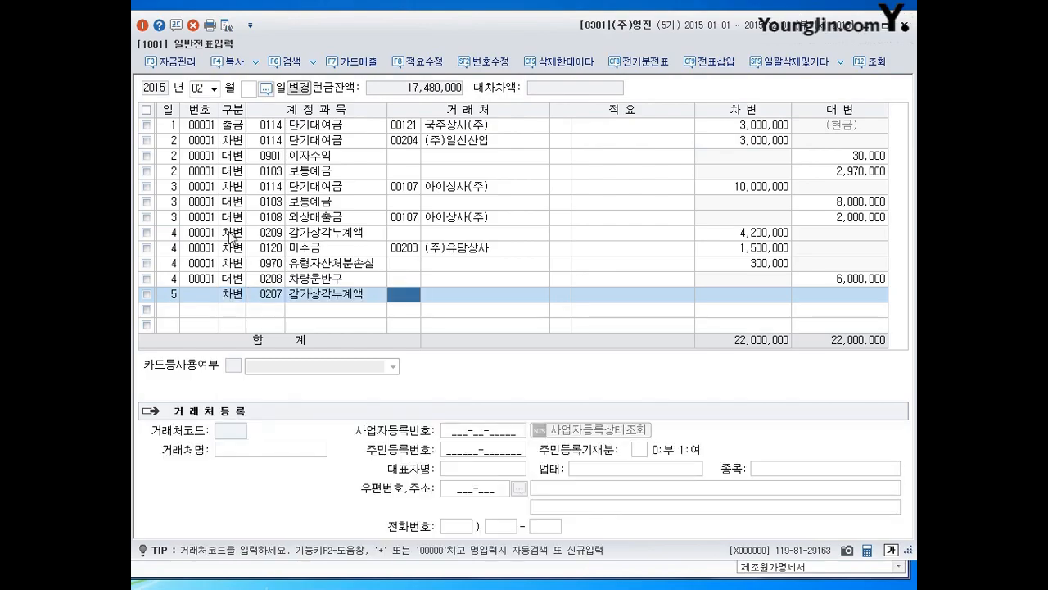
{"action": "key", "text": "Return"}
{"action": "key", "text": "Return"}
{"action": "type", "text": "15000000"}
- Add a February 5 debit line for account 0120 미수금 with client 00202 (주)신구 and an amount of 10,000,000
{"action": "key", "text": "Return"}
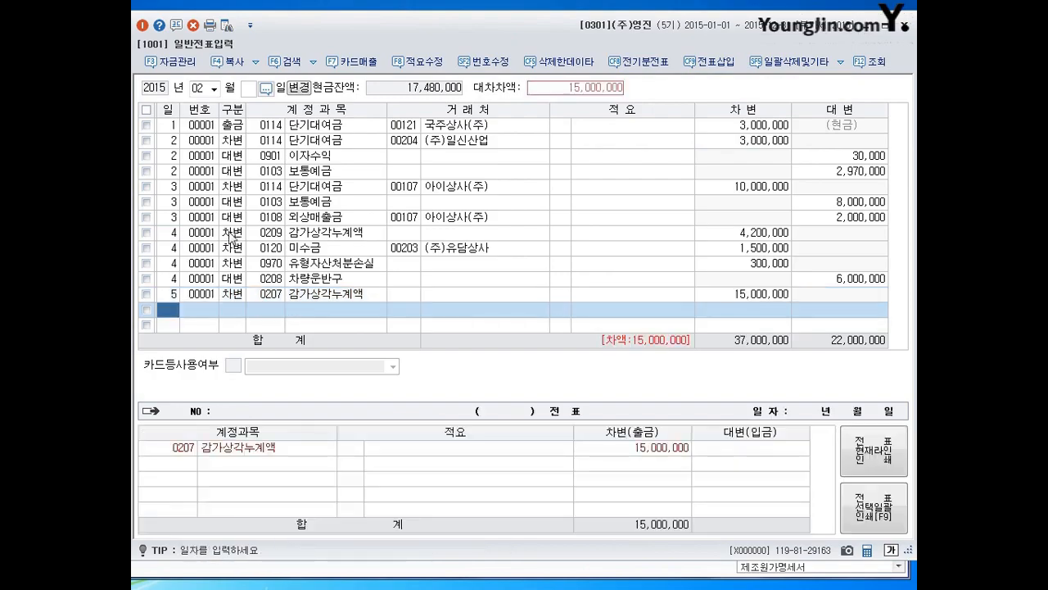
{"action": "type", "text": "5"}
{"action": "key", "text": "Return"}
{"action": "type", "text": "3"}
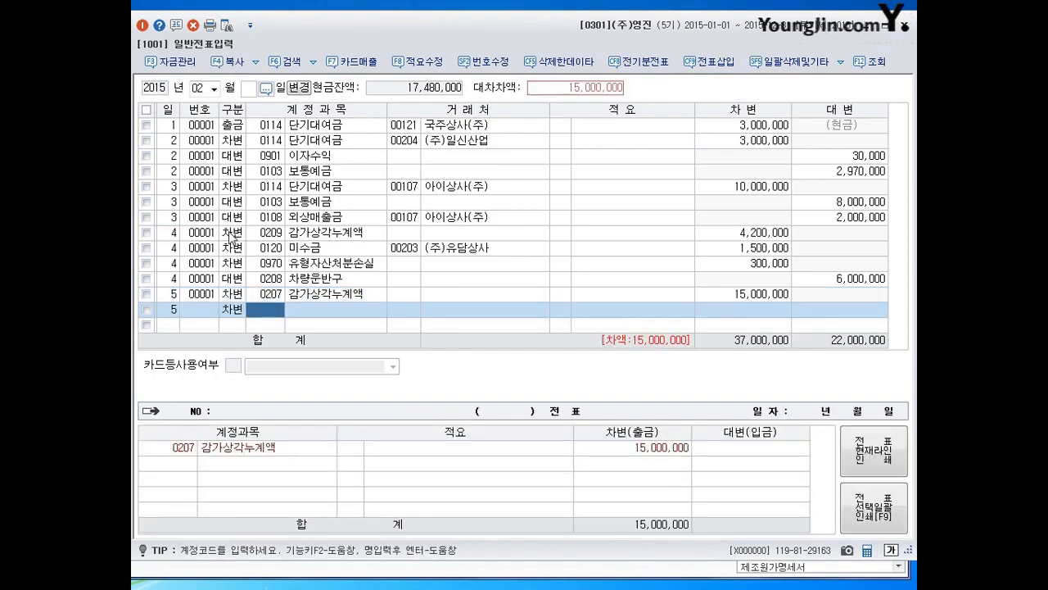
{"action": "type", "text": "0120"}
{"action": "key", "text": "Return"}
{"action": "type", "text": "신ㄱ"}
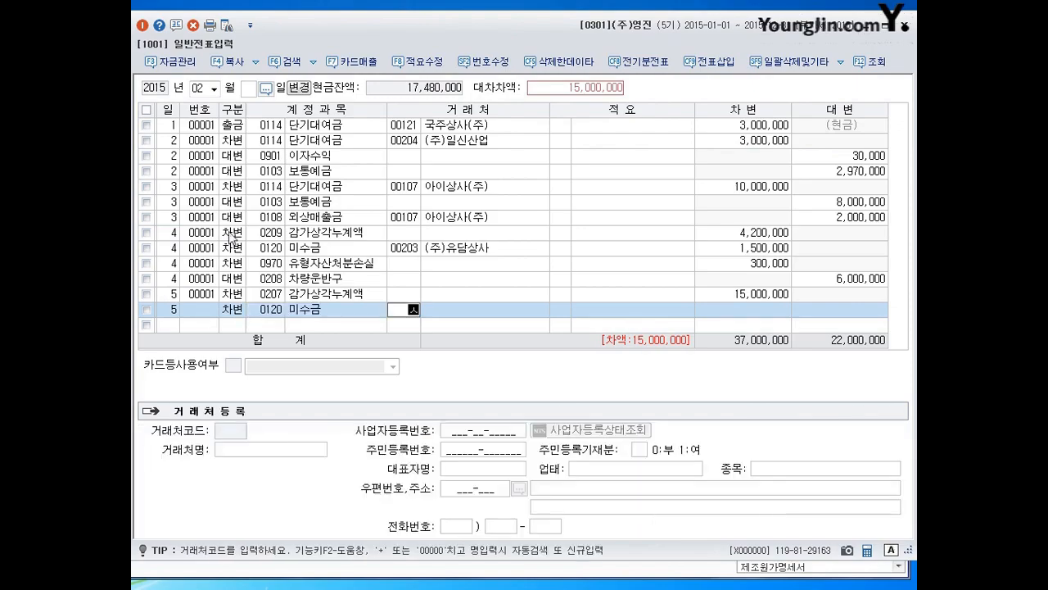
{"action": "type", "text": "ㅜ"}
{"action": "key", "text": "Return"}
{"action": "key", "text": "Return"}
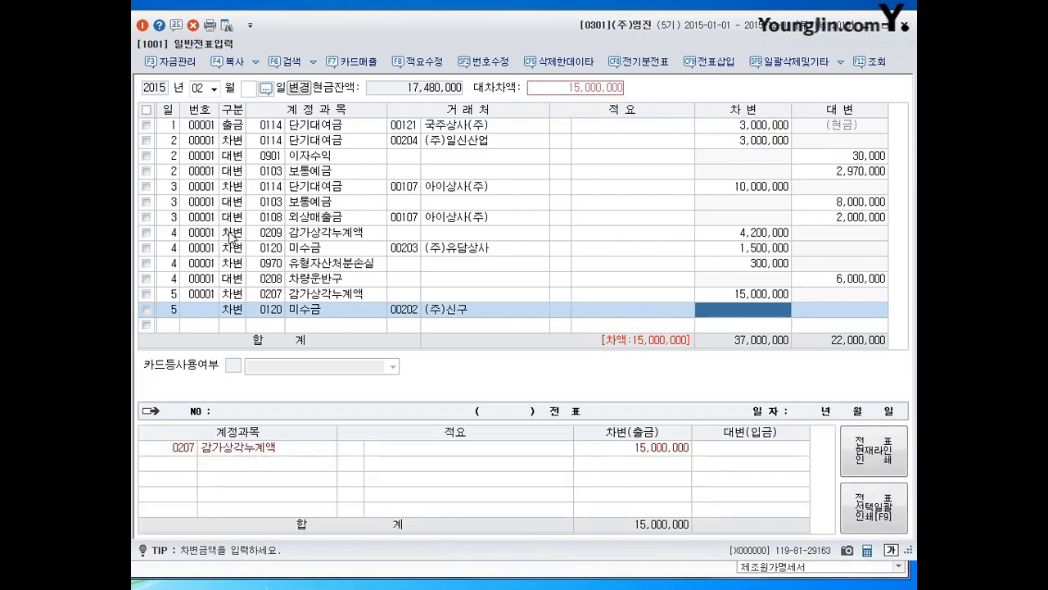
{"action": "type", "text": "10000000"}
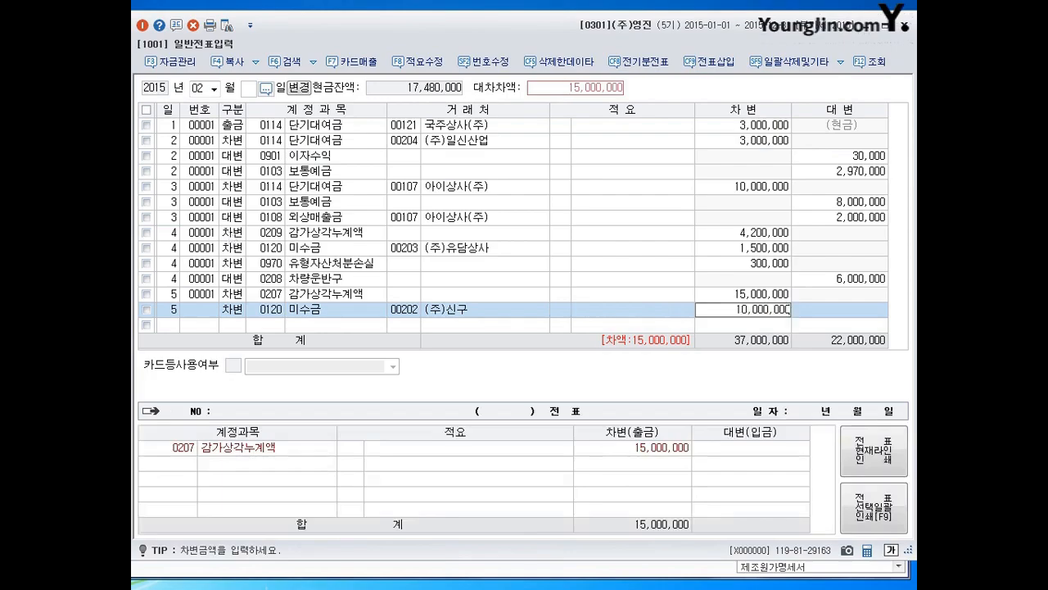
{"action": "key", "text": "Return"}
- Add a February 5 credit line for account 0206 기계장치 with an amount of 20,000,000
{"action": "type", "text": "4"}
{"action": "key", "text": "Return"}
{"action": "type", "text": "0206"}
{"action": "key", "text": "Return"}
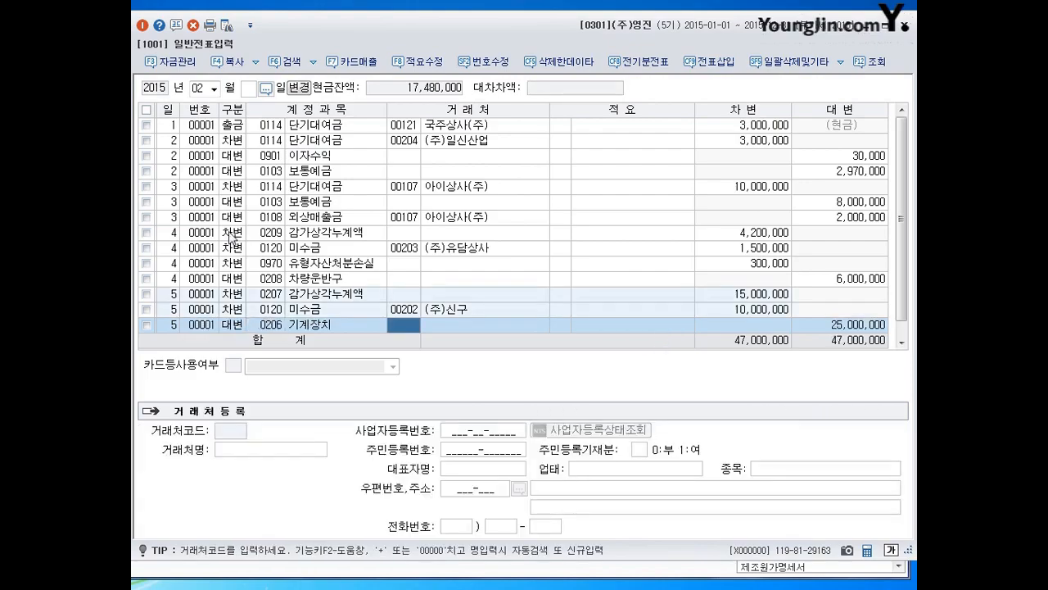
{"action": "key", "text": "Return"}
{"action": "key", "text": "Return"}
{"action": "type", "text": "20,000,000"}
{"action": "key", "text": "Return"}
- Add a February 5 credit line for account 0914 유형자산처분이익 with the remaining 5,000,000, and select the 기계장치 line above it
{"action": "type", "text": "4"}
{"action": "key", "text": "Return"}
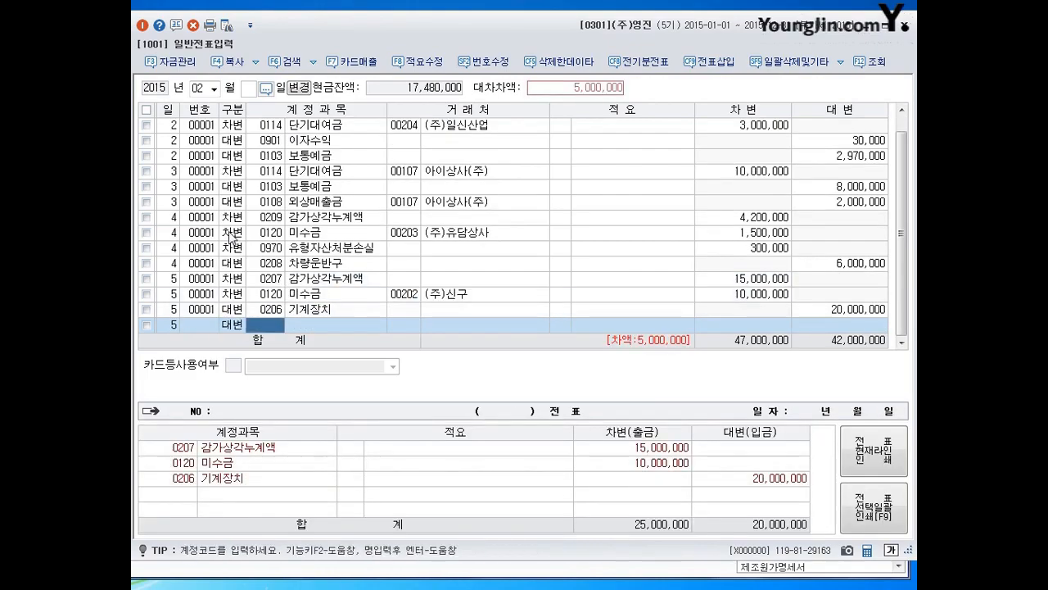
{"action": "type", "text": "94"}
{"action": "key", "text": "Return"}
{"action": "key", "text": "Return"}
{"action": "key", "text": "Return"}
{"action": "key", "text": "Return"}
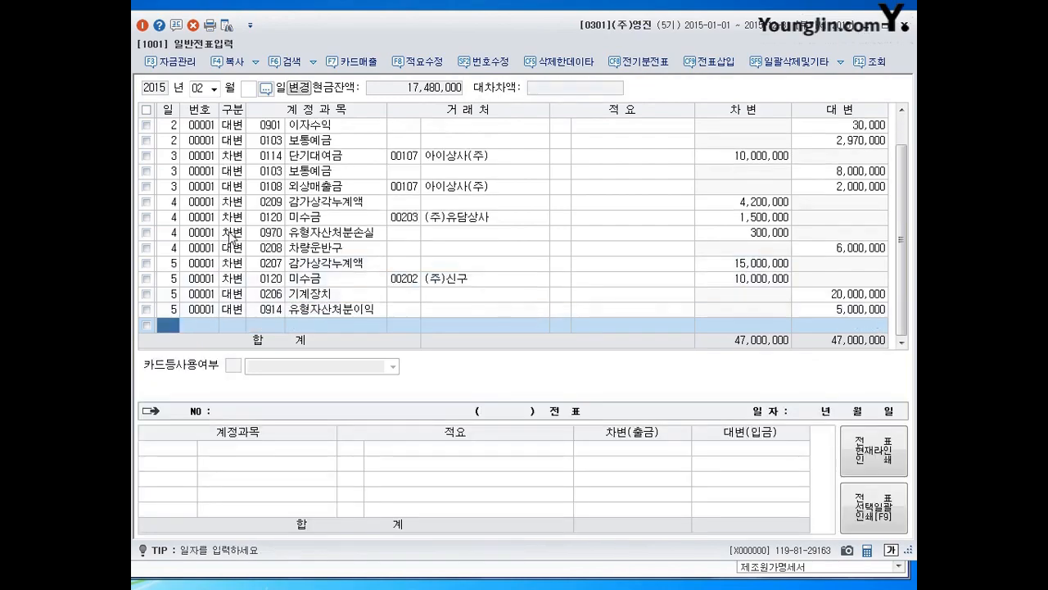
{"action": "left_click", "coordinate": [272, 295]}
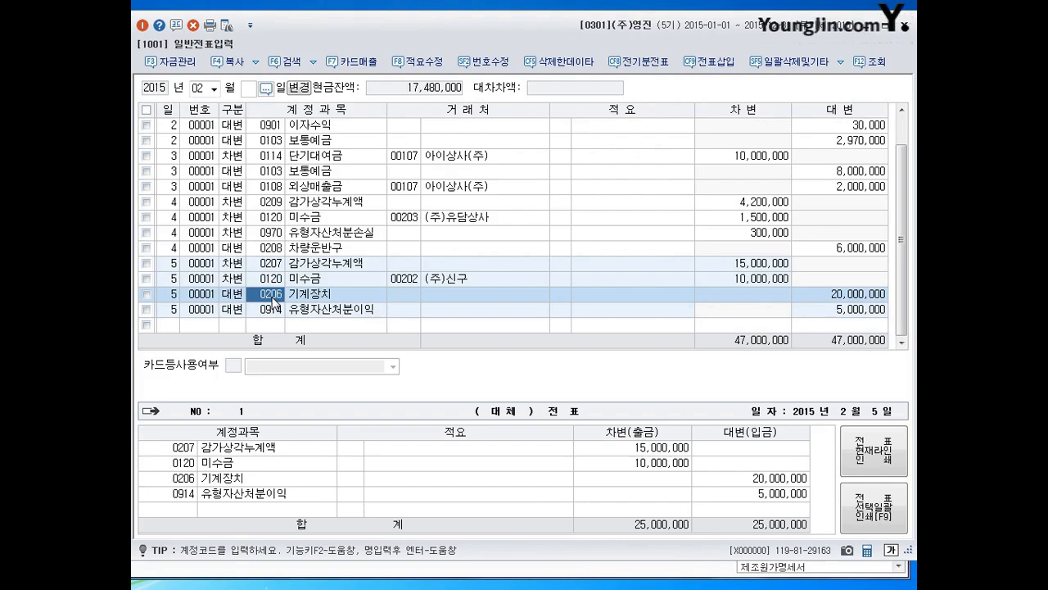
- Add a February 6 debit line for account 0131 선급금 with client 00113 (주)태백 and an amount of 1,000,000
{"action": "left_click", "coordinate": [272, 265]}
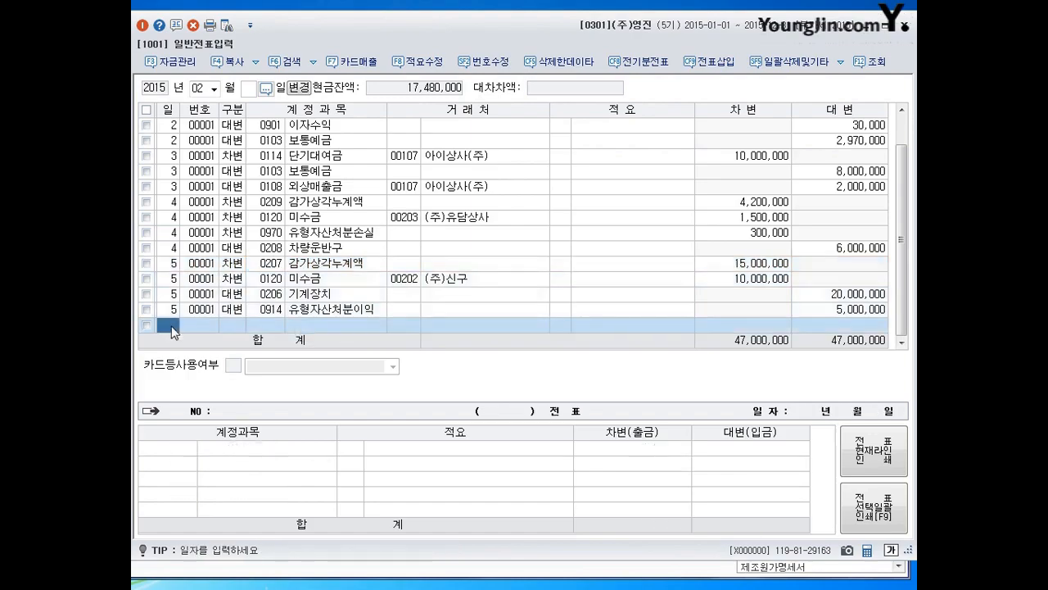
{"action": "type", "text": "6"}
{"action": "key", "text": "Return"}
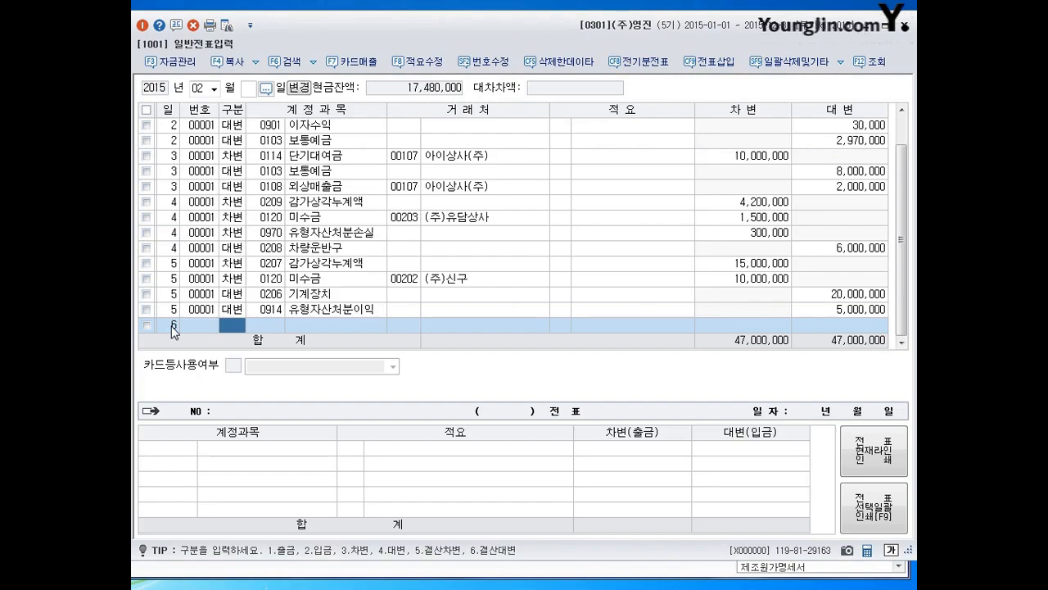
{"action": "type", "text": "3"}
{"action": "key", "text": "Return"}
{"action": "type", "text": "0131"}
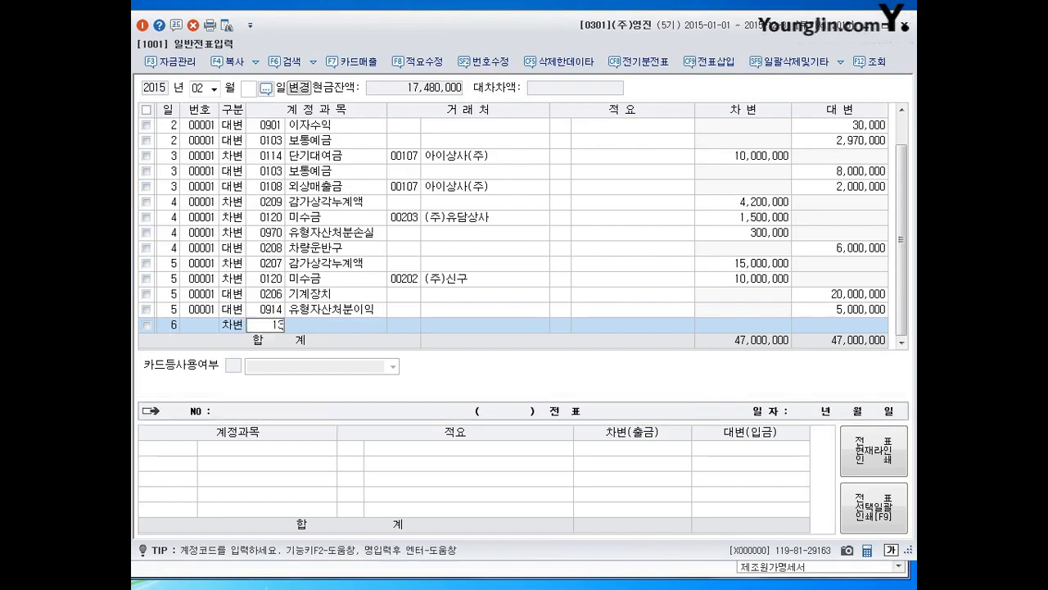
{"action": "key", "text": "Return"}
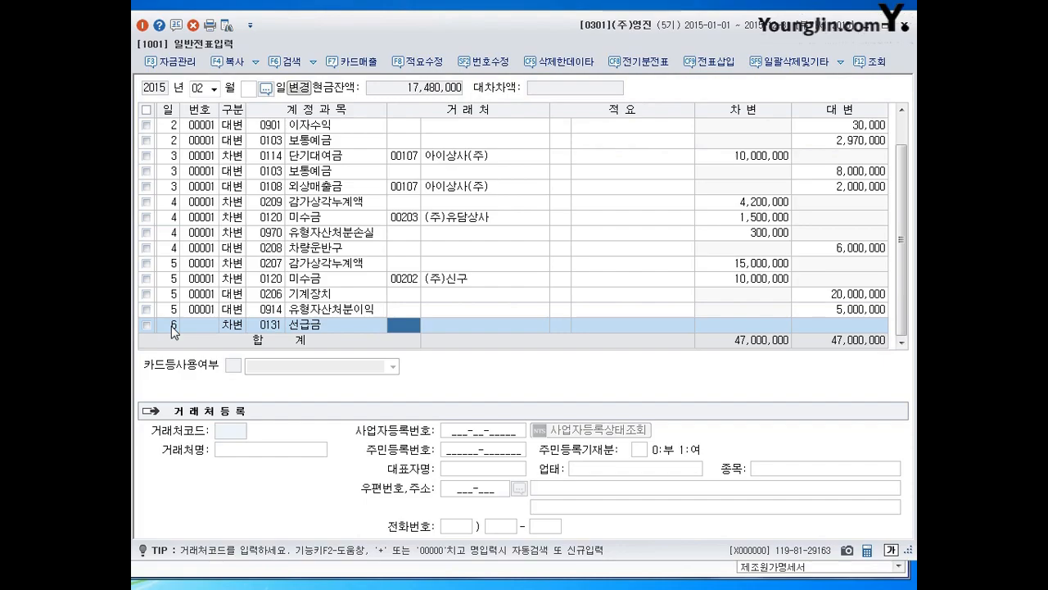
{"action": "type", "text": "탭"}
{"action": "key", "text": "Return"}
{"action": "key", "text": "Return"}
{"action": "key", "text": "Return"}
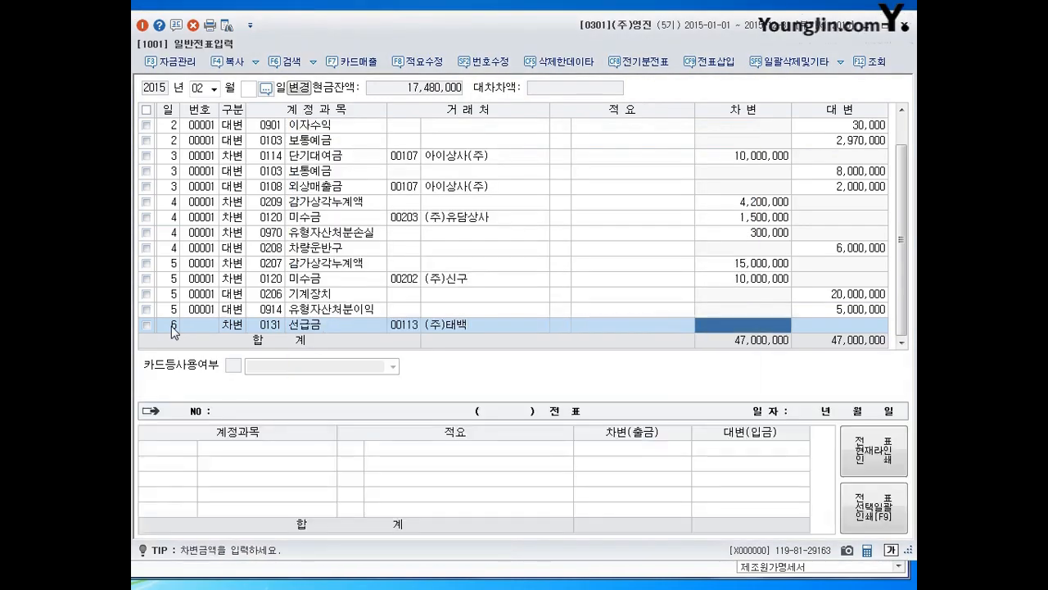
{"action": "type", "text": "1000000"}
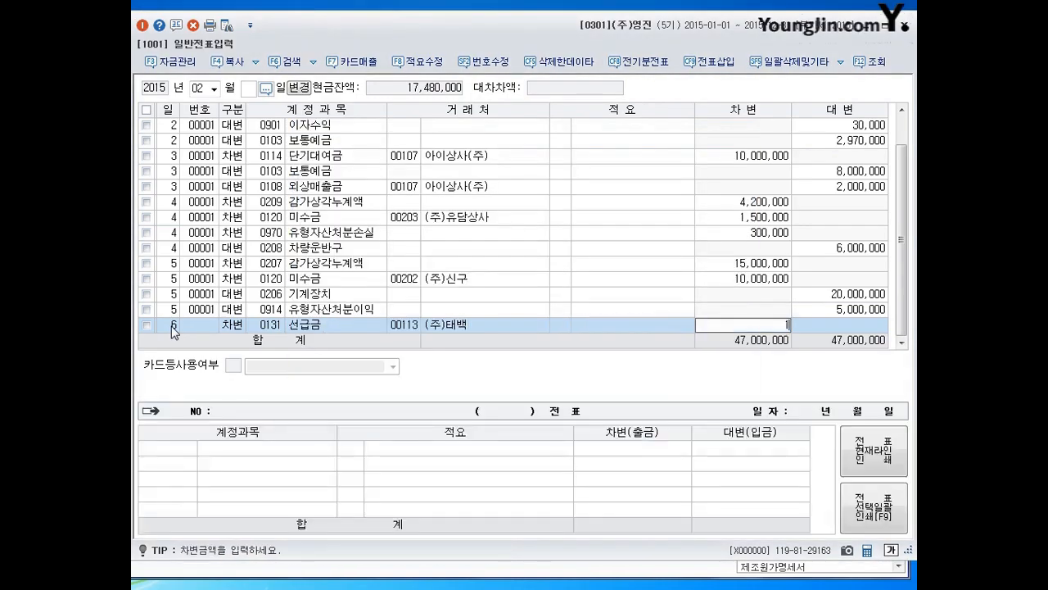
{"action": "key", "text": "Return"}
- Add a February 6 credit line for account 0103 보통예금 with an amount of 1,000,000, and select that line
{"action": "type", "text": "4"}
{"action": "key", "text": "Return"}
{"action": "type", "text": "103"}
{"action": "key", "text": "Return"}
{"action": "key", "text": "Return"}
{"action": "key", "text": "Return"}
{"action": "key", "text": "Return"}
{"action": "key", "text": "Up"}
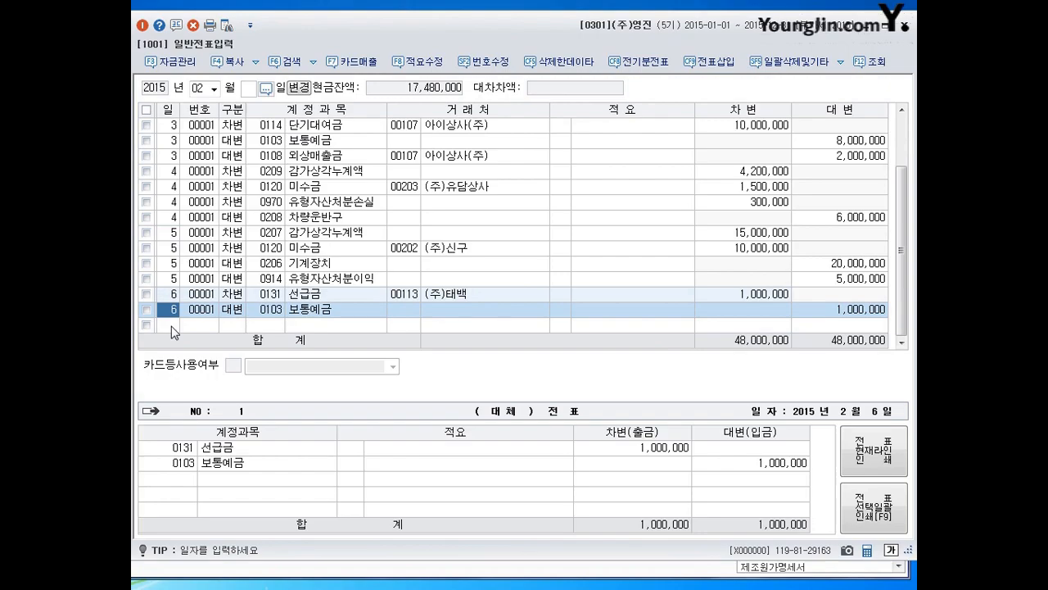
- Add a February 7 debit line for account 0138 전도금 with no client and an amount of 1,000,000
{"action": "left_click", "coordinate": [172, 325]}
{"action": "key", "text": "Return"}
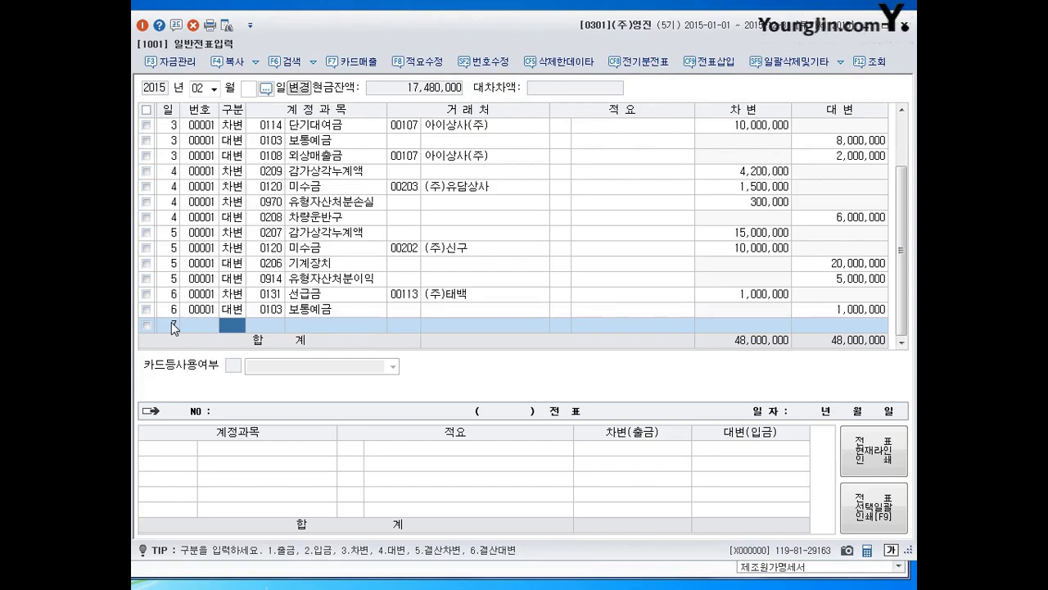
{"action": "type", "text": "3"}
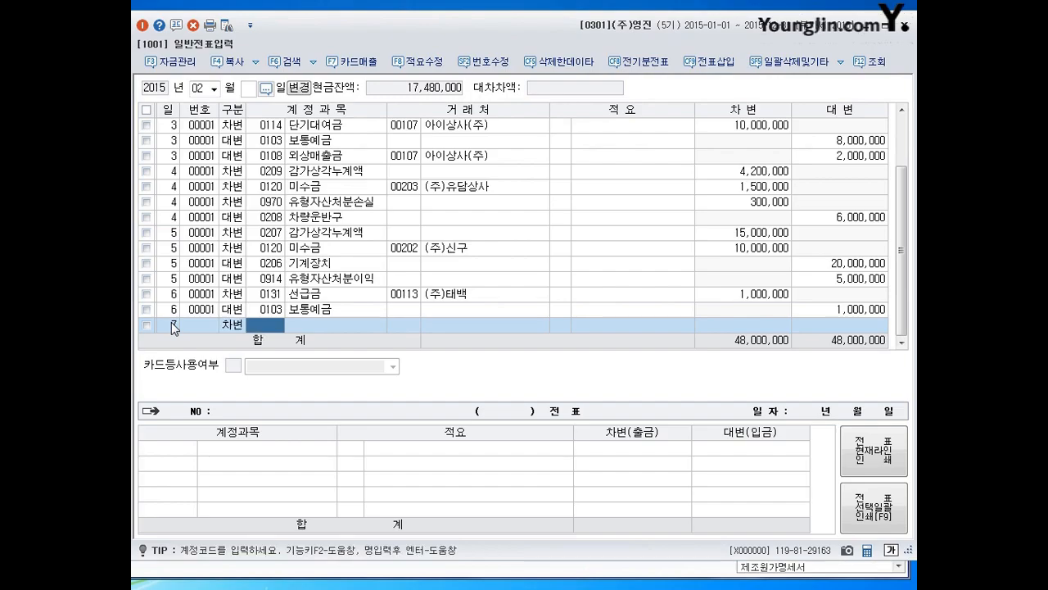
{"action": "type", "text": "138"}
{"action": "key", "text": "Return"}
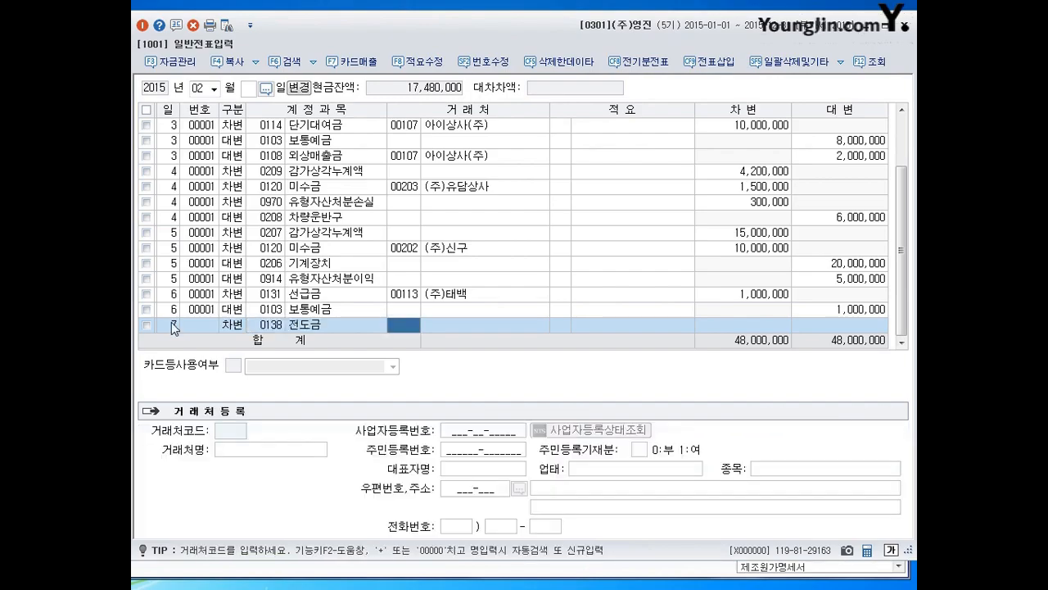
{"action": "key", "text": "Return"}
{"action": "key", "text": "Return"}
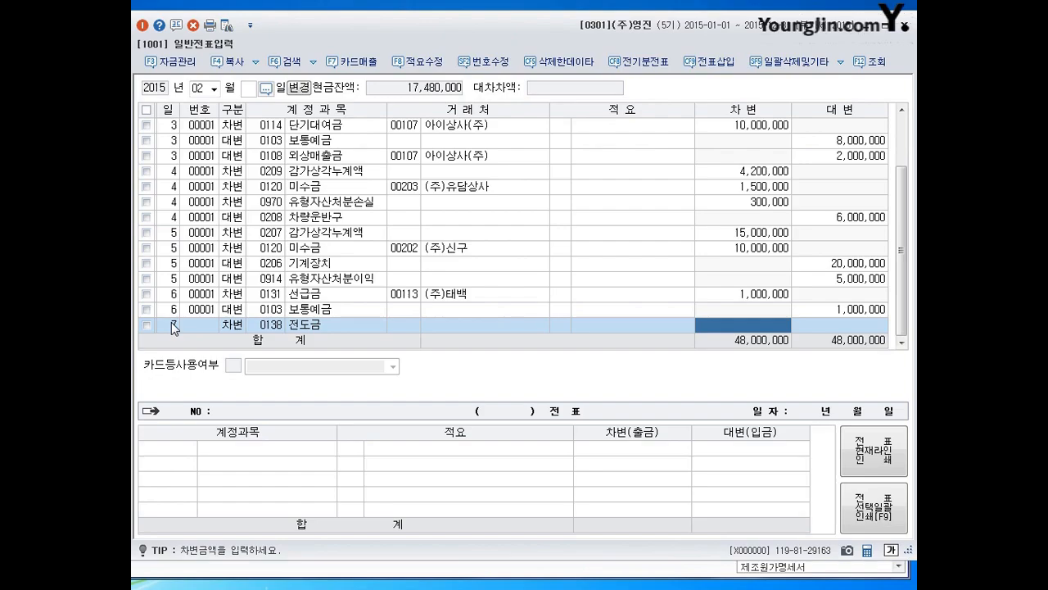
{"action": "type", "text": "1000000"}
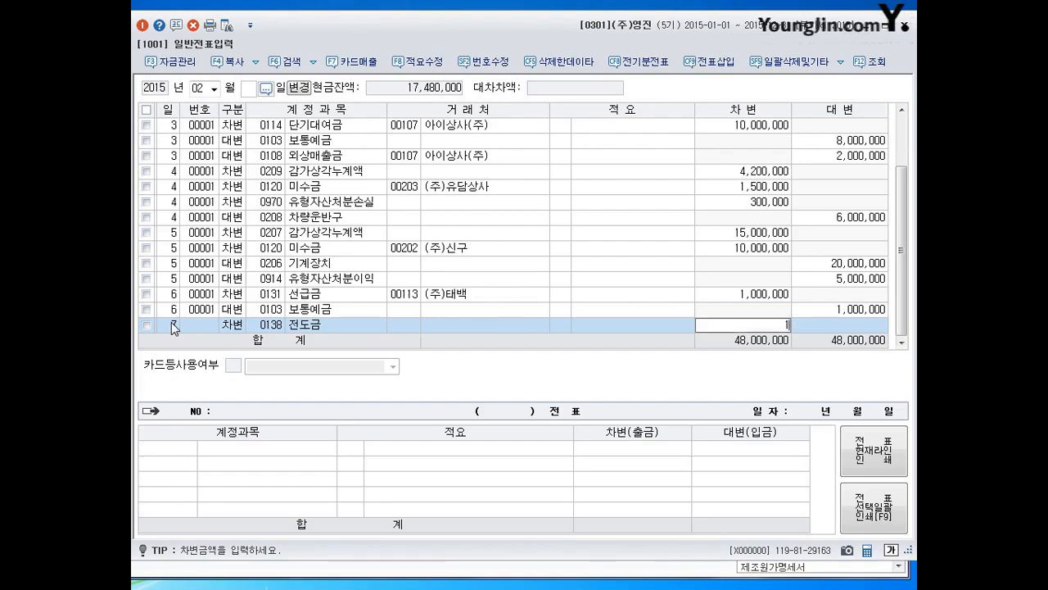
{"action": "key", "text": "Return"}
- Add a February 7 credit line for account 0103 보통예금 with an amount of 1,000,000
{"action": "key", "text": "Return"}
{"action": "type", "text": "4103"}
{"action": "key", "text": "Return"}
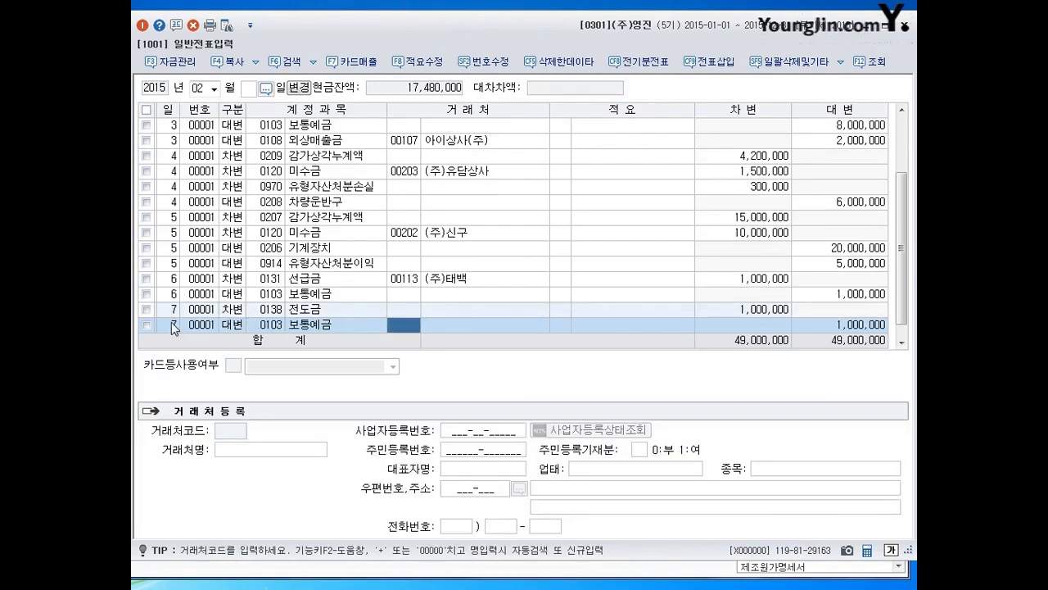
{"action": "left_click", "coordinate": [173, 327]}
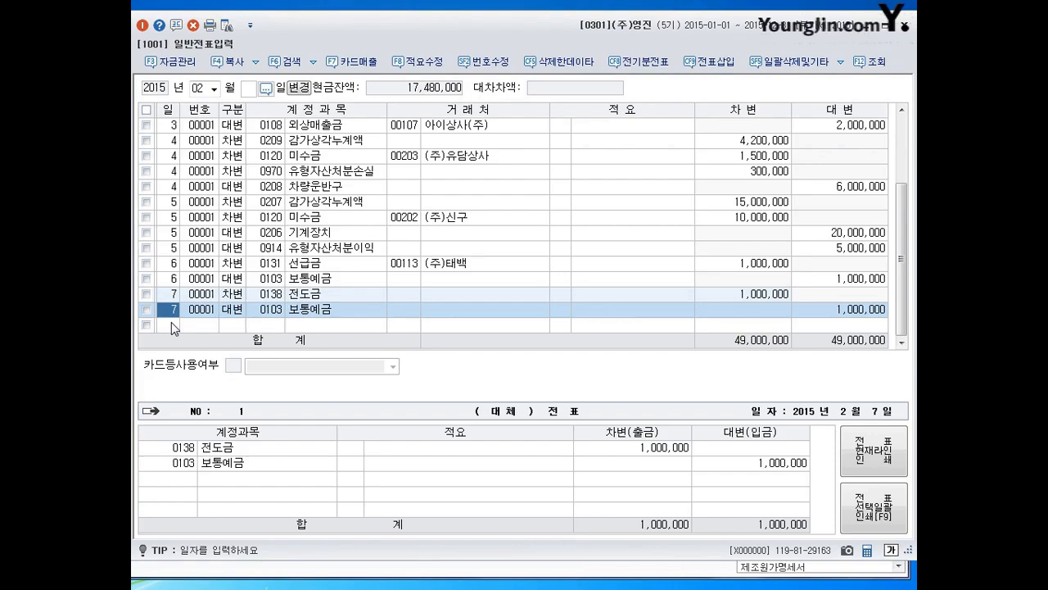
- Add a February 8 debit line for account 0812 여비교통비 with no client and an amount of 490,000
{"action": "left_click", "coordinate": [173, 325]}
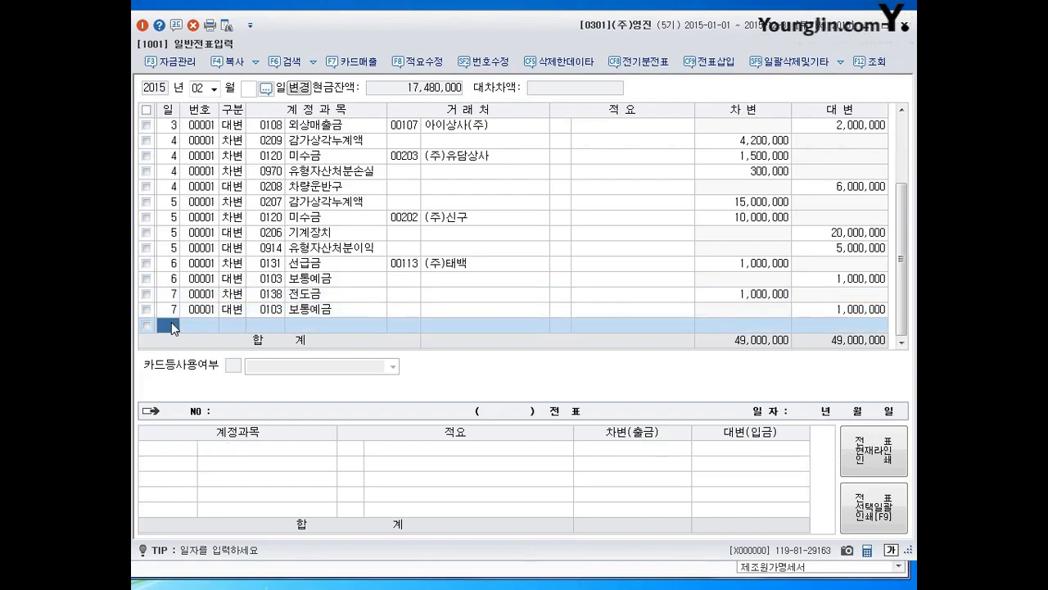
{"action": "key", "text": "Up"}
{"action": "key", "text": "Down"}
{"action": "type", "text": "8"}
{"action": "key", "text": "Return"}
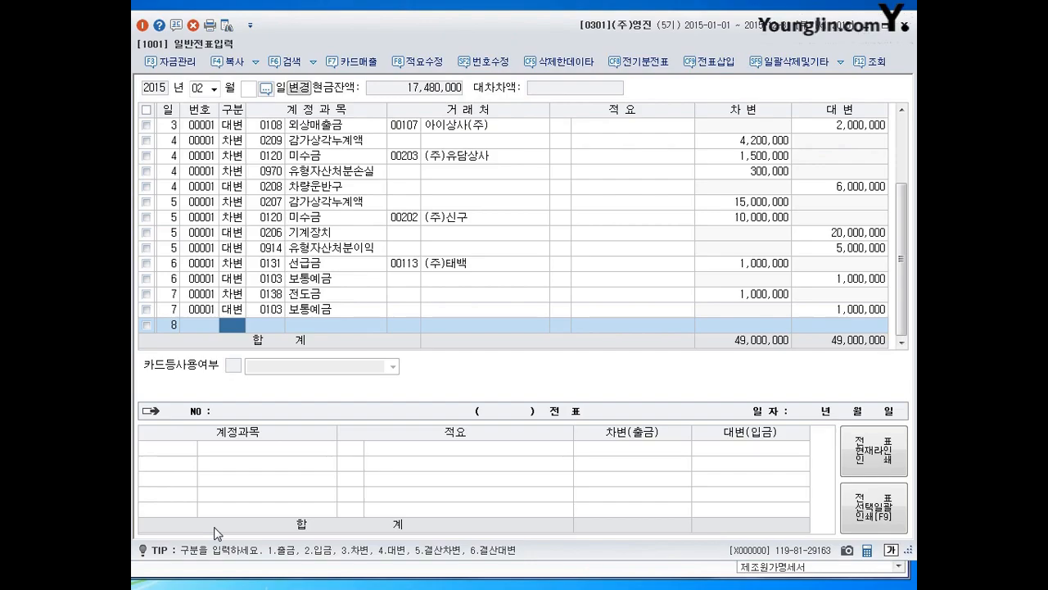
{"action": "key", "text": "3"}
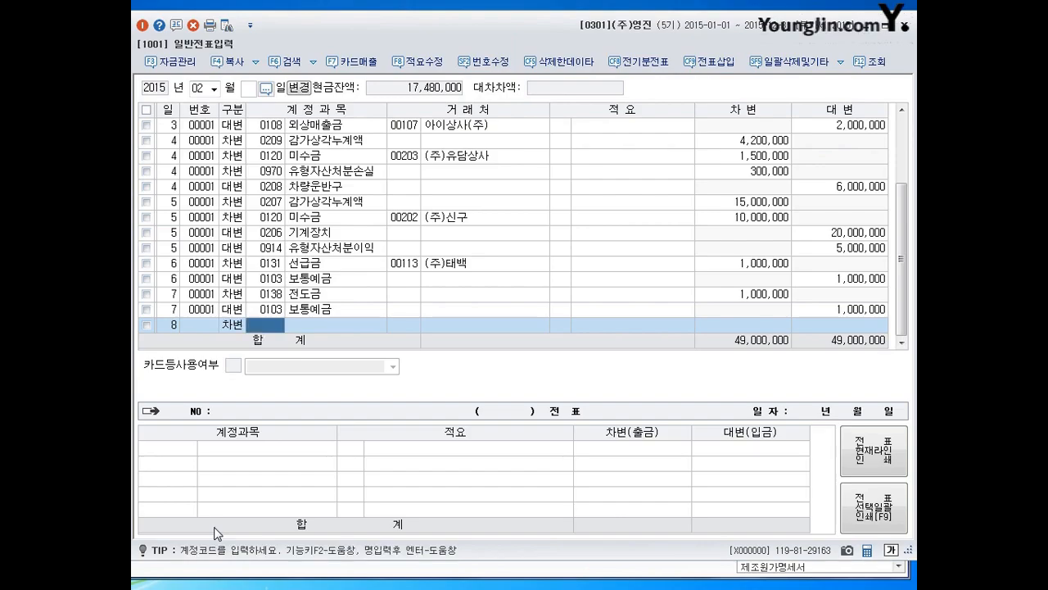
{"action": "type", "text": "0812"}
{"action": "key", "text": "Return"}
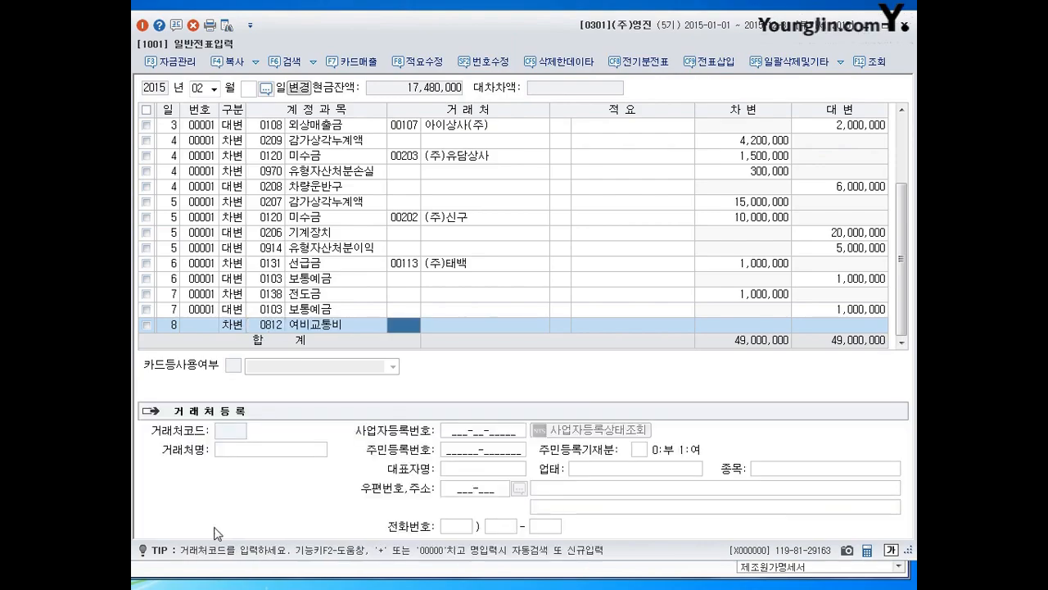
{"action": "key", "text": "Return"}
{"action": "key", "text": "Return"}
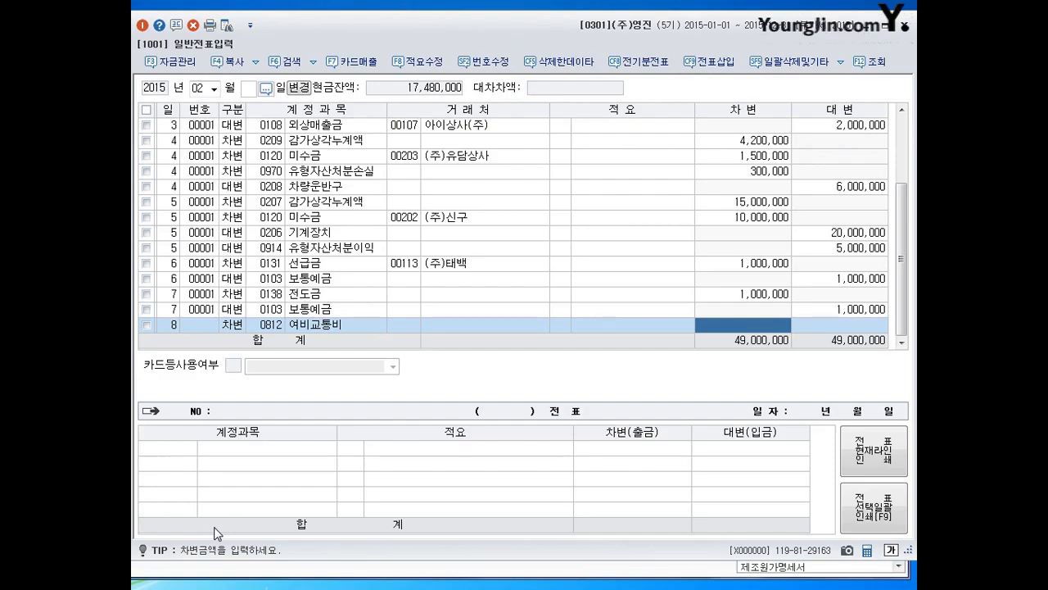
{"action": "type", "text": "4900000"}
{"action": "key", "text": "Return"}
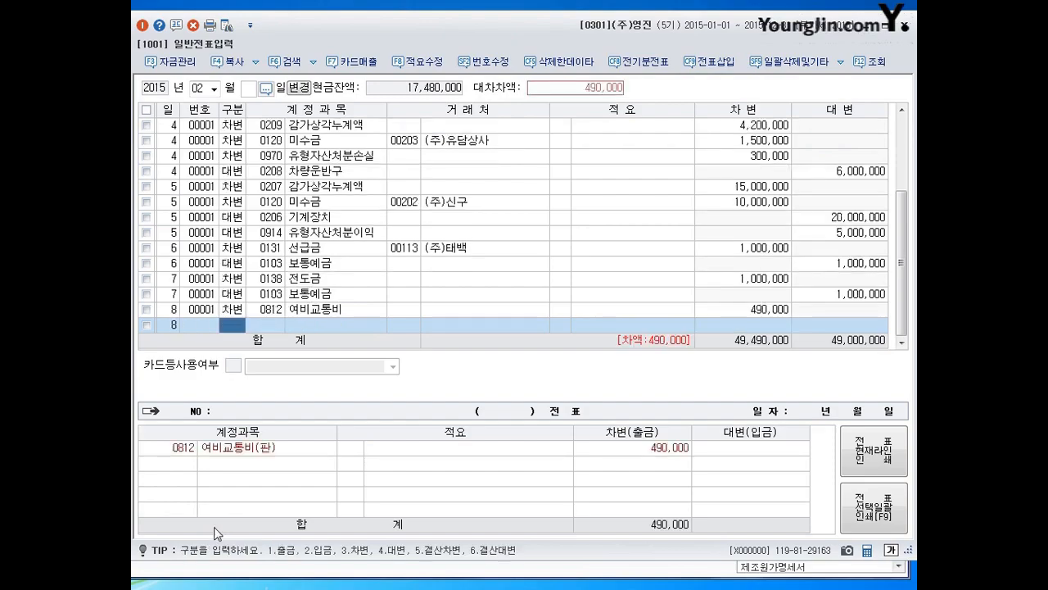
- Add a February 8 debit line for account 0101 현금 with an amount of 10,000
{"action": "type", "text": "101"}
{"action": "key", "text": "Return"}
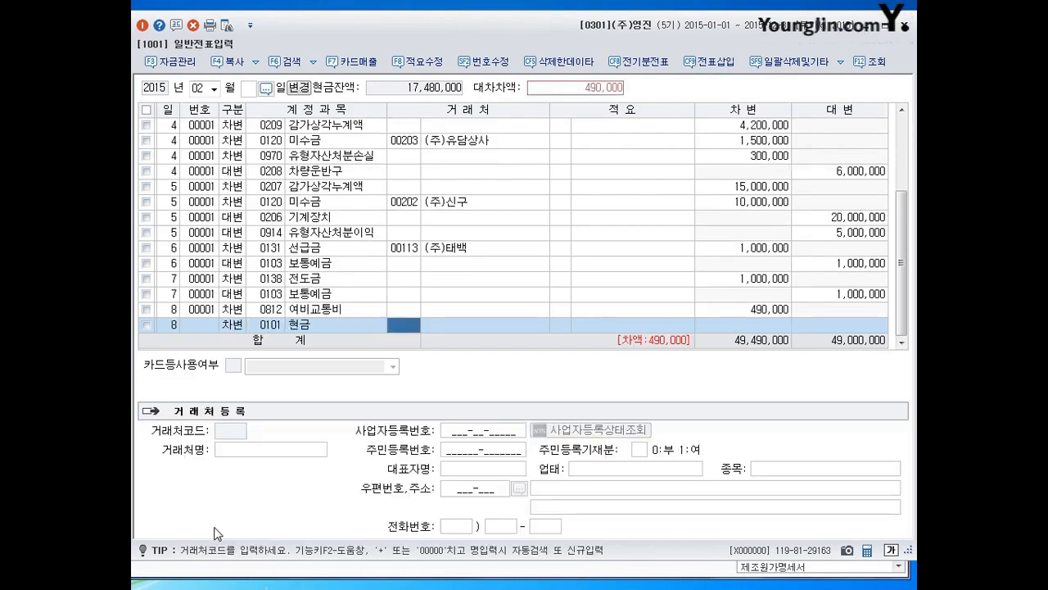
{"action": "key", "text": "Return"}
{"action": "key", "text": "Return"}
{"action": "type", "text": "10000"}
{"action": "key", "text": "Return"}
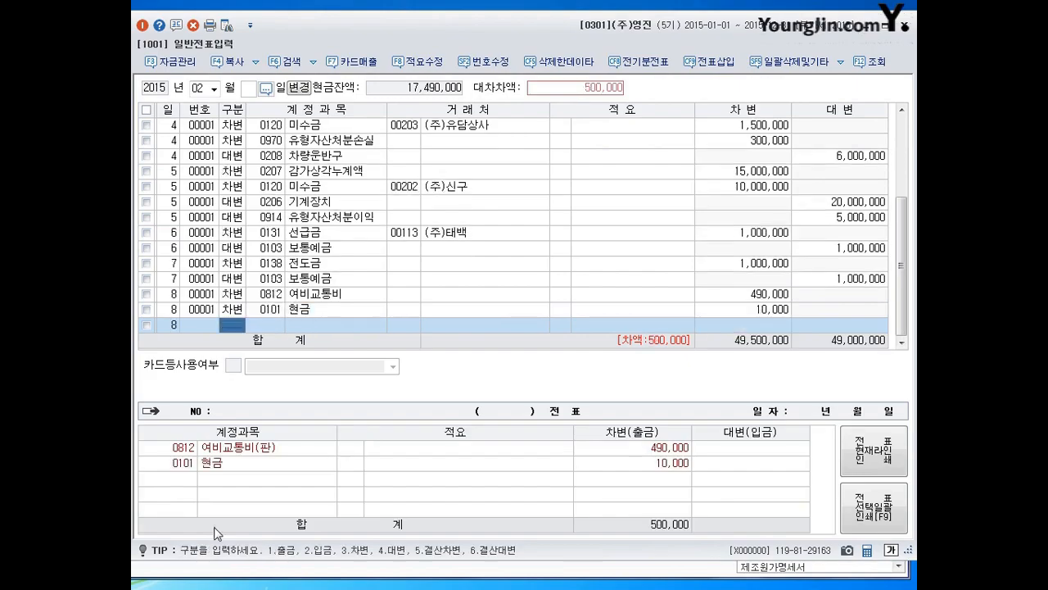
- Add a February 8 credit line for account 0134 가지급금 with the balancing amount of 500,000, leaving the client blank
{"action": "type", "text": "413"}
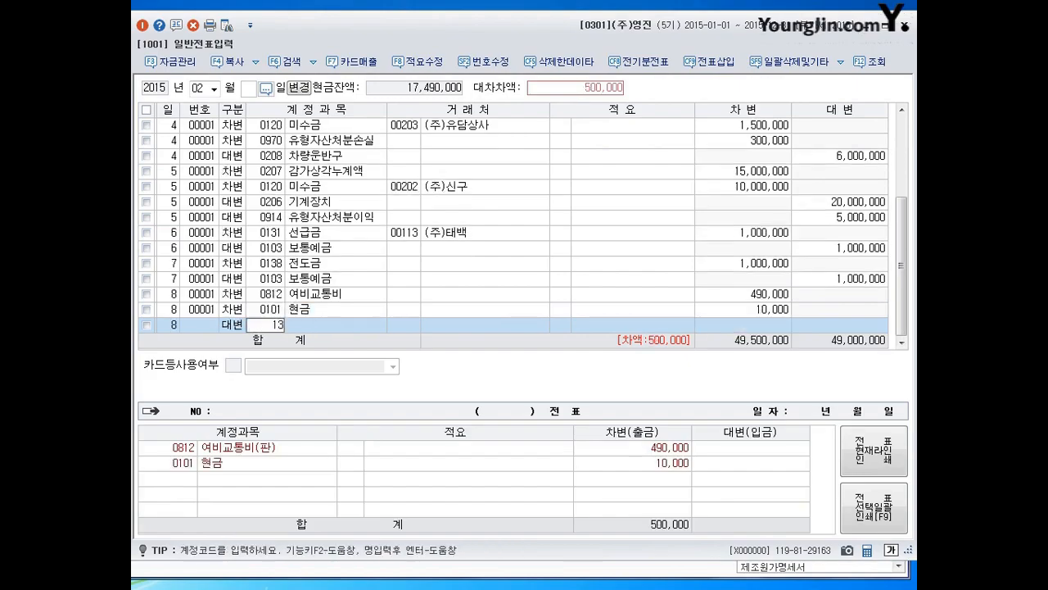
{"action": "type", "text": "4"}
{"action": "key", "text": "Return"}
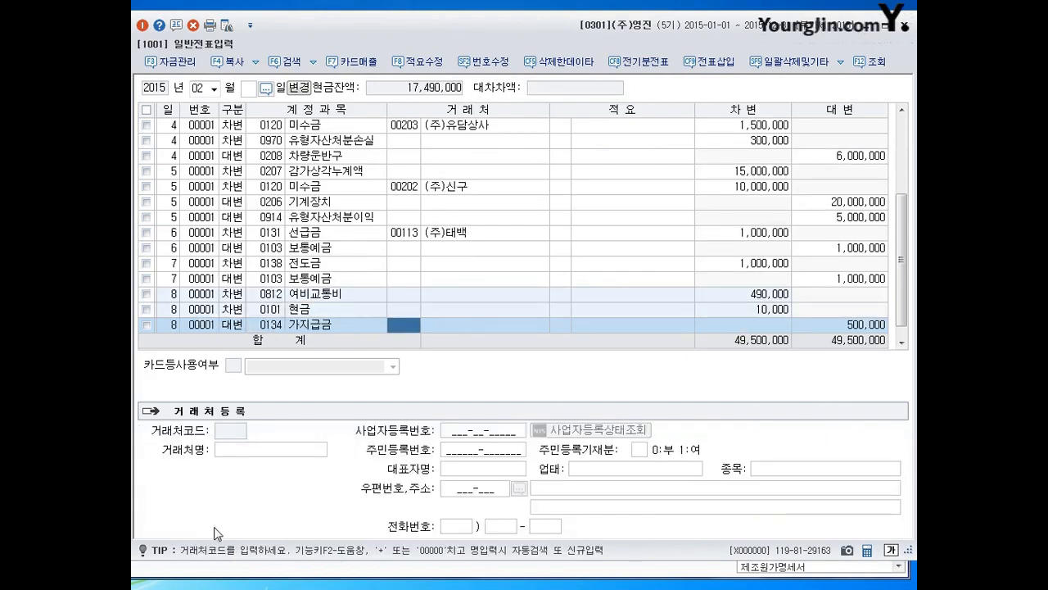
{"action": "key", "text": "Return"}
{"action": "key", "text": "Return"}
{"action": "key", "text": "Return"}
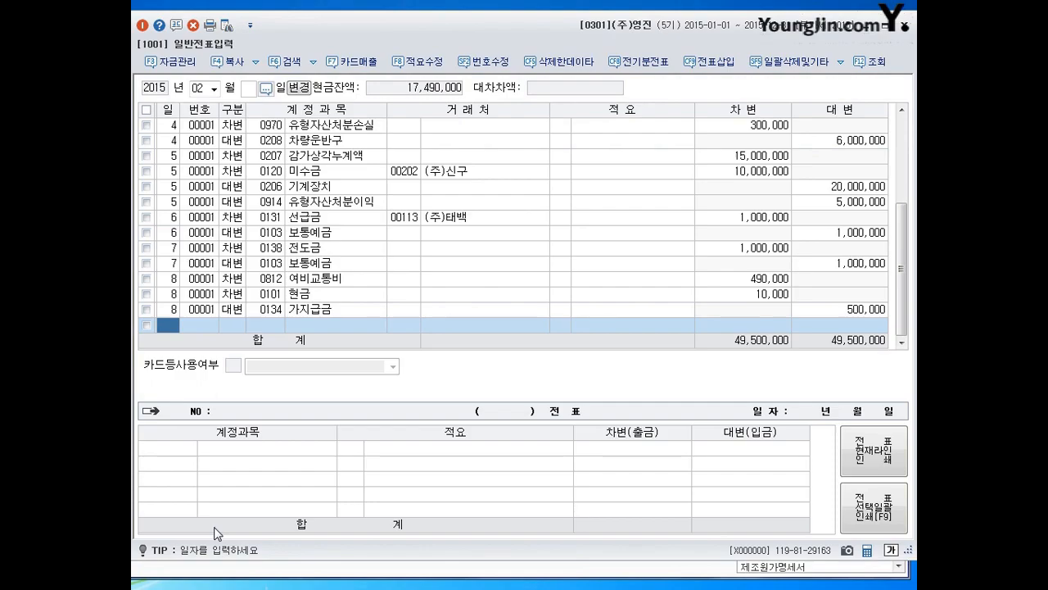
- Add a February 9 debit line for account 0136 선납세금 with no client and an amount of 42,000
{"action": "type", "text": "9"}
{"action": "key", "text": "Return"}
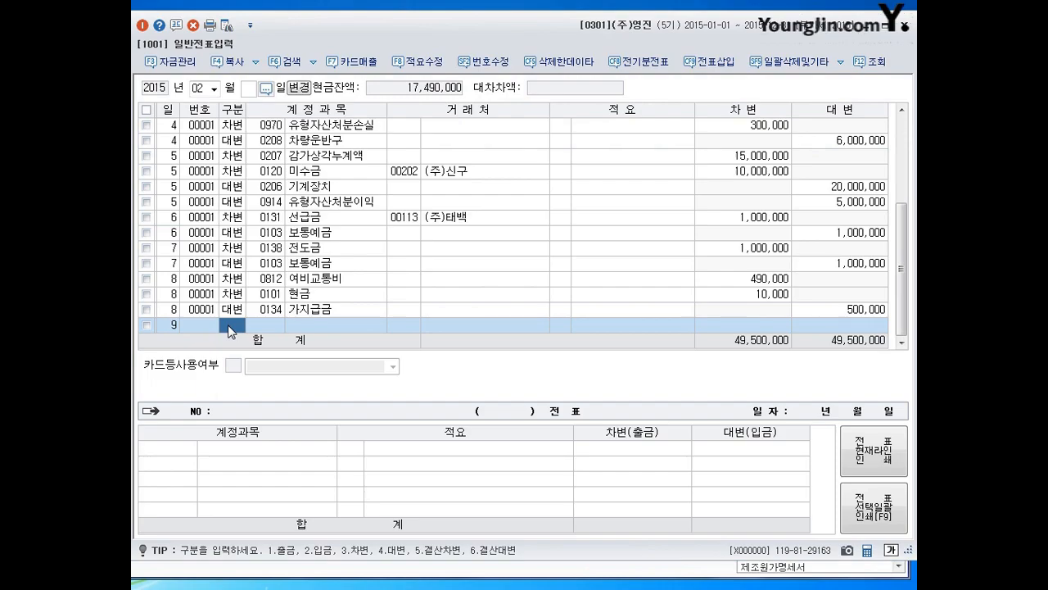
{"action": "type", "text": "3134"}
{"action": "key", "text": "Return"}
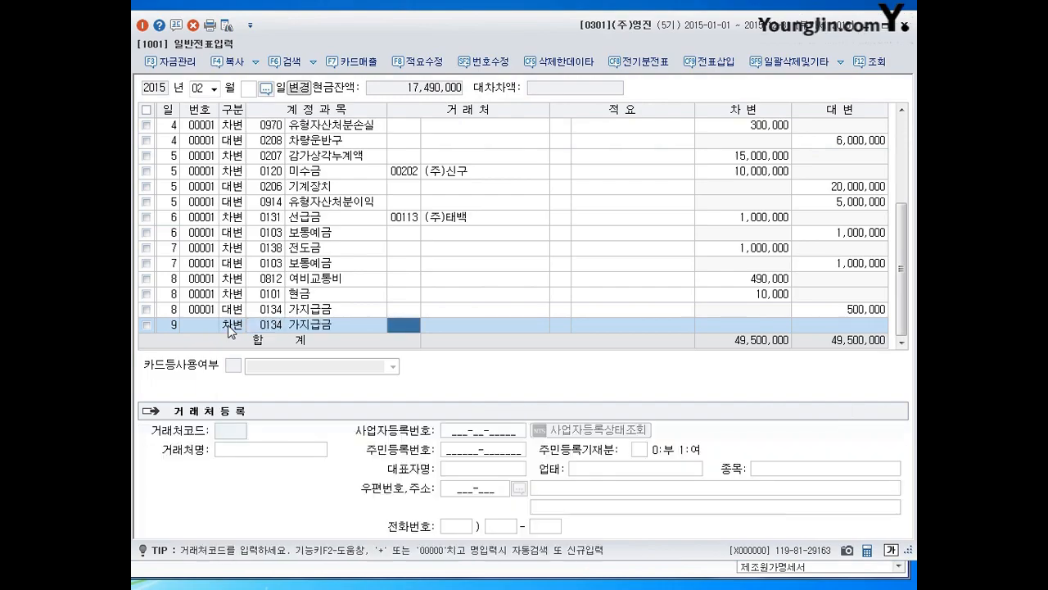
{"action": "key", "text": "shift+Tab"}
{"action": "type", "text": "136"}
{"action": "key", "text": "Return"}
{"action": "key", "text": "Return"}
{"action": "key", "text": "Return"}
{"action": "type", "text": "420000"}
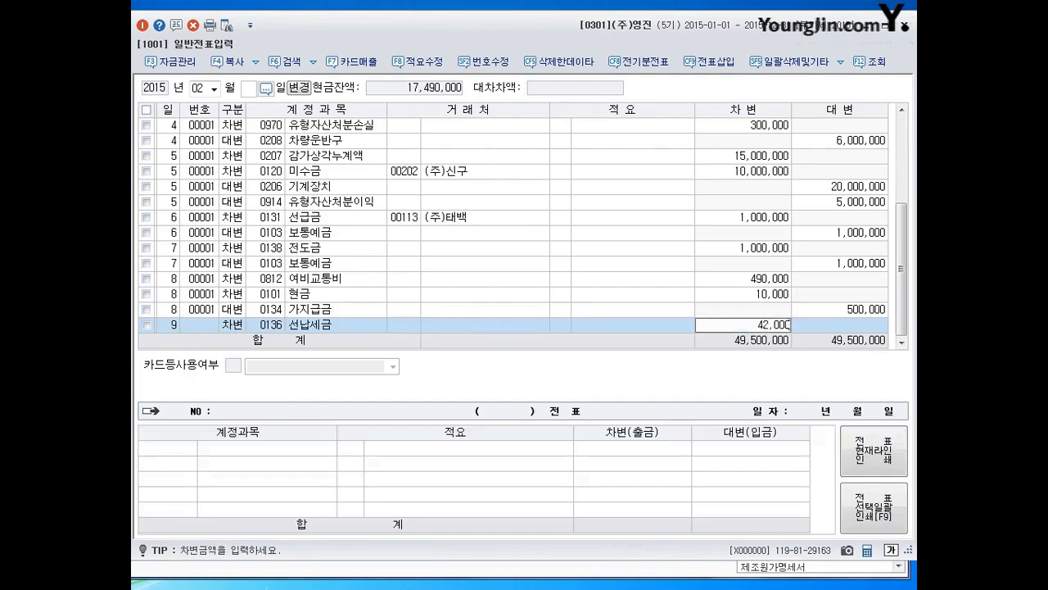
{"action": "key", "text": "Return"}
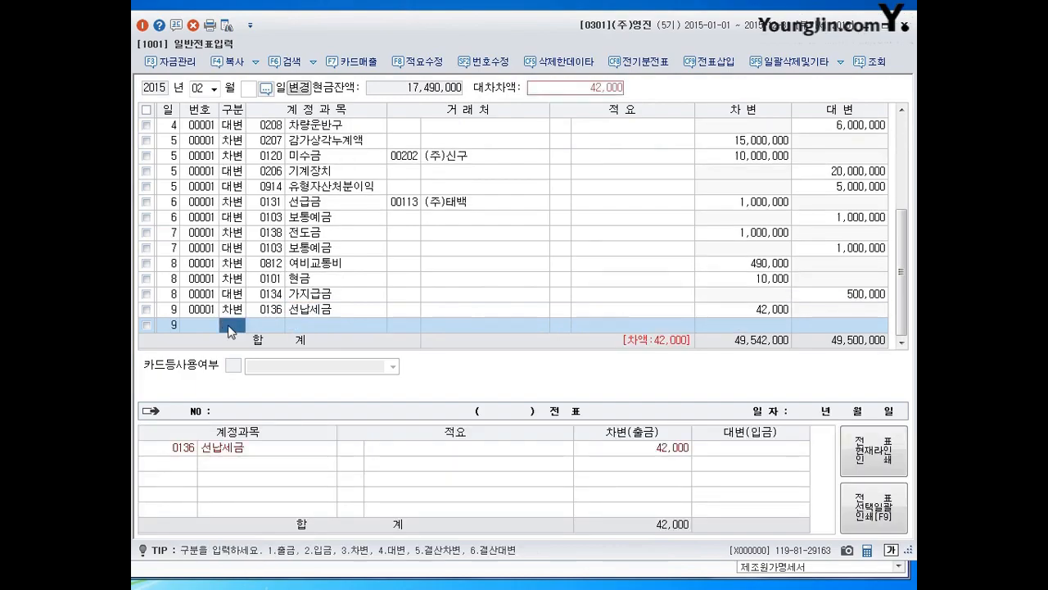
- Add a February 9 debit line for account 0103 보통예금 with no client and an amount of 258,000
{"action": "type", "text": "3"}
{"action": "key", "text": "Return"}
{"action": "type", "text": "103"}
{"action": "key", "text": "Return"}
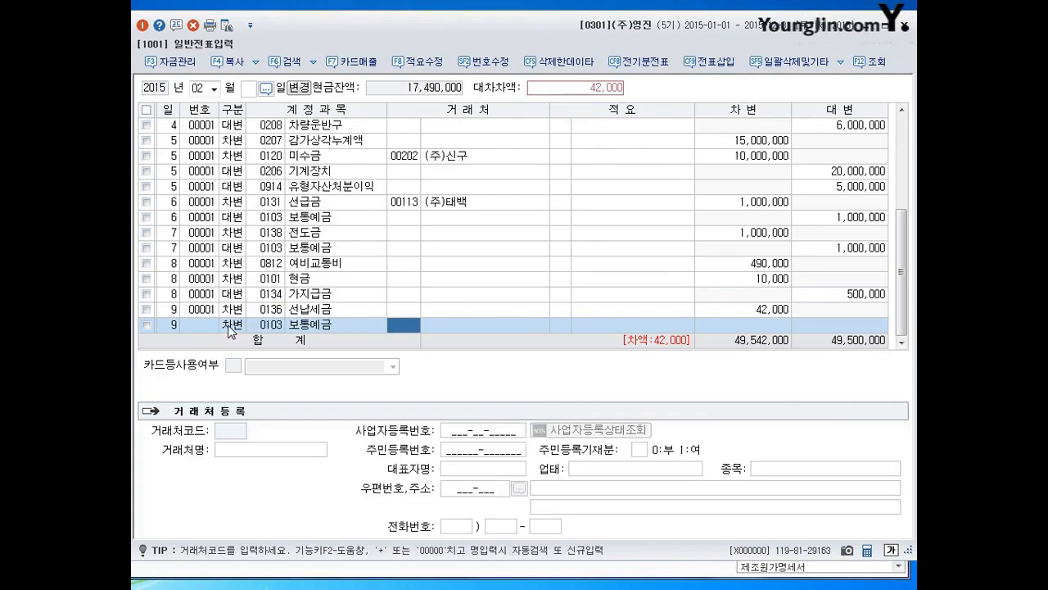
{"action": "key", "text": "Return"}
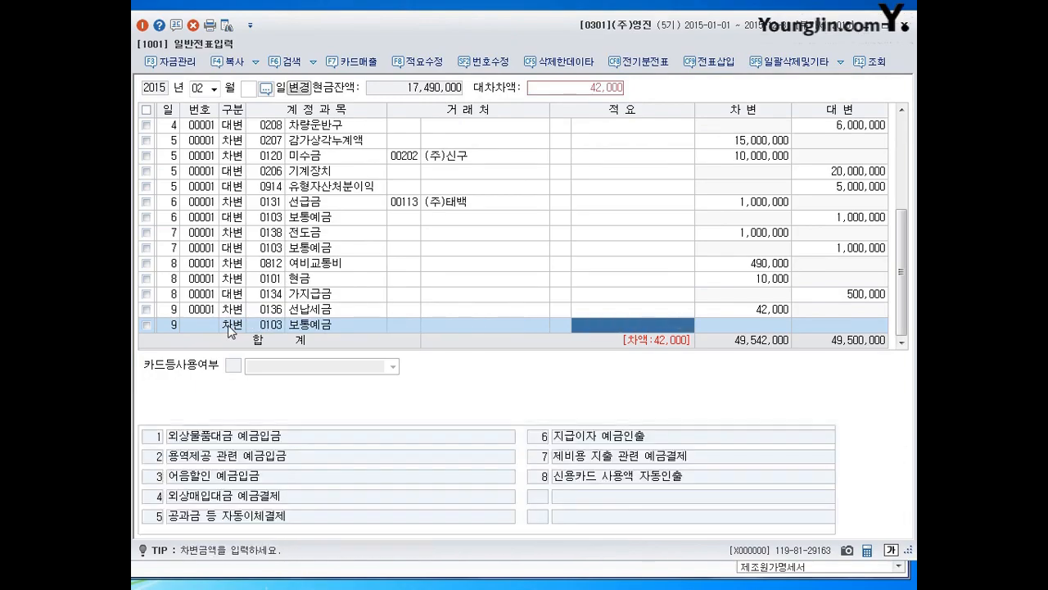
{"action": "key", "text": "Return"}
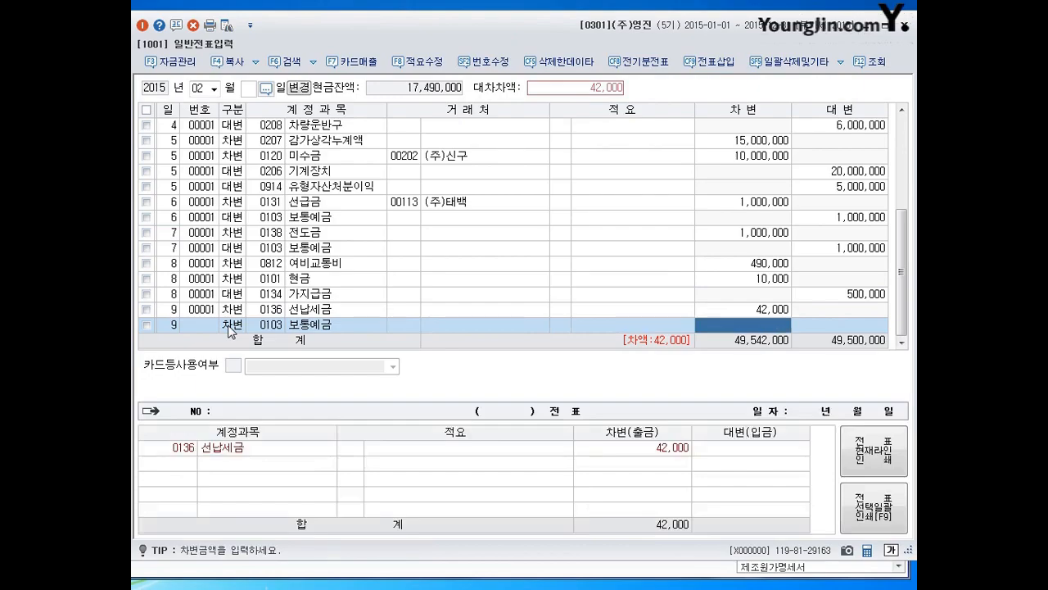
{"action": "type", "text": "2580000"}
{"action": "key", "text": "Return"}
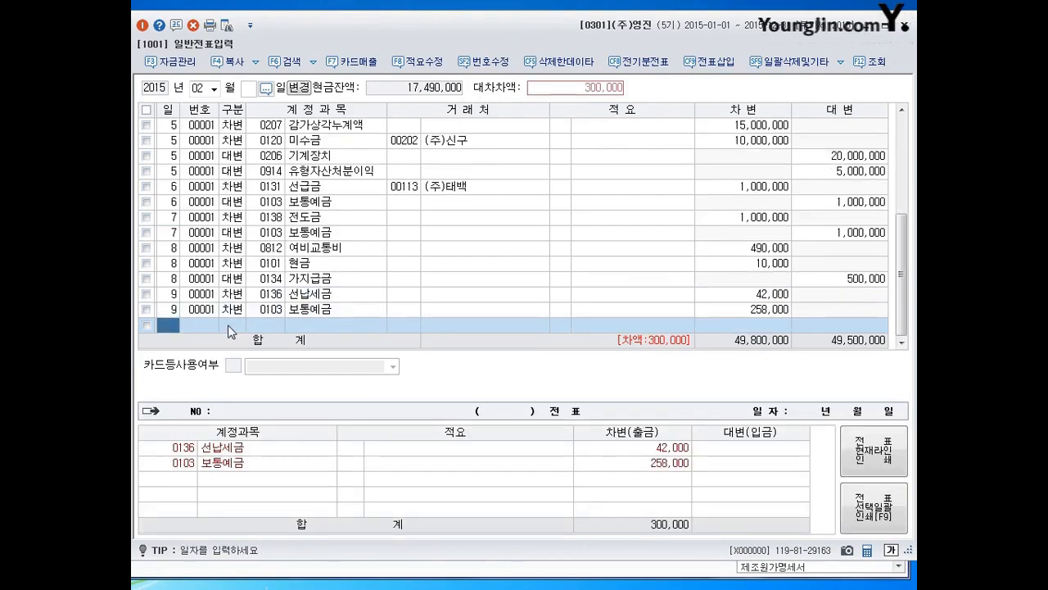
- Add a February 9 credit line for account 0901 이자수익 with the balancing amount of 300,000
{"action": "type", "text": "40901"}
{"action": "key", "text": "Return"}
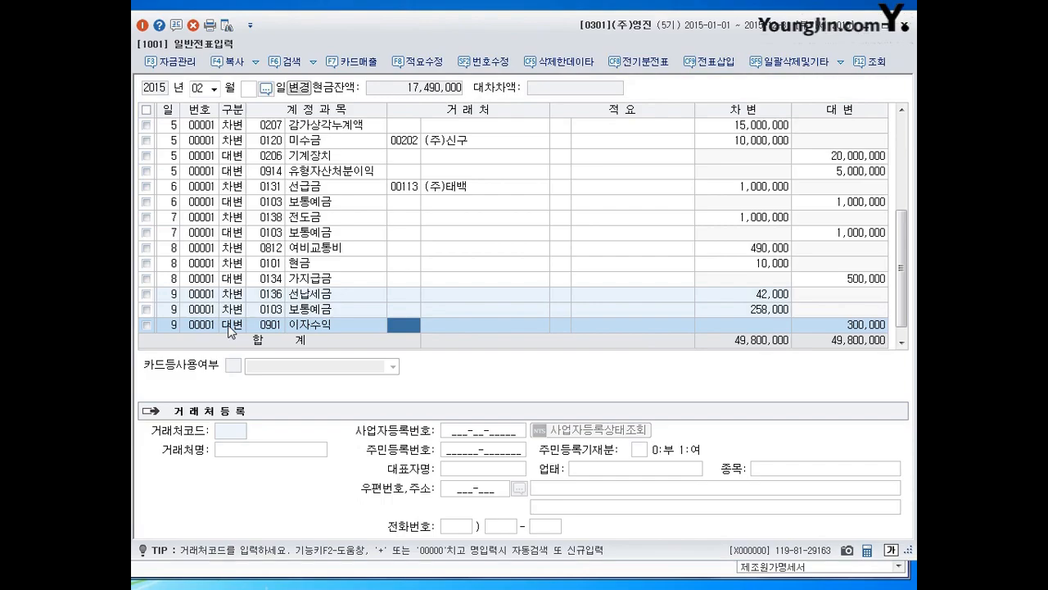
{"action": "key", "text": "Down"}
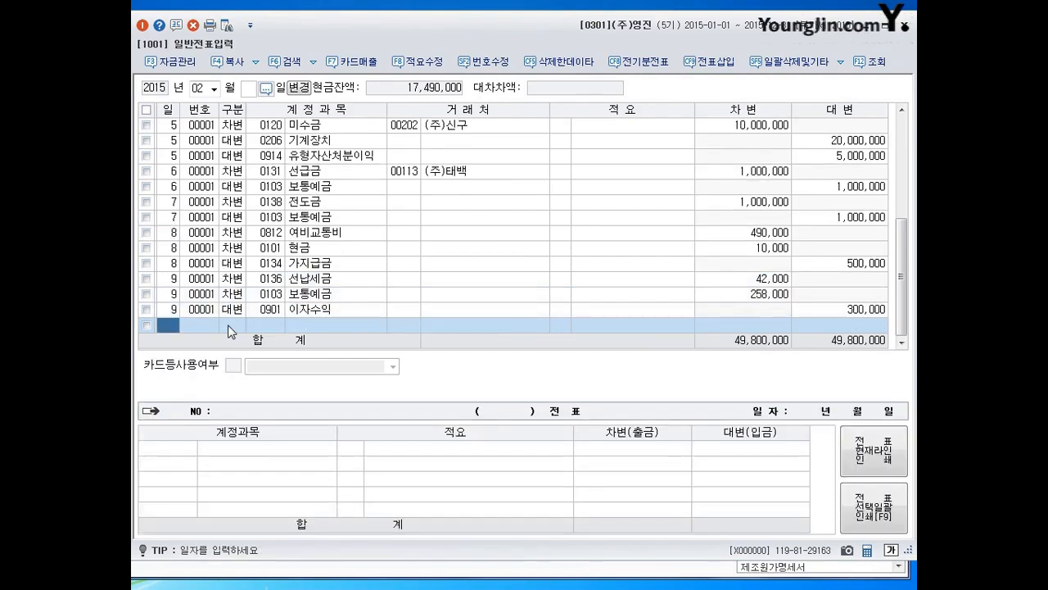
- Switch the voucher entry from February to August 31, 2015
{"action": "key", "text": "Escape"}
{"action": "key", "text": "Escape"}
{"action": "type", "text": "8"}
{"action": "key", "text": "Return"}
{"action": "type", "text": "31"}
{"action": "key", "text": "Return"}
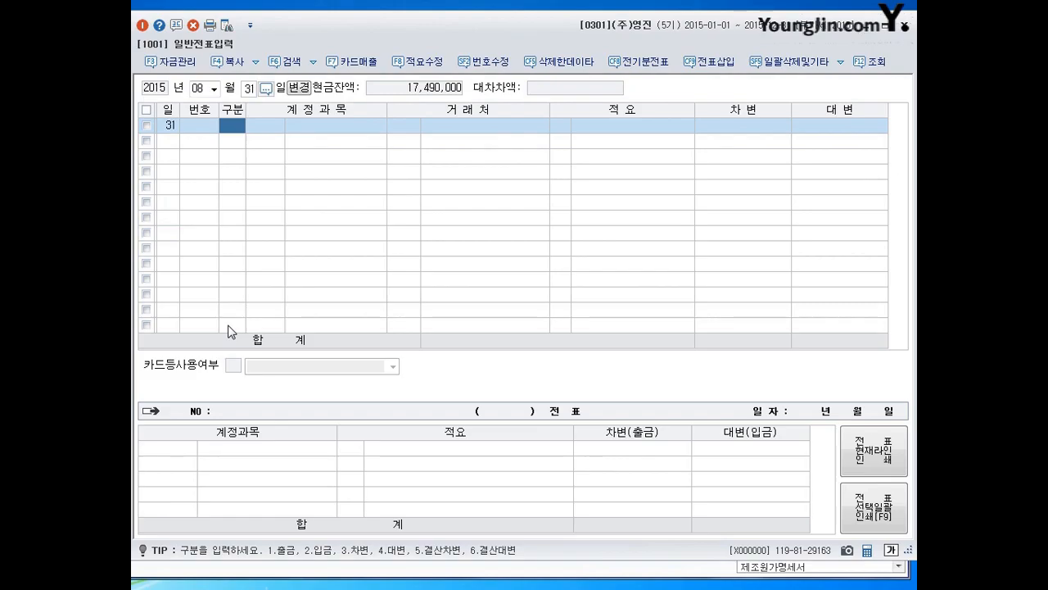
- Add an August 31 cash payment (출금) line for account 0136 선납세금 with no client and an amount of 24,000,000
{"action": "type", "text": "1"}
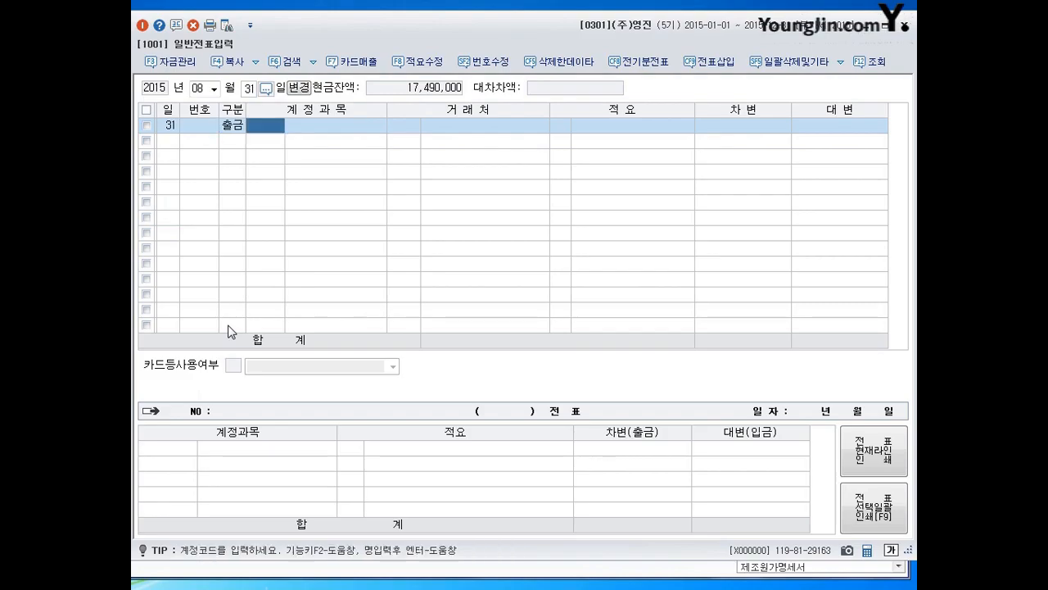
{"action": "type", "text": "136"}
{"action": "key", "text": "Return"}
{"action": "key", "text": "Return"}
{"action": "key", "text": "Return"}
{"action": "type", "text": "24000000"}
{"action": "key", "text": "Return"}
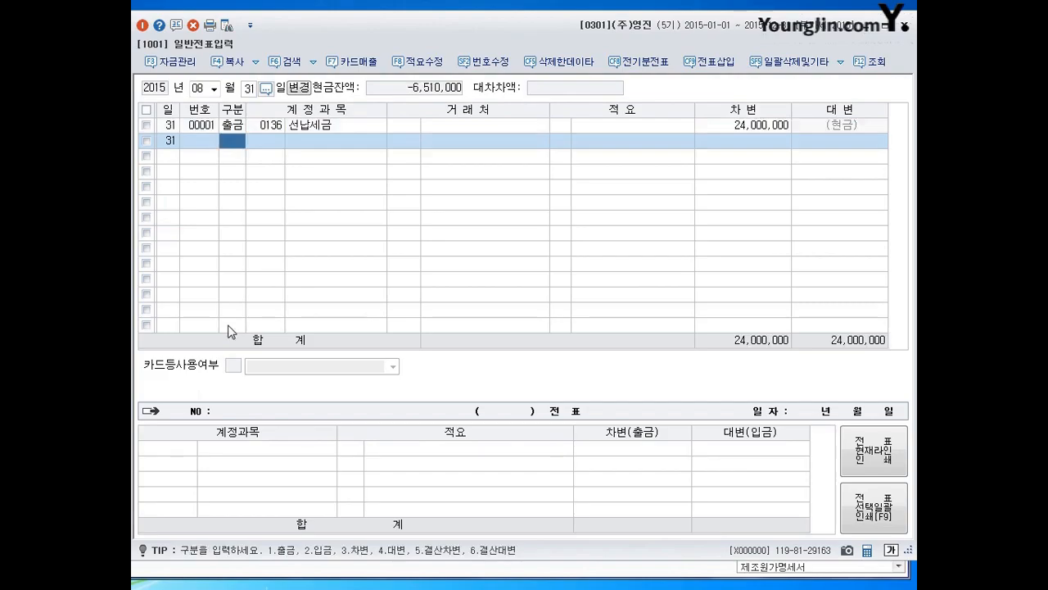
- Return the voucher entry to the whole February list, leaving the day blank
{"action": "key", "text": "Escape"}
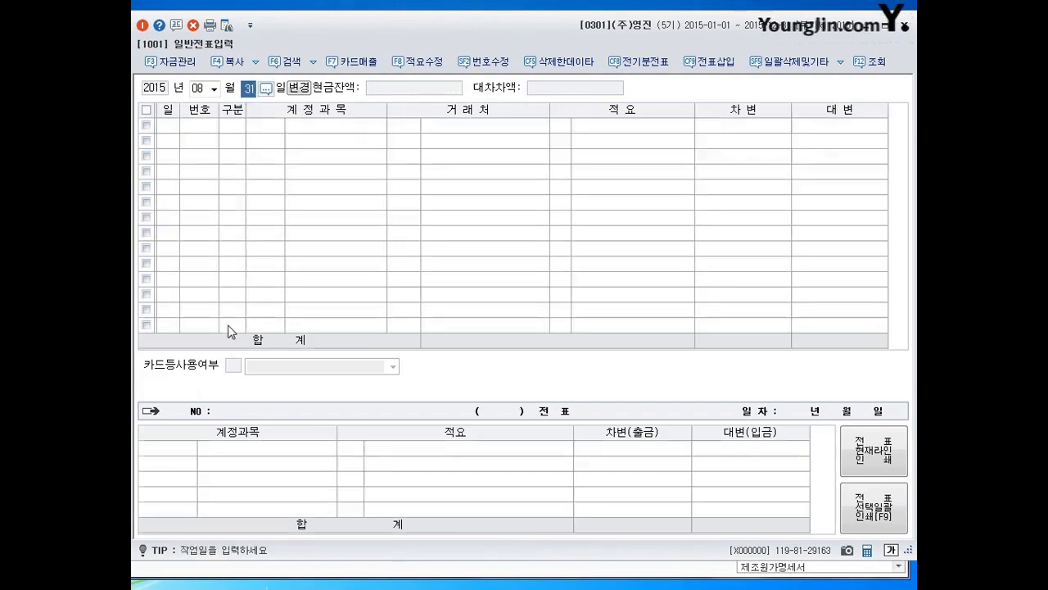
{"action": "key", "text": "Escape"}
{"action": "type", "text": "02"}
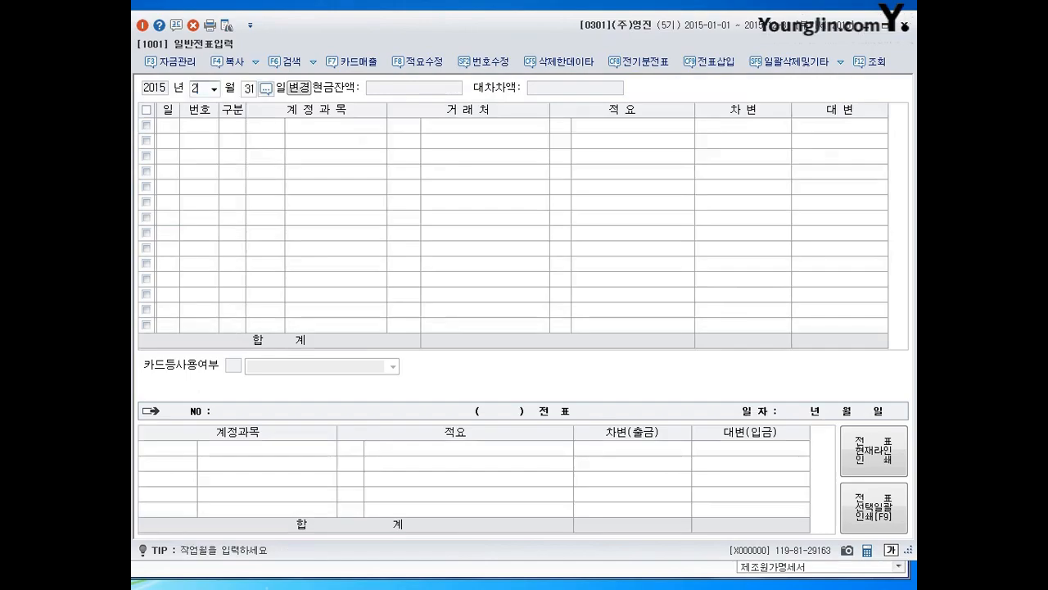
{"action": "key", "text": "BackSpace"}
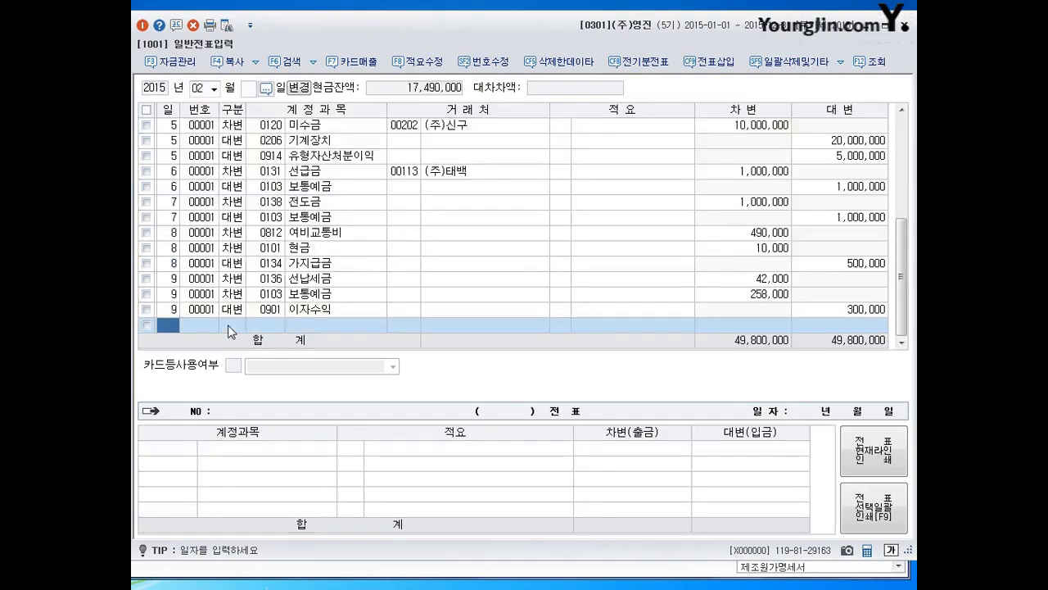
- Add a February 11 cash payment (출금) line for account 0141 현금과부족 with no client and an amount of 300,000
{"action": "type", "text": "11"}
{"action": "left_click", "coordinate": [230, 330]}
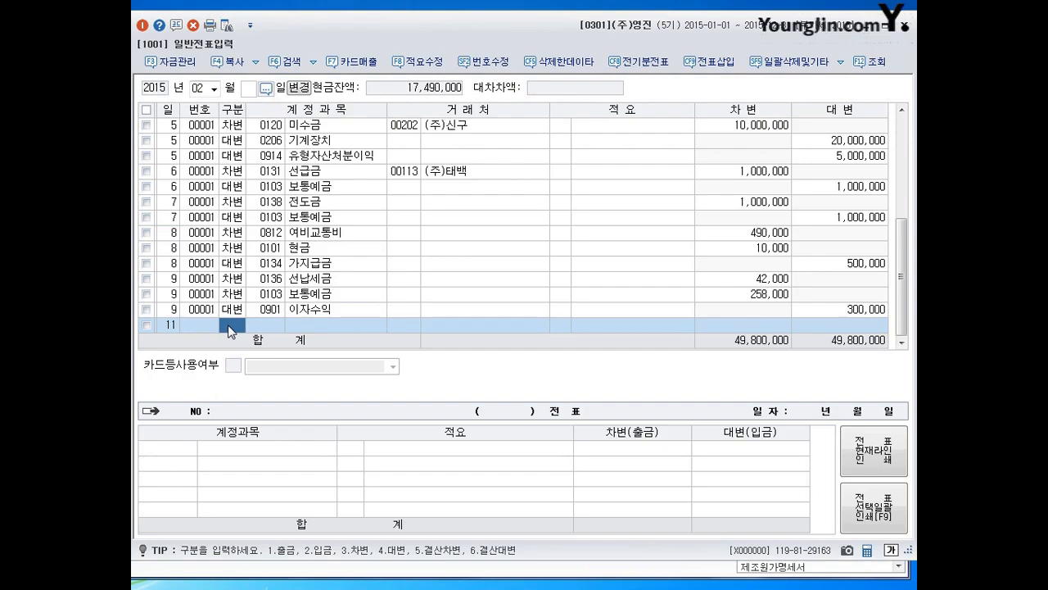
{"action": "type", "text": "1"}
{"action": "key", "text": "Return"}
{"action": "type", "text": "0141"}
{"action": "key", "text": "Return"}
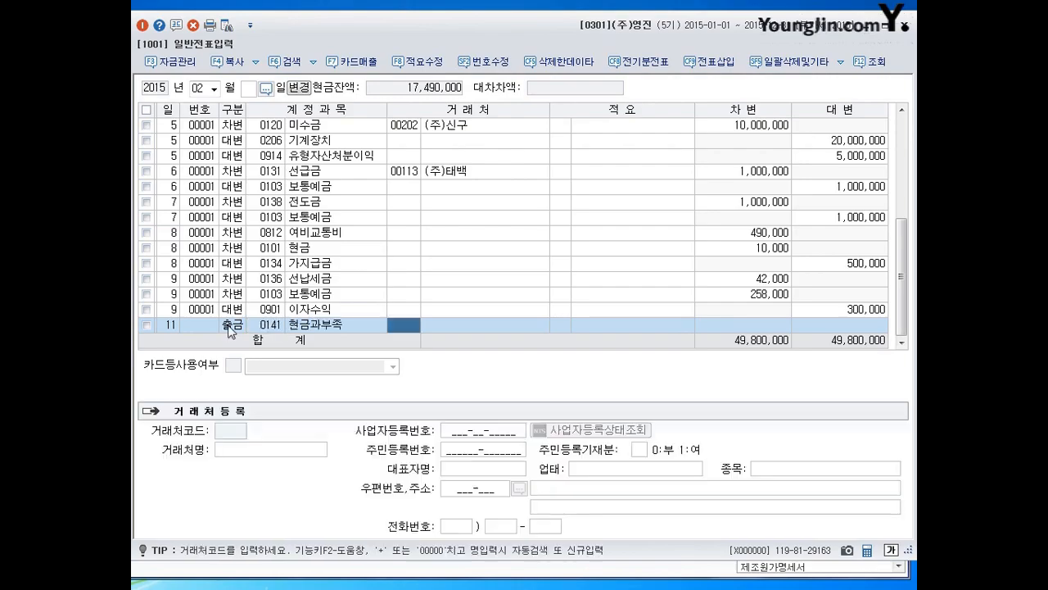
{"action": "key", "text": "Return"}
{"action": "key", "text": "Return"}
{"action": "type", "text": "2"}
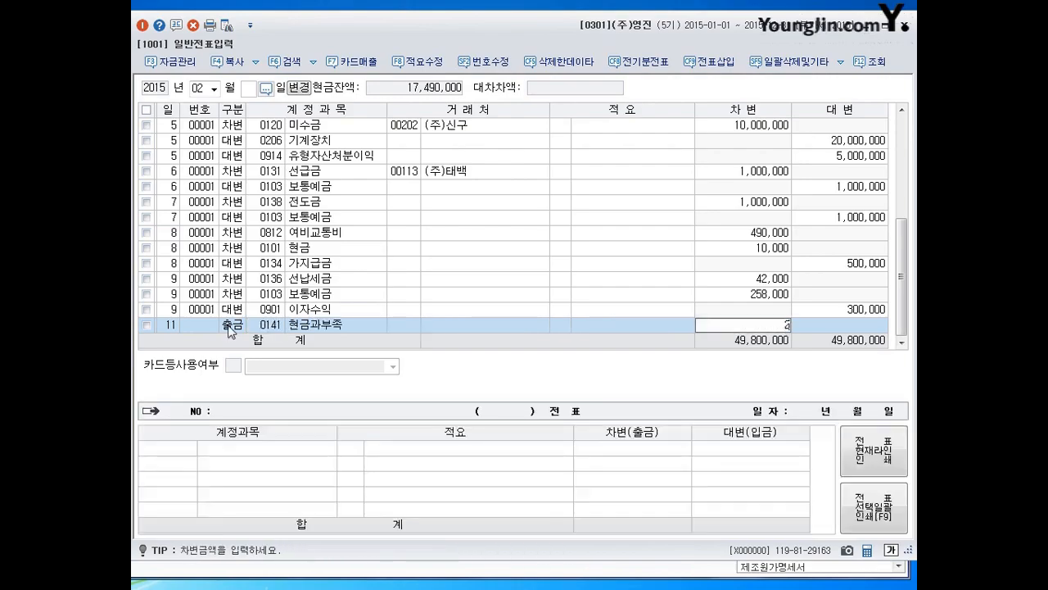
{"action": "type", "text": "000000"}
{"action": "key", "text": "Return"}
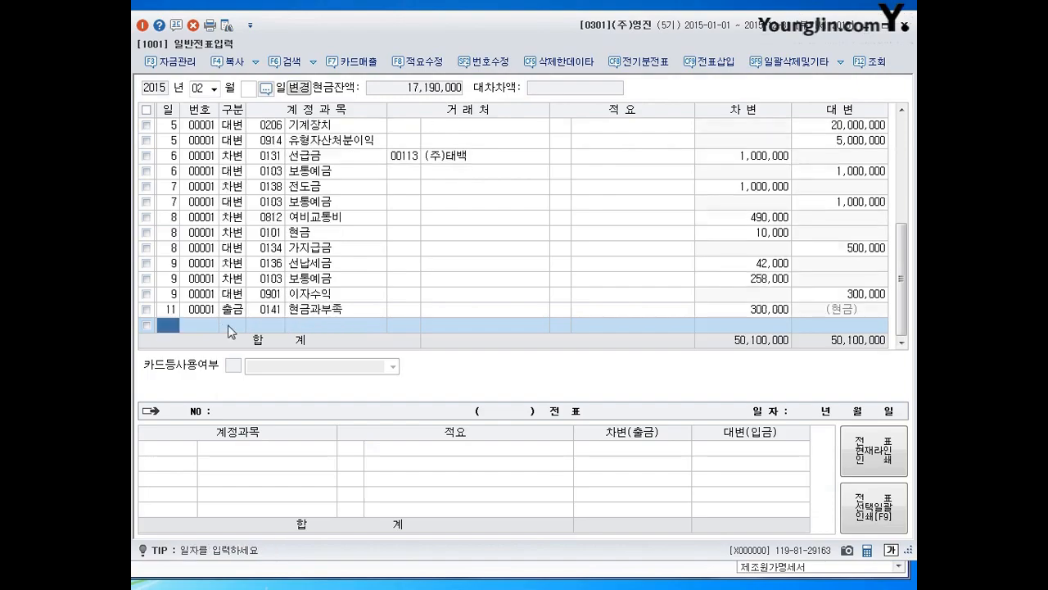
- Add a February 12 cash receipt (입금) line for account 0141 현금과부족 with no client and an amount of 50,000
{"action": "type", "text": "12"}
{"action": "key", "text": "Return"}
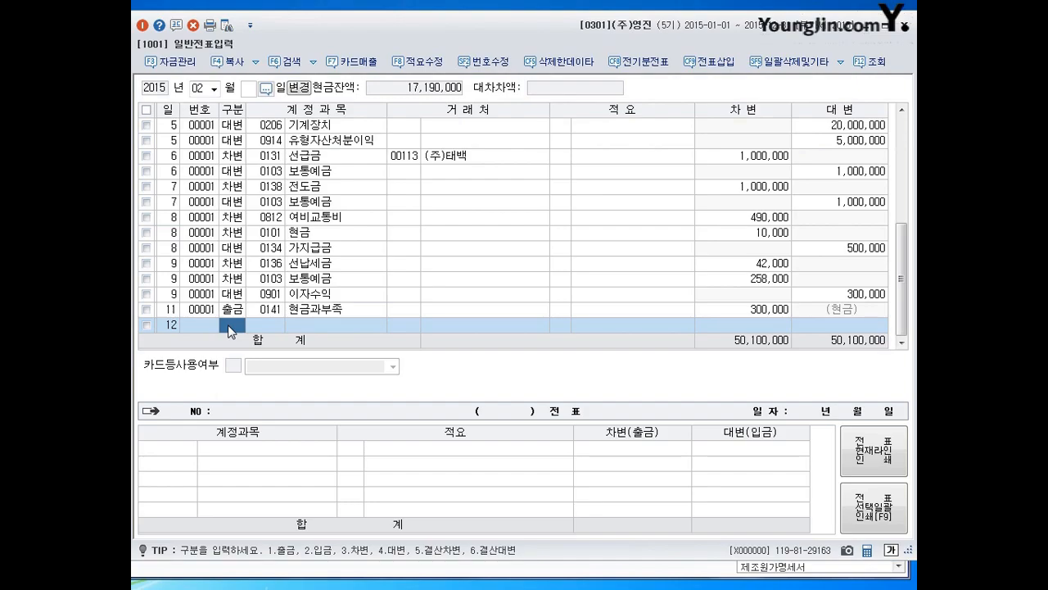
{"action": "type", "text": "2"}
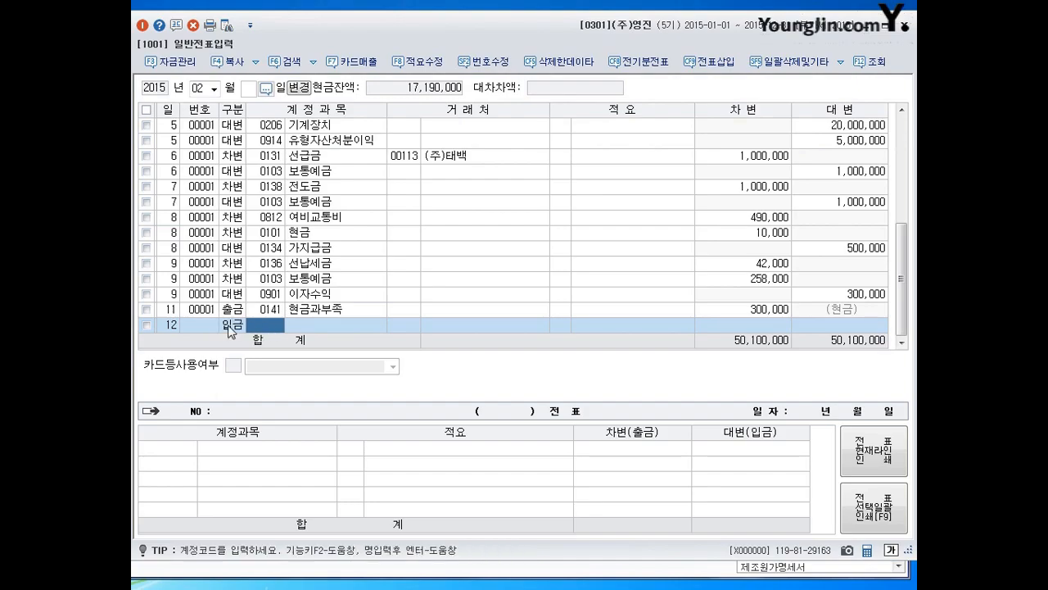
{"action": "key", "text": "Return"}
{"action": "key", "text": "Return"}
{"action": "key", "text": "Return"}
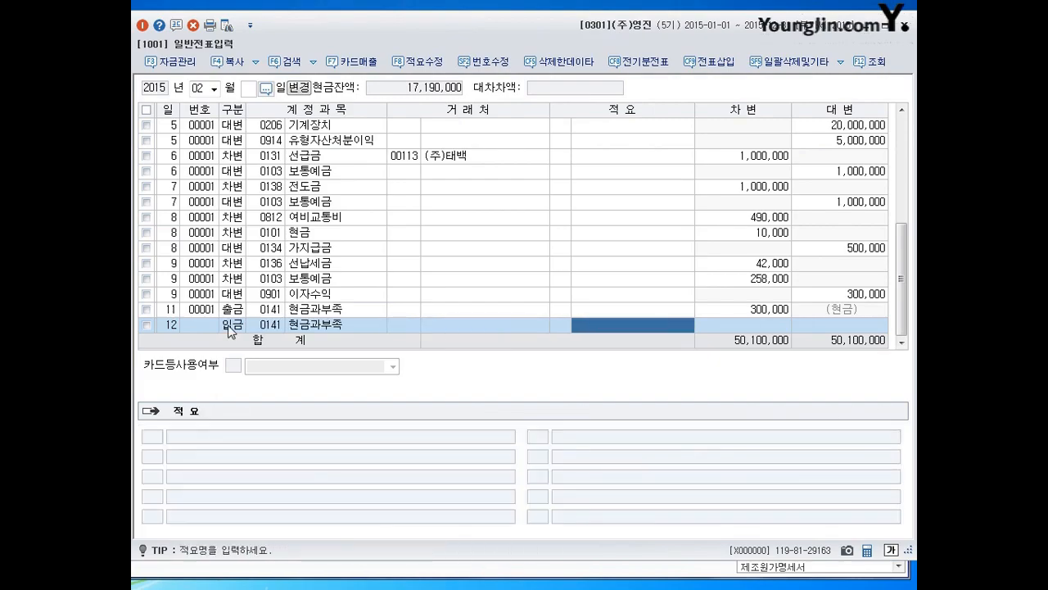
{"action": "key", "text": "Return"}
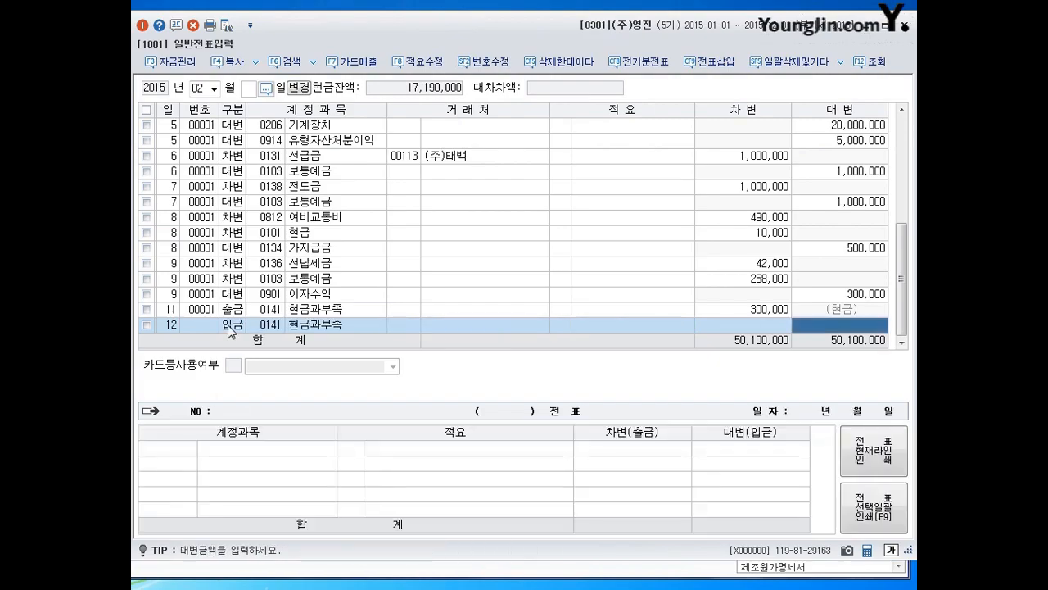
{"action": "type", "text": "500000"}
{"action": "key", "text": "Return"}
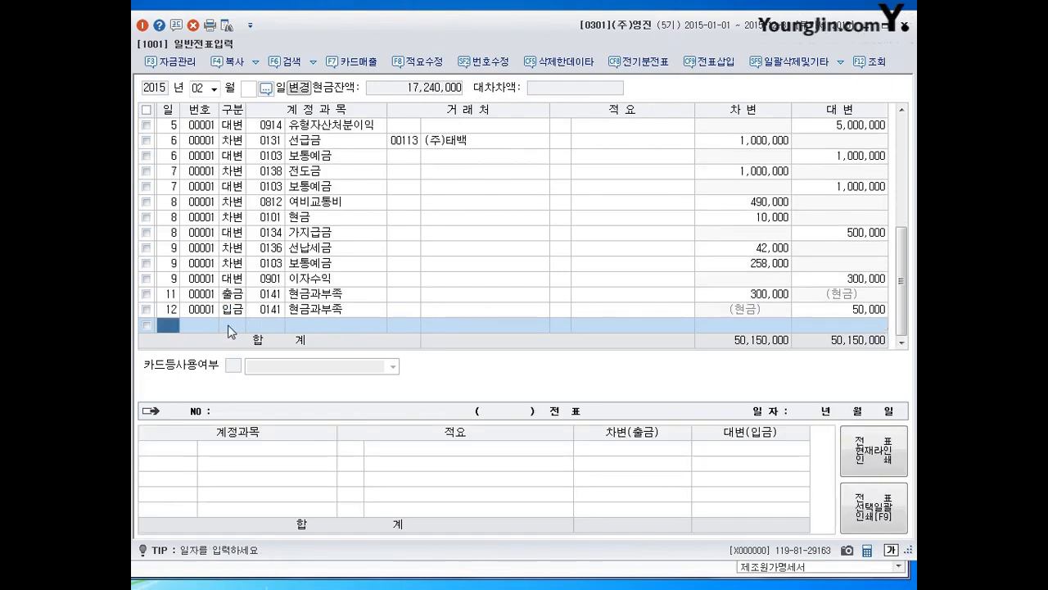